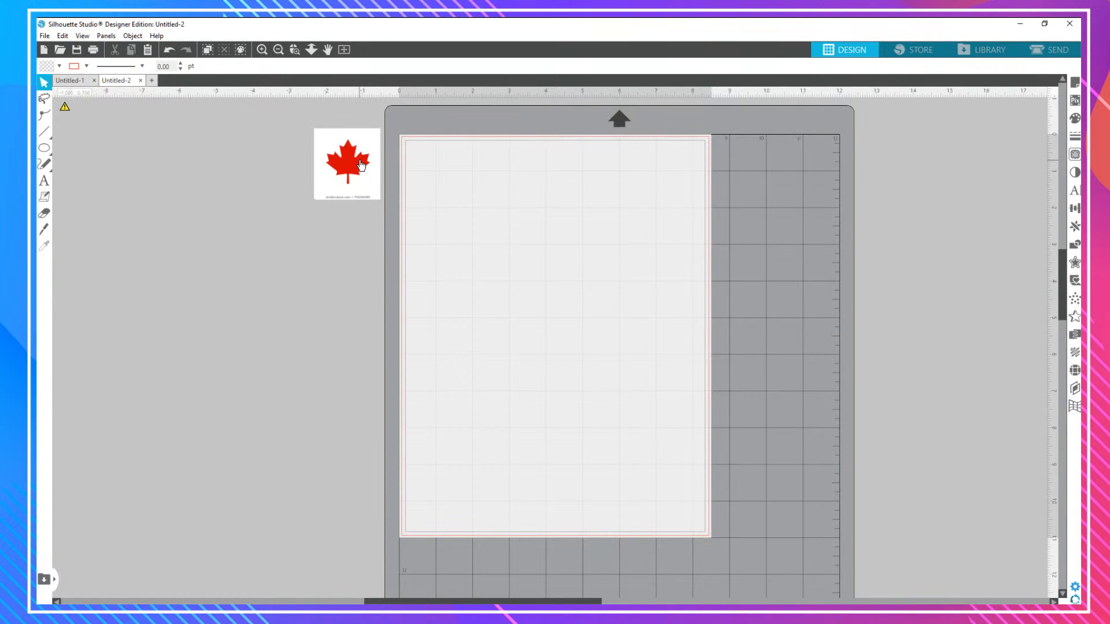
Enlarge the maple leaf reference image to roughly four times its size and place it beside the blank page area.
left_click(262, 50)
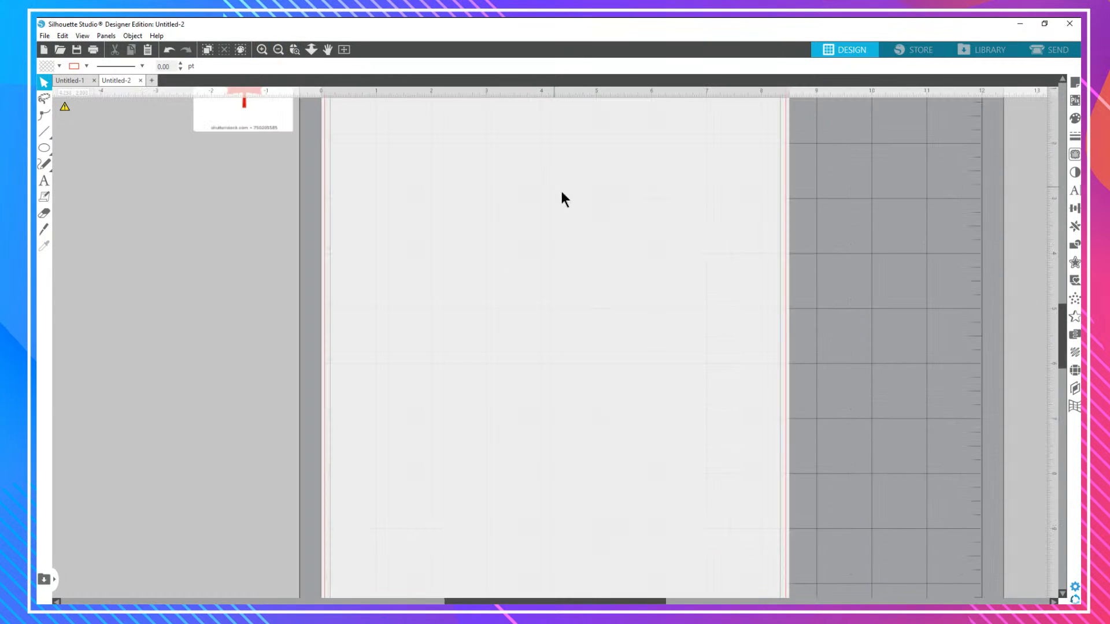
scroll(263, 205, "up", 3)
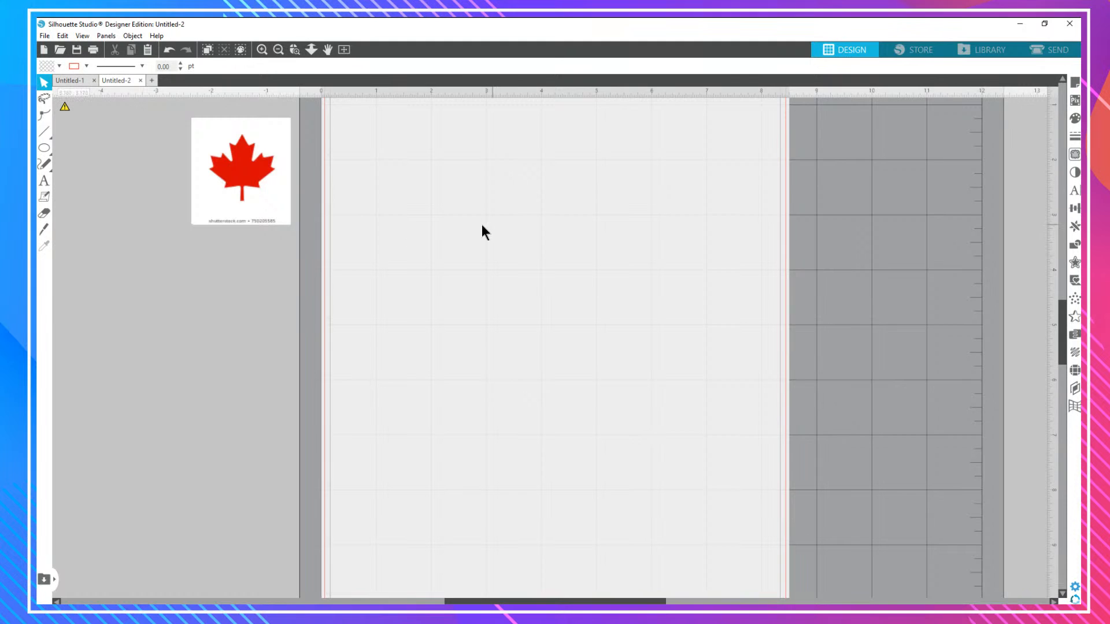
left_click(239, 152)
left_click_drag(295, 234, 661, 555)
left_click(664, 520)
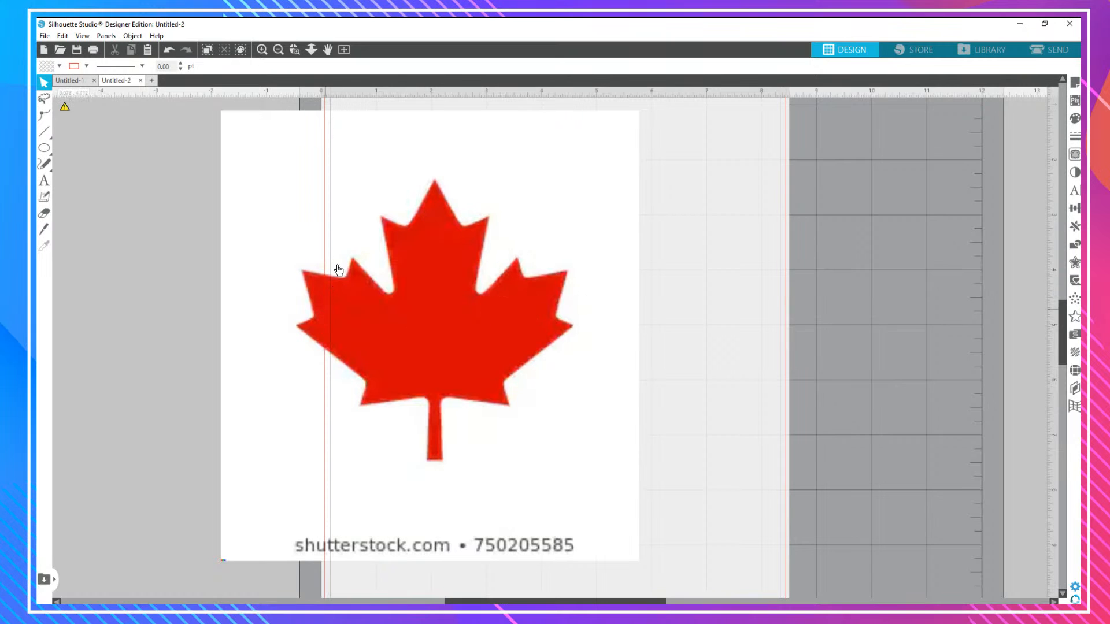
left_click_drag(460, 298, 202, 270)
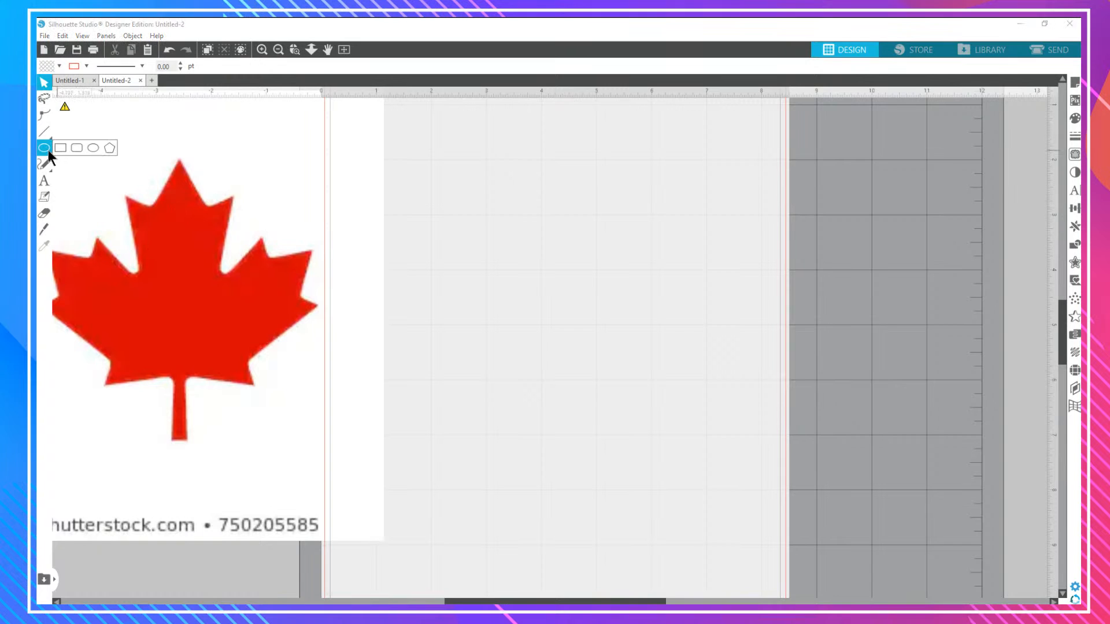
Draw a regular pentagon about 6.15 in wide and 5.85 in high beside the leaf reference and shift it slightly upward.
mouse_move(61, 151)
left_click(111, 149)
left_click_drag(477, 202, 431, 238)
key("ctrl+z")
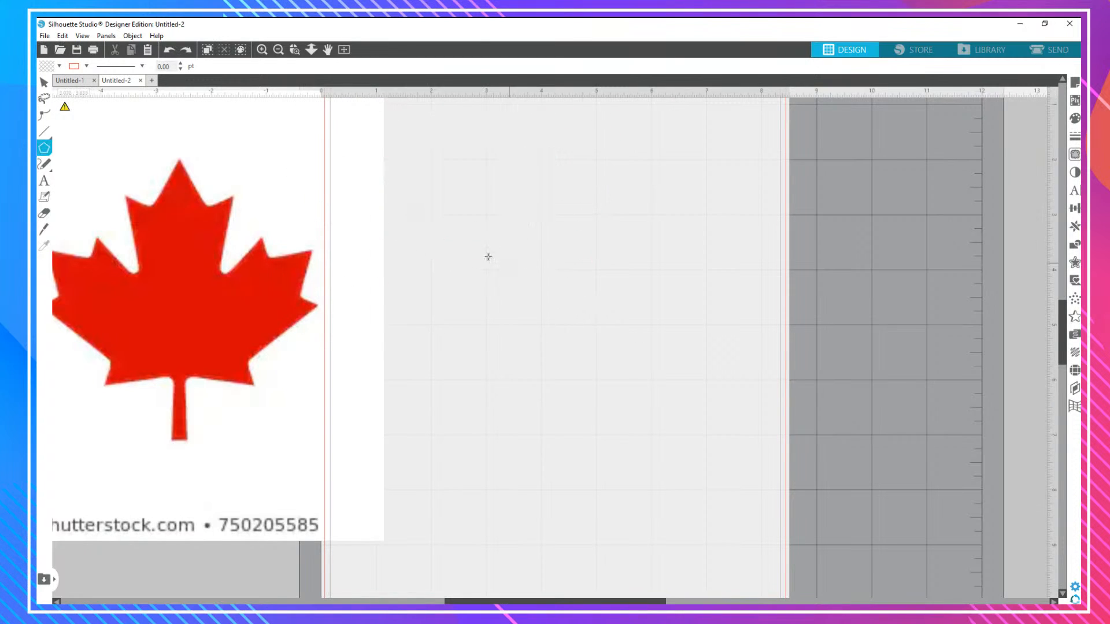
left_click_drag(557, 372, 632, 516)
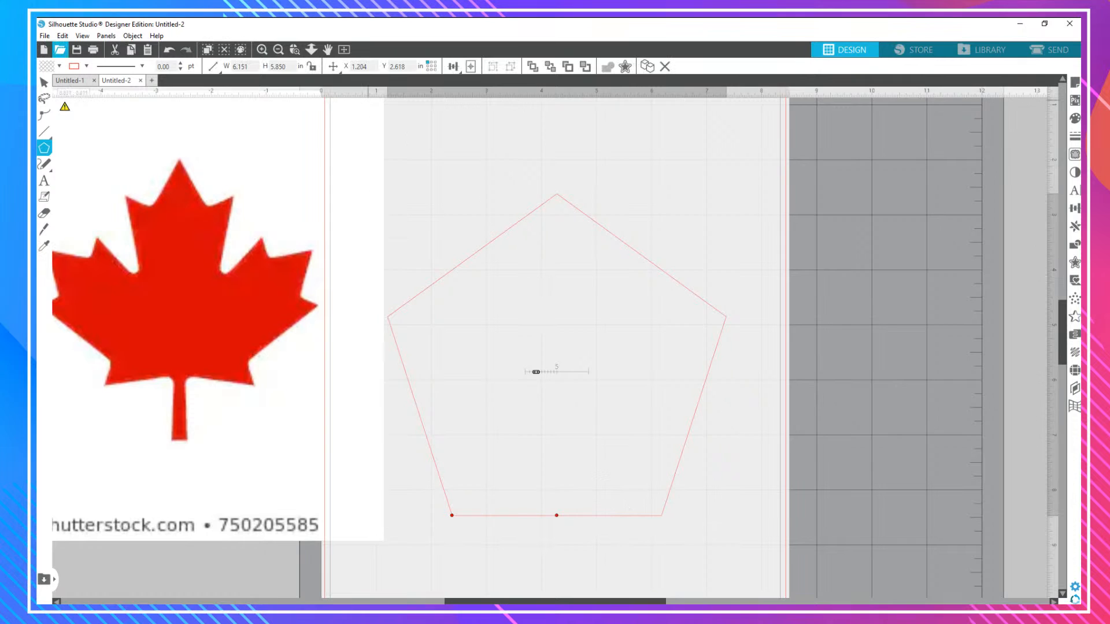
left_click(44, 82)
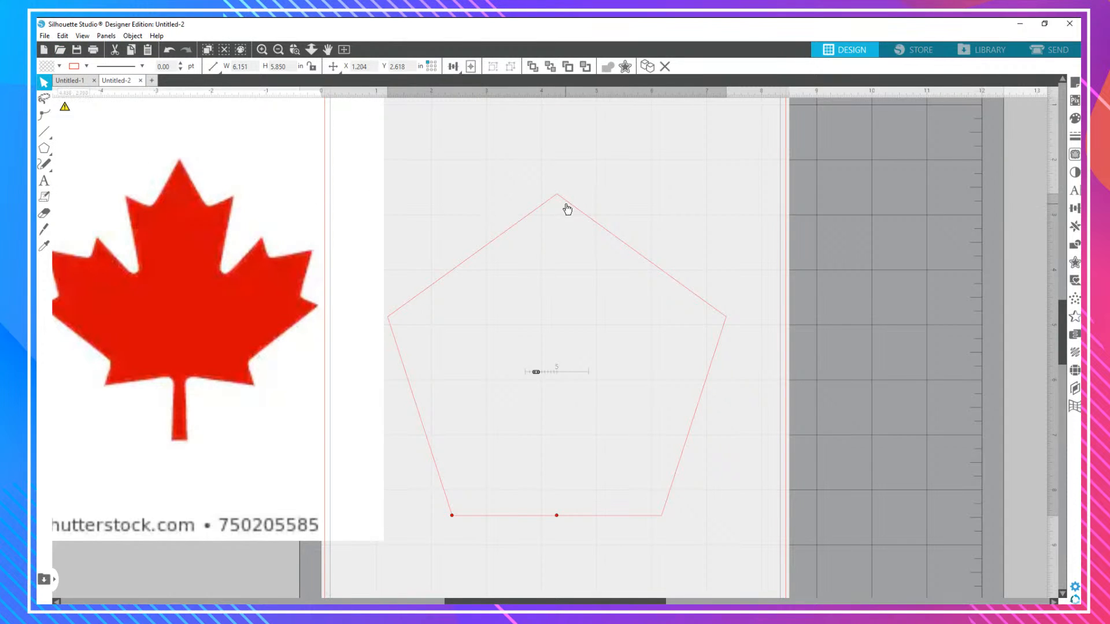
left_click_drag(565, 203, 570, 158)
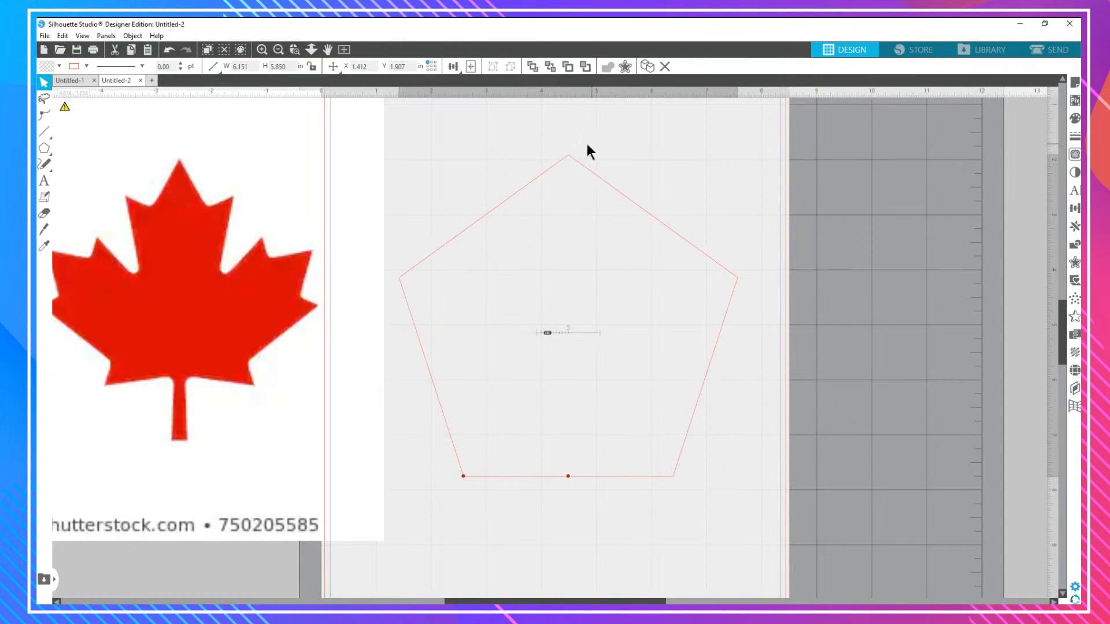
right_click(573, 159)
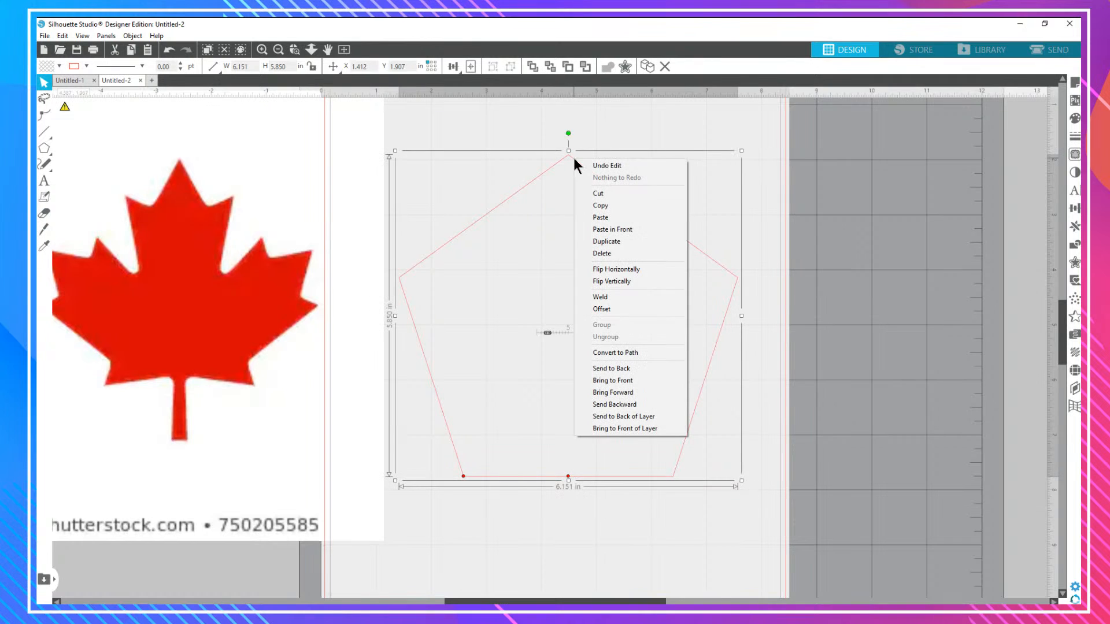
left_click(643, 352)
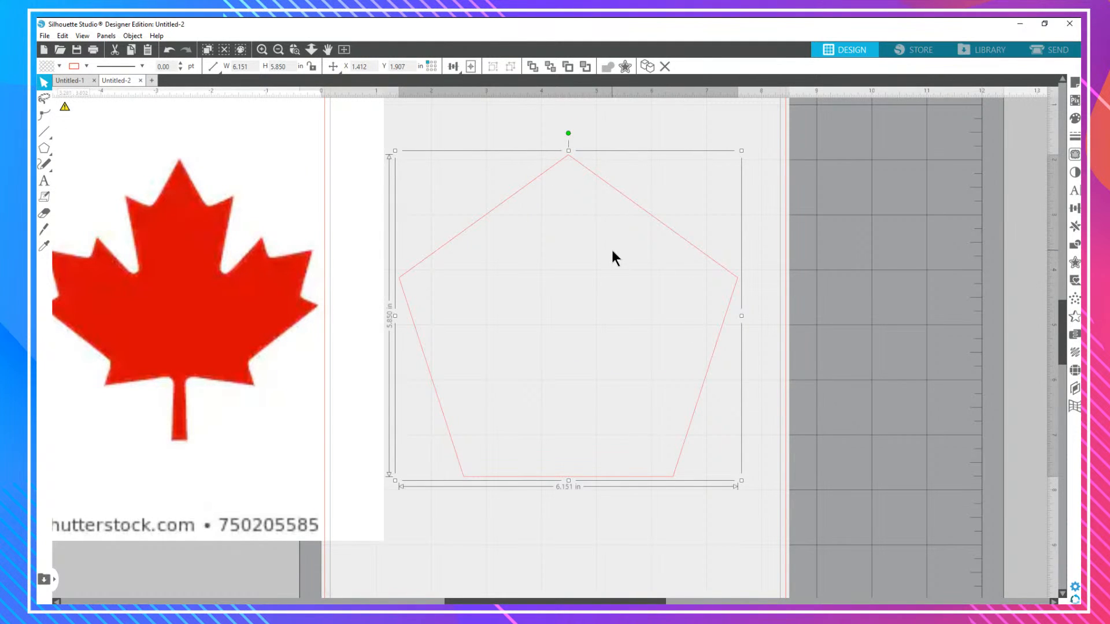
key("ctrl+z")
mouse_move(549, 334)
left_mouse_down()
mouse_move(586, 333)
mouse_move(547, 334)
left_mouse_up()
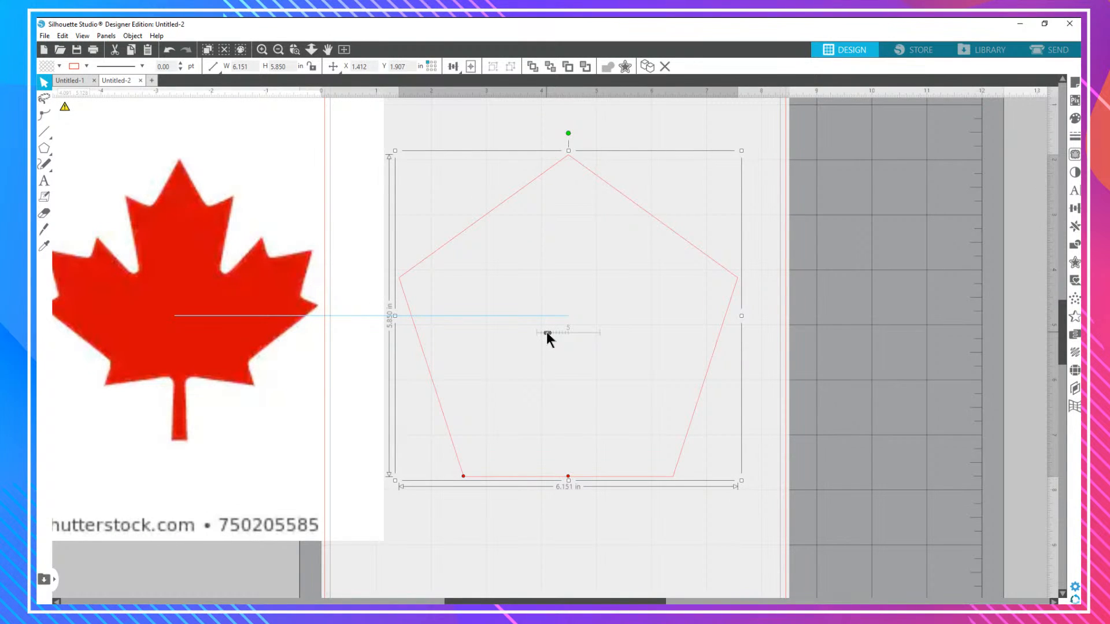
left_click_drag(546, 332, 545, 335)
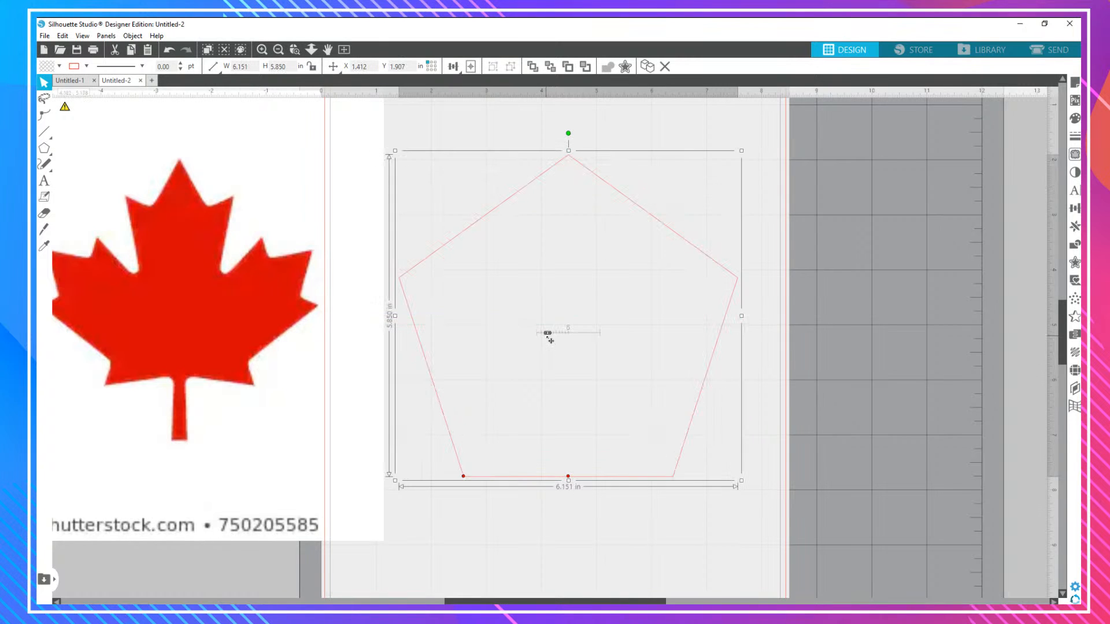
Convert the pentagon to a path and open it for point editing.
right_click(583, 168)
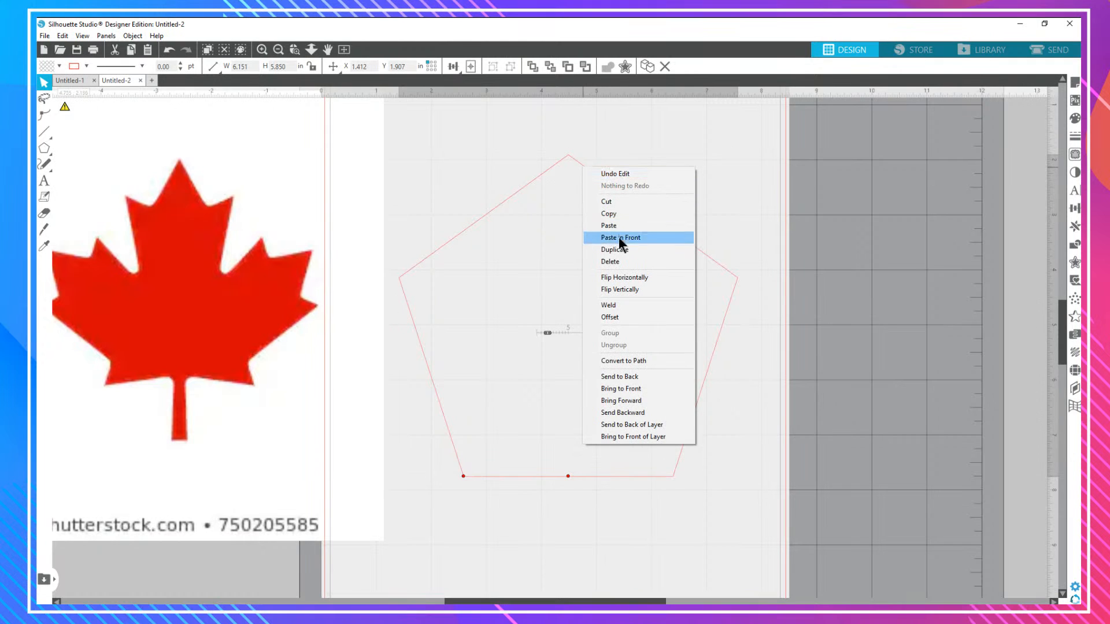
left_click(638, 361)
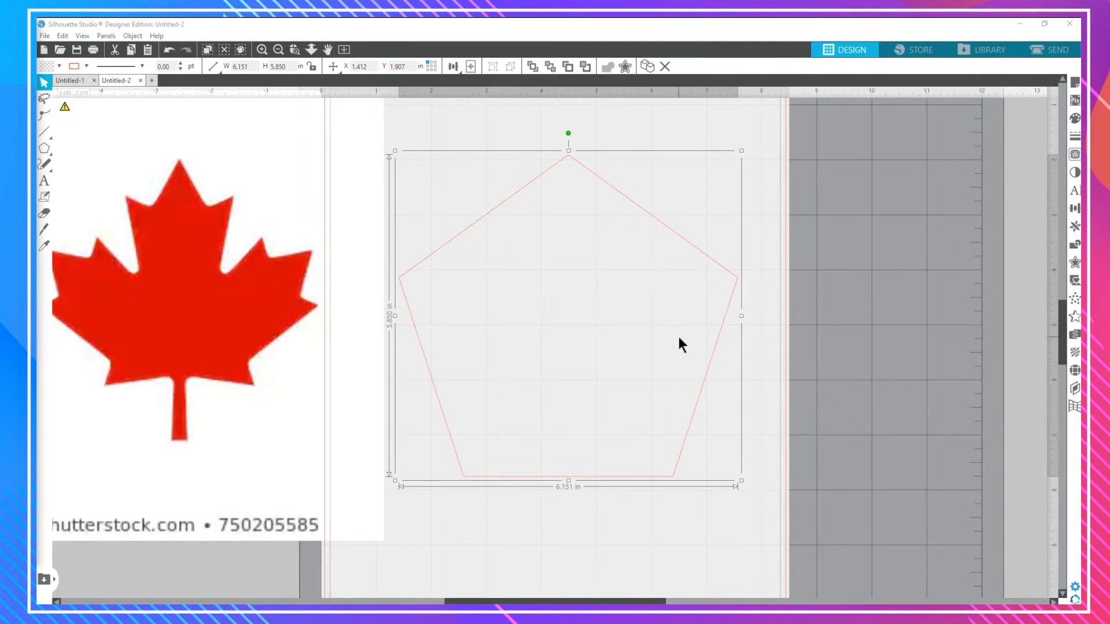
double_click(659, 224)
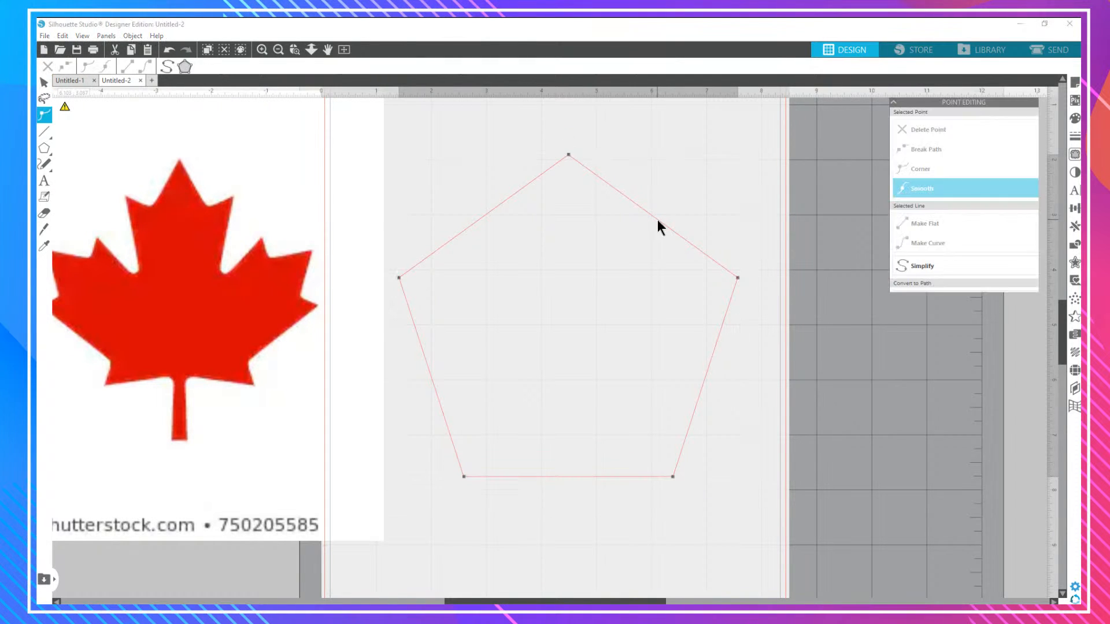
left_click(44, 82)
left_click(53, 116)
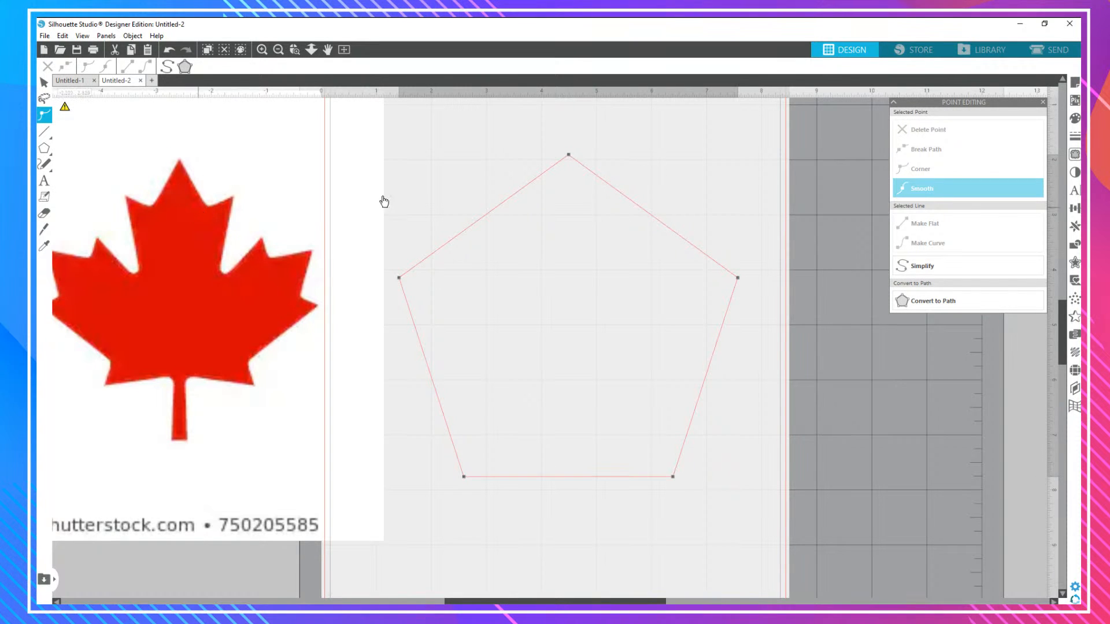
Add an inward-pulled point on each upper edge of the pentagon and raise both side corners inward to form three peaks.
left_click_drag(655, 220, 611, 272)
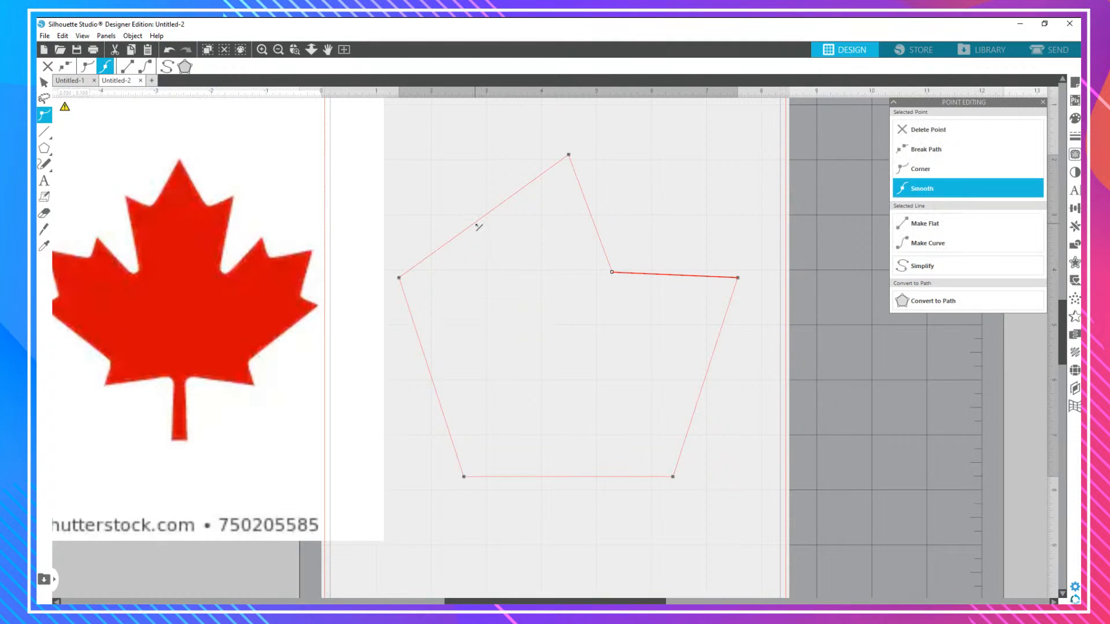
left_click_drag(478, 229, 513, 272)
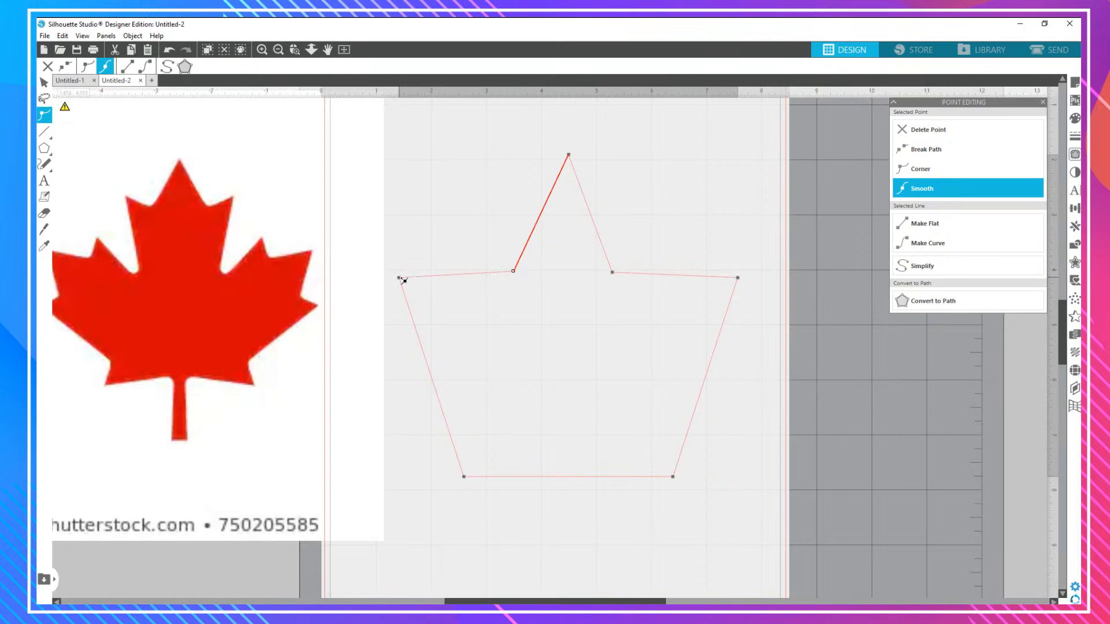
left_click_drag(399, 276, 456, 187)
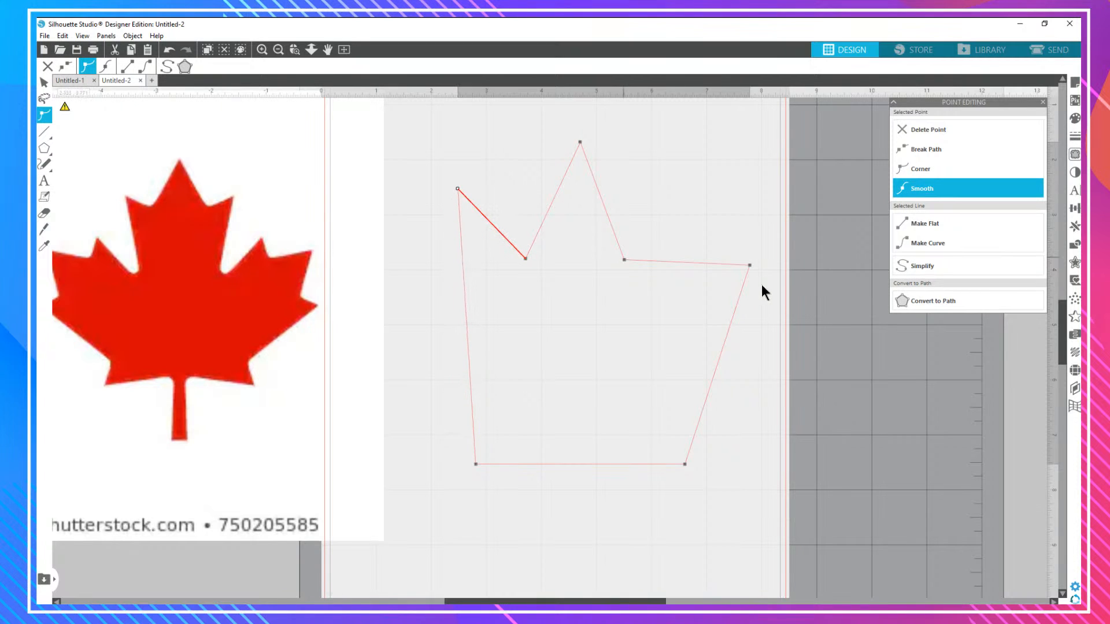
left_click_drag(749, 267, 689, 188)
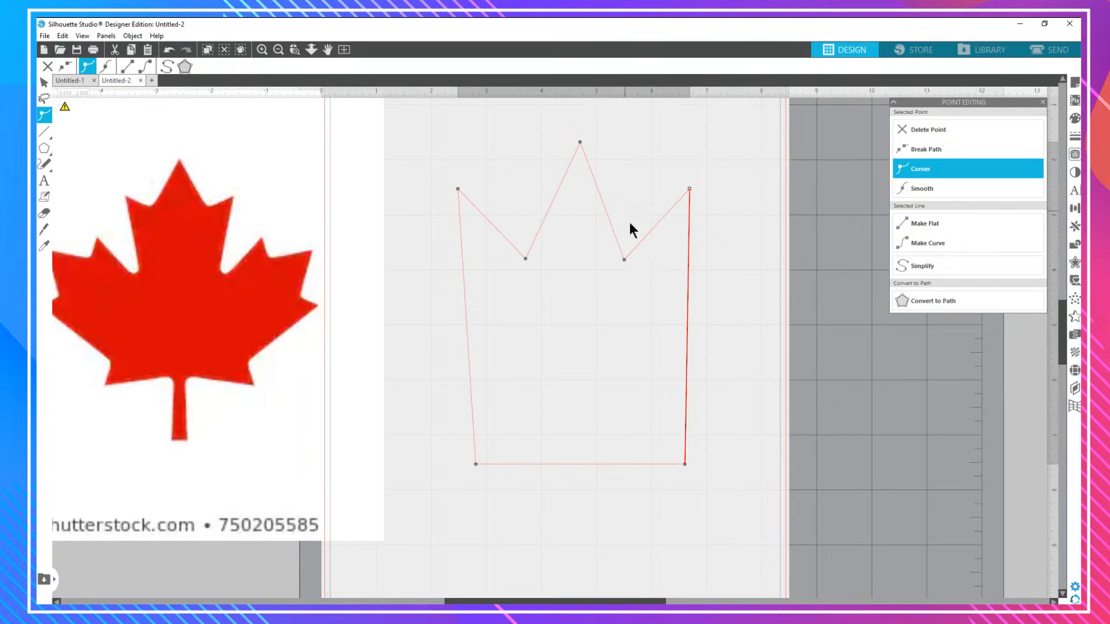
Turn the right valley into a smooth curve, raise its point, and adjust the handles there and at the right peak.
left_click(624, 259)
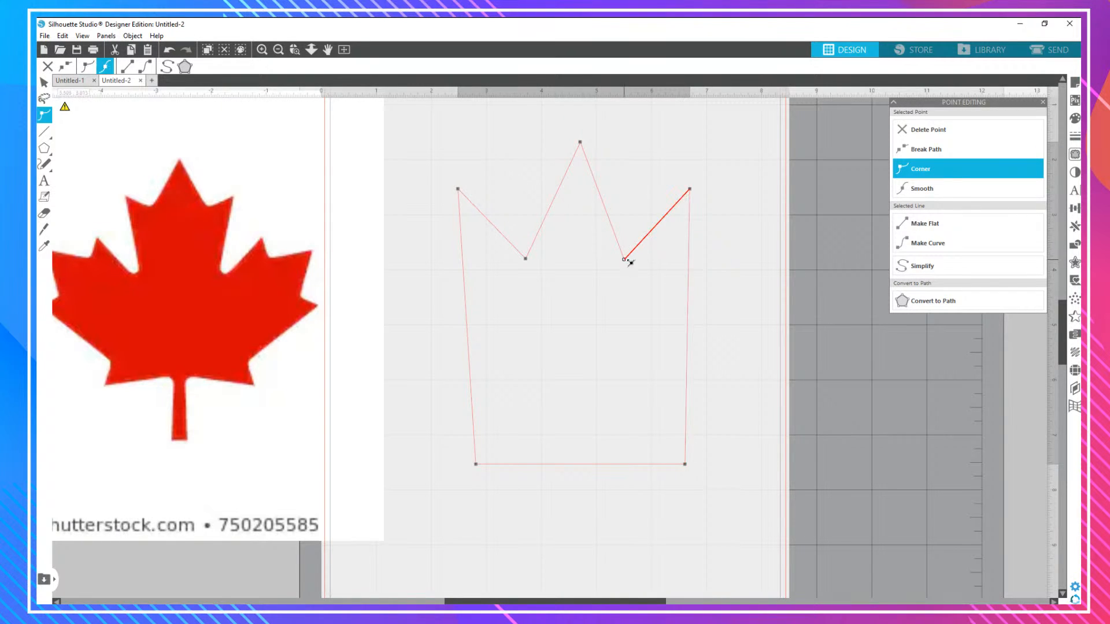
left_click(936, 243)
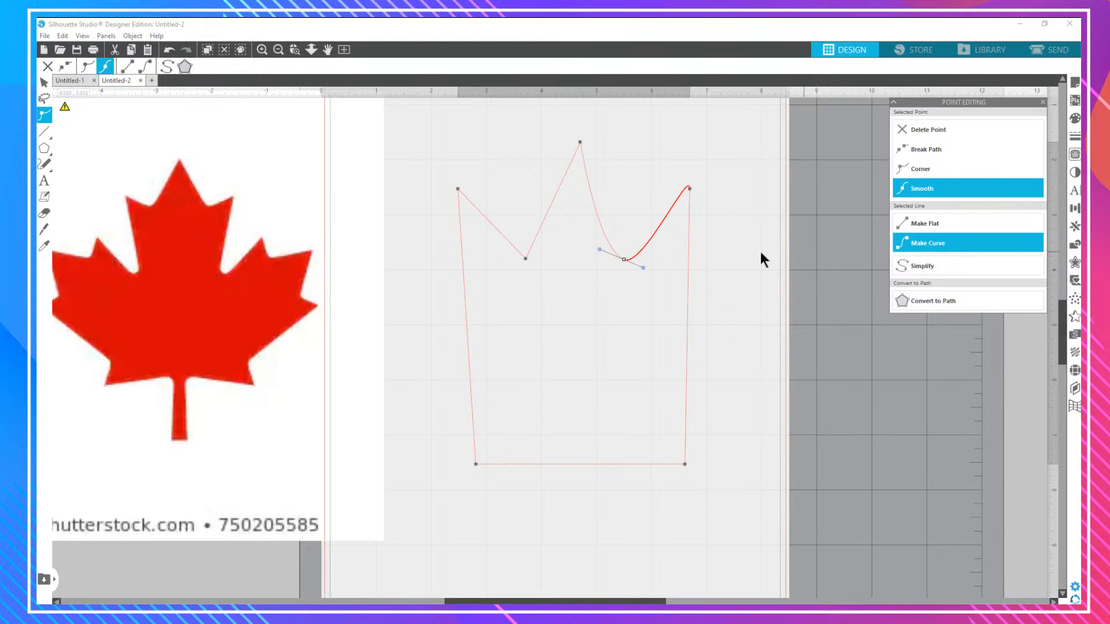
left_click(689, 189)
left_click_drag(691, 168, 672, 180)
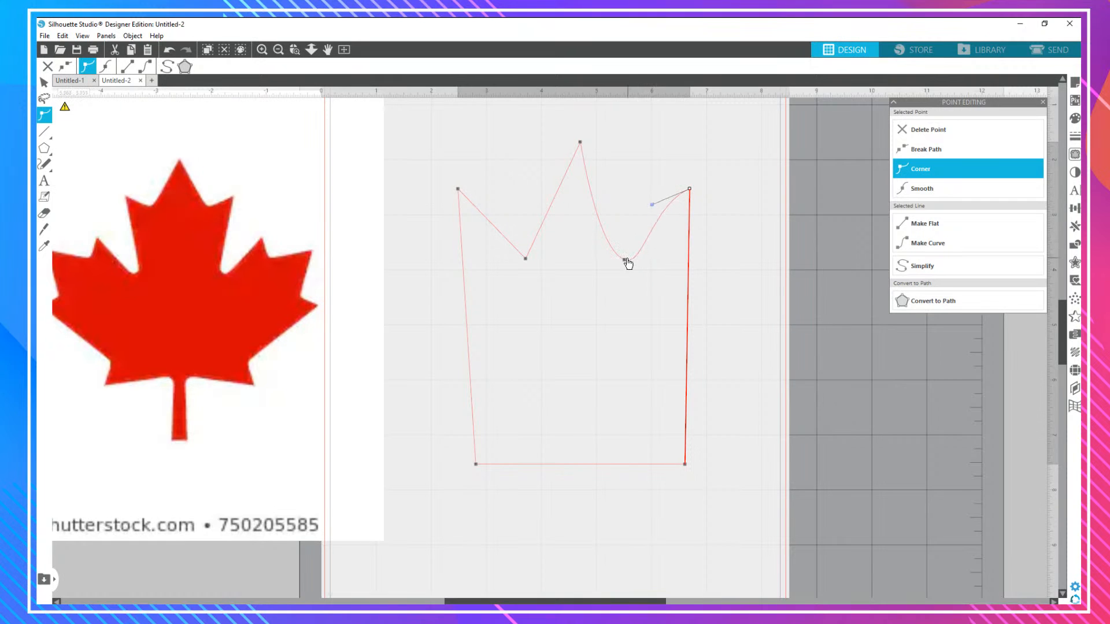
left_click_drag(624, 260, 626, 237)
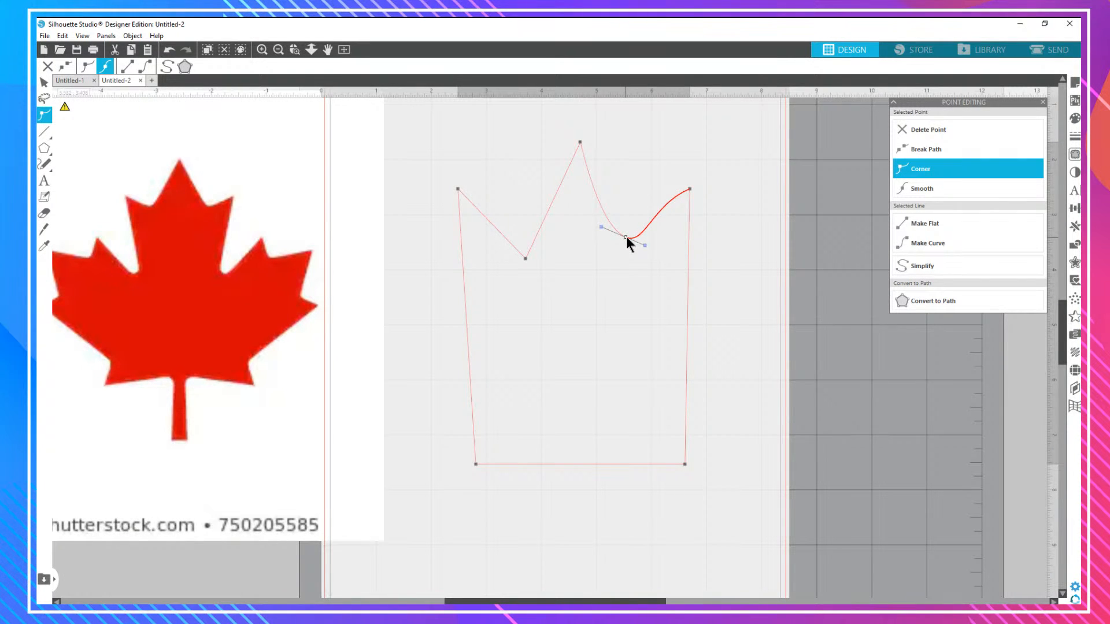
left_click(690, 189)
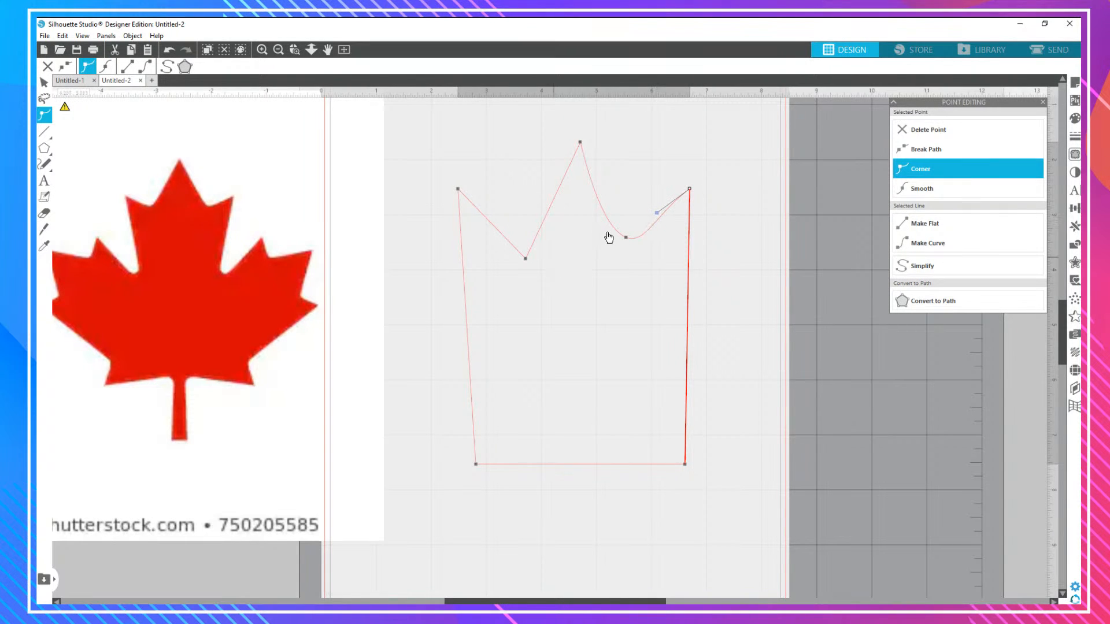
left_click(627, 238)
left_click_drag(601, 227, 615, 231)
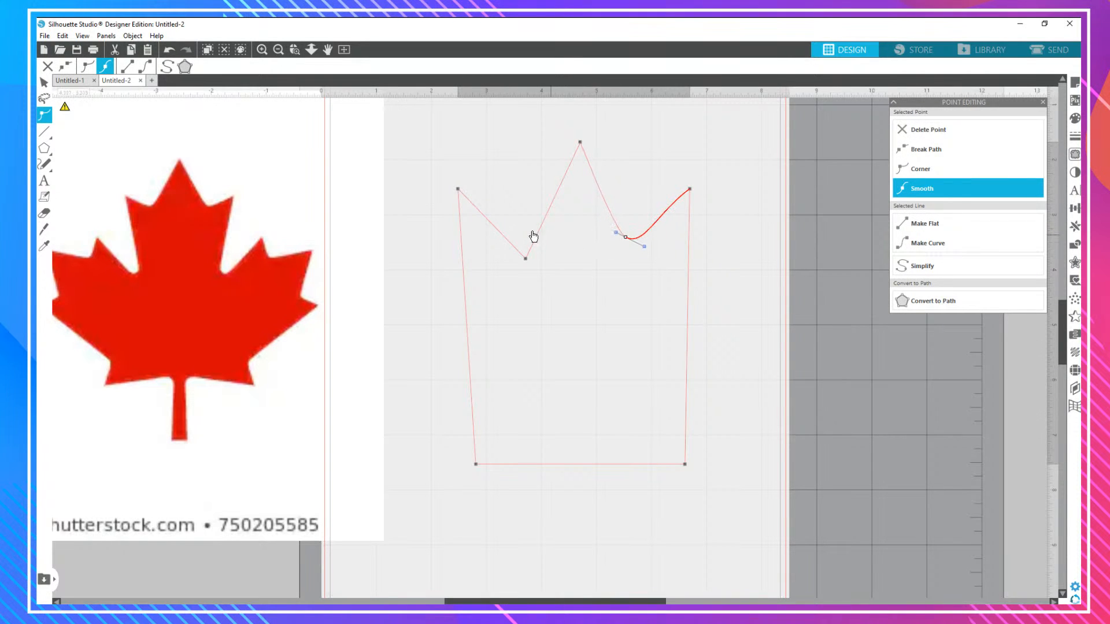
left_click(526, 260)
left_click(917, 241)
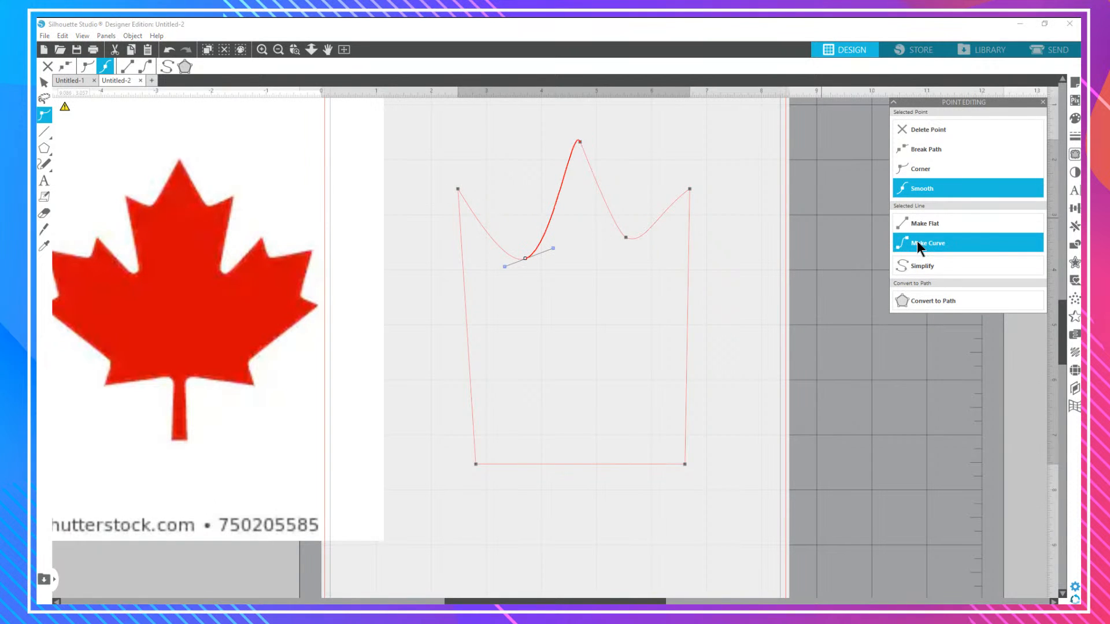
key("i")
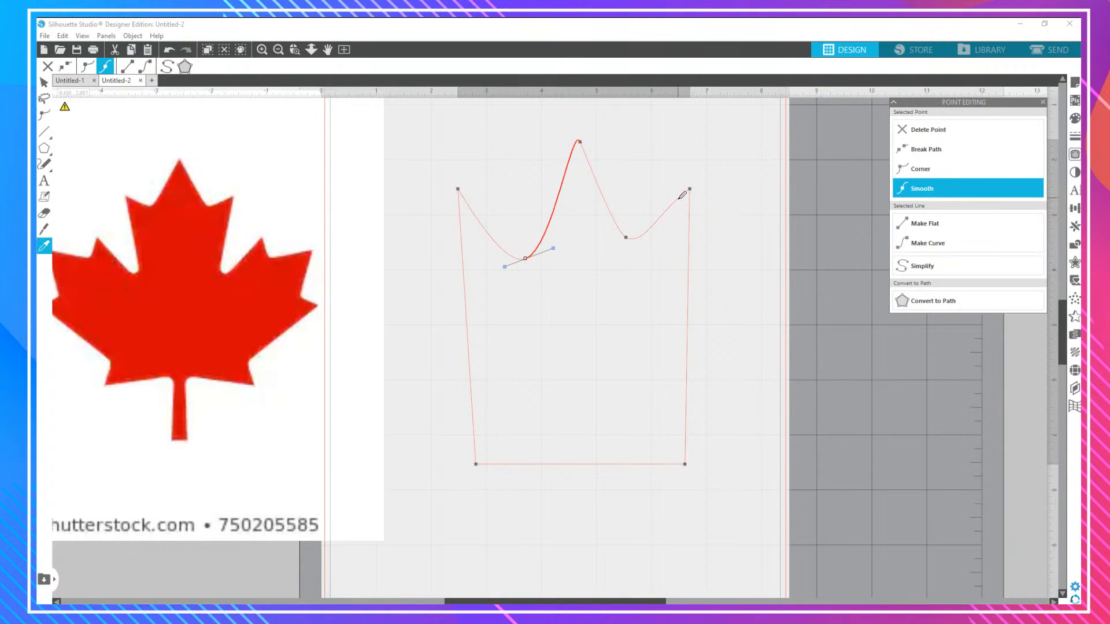
key("ctrl+z")
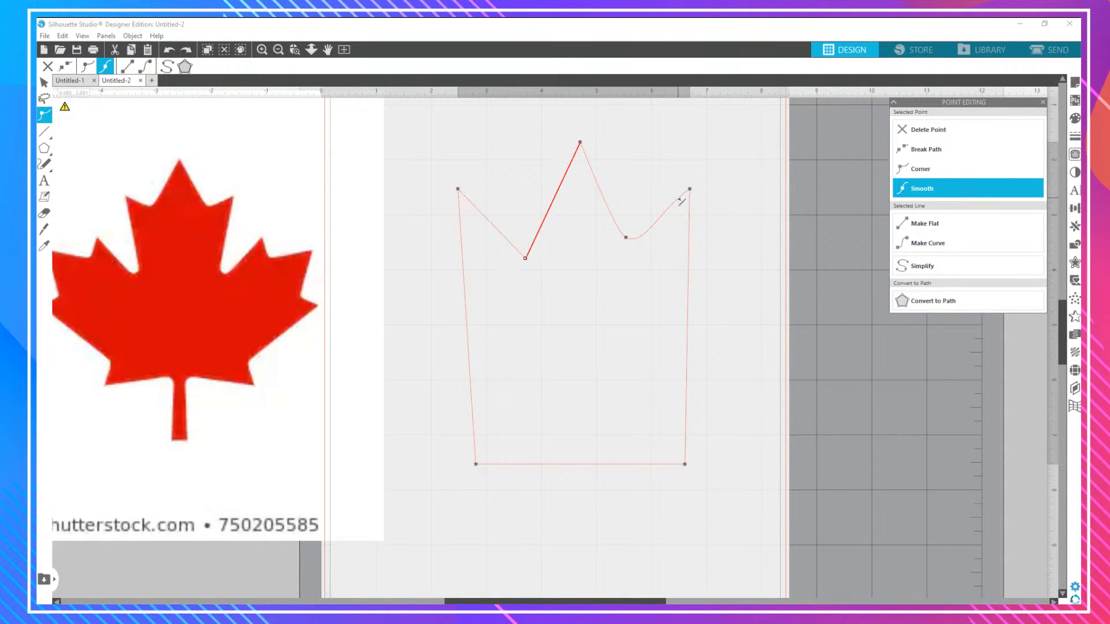
Raise the left valley point to match the right one, make it a curve, and adjust its handles.
left_click(526, 259)
mouse_move(526, 260)
left_mouse_down()
mouse_move(534, 229)
mouse_move(541, 239)
mouse_move(530, 229)
mouse_move(554, 220)
mouse_move(546, 191)
mouse_move(512, 255)
left_mouse_up()
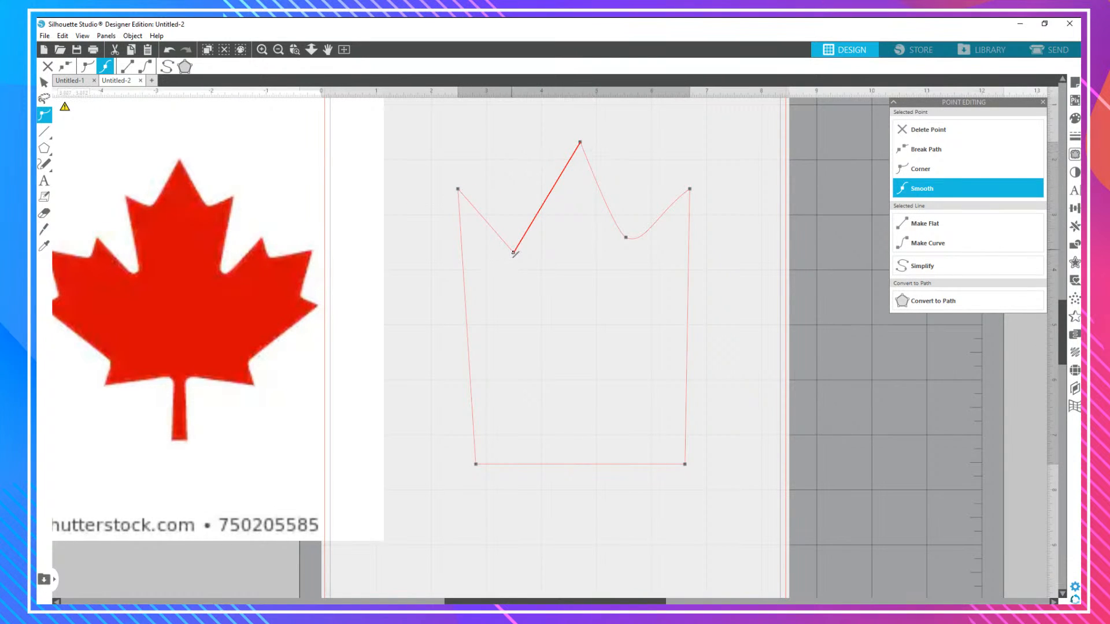
left_click_drag(513, 253, 536, 245)
left_click(931, 245)
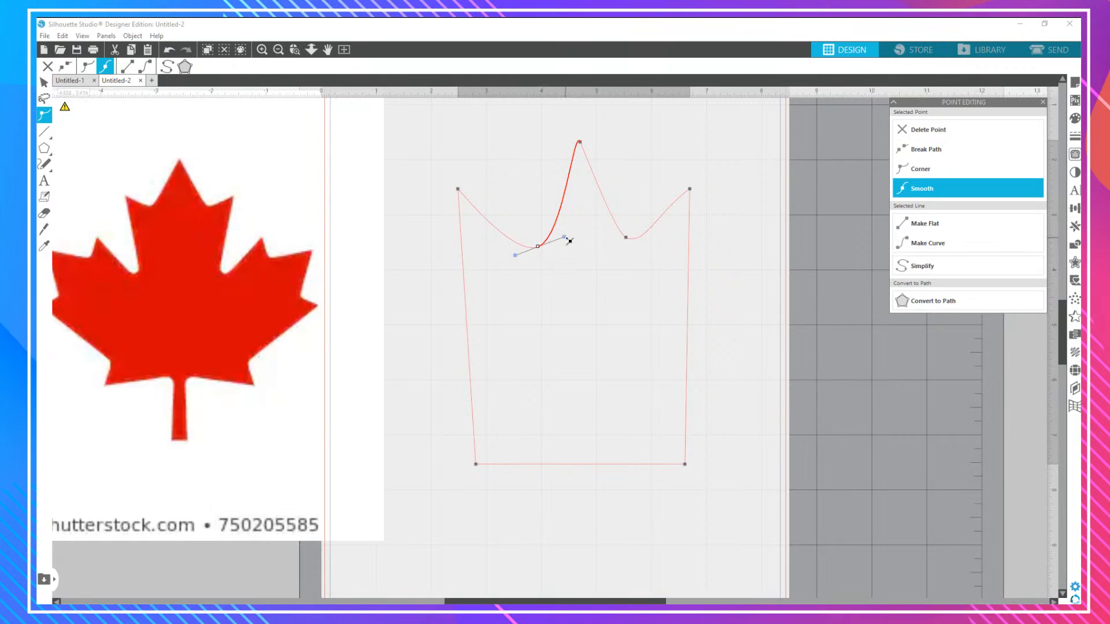
mouse_move(566, 238)
left_mouse_down()
mouse_move(613, 249)
mouse_move(529, 238)
mouse_move(544, 238)
left_mouse_up()
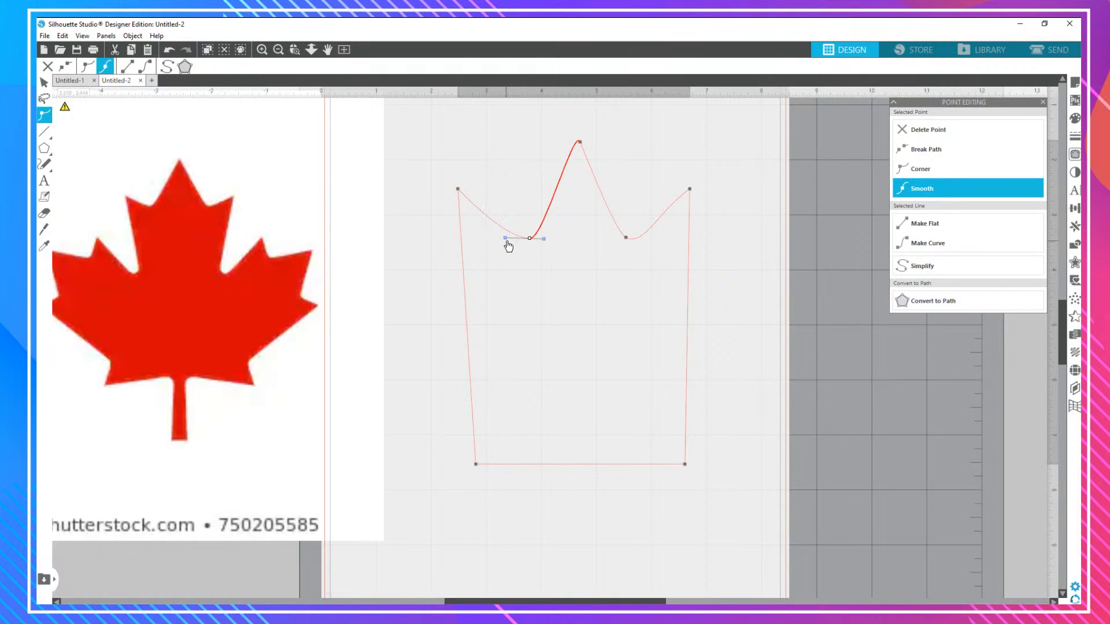
left_click_drag(508, 237, 494, 238)
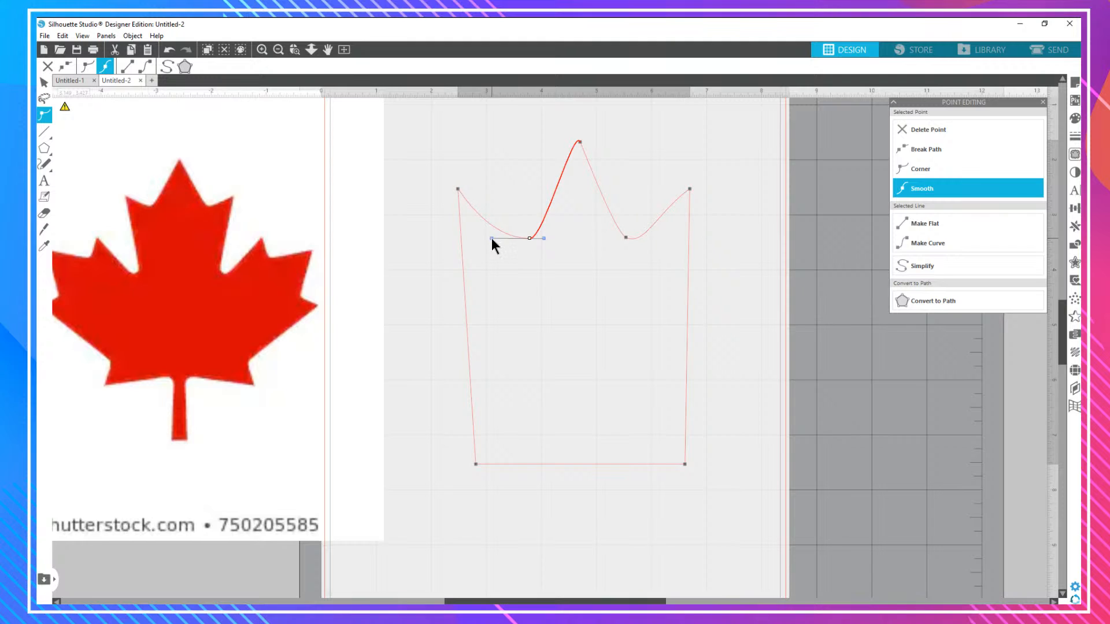
Make the left peak's lines curved and adjust its handle so the slope runs smoothly into the left valley.
left_click(459, 191)
left_click(924, 237)
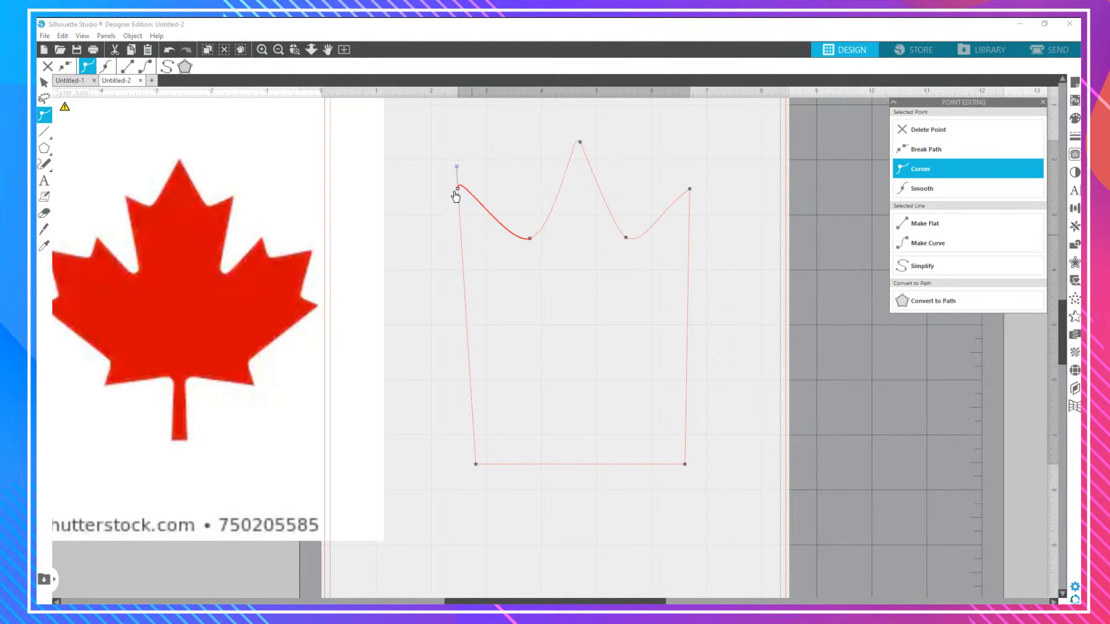
left_click_drag(459, 169, 473, 175)
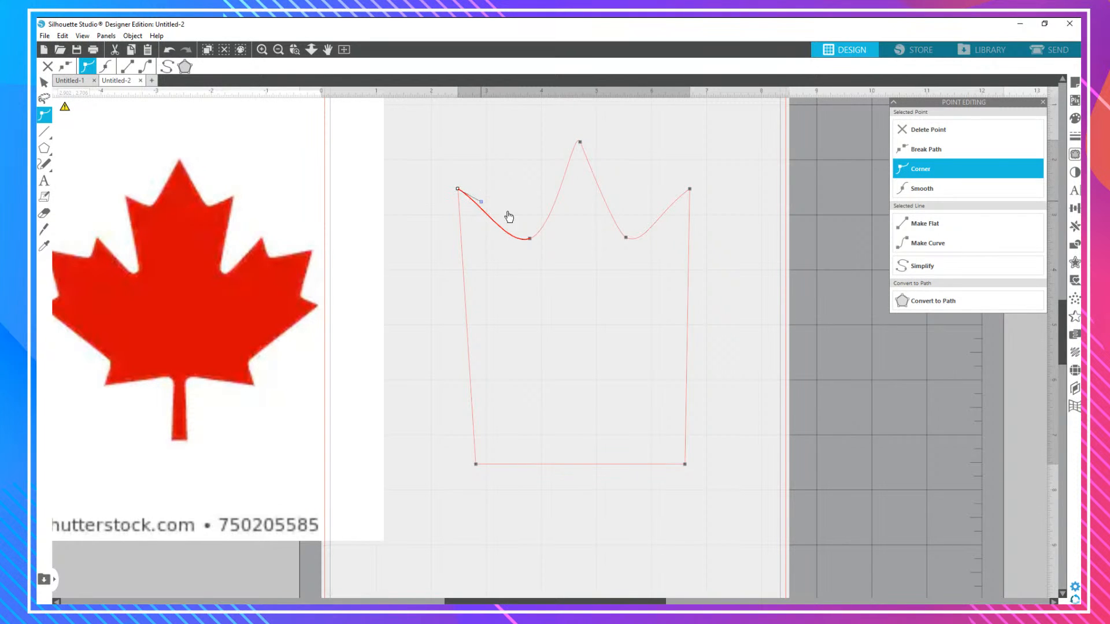
Shift the left valley point slightly outward, and sharpen the center peak by retracting its handle and raising the point.
left_click_drag(529, 238, 520, 238)
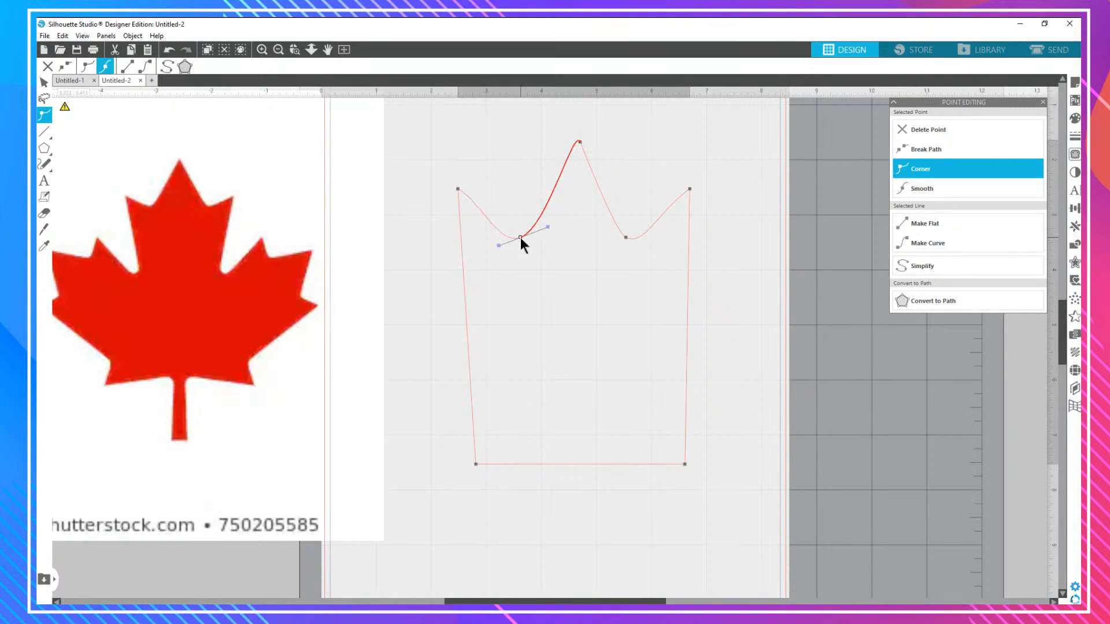
left_click(755, 224)
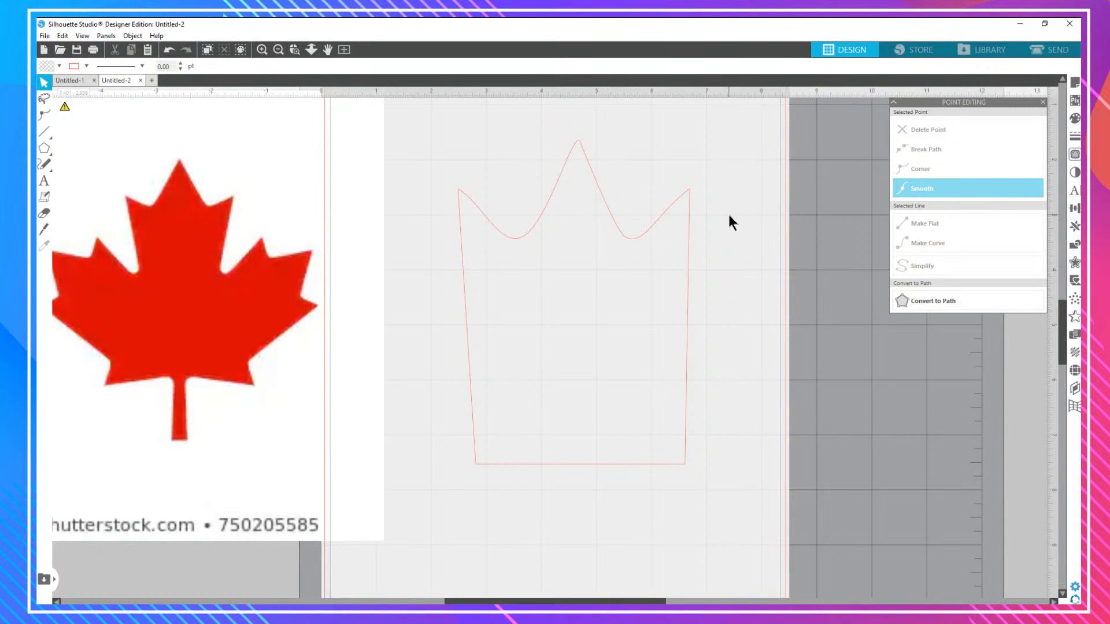
left_click(632, 239)
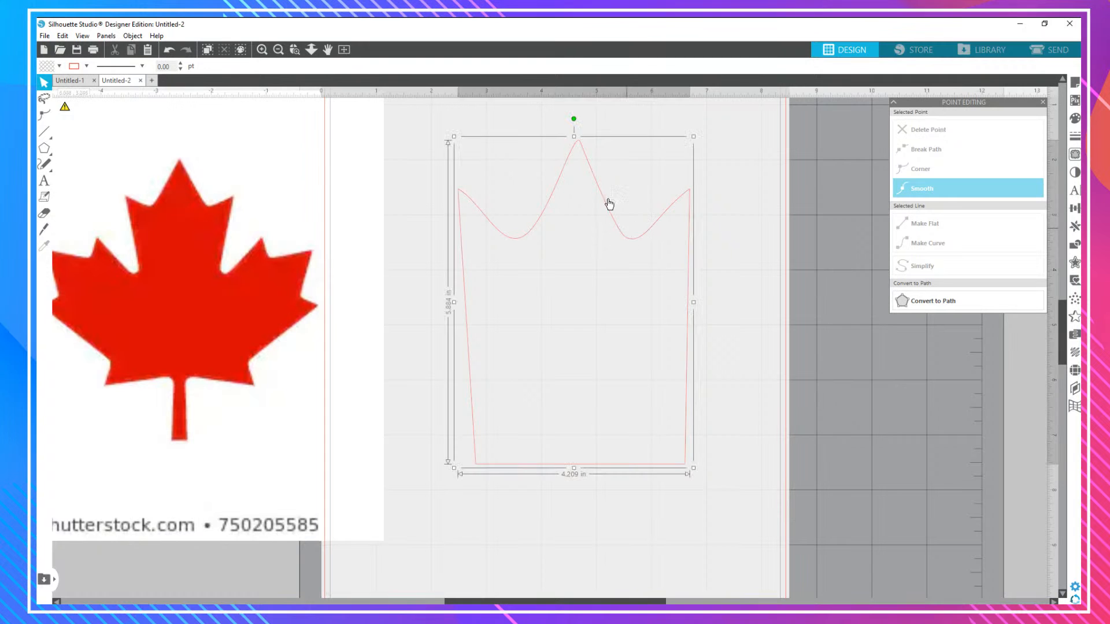
double_click(580, 149)
left_click(581, 143)
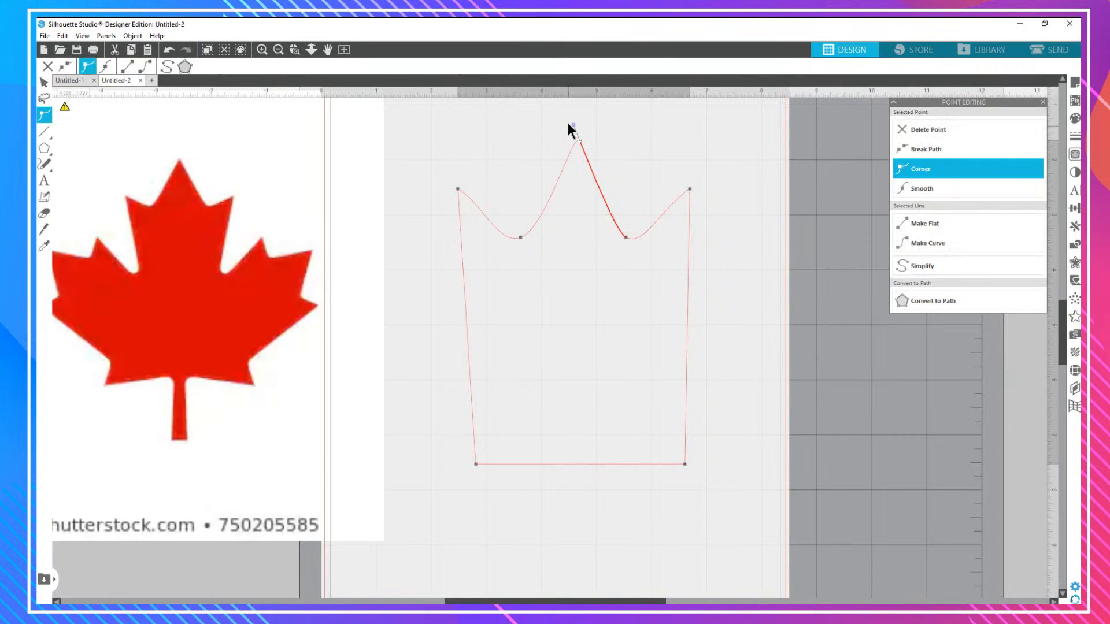
mouse_move(572, 125)
left_mouse_down()
mouse_move(558, 155)
mouse_move(553, 147)
mouse_move(581, 142)
left_mouse_up()
left_click_drag(580, 142, 578, 133)
left_click(726, 305)
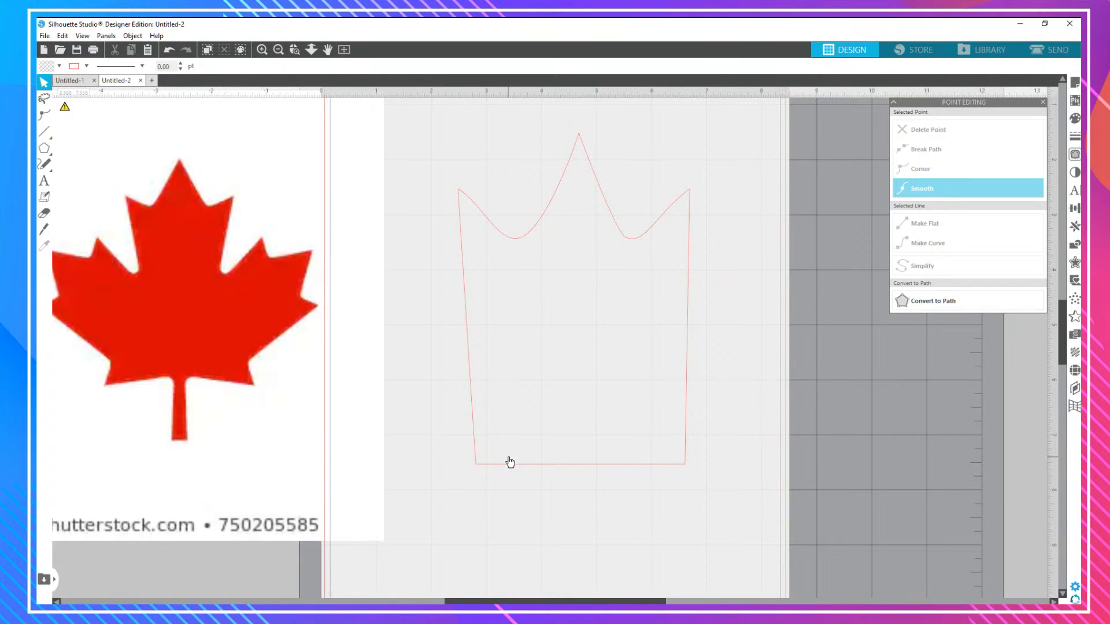
Move both bottom corner points inward to narrow the base of the three-peaked shape.
left_click(529, 464)
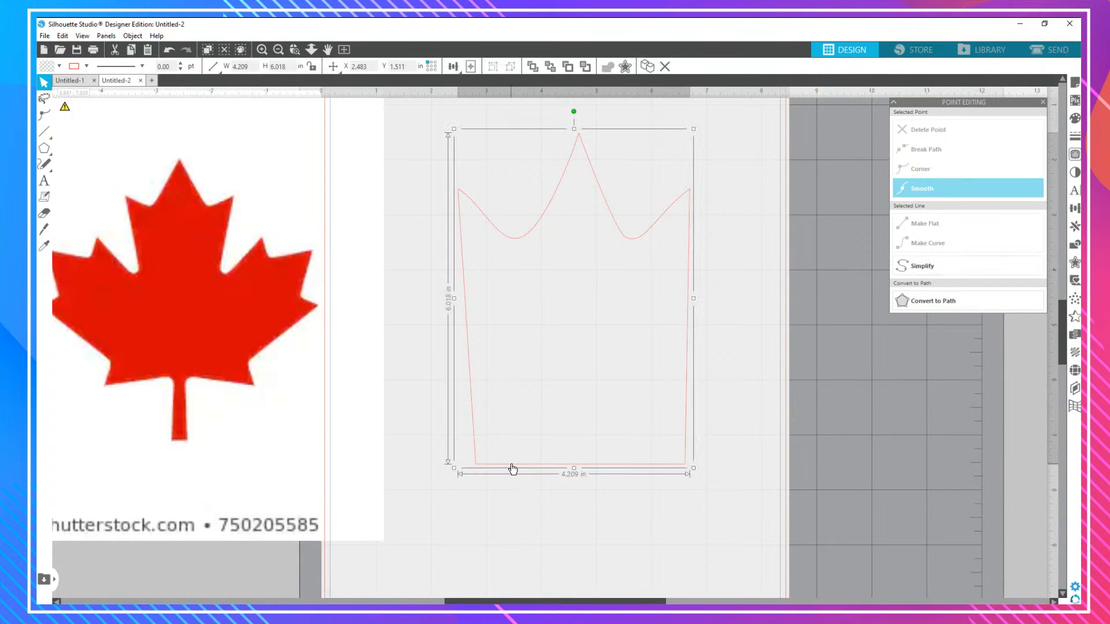
double_click(512, 465)
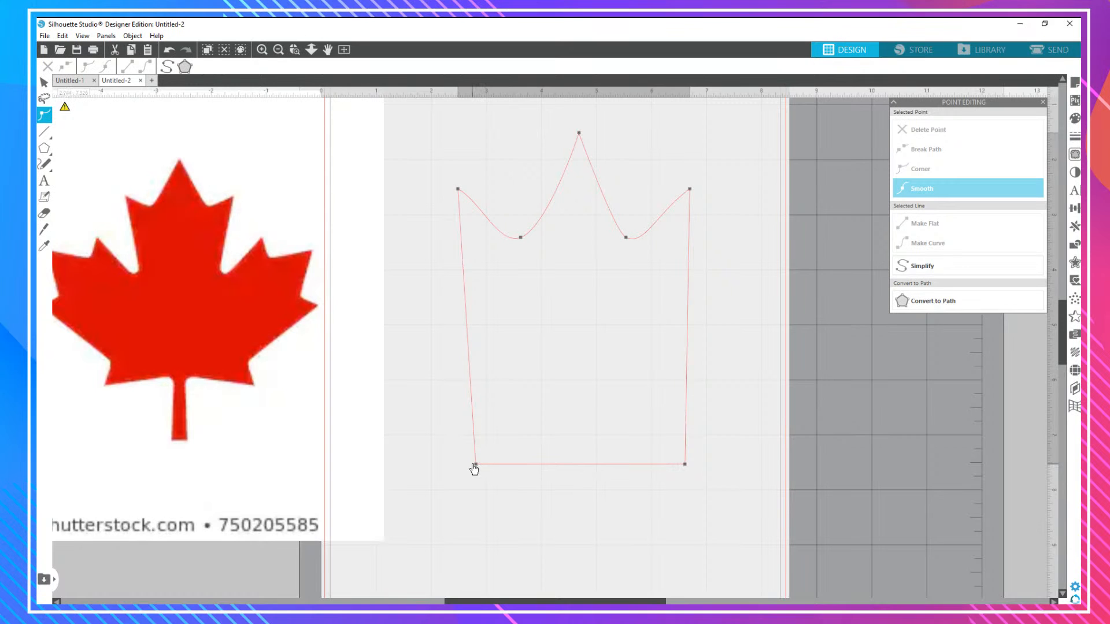
left_click_drag(476, 466, 492, 461)
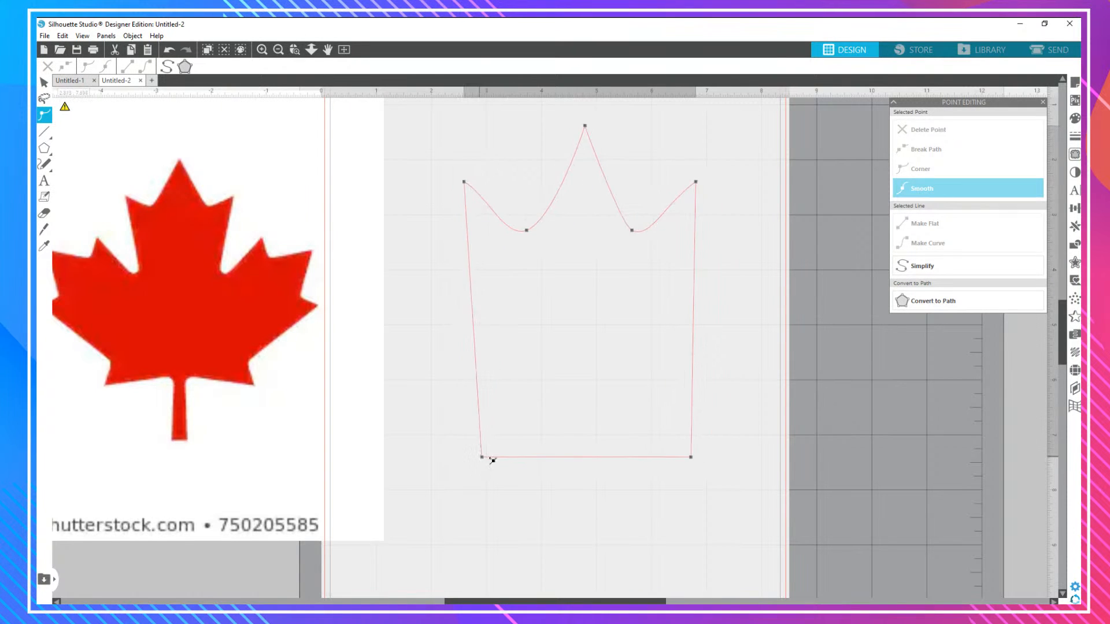
left_click(479, 437)
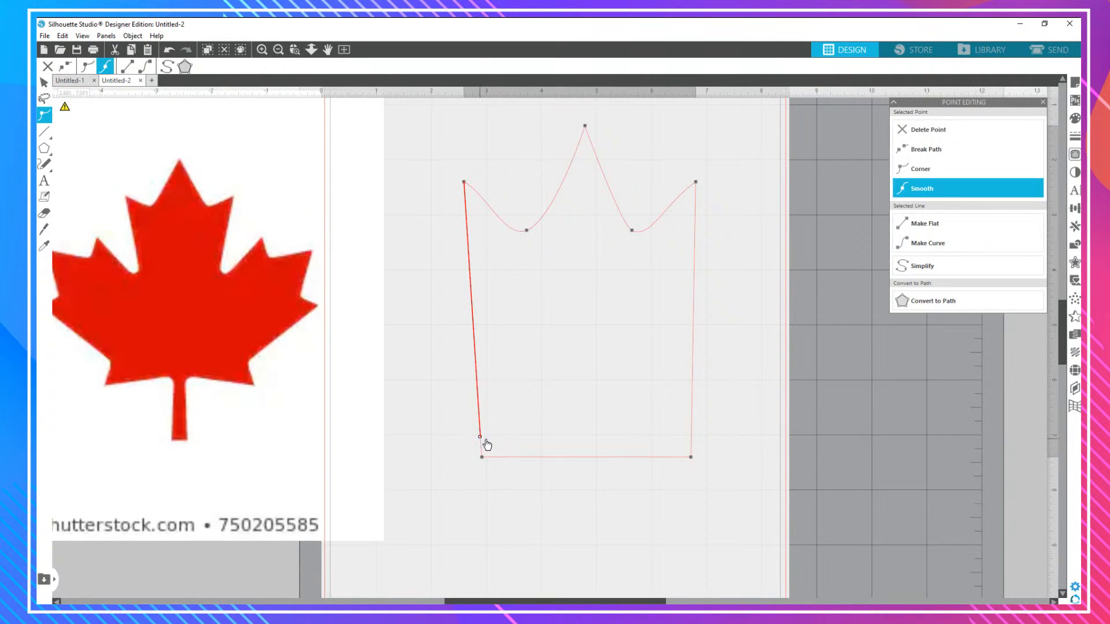
key("ctrl+z")
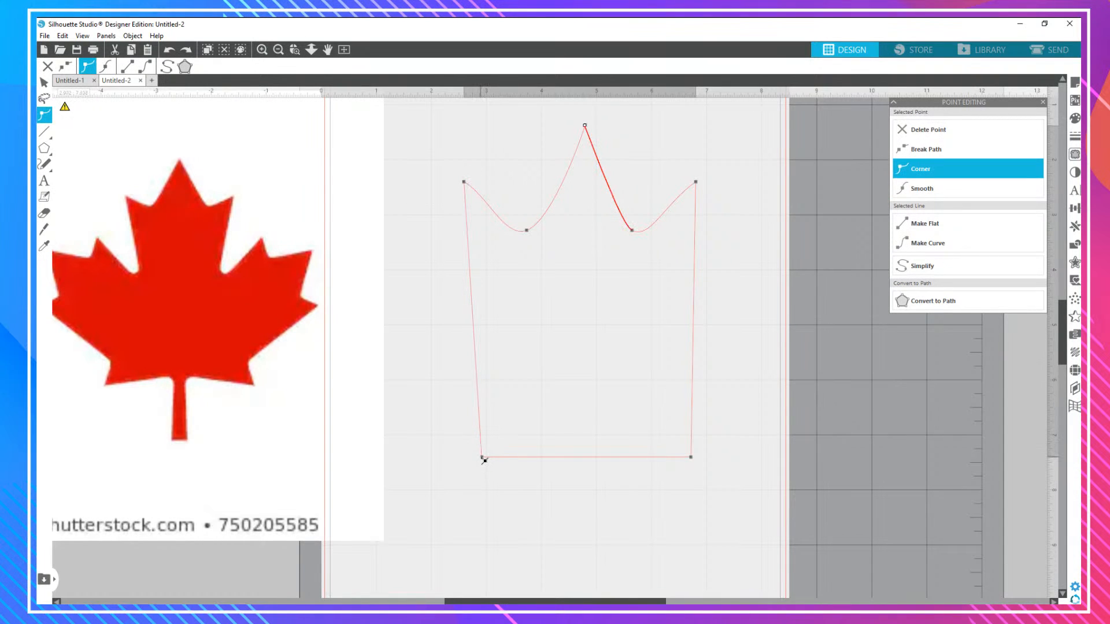
left_click_drag(480, 465, 511, 462)
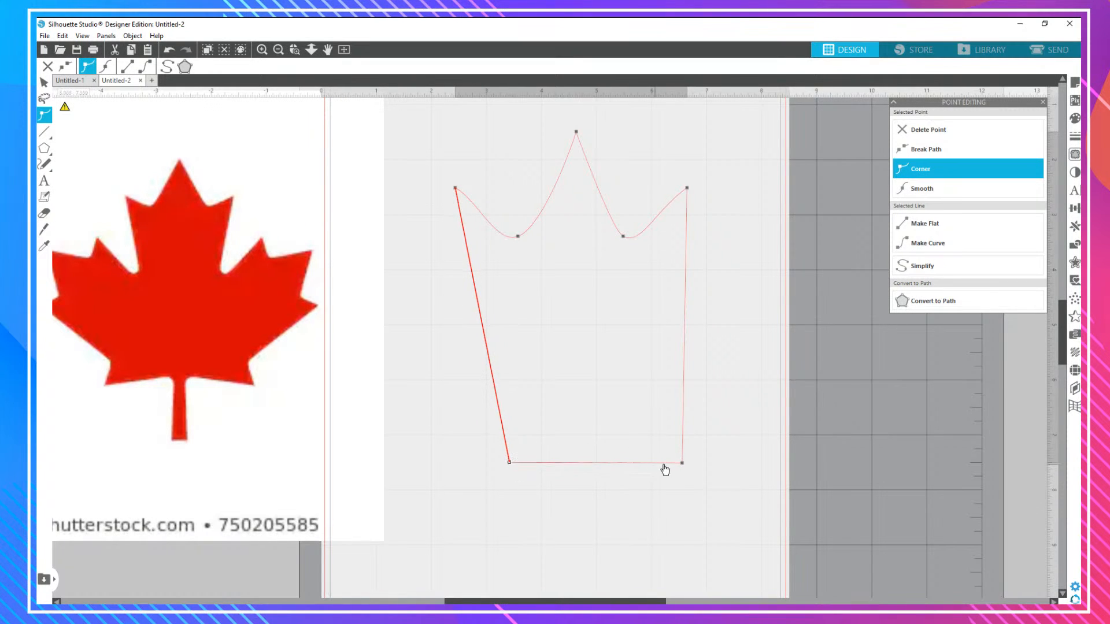
left_click_drag(684, 464, 657, 463)
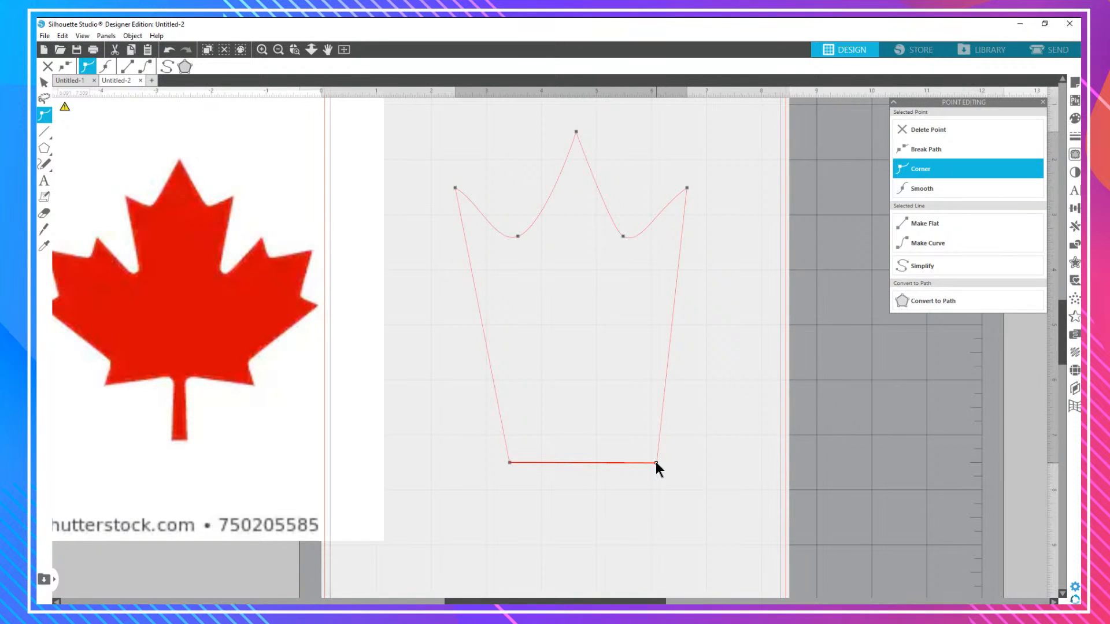
Shorten the outer handle of the left valley point and raise that point slightly toward the center peak.
left_click(518, 236)
left_click_drag(497, 245, 522, 228)
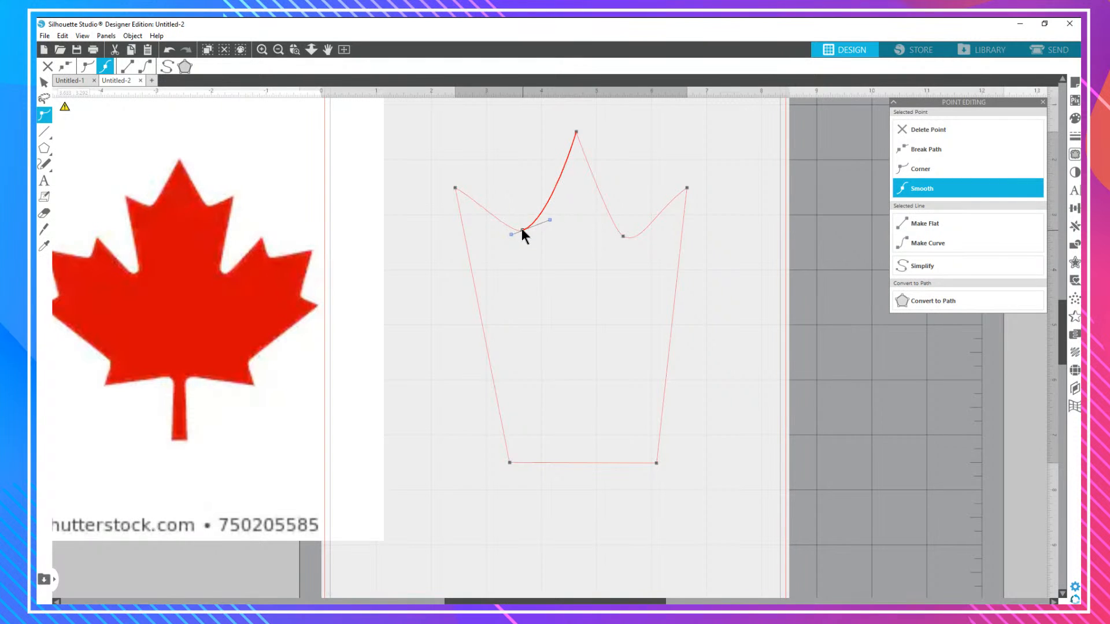
left_click(700, 447)
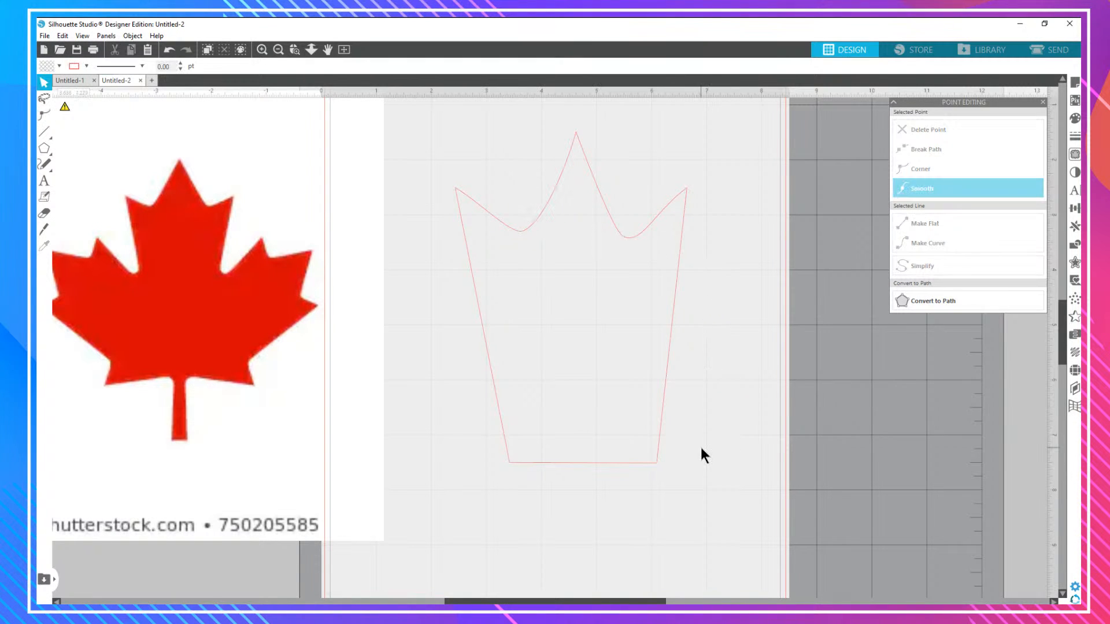
Fill the three-peaked shape with solid red.
left_click(279, 49)
left_click(607, 273)
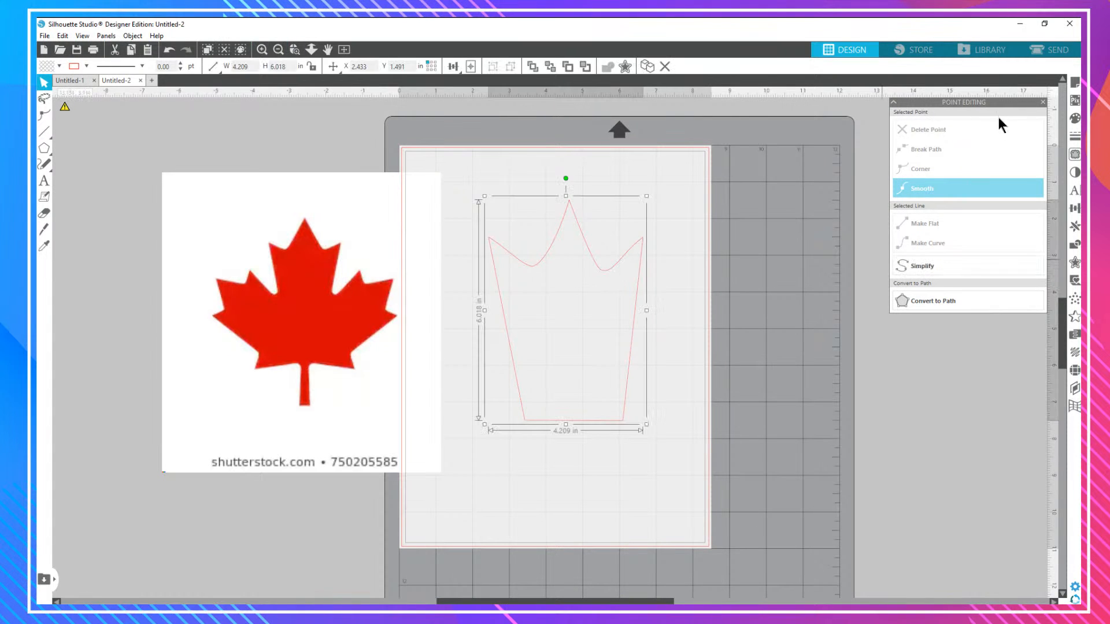
left_click(1075, 119)
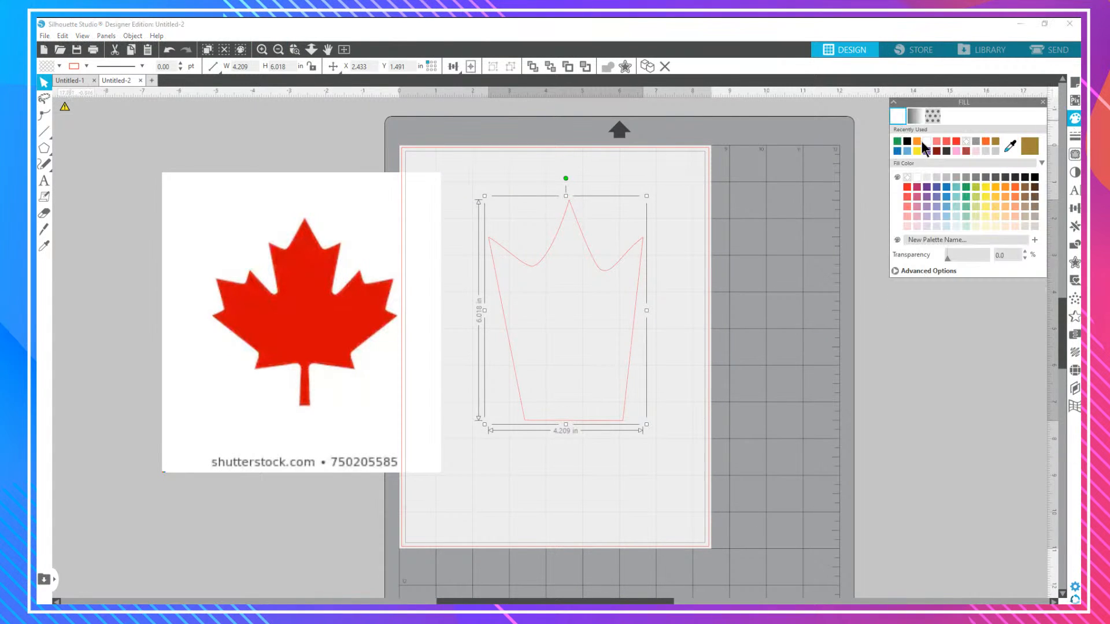
left_click(907, 187)
Scale the red shape down proportionally to about 2.69 by 3.85 in and position it in the upper middle of the page.
left_click_drag(568, 326, 585, 297)
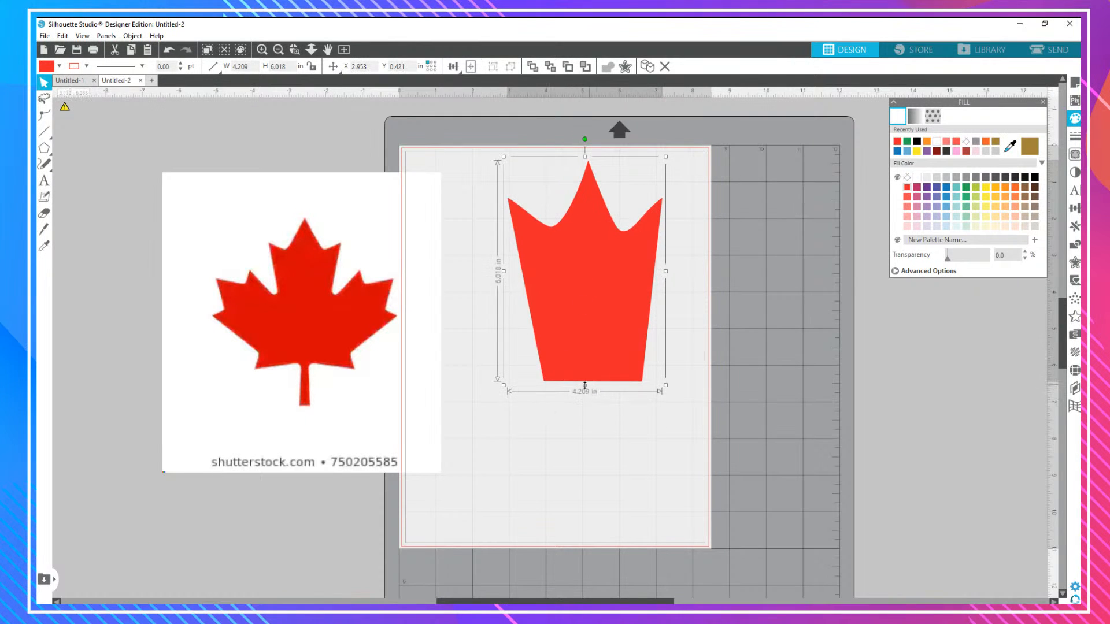
left_click_drag(666, 385, 629, 289)
left_click_drag(562, 295, 565, 328)
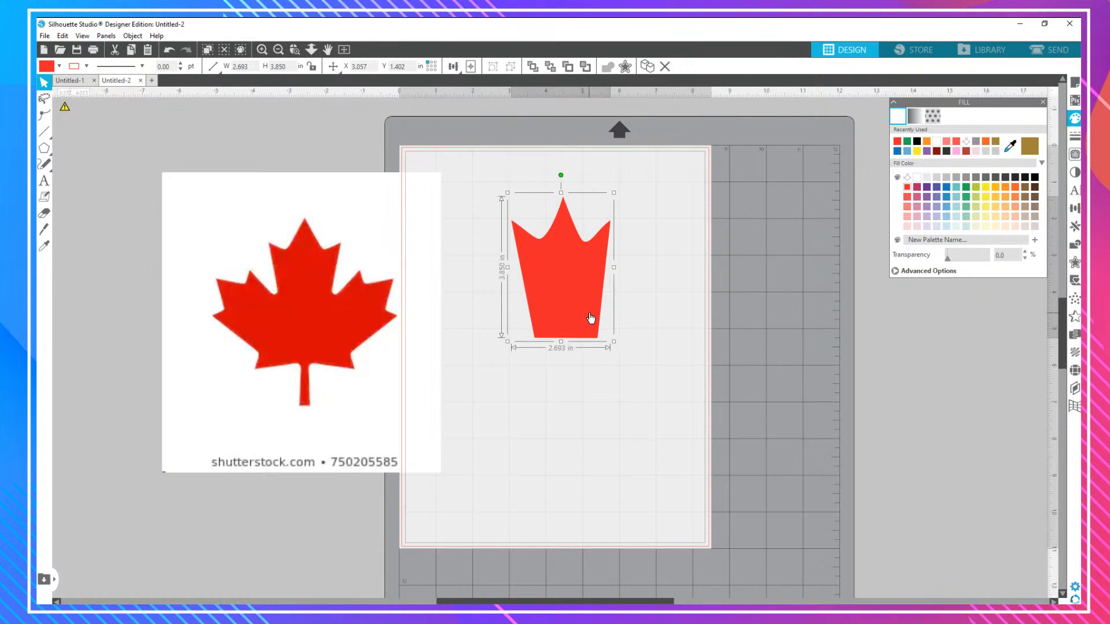
key("i")
key("v")
key("i")
key("v")
left_click_drag(574, 291, 590, 280)
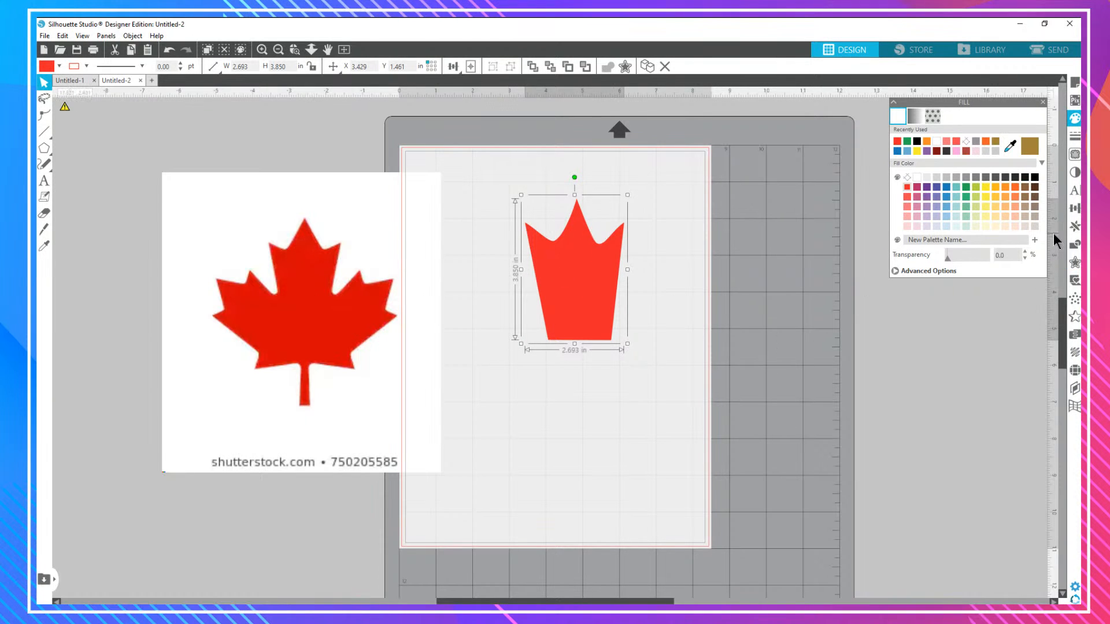
Replicate the red shape to its right, move the copy slightly away, and delete the copy.
left_click(1075, 227)
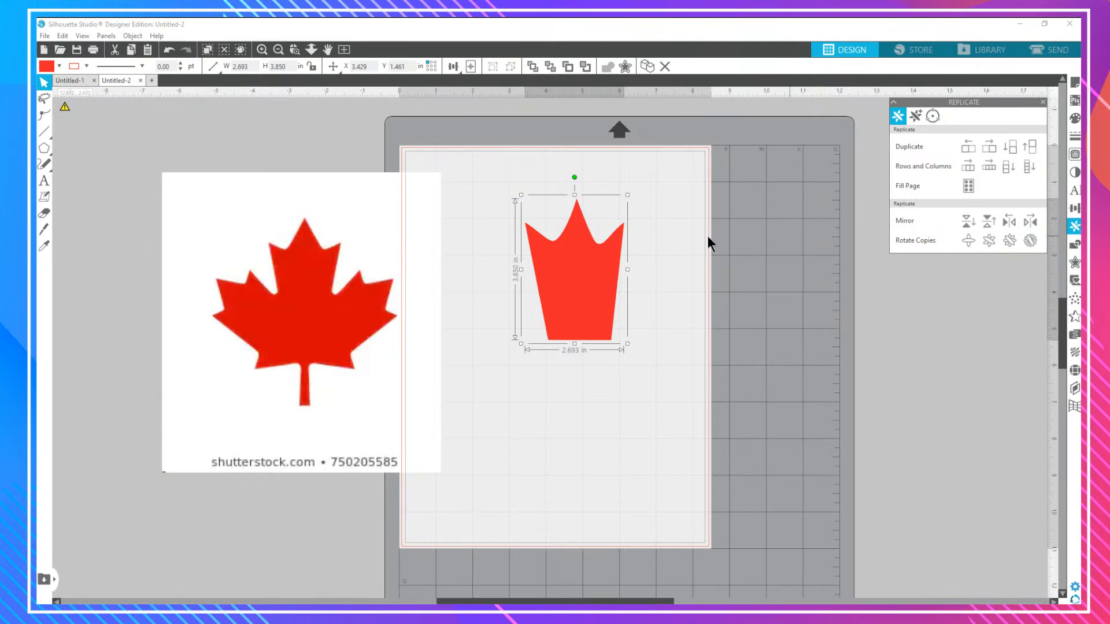
left_click(990, 147)
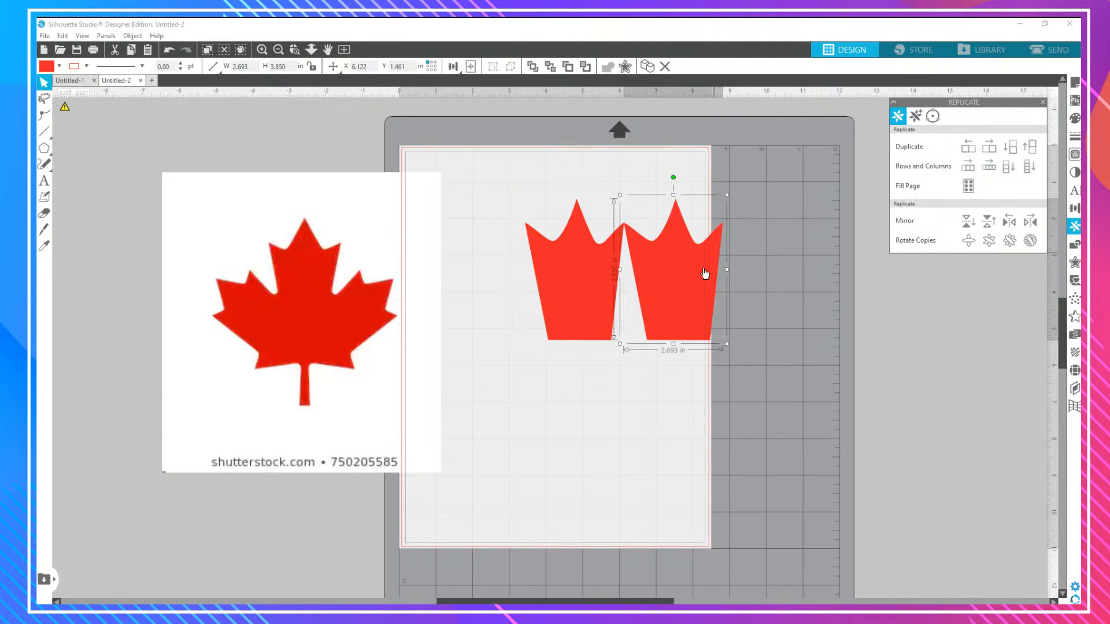
left_click_drag(689, 291, 720, 307)
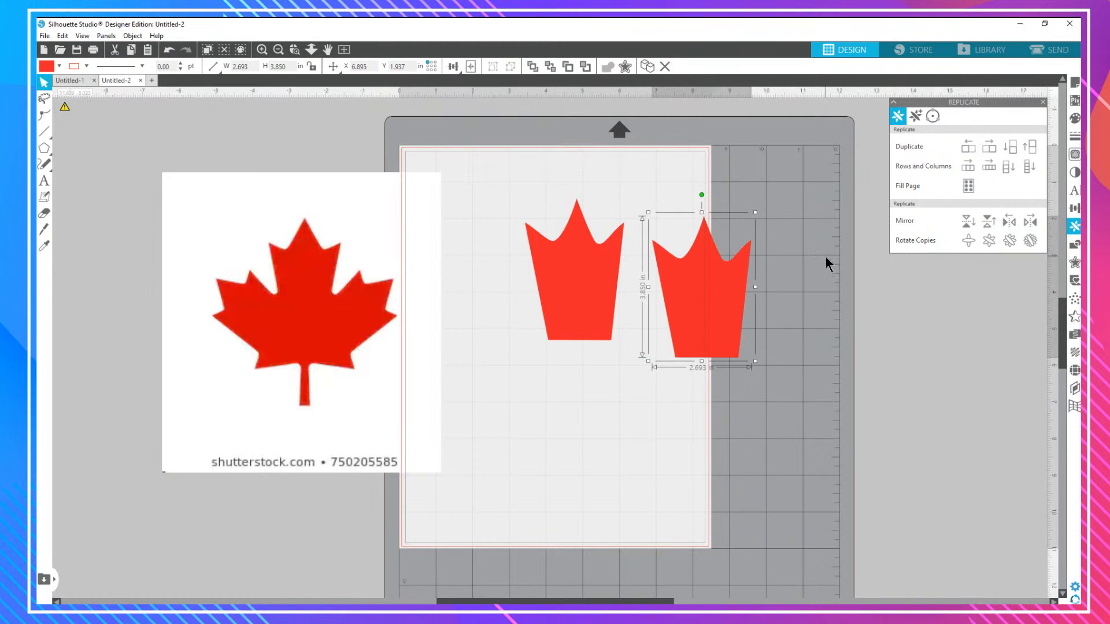
key("Delete")
Copy and paste the red shape, move the pasted copy beside the original, and delete it.
right_click(564, 282)
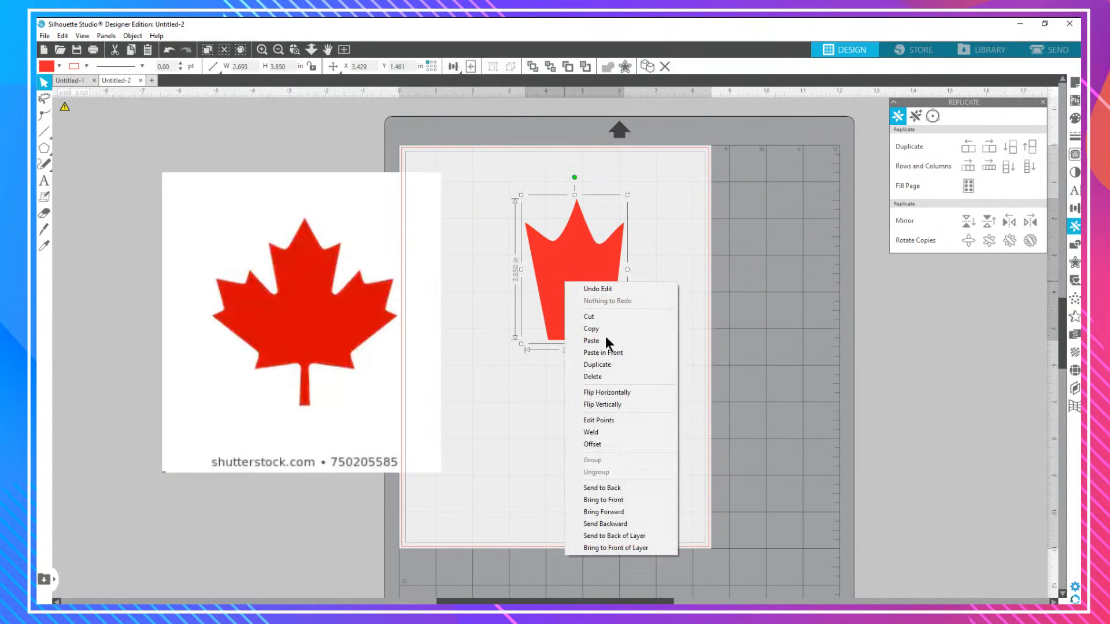
left_click(639, 328)
right_click(710, 309)
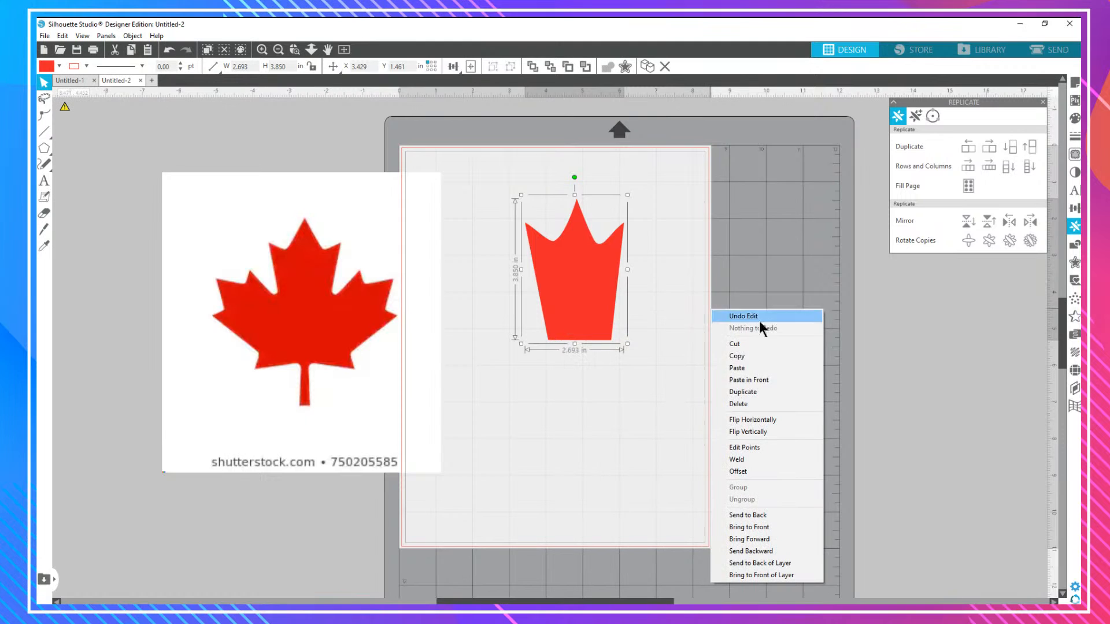
left_click(771, 366)
left_click_drag(617, 289, 698, 270)
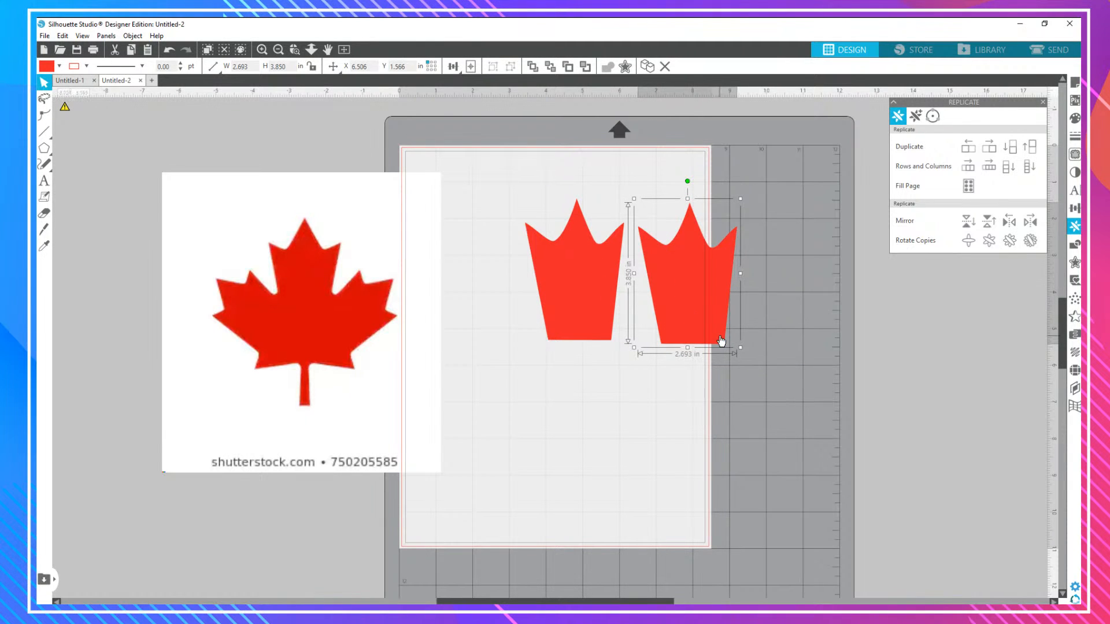
key("Delete")
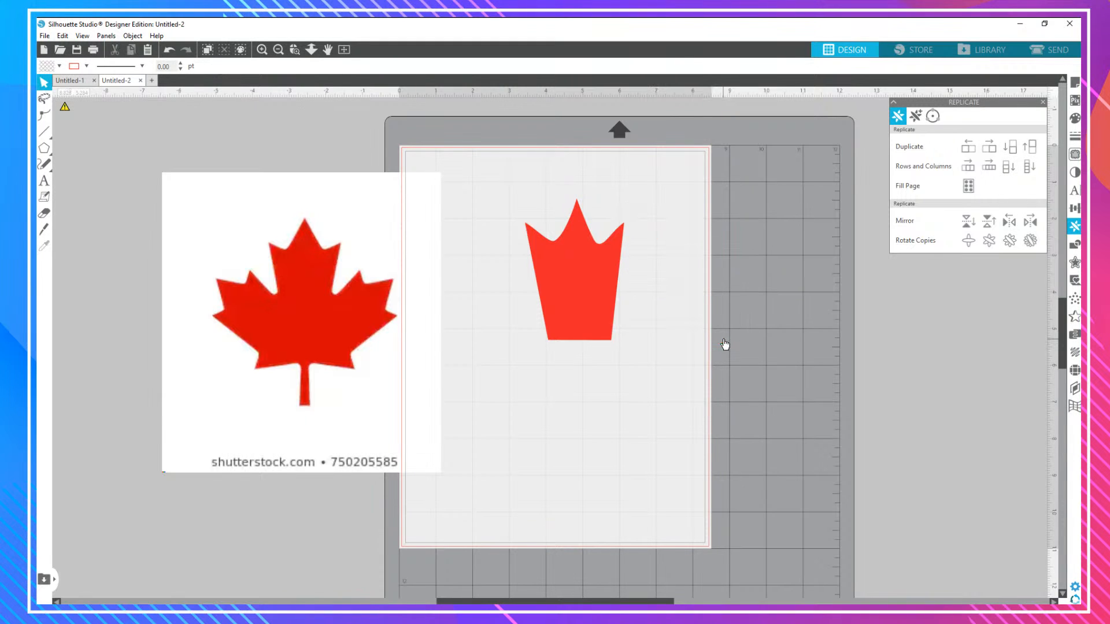
Duplicate the red shape by pulling a copy out to the right of the original.
left_click(584, 277)
key("i")
left_click_drag(585, 280, 696, 294)
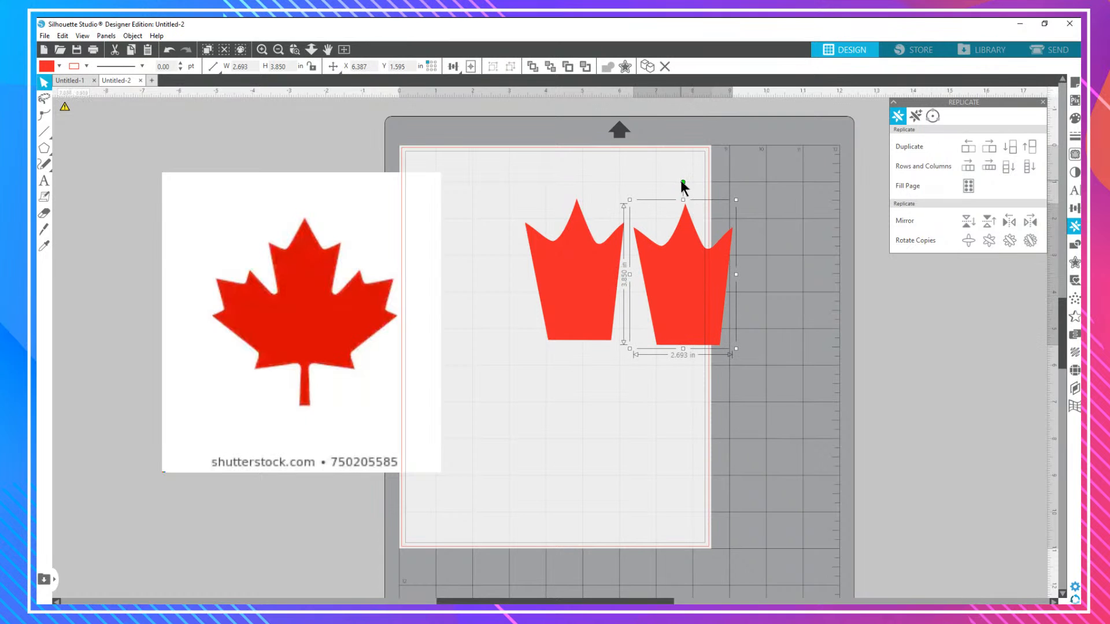
Rotate the copy clockwise and overlap it with the original's lower right side to form the leaf's right lobe.
left_click(685, 179)
left_click(674, 286)
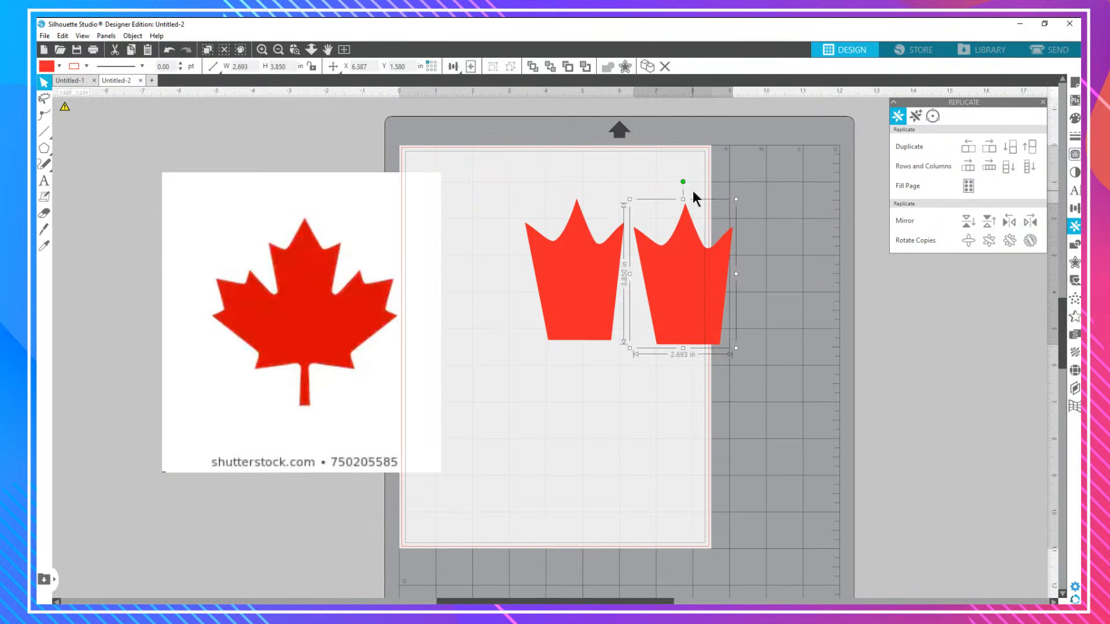
left_click_drag(683, 181, 744, 236)
left_click_drag(669, 302, 637, 341)
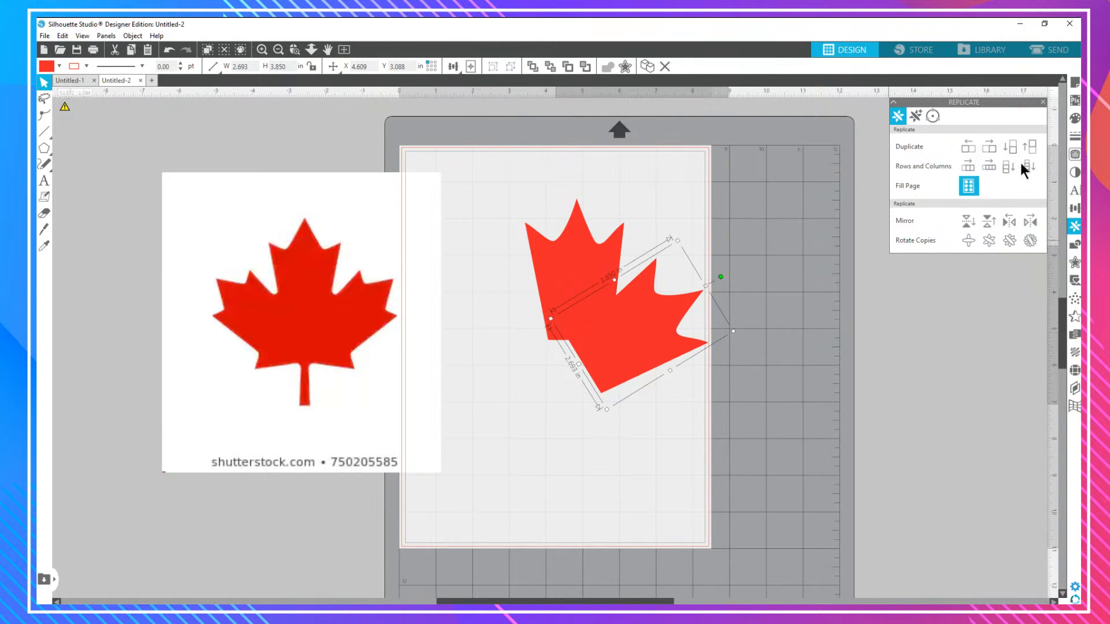
Change the right lobe's fill to a light pinkish red so it stands out from the center piece.
left_click(1074, 118)
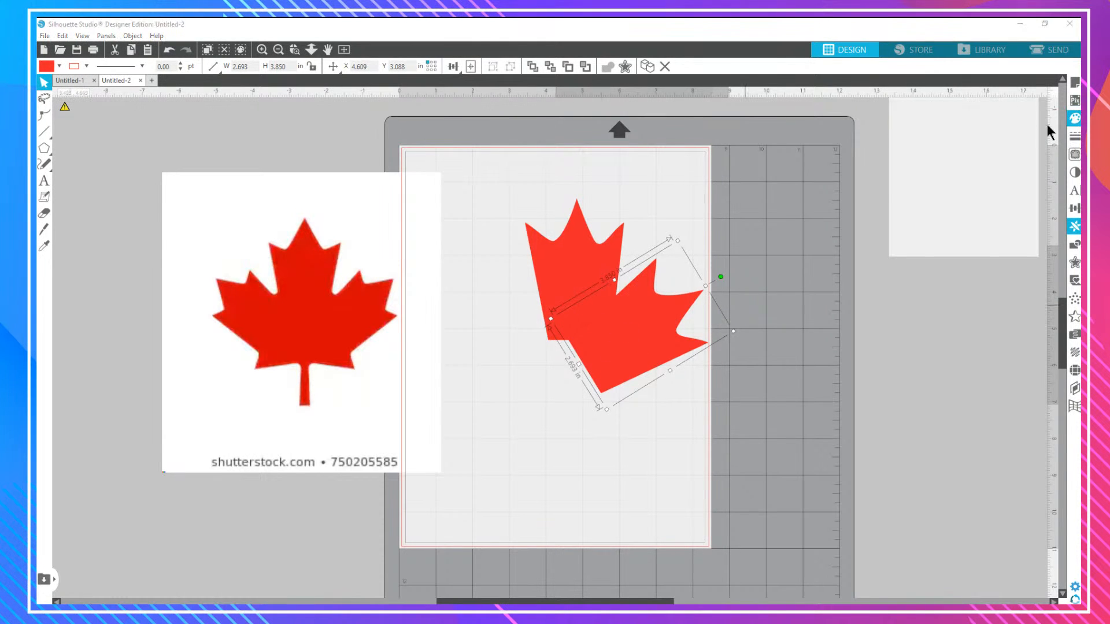
left_click(910, 196)
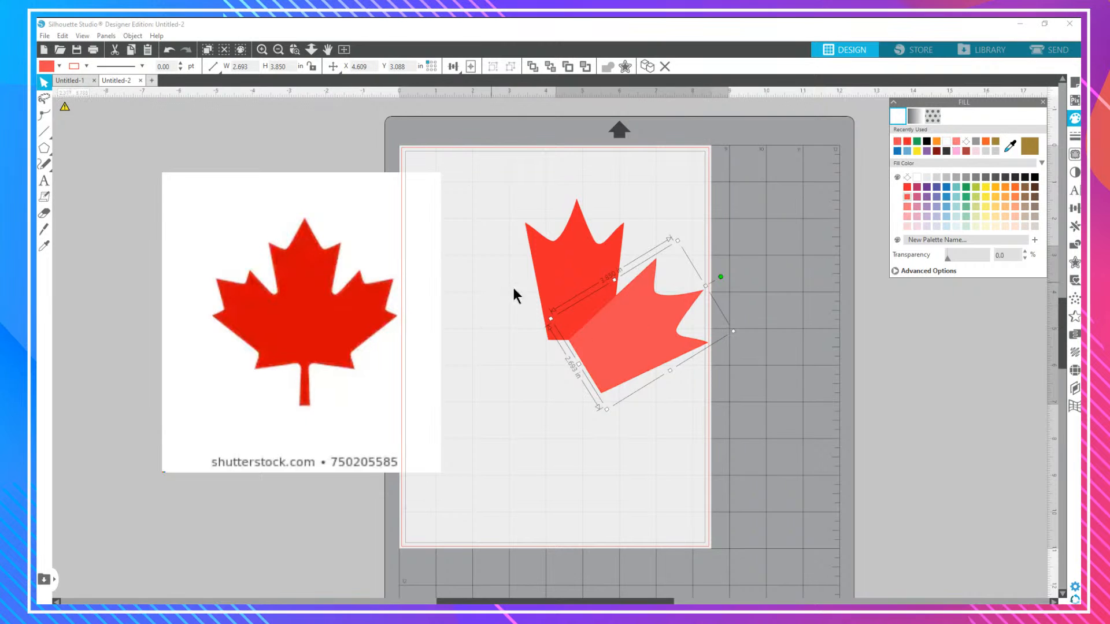
left_click(907, 206)
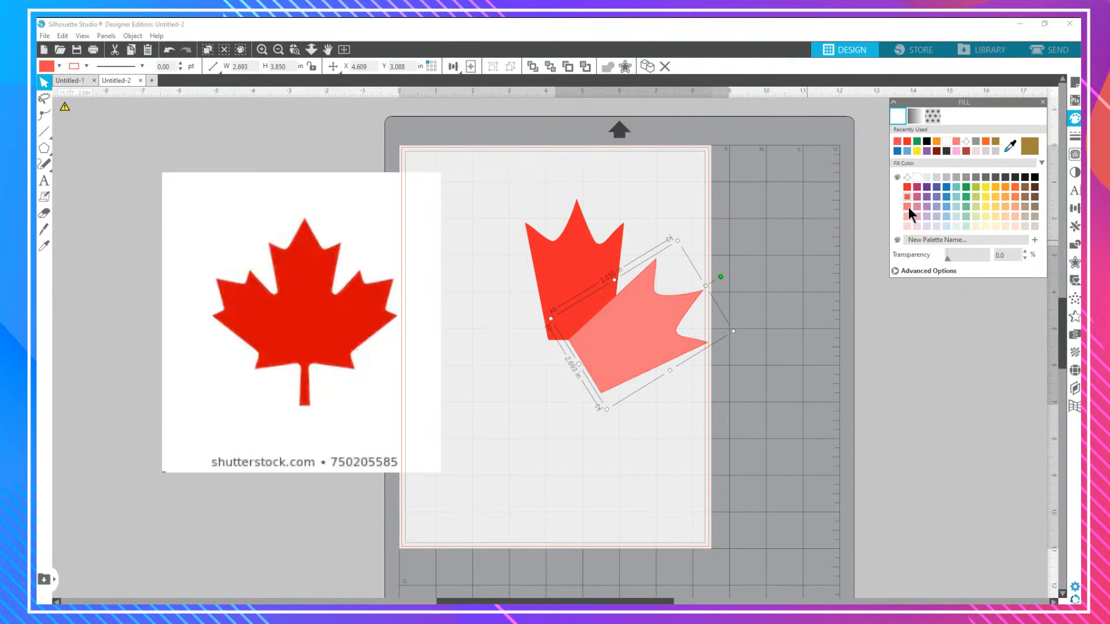
left_click(775, 240)
Duplicate the pink right lobe and place the copy over the center piece's left side.
left_click(642, 340)
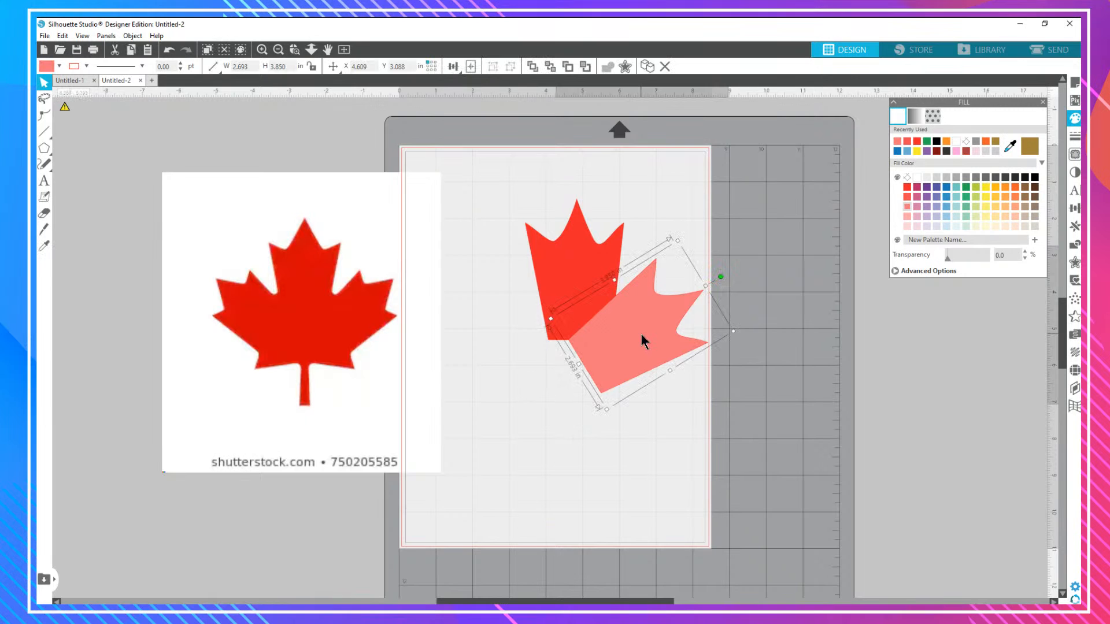
key("ctrl+d")
left_click_drag(641, 335, 497, 296)
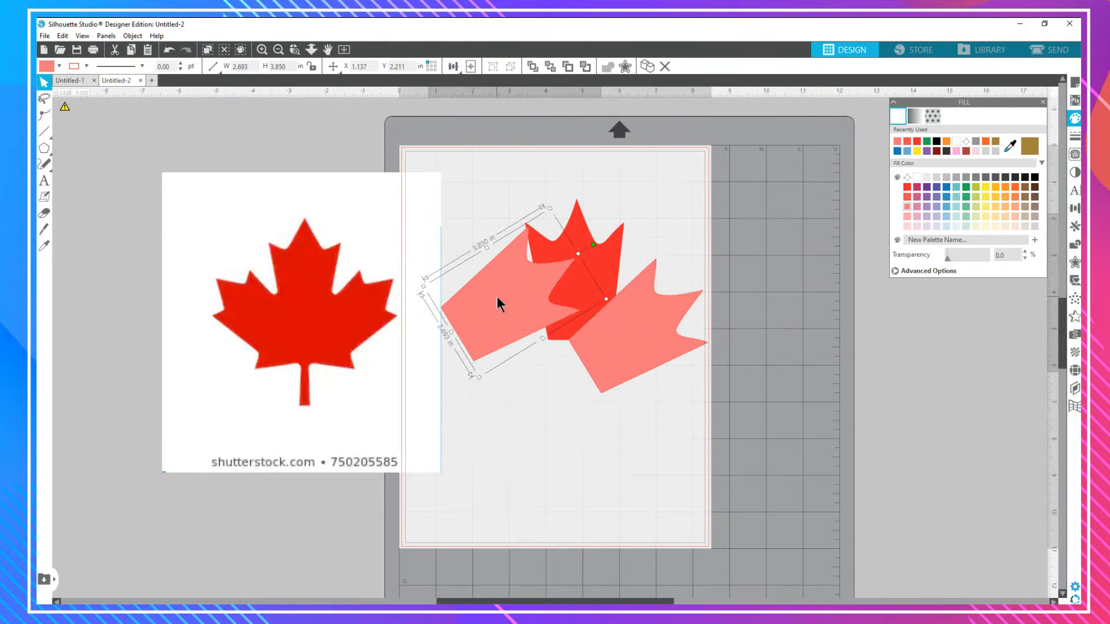
Flip the copied lobe horizontally and lower it level with the right lobe to form the leaf's left lobe.
right_click(497, 304)
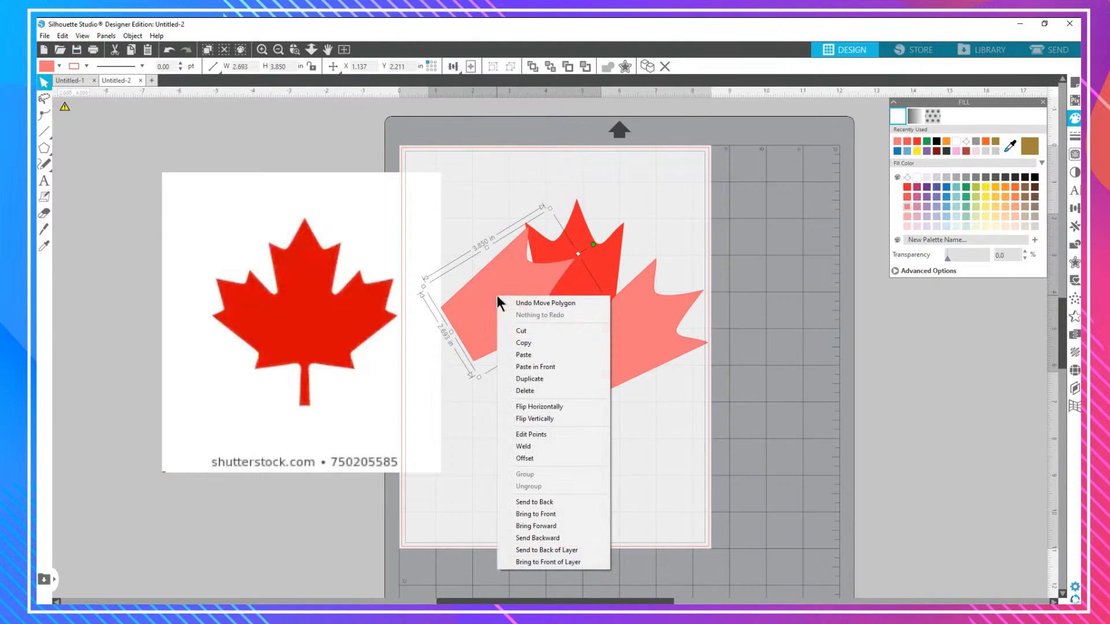
left_click(534, 407)
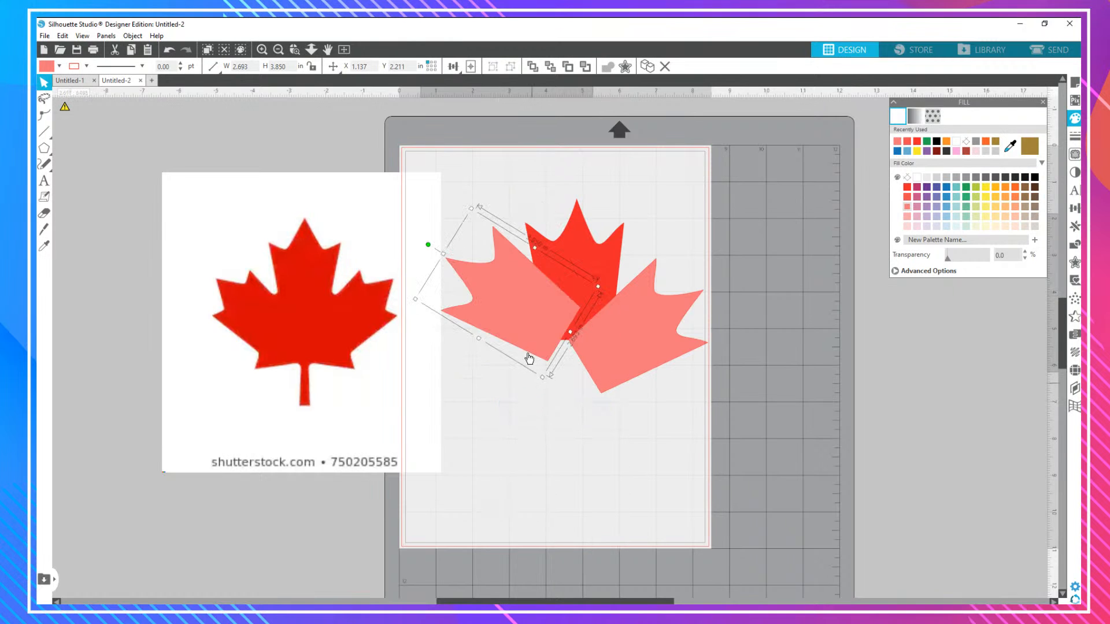
mouse_move(535, 322)
left_mouse_down()
mouse_move(517, 329)
mouse_move(537, 343)
left_mouse_up()
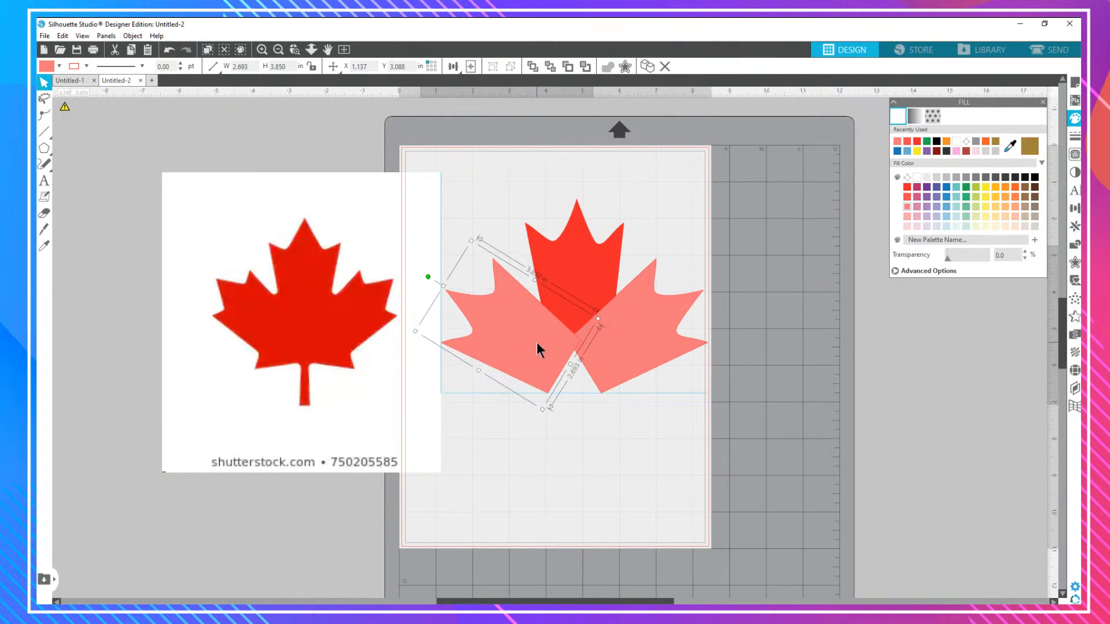
left_click_drag(537, 349, 539, 347)
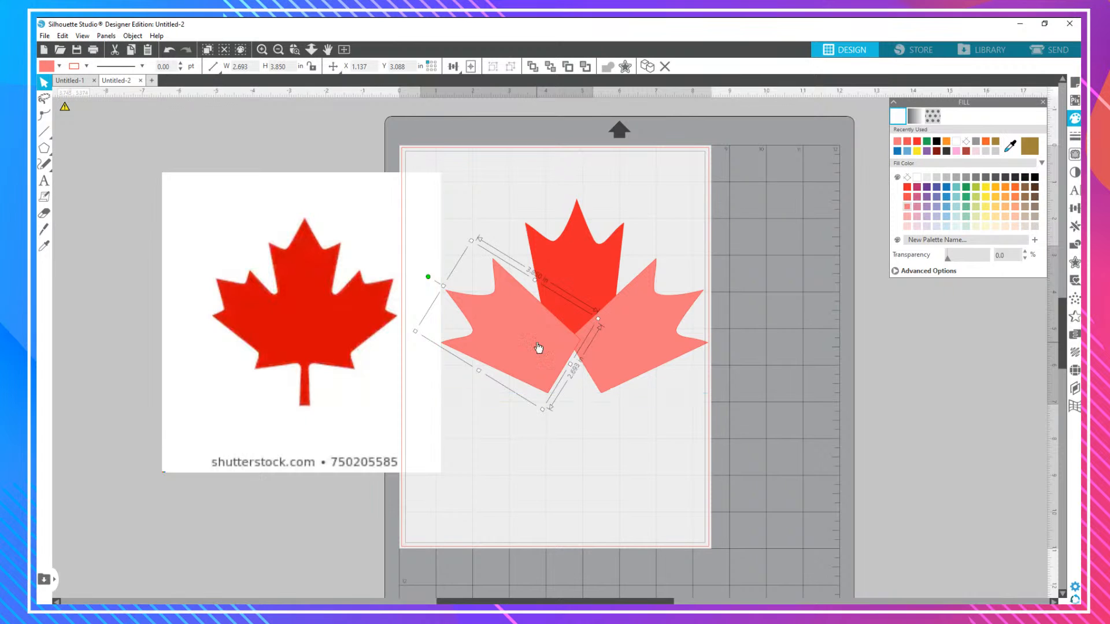
Align the left and right pink lobes with each other using Align Middle.
left_click(644, 332, "shift")
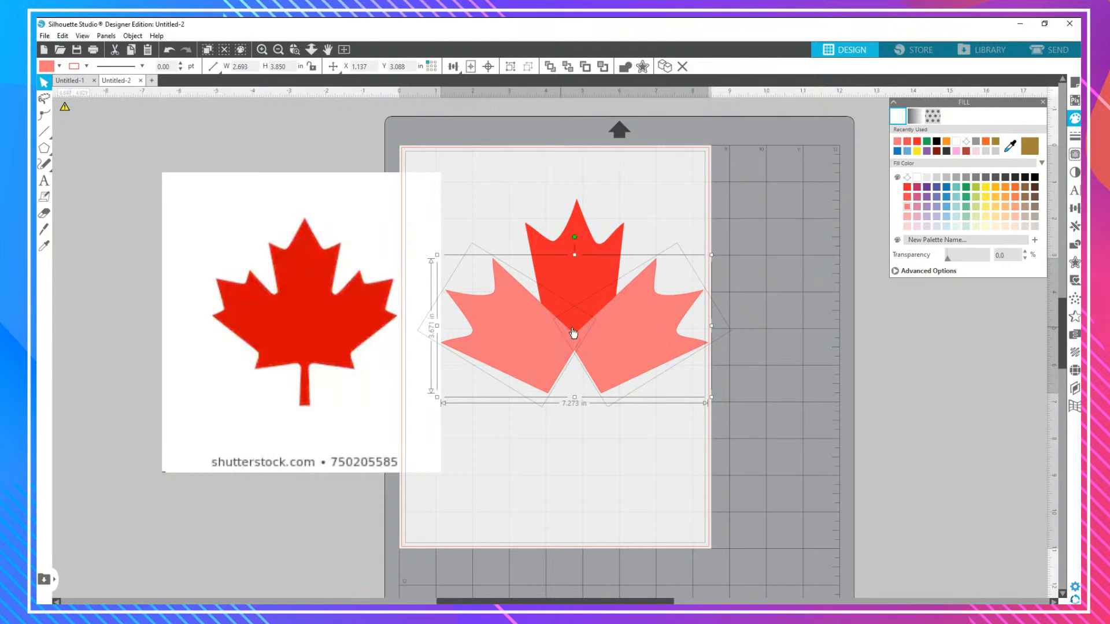
left_click(454, 66)
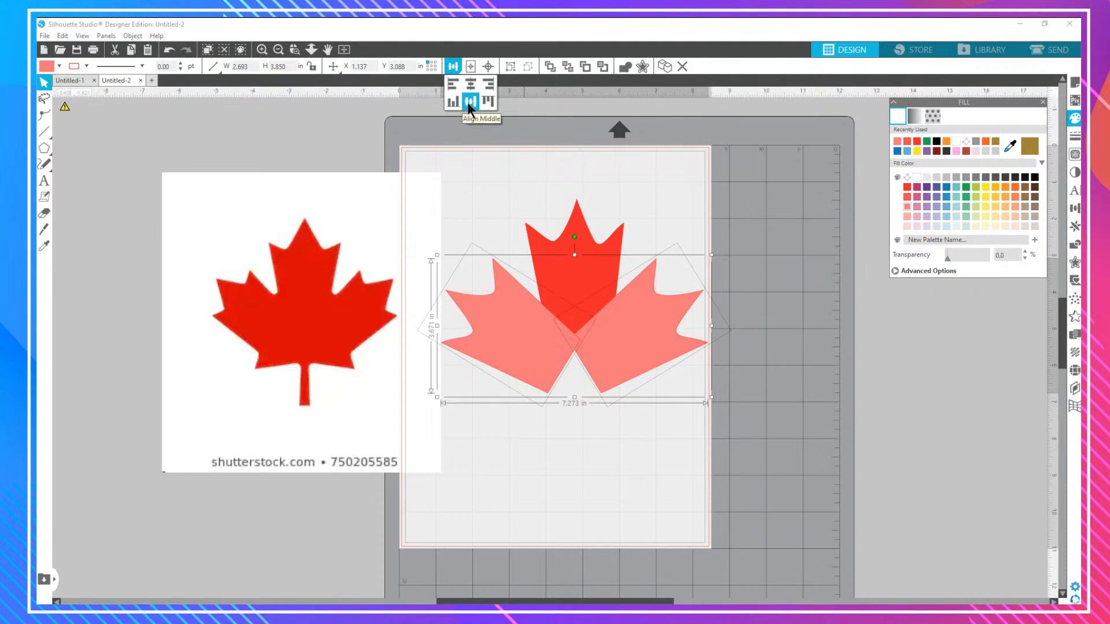
left_click(638, 321)
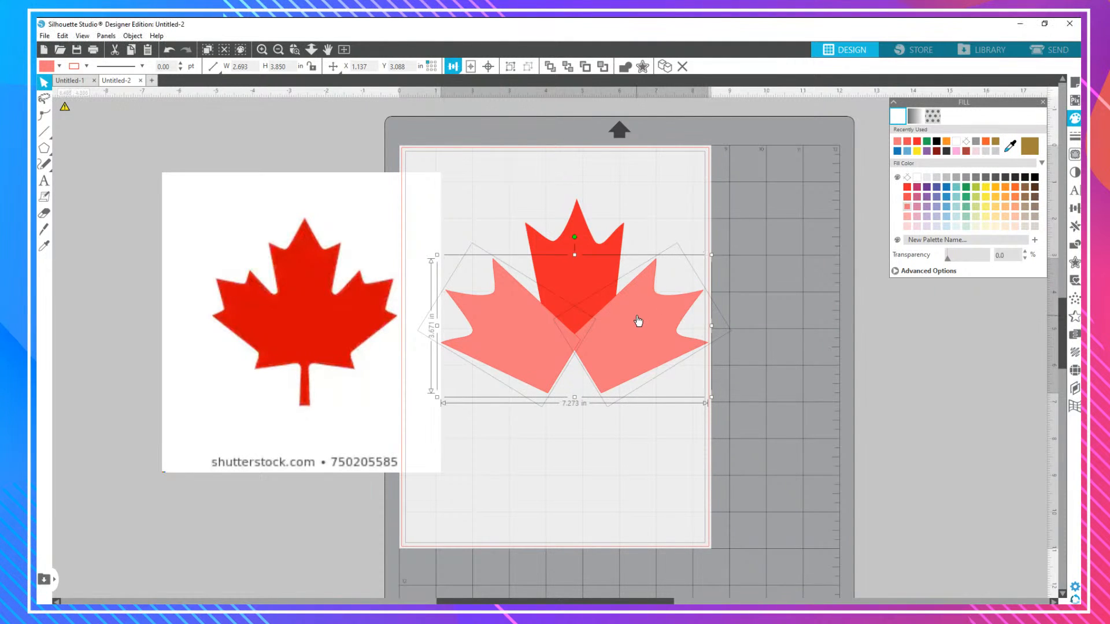
left_click(700, 207)
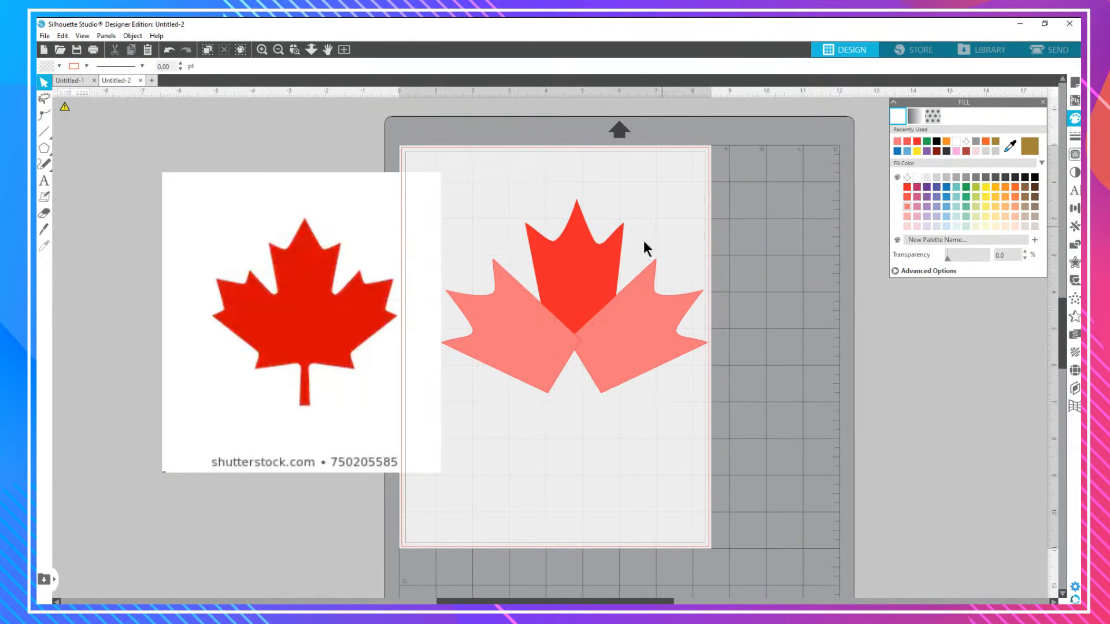
Group the left and right pink lobes together.
left_click(590, 345)
left_click(629, 340, "shift")
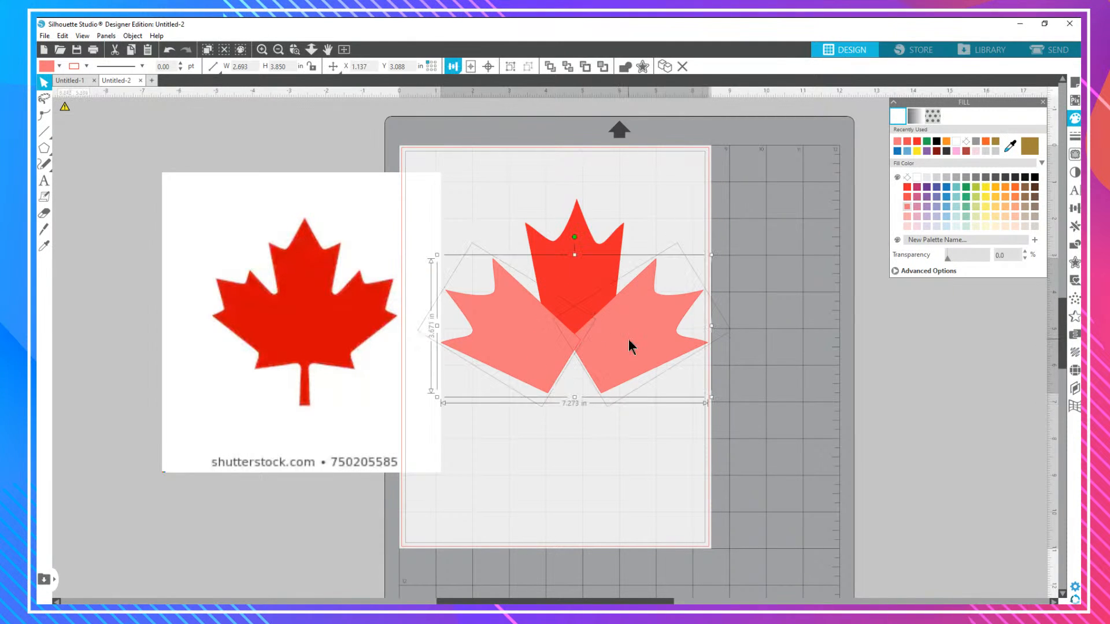
right_click(630, 339)
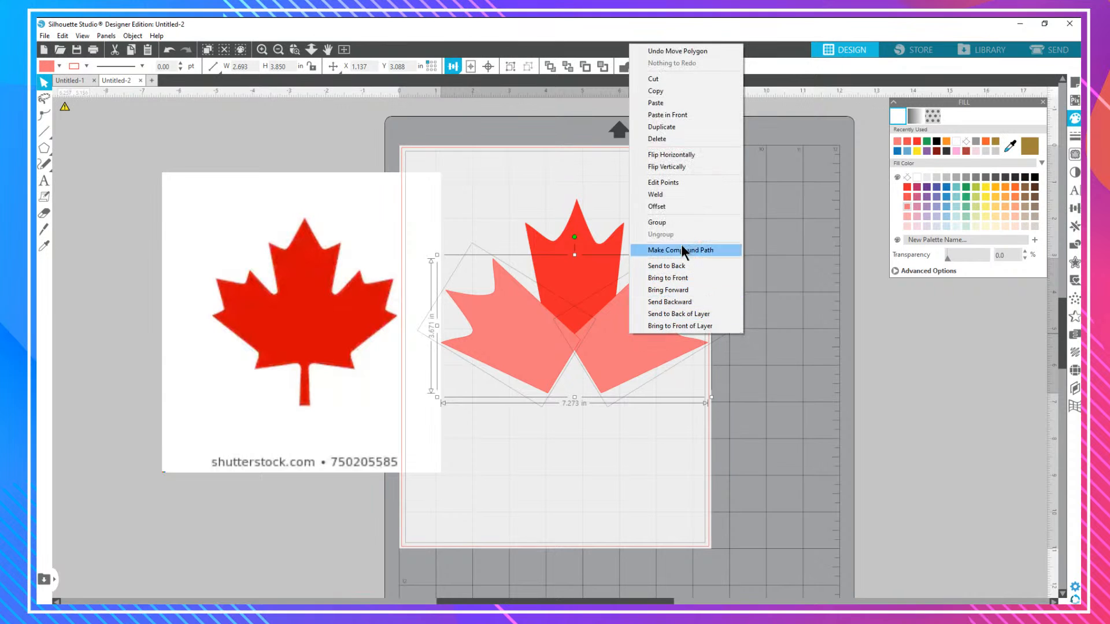
left_click(685, 224)
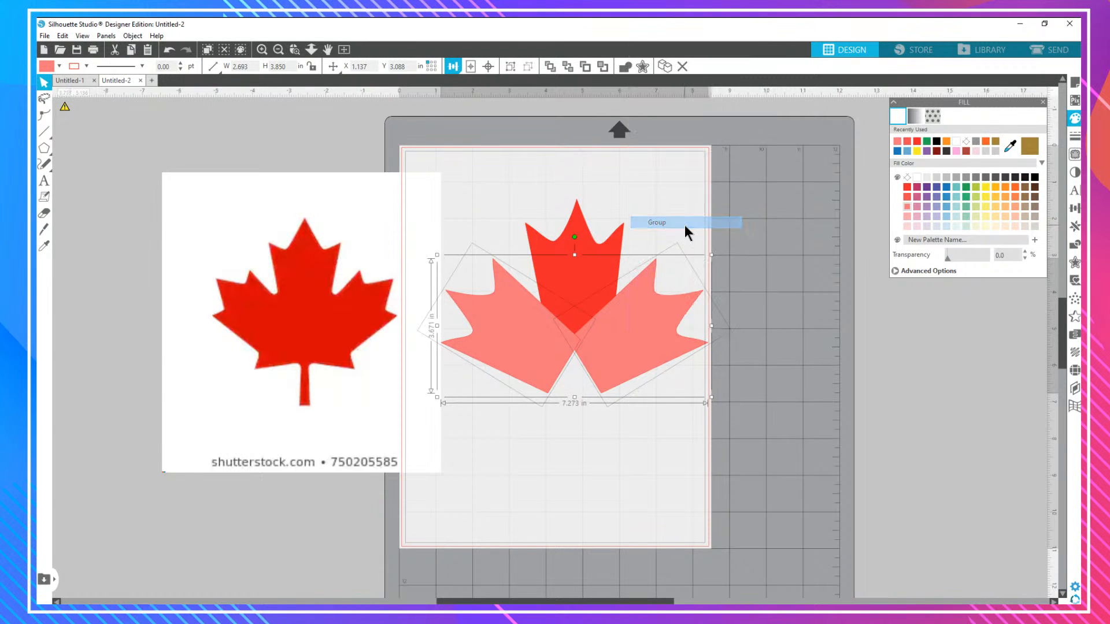
Center-align the grouped side lobes with the red center piece.
left_click(587, 277, "shift")
left_click(458, 64)
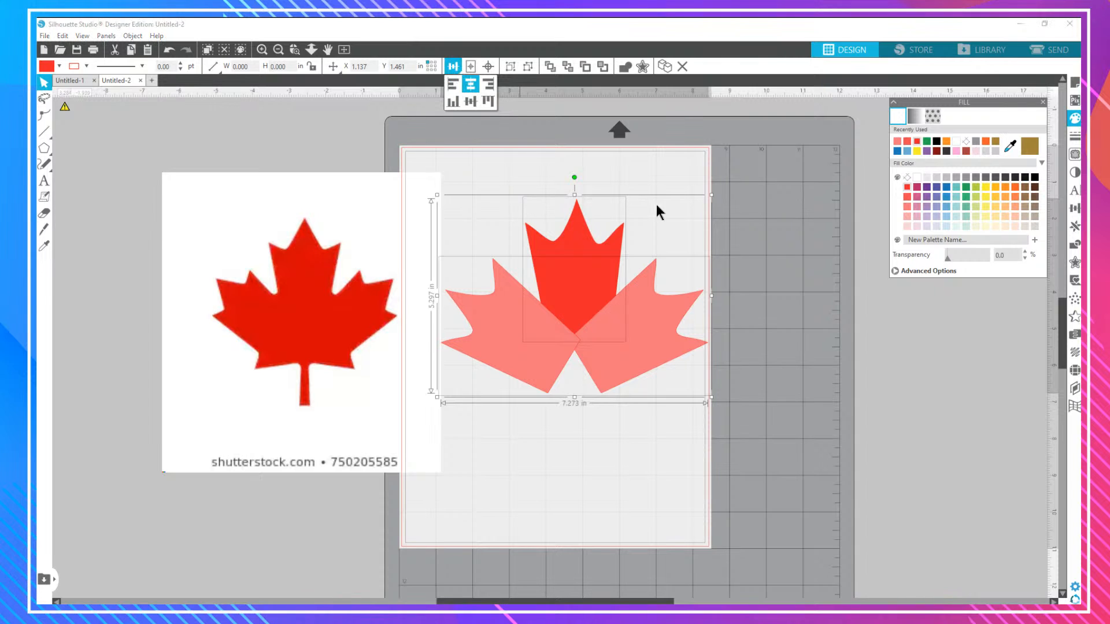
left_click(790, 271)
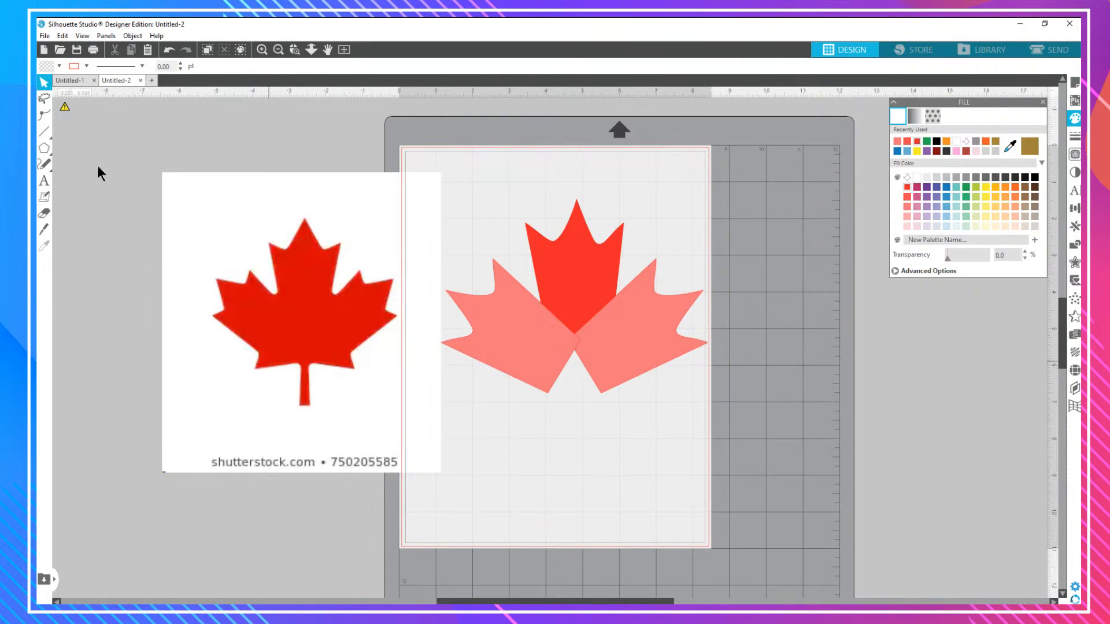
Draw a rectangle about 3.88 by 1.22 in across the lower ends of the two side lobes.
left_click(47, 148)
left_click(60, 148)
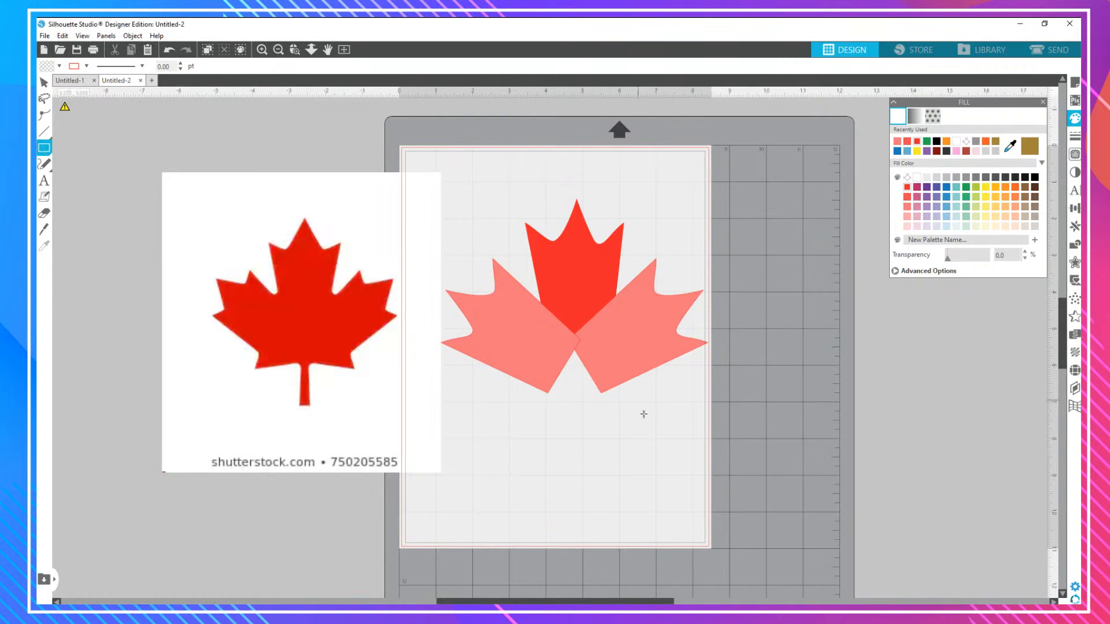
left_click_drag(503, 400, 646, 355)
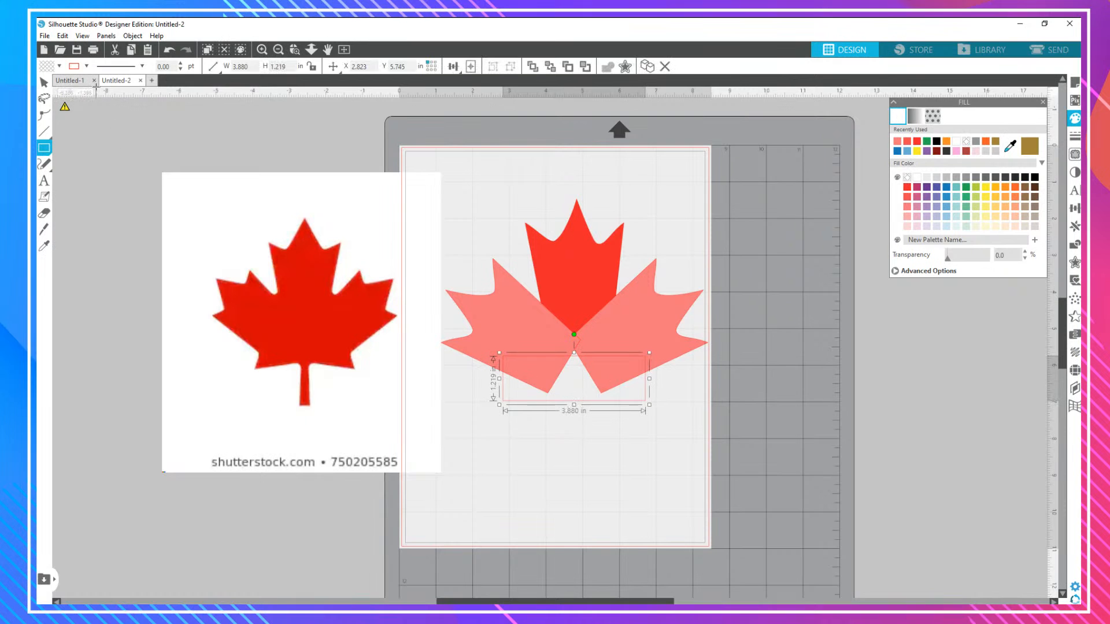
Point-edit the rectangle: add a raised point at the middle of its lower edge and pull both upper corners inward.
left_click(46, 84)
double_click(591, 399)
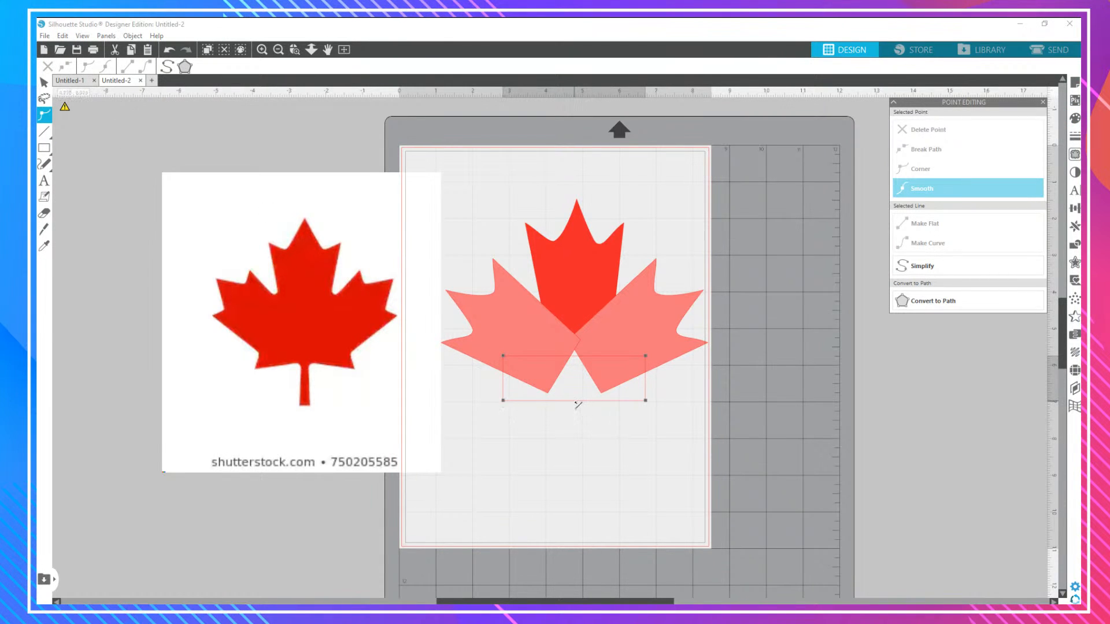
left_click_drag(574, 400, 574, 390)
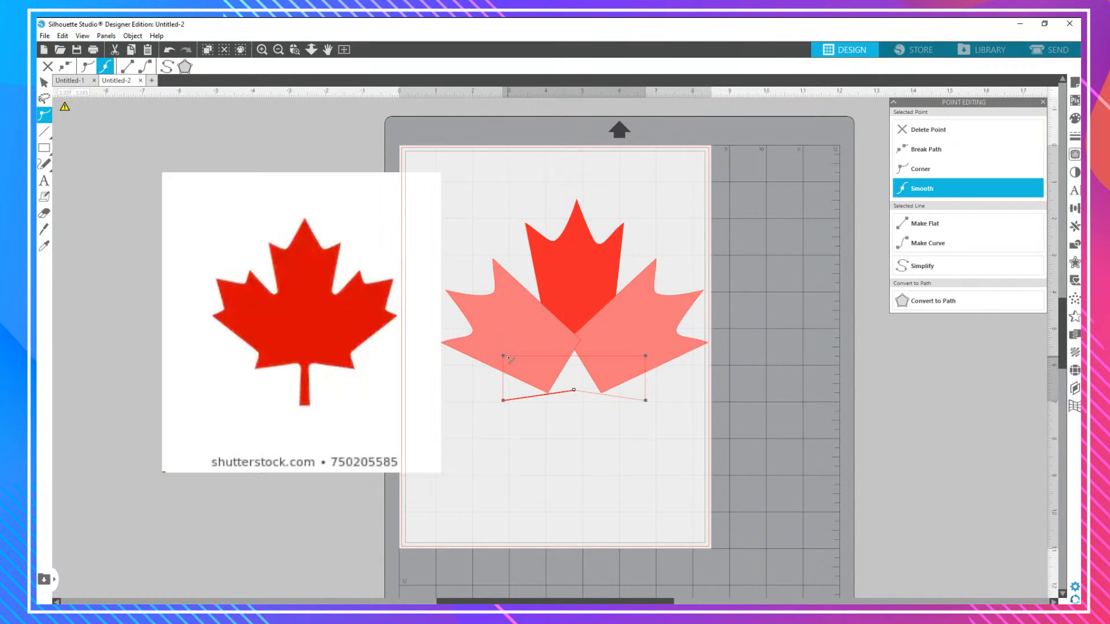
left_click_drag(504, 357, 524, 356)
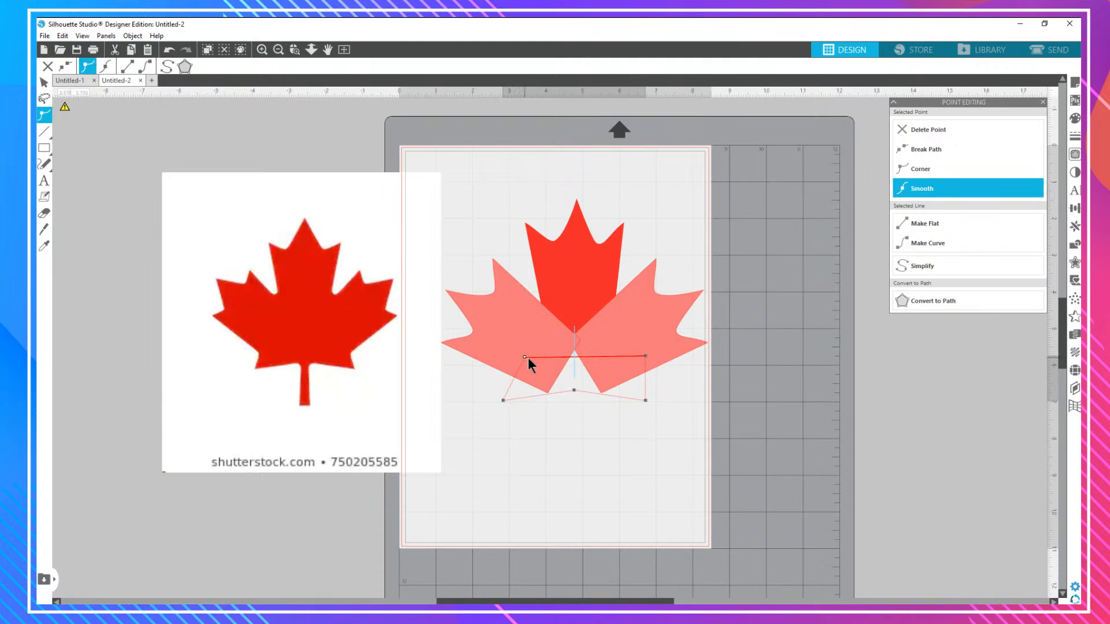
left_click_drag(648, 358, 622, 353)
left_click(42, 85)
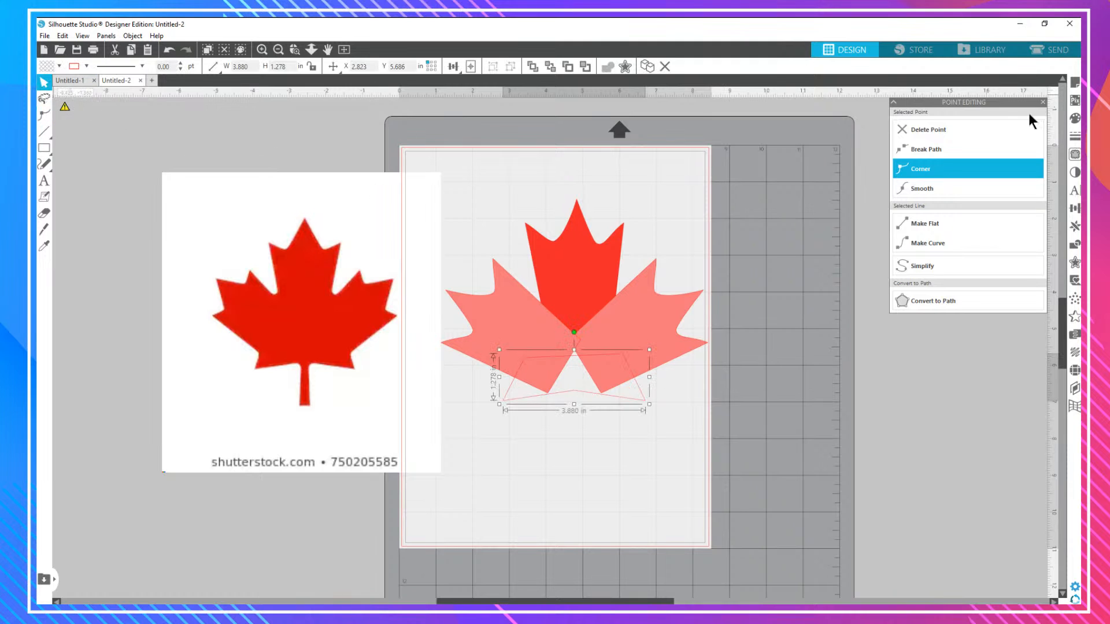
Fill the new base piece with a lighter pink than the side lobes.
left_click(1075, 119)
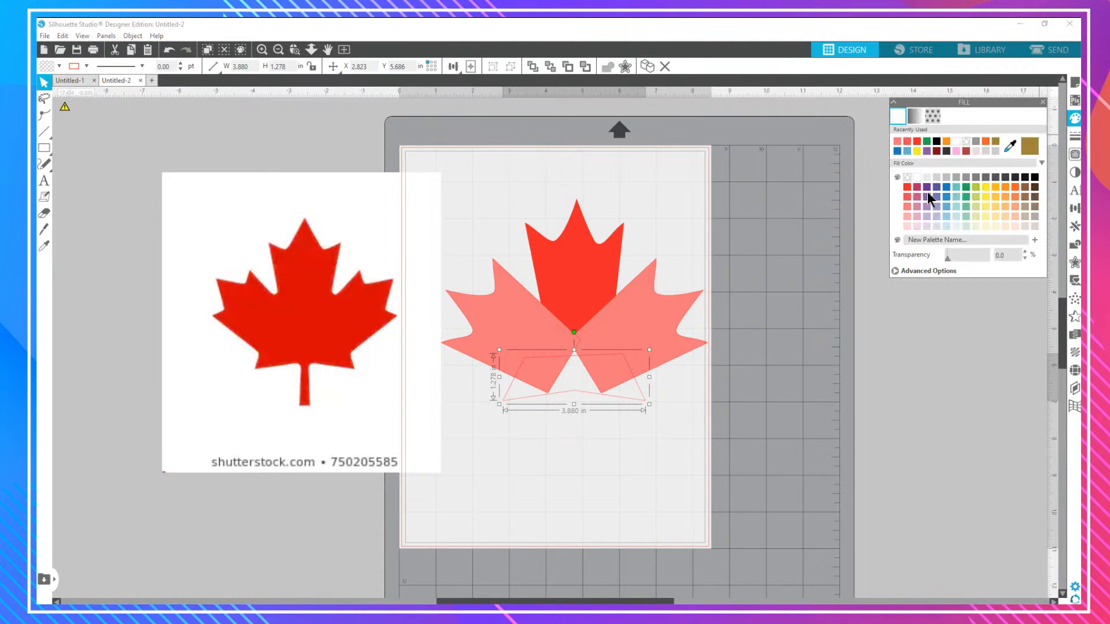
left_click(906, 217)
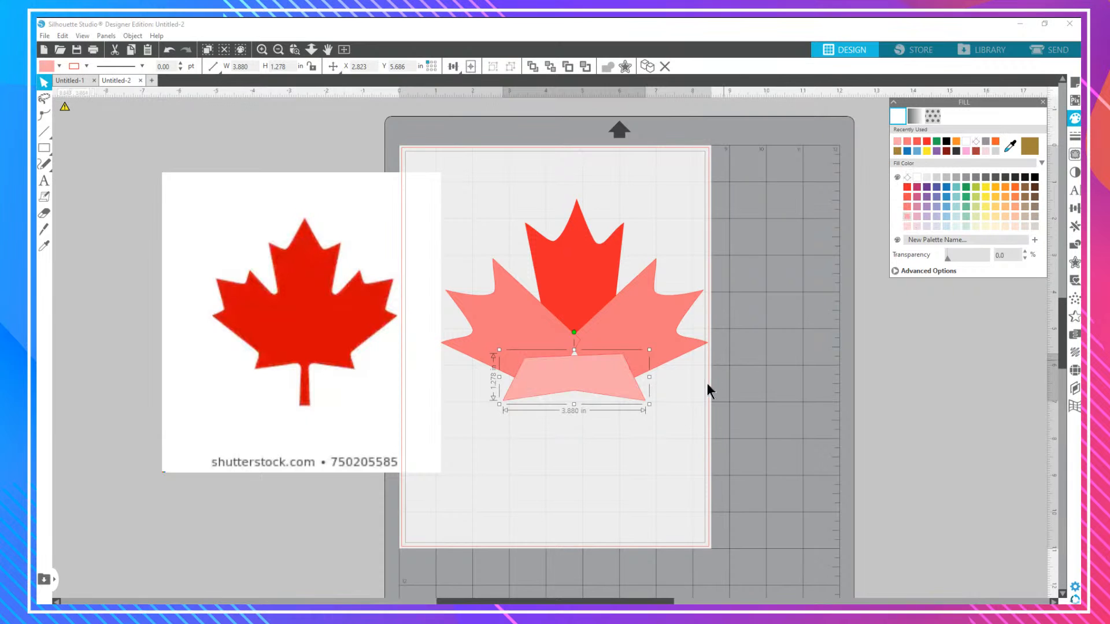
left_click(677, 416)
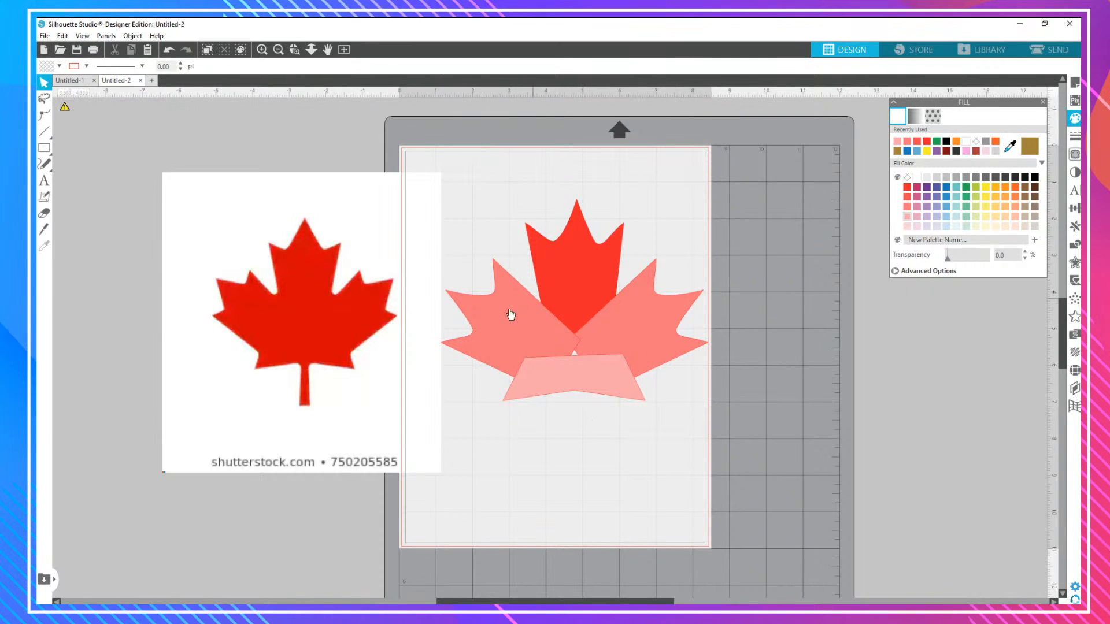
Center-align the light pink base piece with the red center piece.
left_click(572, 384)
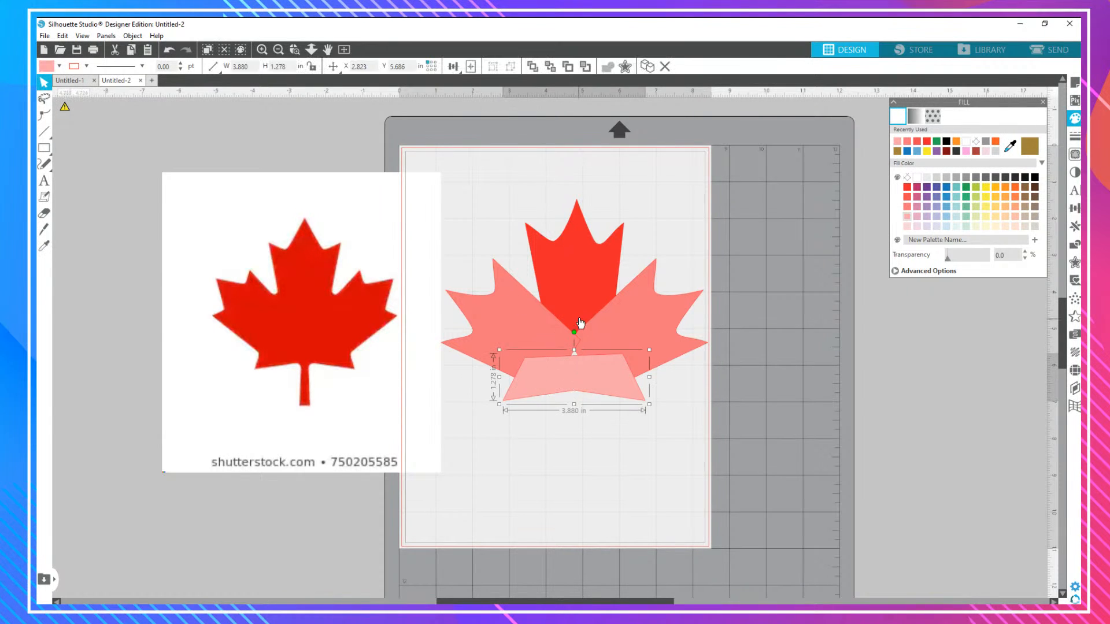
left_click(579, 298, "shift")
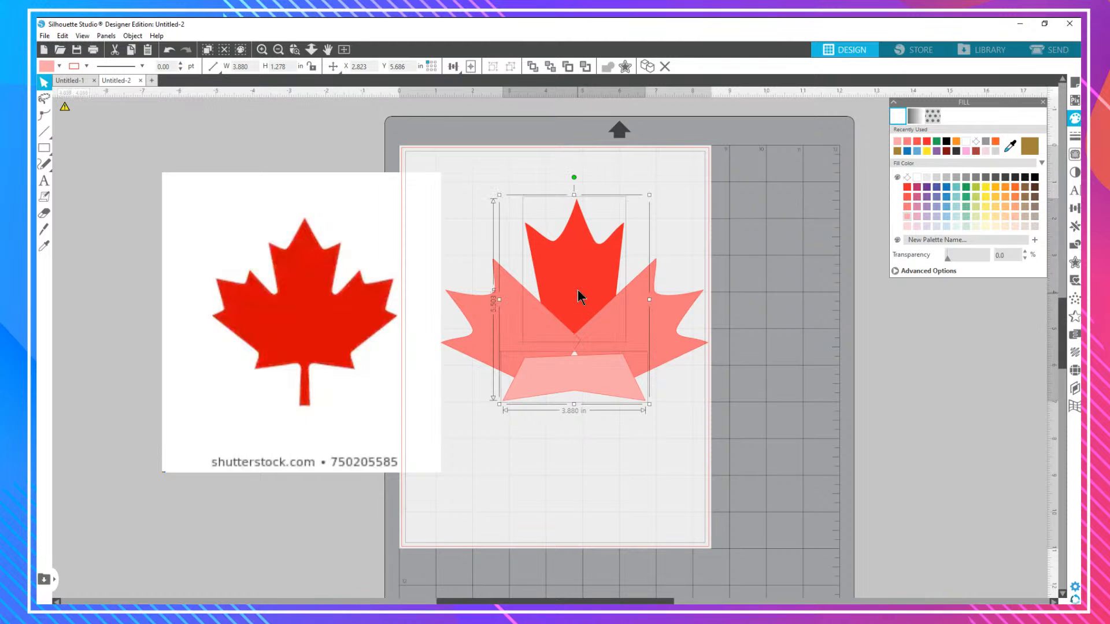
left_click(454, 65)
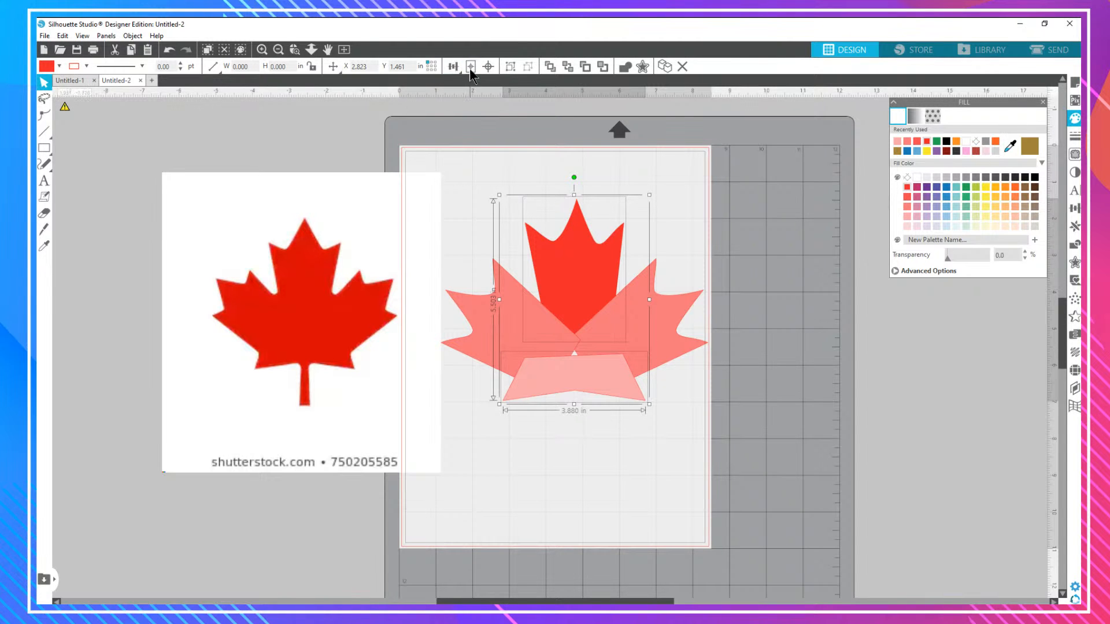
left_click(470, 68)
left_click(470, 81)
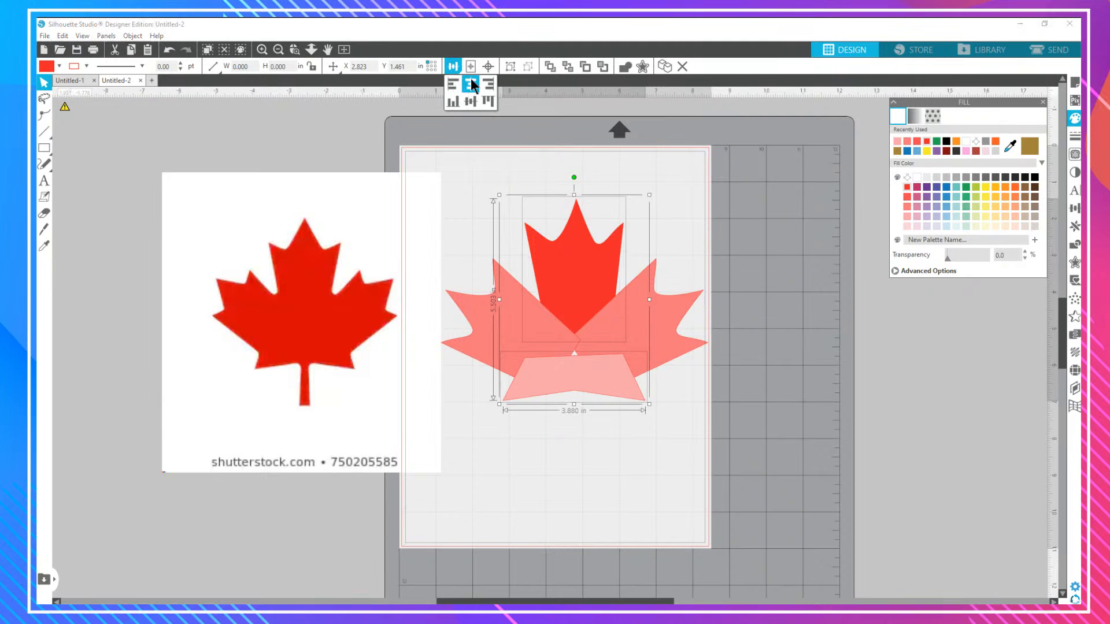
left_click(702, 376)
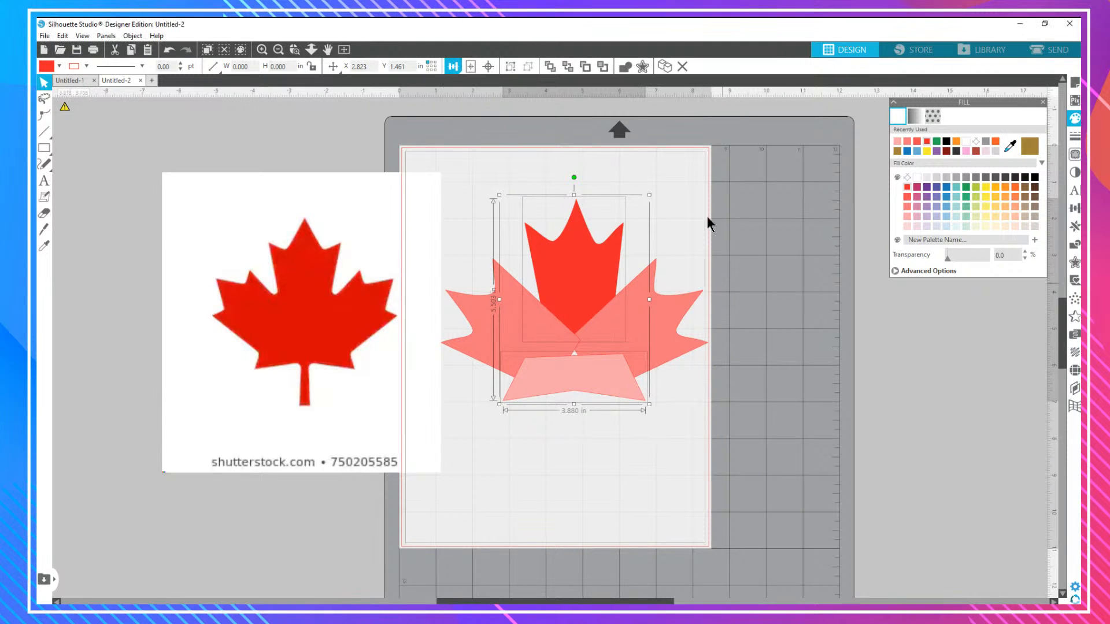
Select all the leaf pieces and align them together by their centers.
left_click(706, 217)
key("ctrl+a")
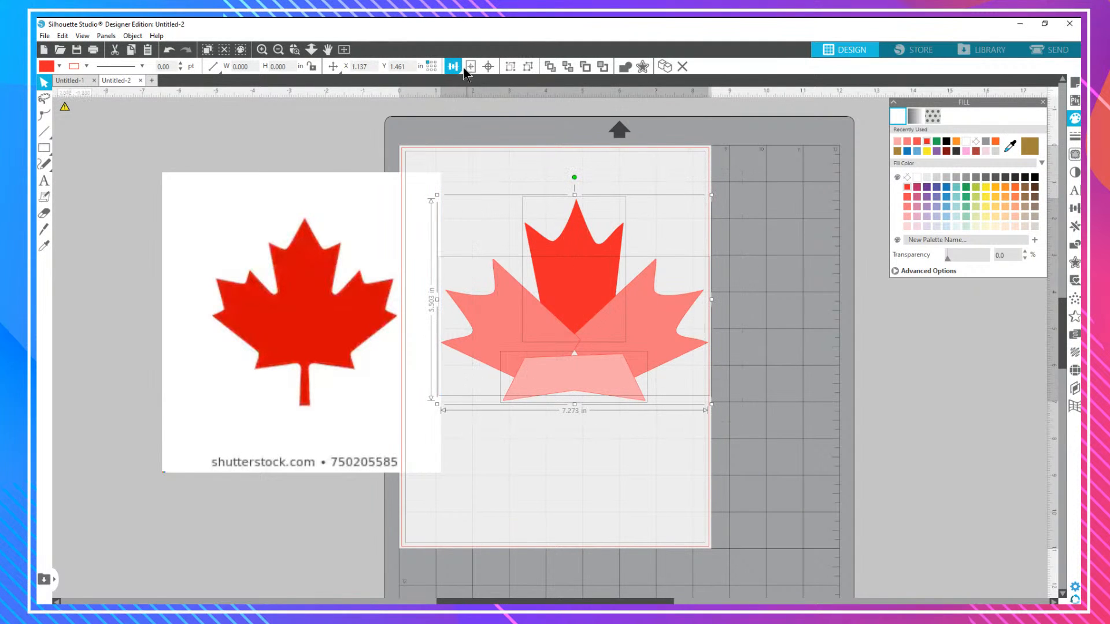
left_click(459, 68)
left_click(452, 68)
left_click(470, 83)
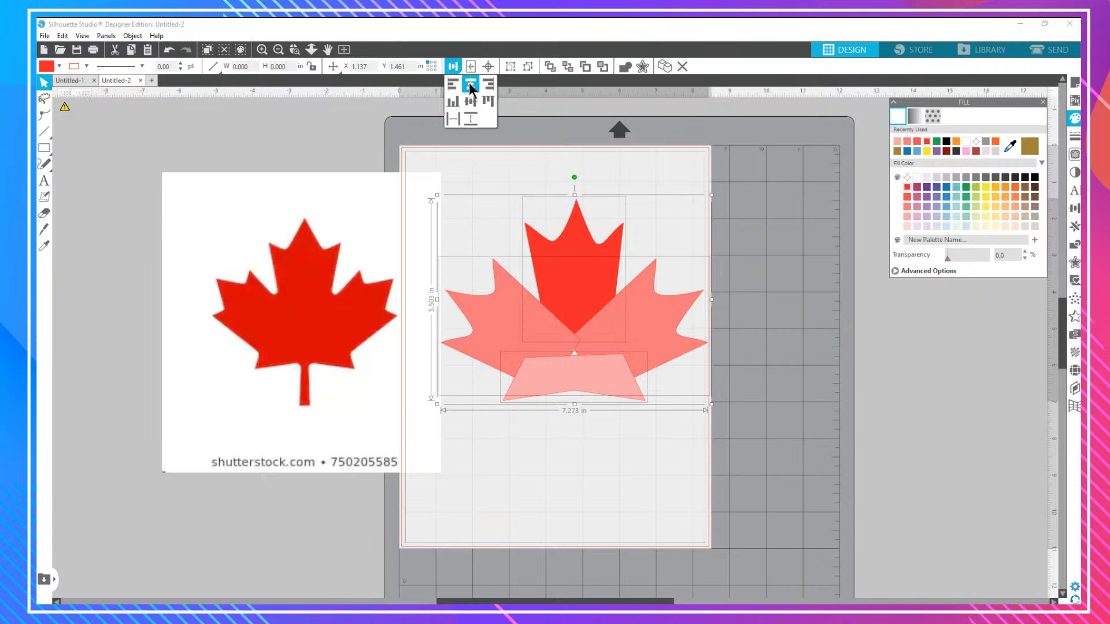
left_click(815, 260)
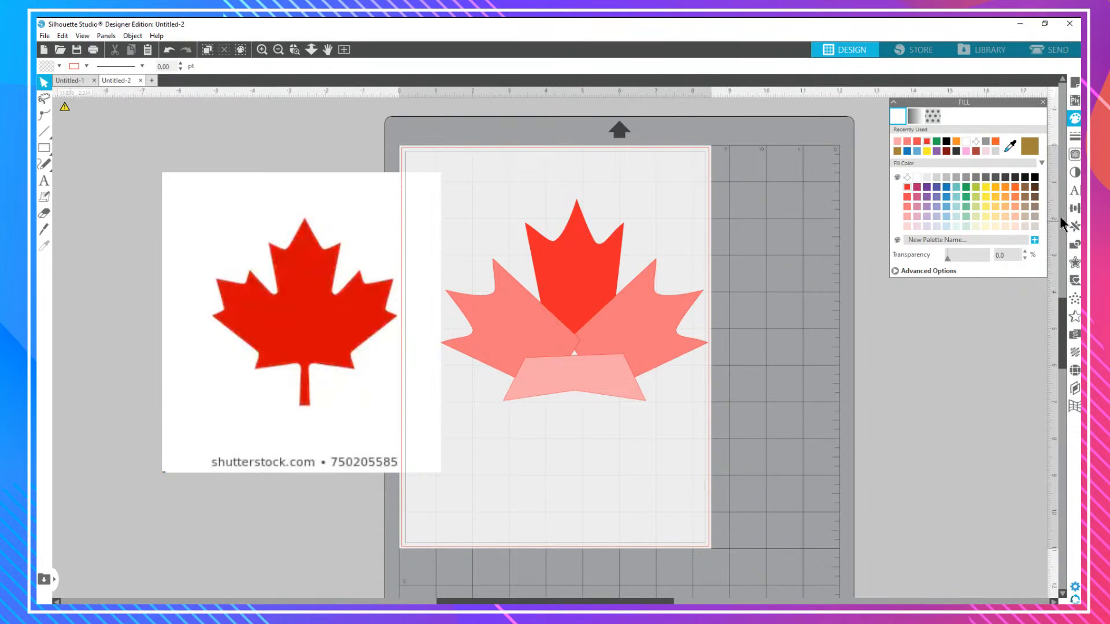
Weld the center piece, side lobes and base piece into a single leaf shape.
left_click(1076, 245)
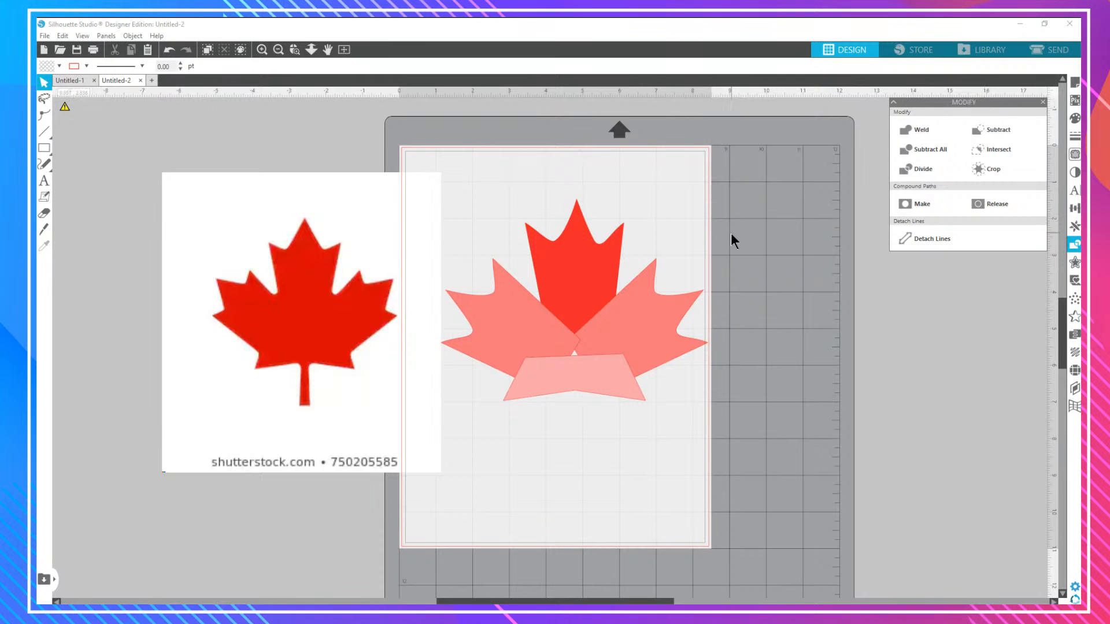
left_click_drag(733, 240, 454, 401)
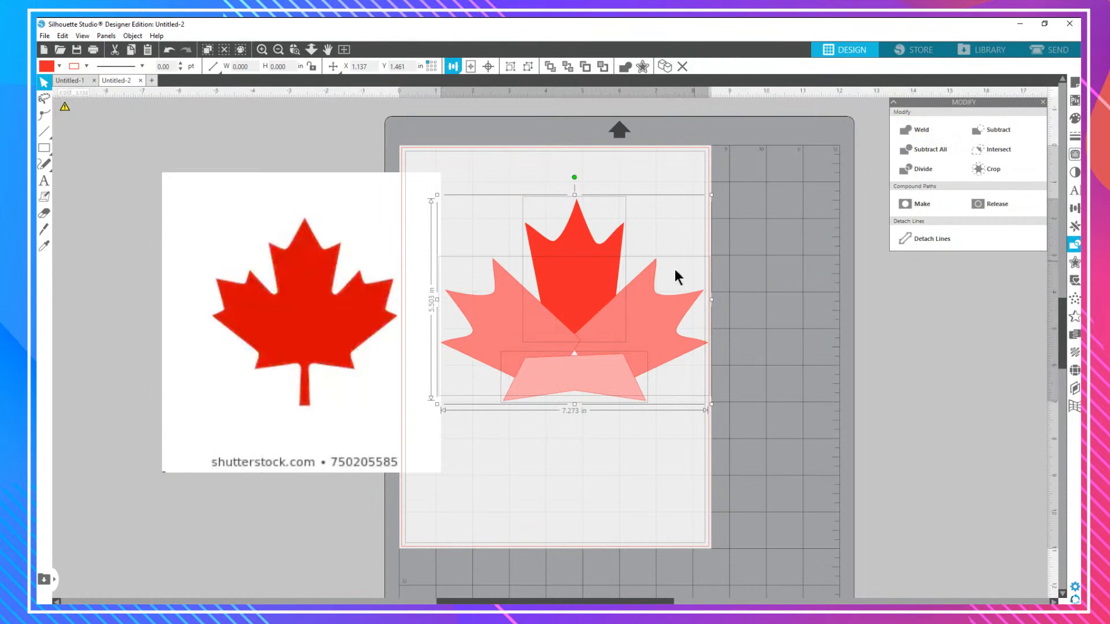
left_click(920, 132)
left_click(921, 130)
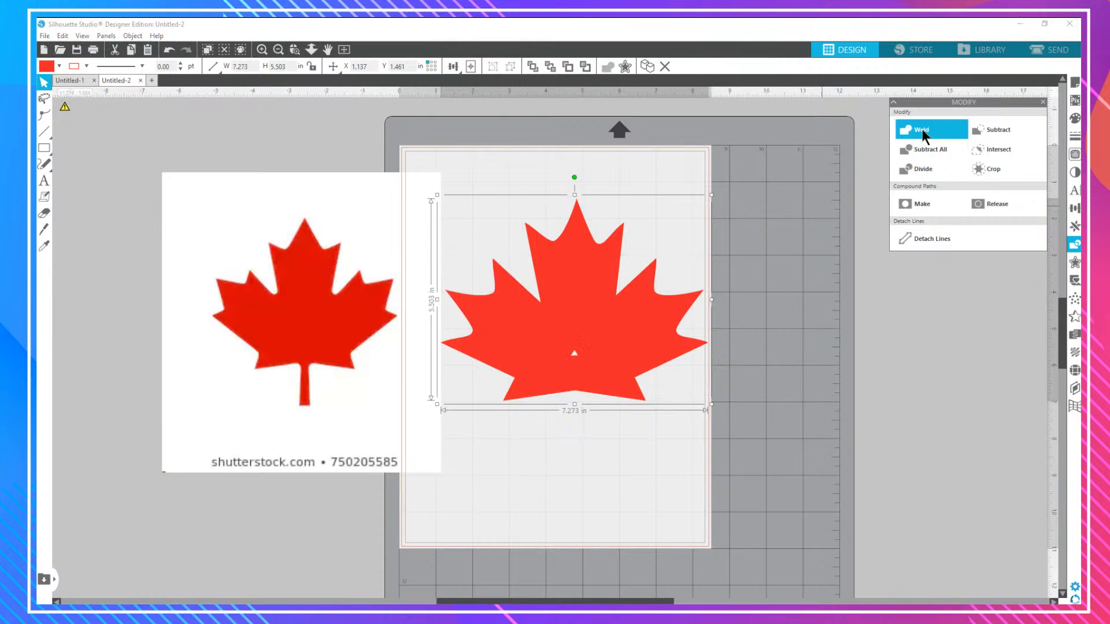
Move the welded leaf slightly down the page and delete the points of the small triangular hole inside it.
left_click_drag(637, 362, 636, 380)
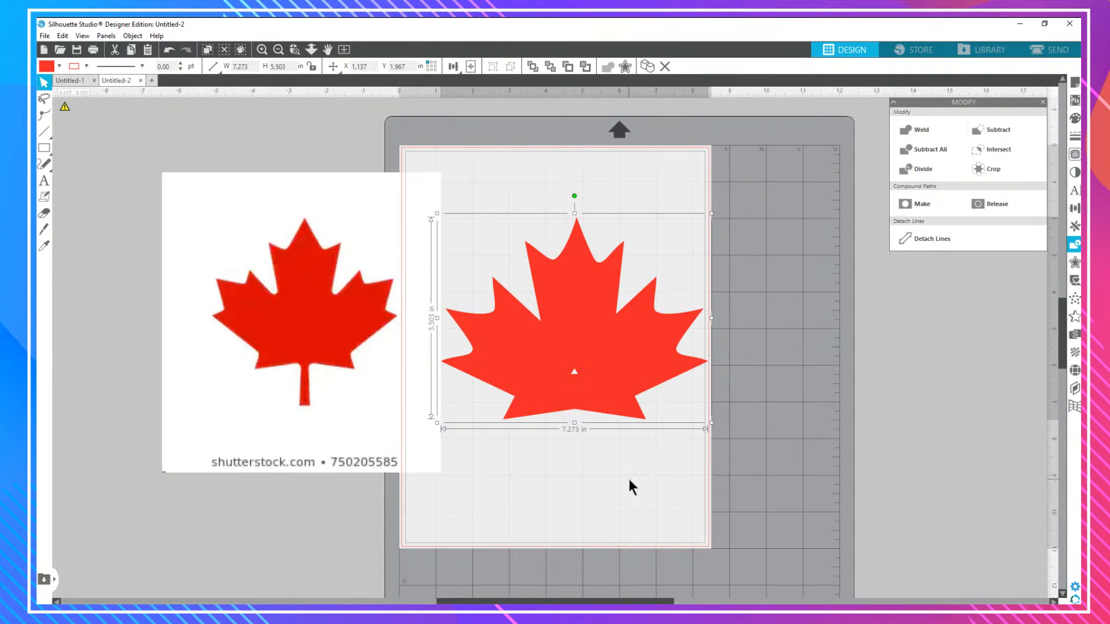
double_click(614, 353)
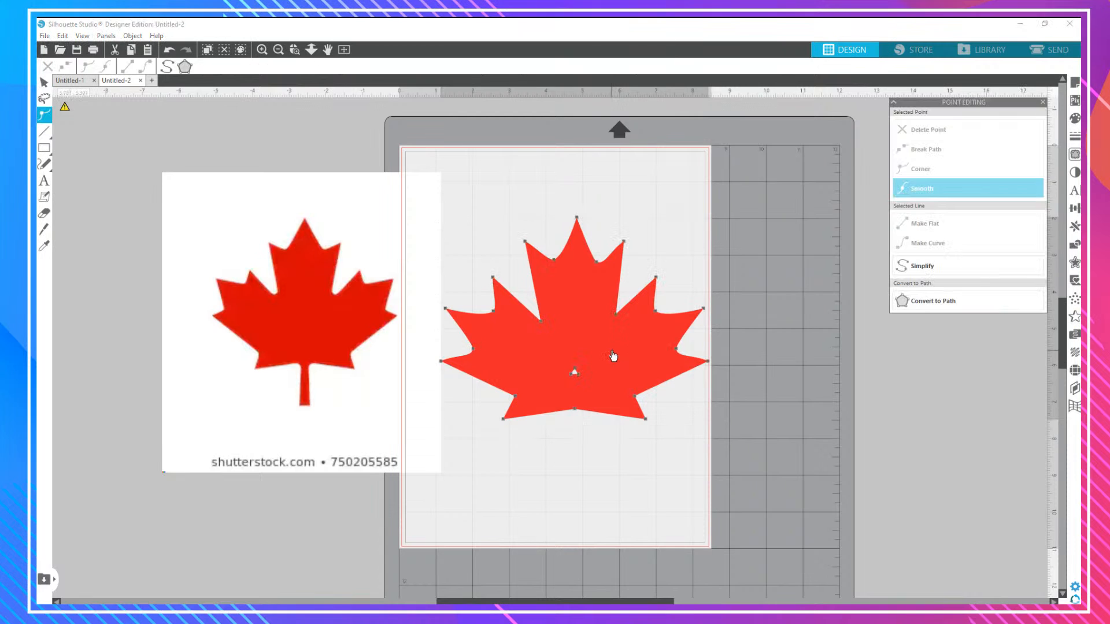
left_click(263, 49)
left_click(263, 50)
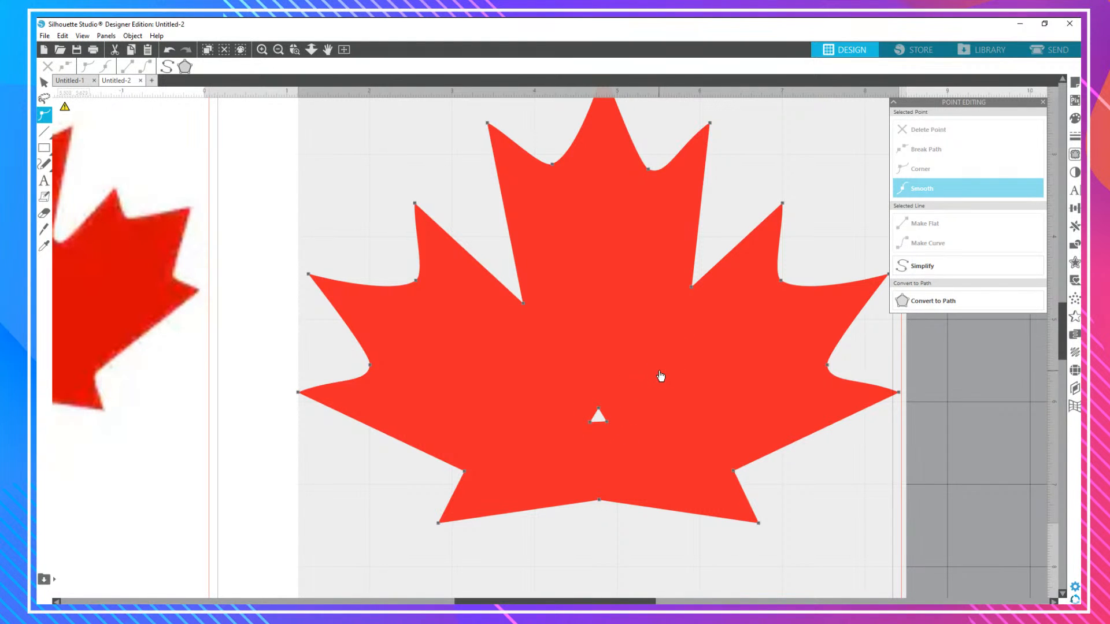
left_click_drag(658, 362, 528, 454)
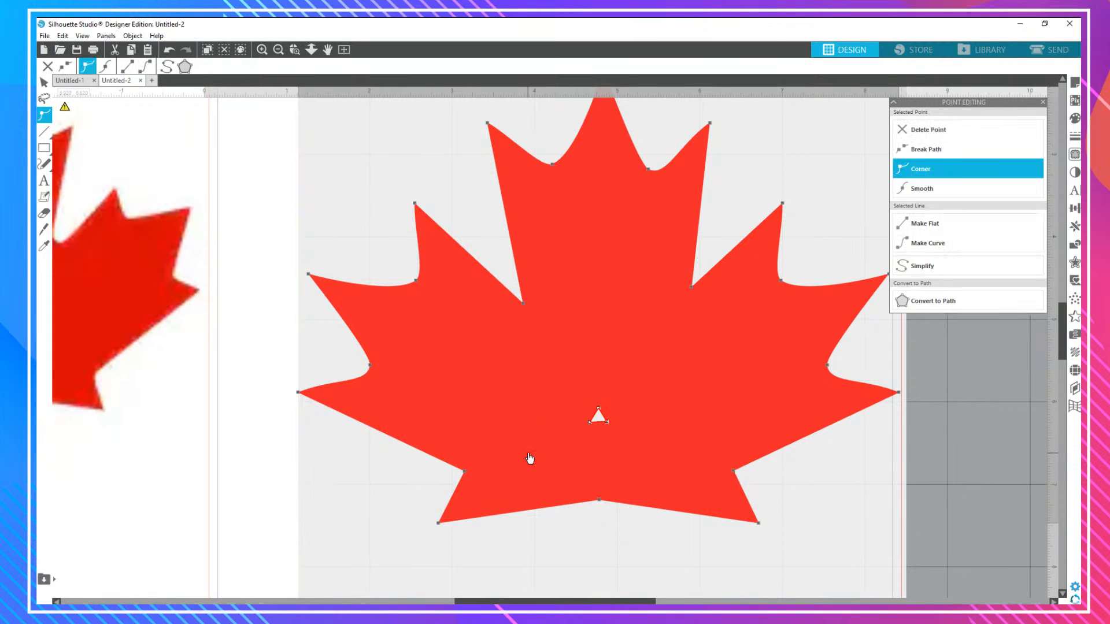
key("Delete")
scroll(718, 416, "down", 1)
scroll(710, 396, "right", 1)
scroll(644, 395, "down", 5)
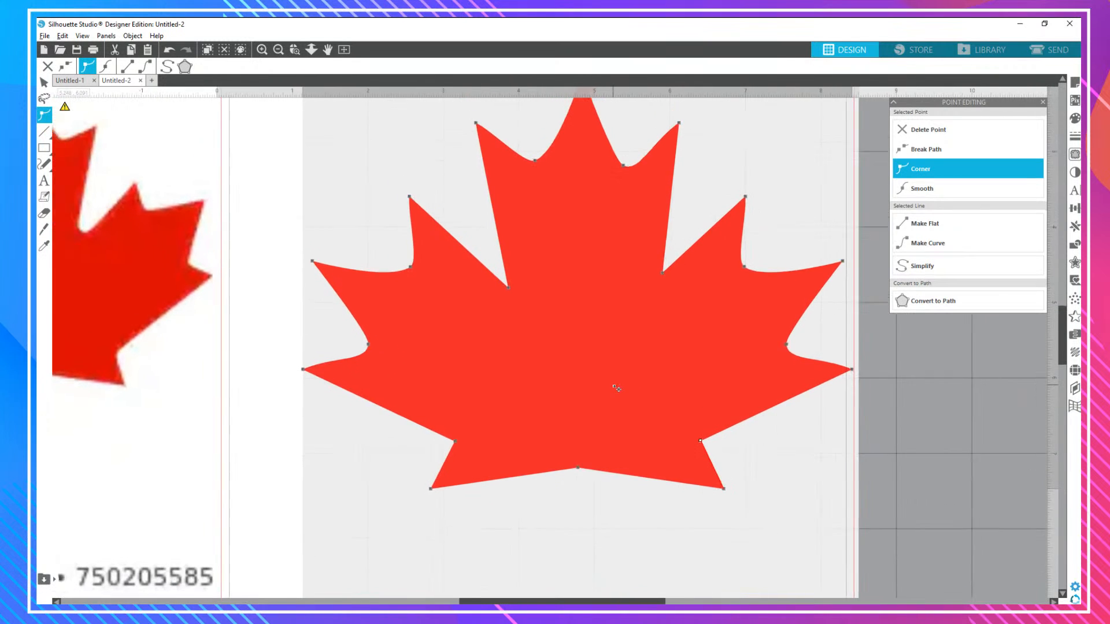
scroll(616, 388, "down", 1)
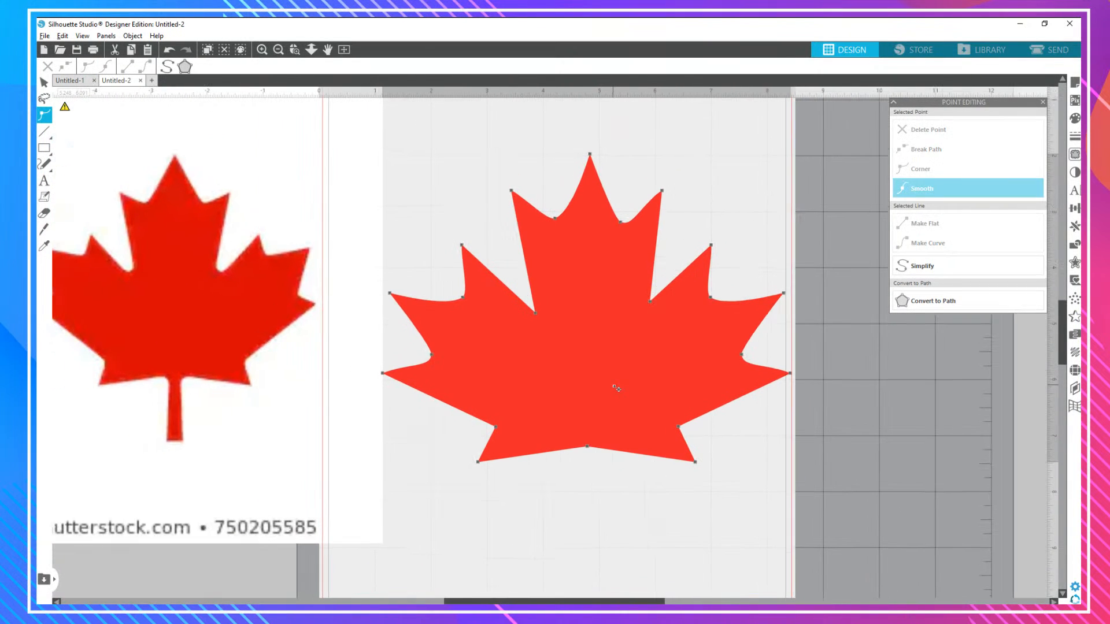
Draw a narrow upright rectangle about 0.5 in wide and 1.37 in high below the leaf for its stem.
key("alt")
left_click(48, 152)
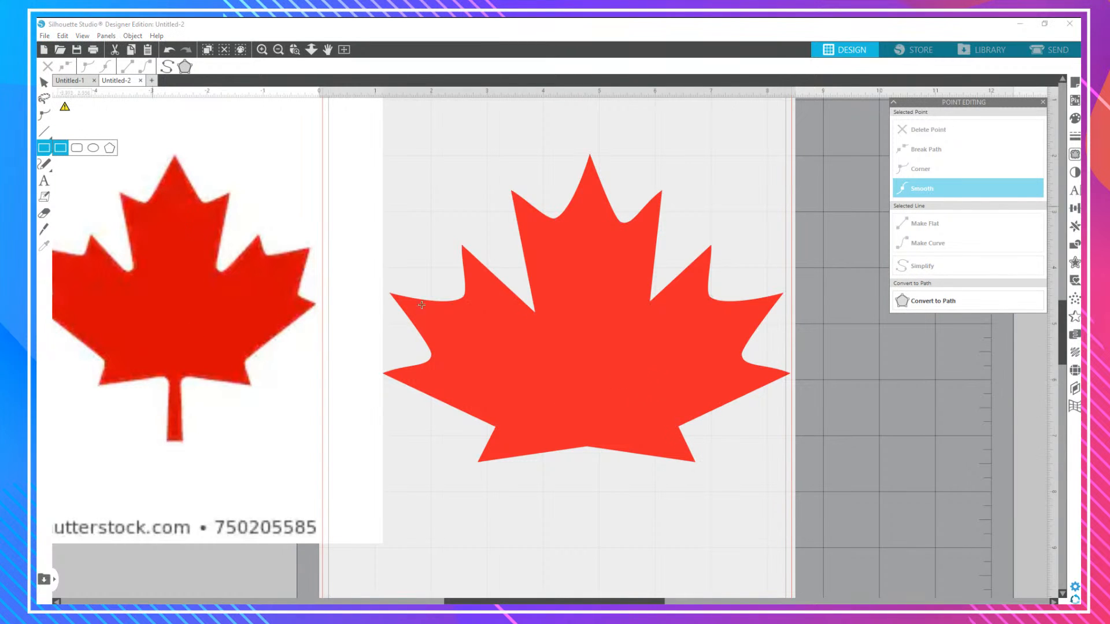
scroll(547, 462, "down", 1)
left_click_drag(566, 453, 593, 530)
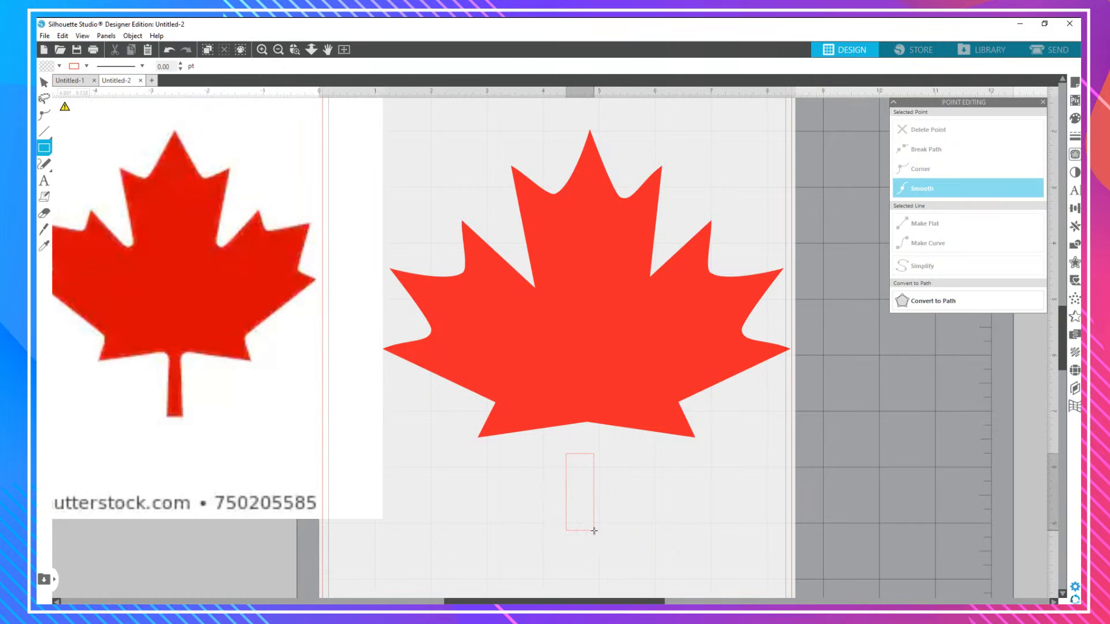
left_click(44, 82)
left_click(580, 530)
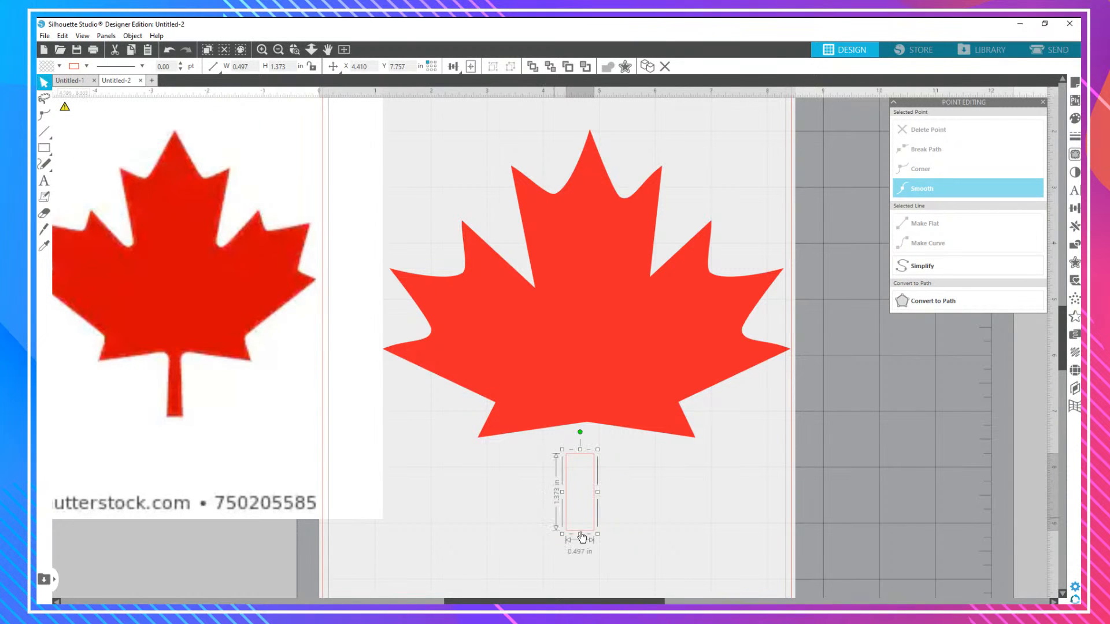
Add a point midway along each long side of the stem rectangle and pull both slightly inward to narrow its middle.
double_click(595, 490)
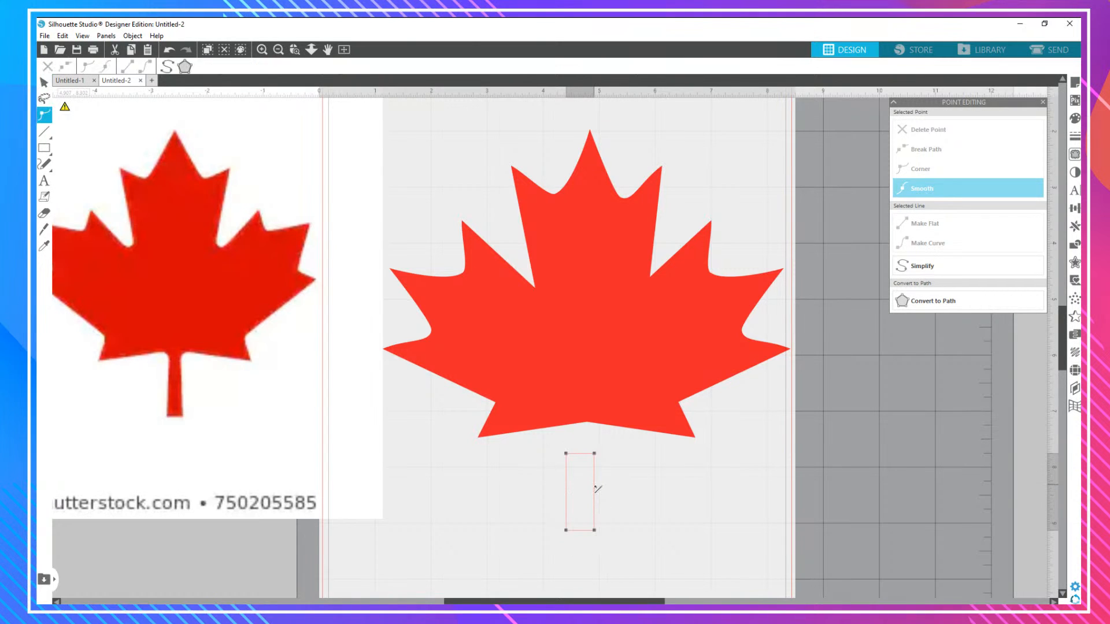
left_click(593, 489)
double_click(566, 491)
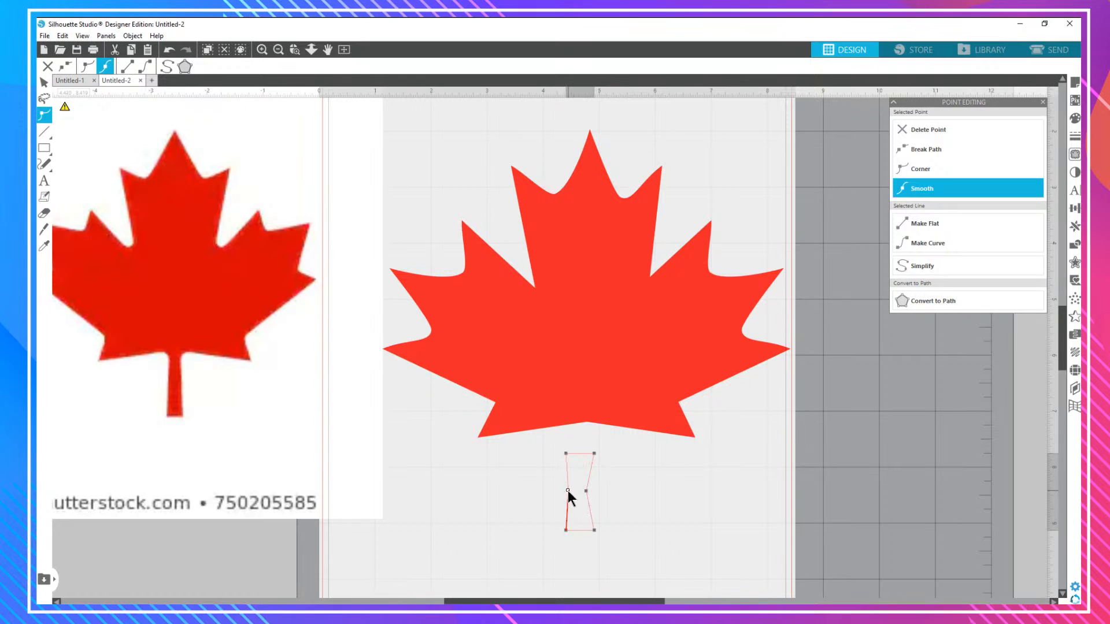
left_click(587, 491)
left_click(46, 84)
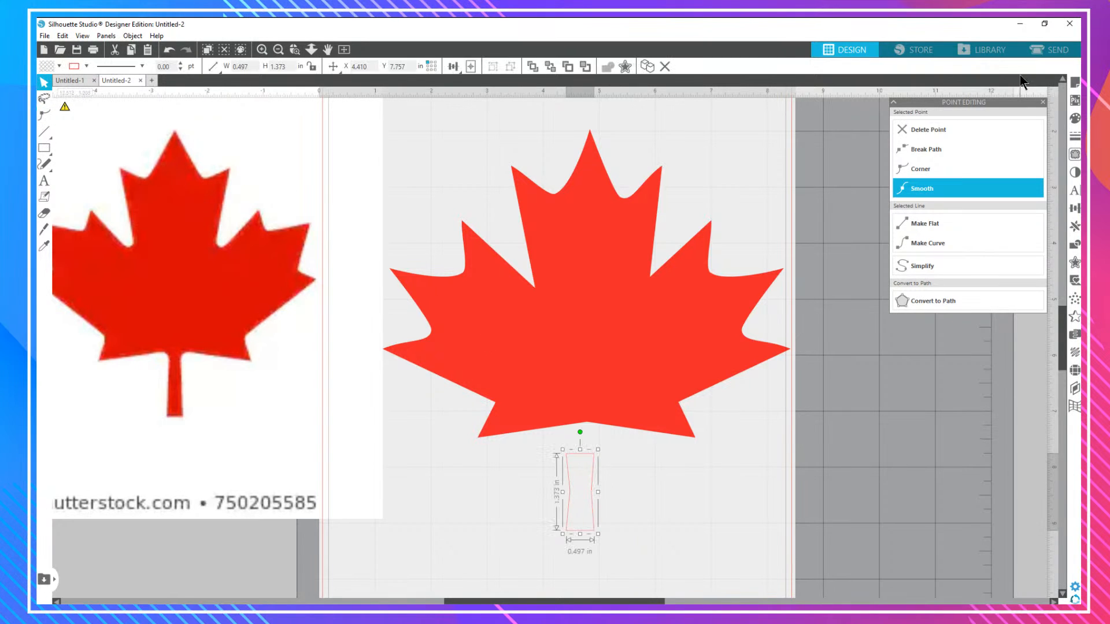
Fill the stem with the leaf's red and move it up to overlap the center of the leaf's base.
left_click(1072, 87)
left_click(1075, 118)
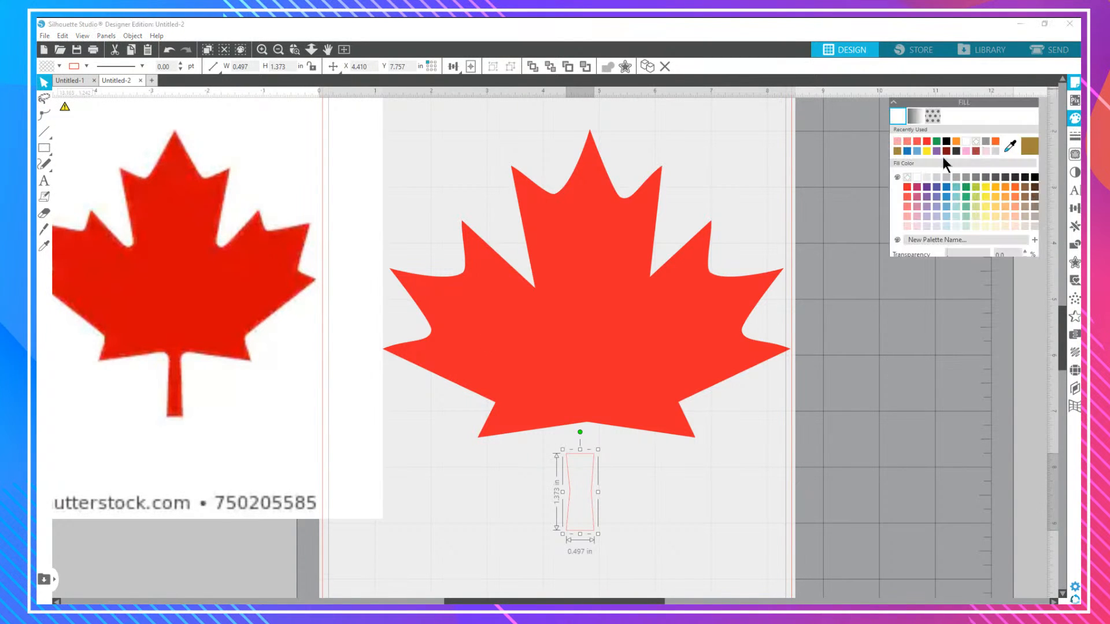
left_click(926, 141)
left_click_drag(575, 503, 580, 461)
left_click(653, 522)
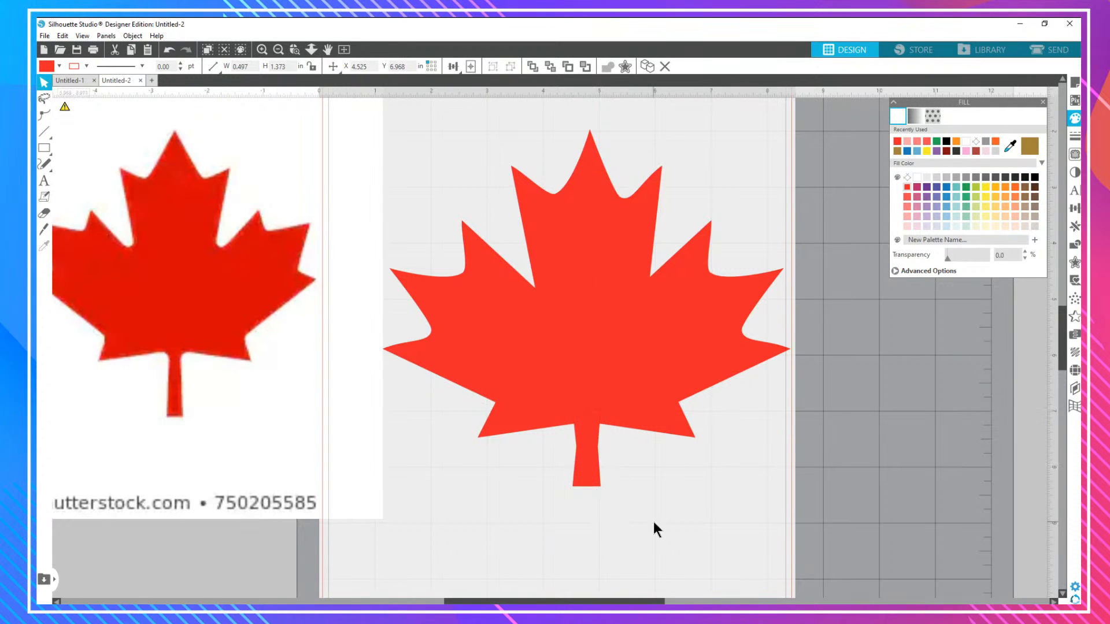
Select the leaf and its stem and weld them into one shape.
left_click_drag(679, 530, 520, 341)
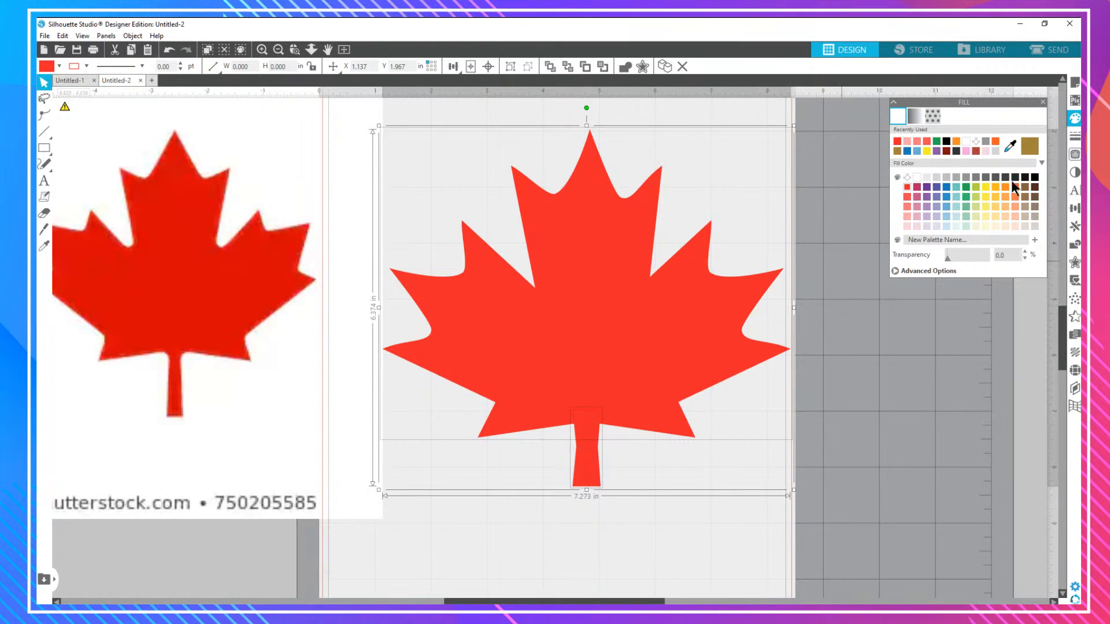
left_click(1075, 244)
left_click(921, 131)
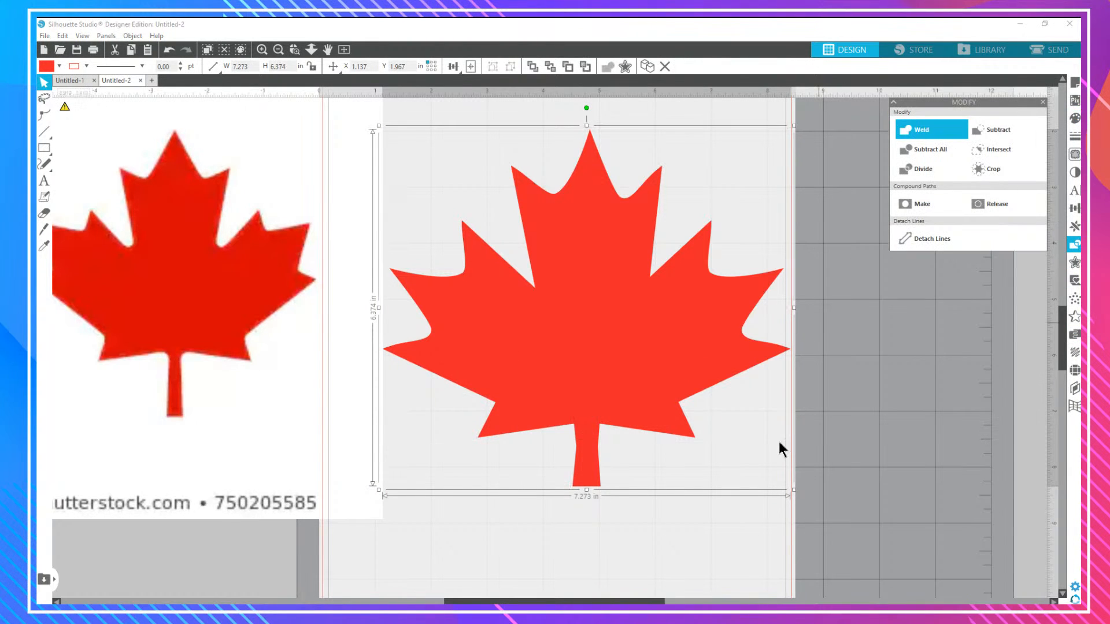
key("i")
key("v")
Move the reference image off the page and place the finished leaf in the upper part of the page.
scroll(621, 379, "down", 5)
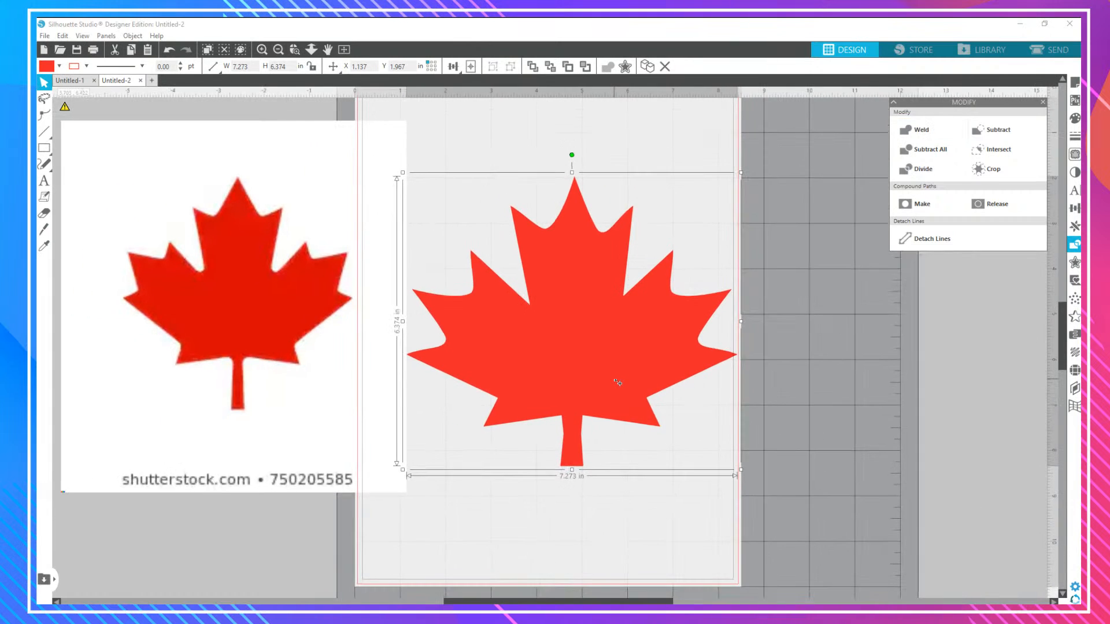
scroll(617, 382, "down", 1)
left_click_drag(347, 367, 202, 360)
left_click_drag(605, 362, 585, 322)
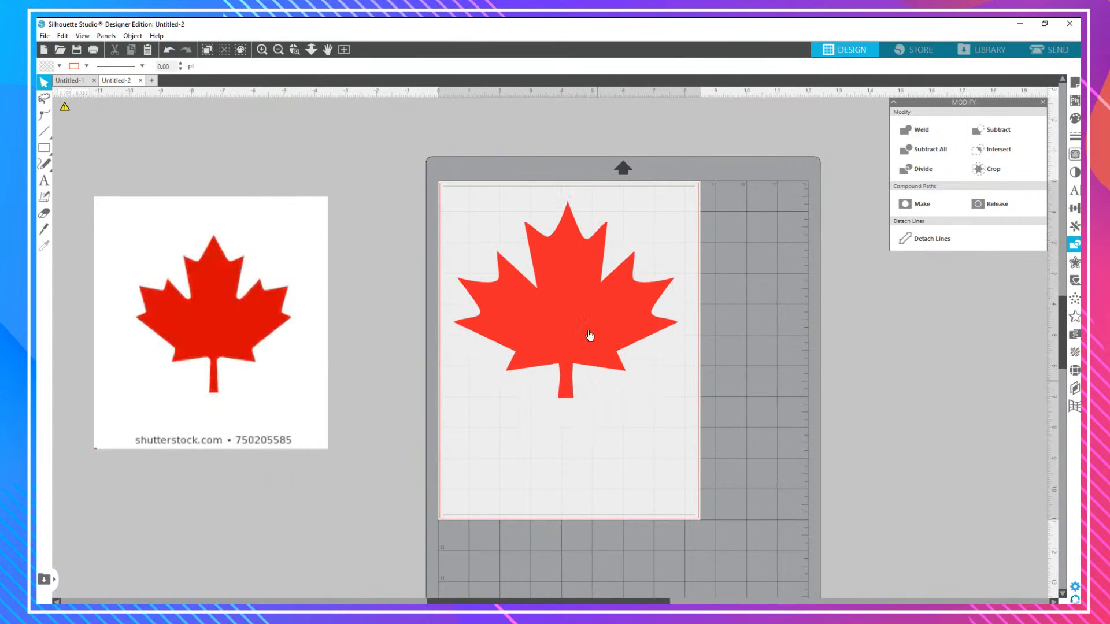
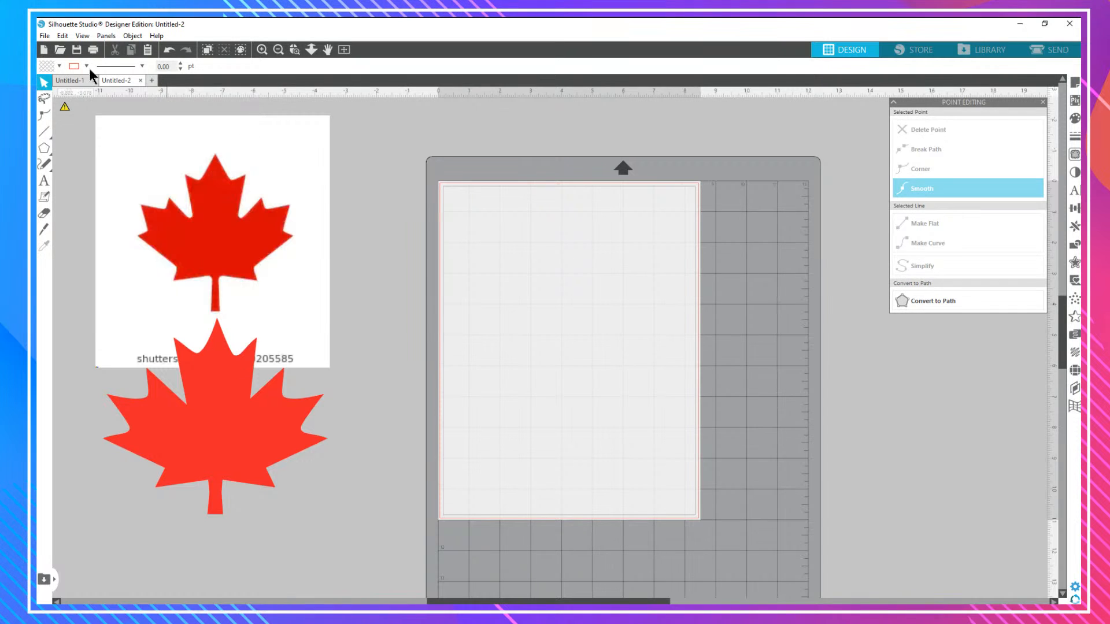
Copy the checkered pumpkin reference image from the Untitled-1 document and paste it into Untitled-2.
left_click(75, 83)
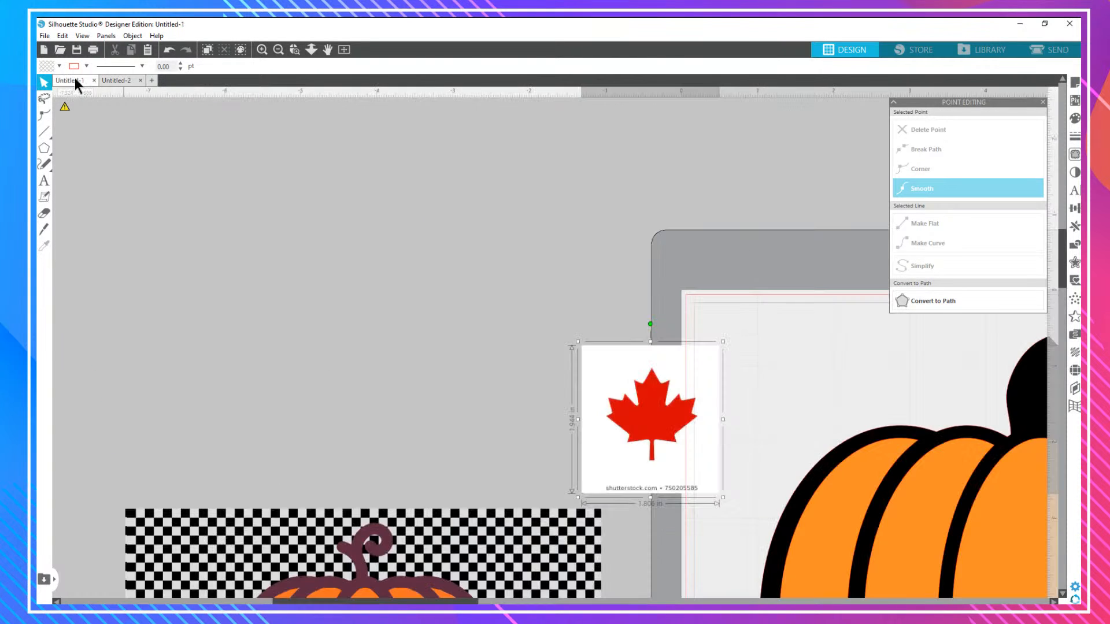
scroll(430, 487, "down", 3)
scroll(430, 488, "down", 2)
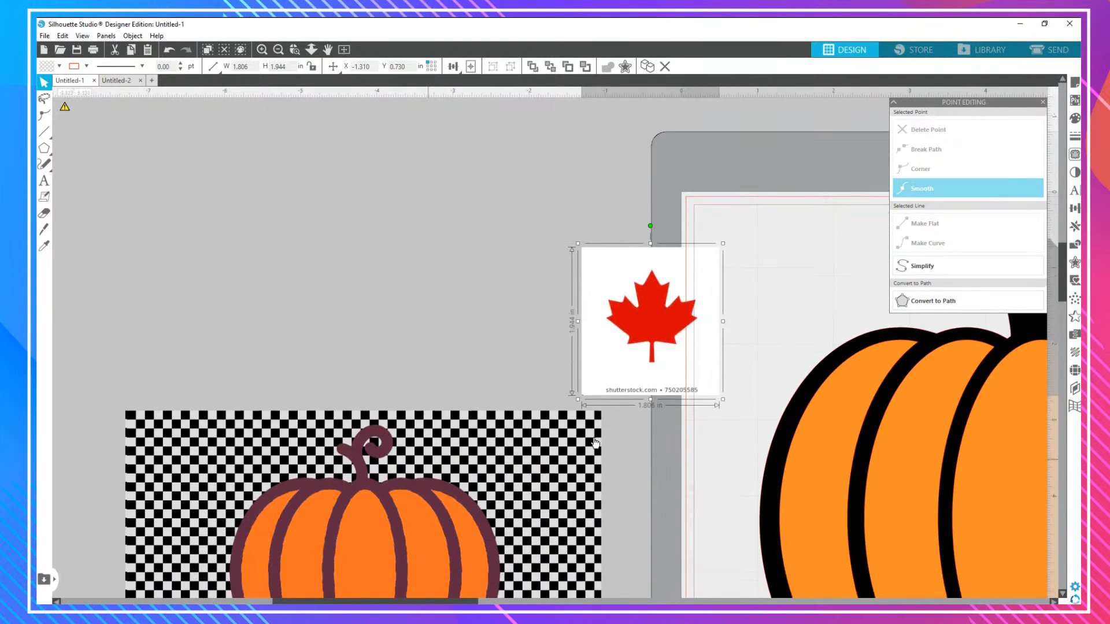
left_click_drag(396, 501, 399, 310)
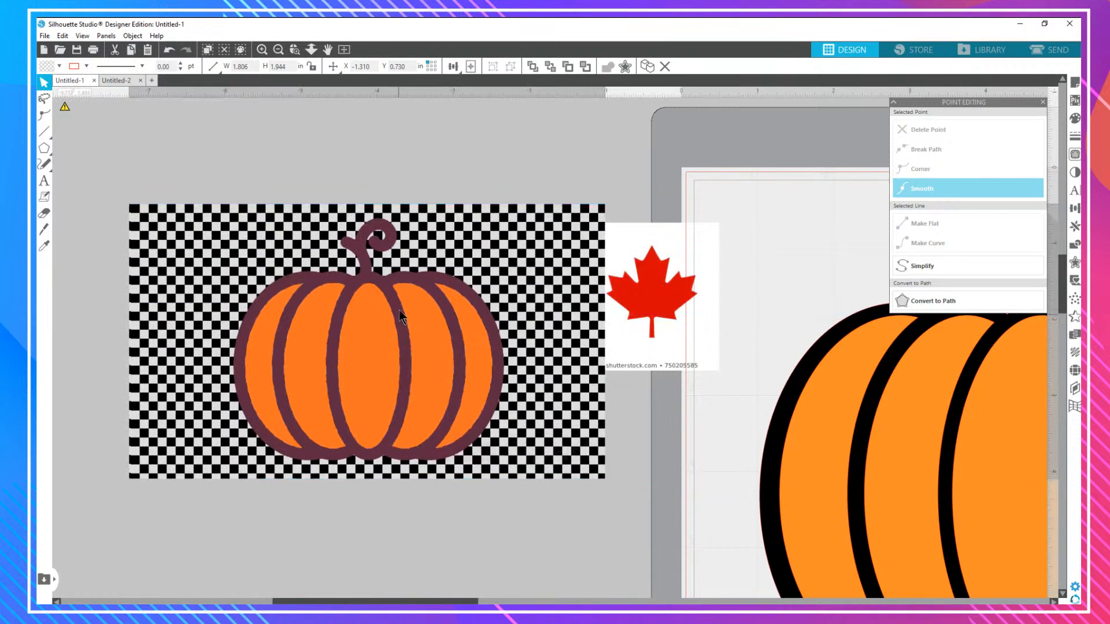
key("i")
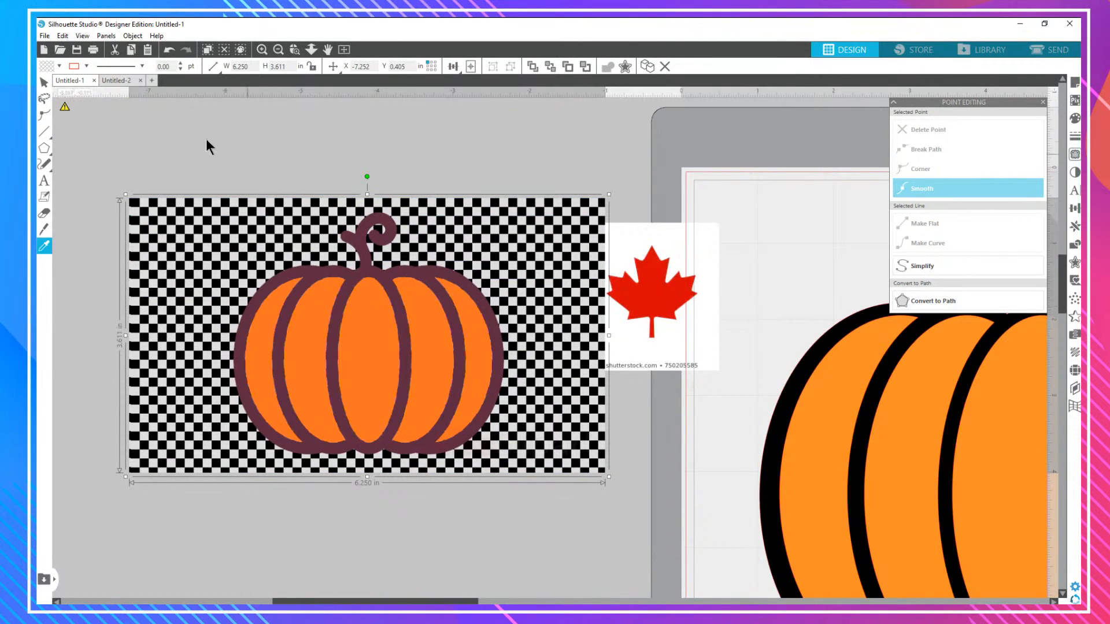
left_click(120, 80)
key("ctrl+v")
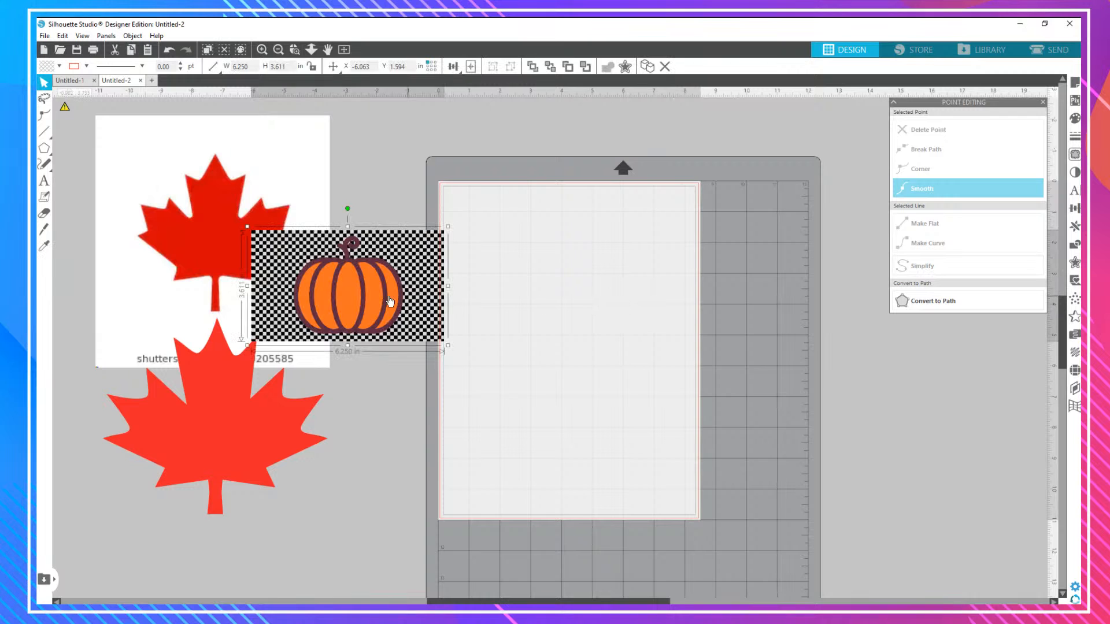
Move both maple leaves down out of the way and place the pumpkin image beside the page's upper left.
left_click_drag(398, 289, 851, 215)
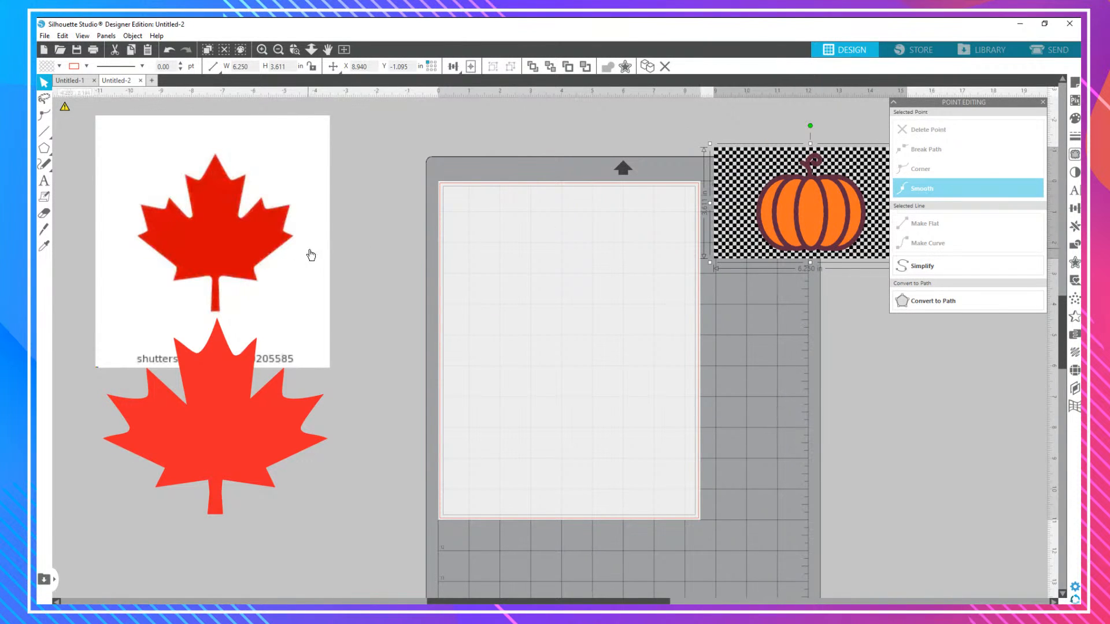
left_click_drag(402, 224, 153, 511)
left_click_drag(236, 253, 197, 596)
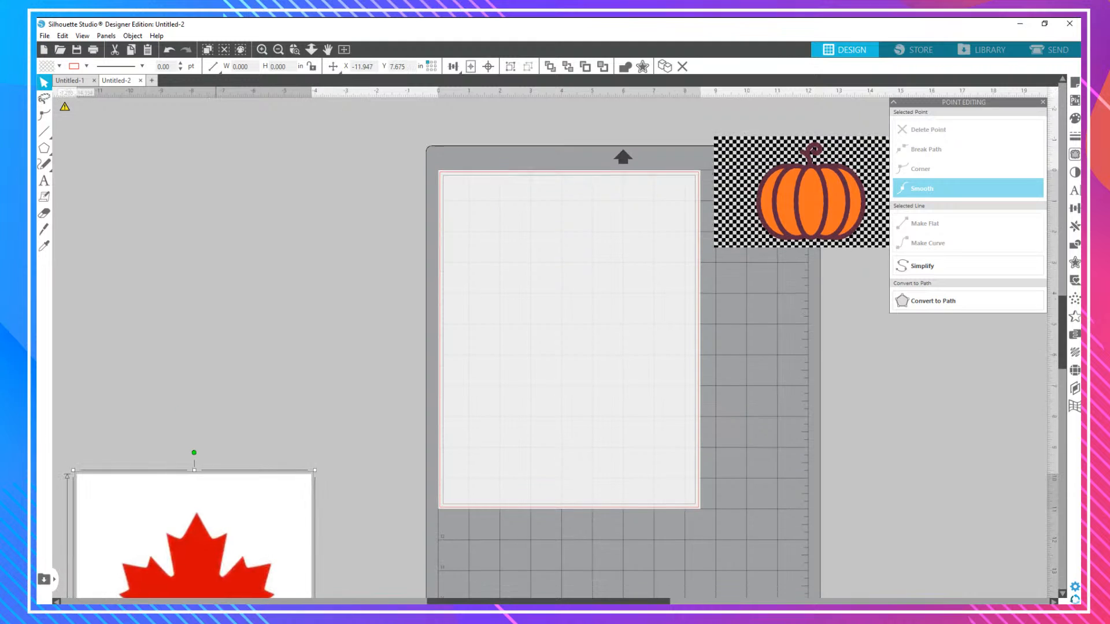
left_click_drag(808, 174, 316, 191)
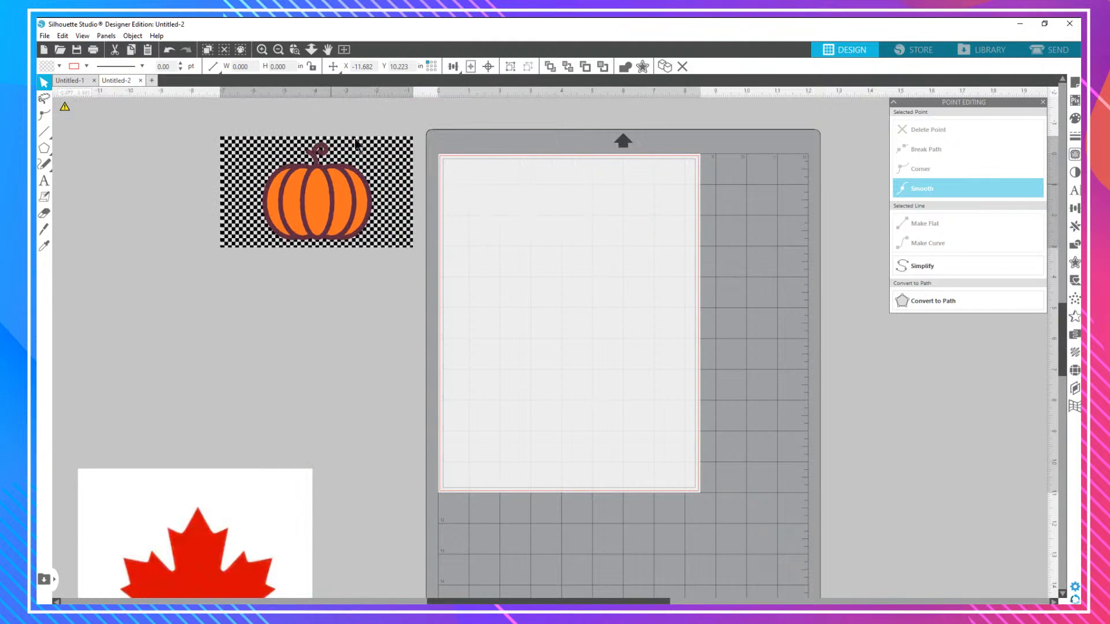
Scale the pumpkin reference image down to about 3.48 by 2.01 in and place it beside the page.
left_click(261, 49)
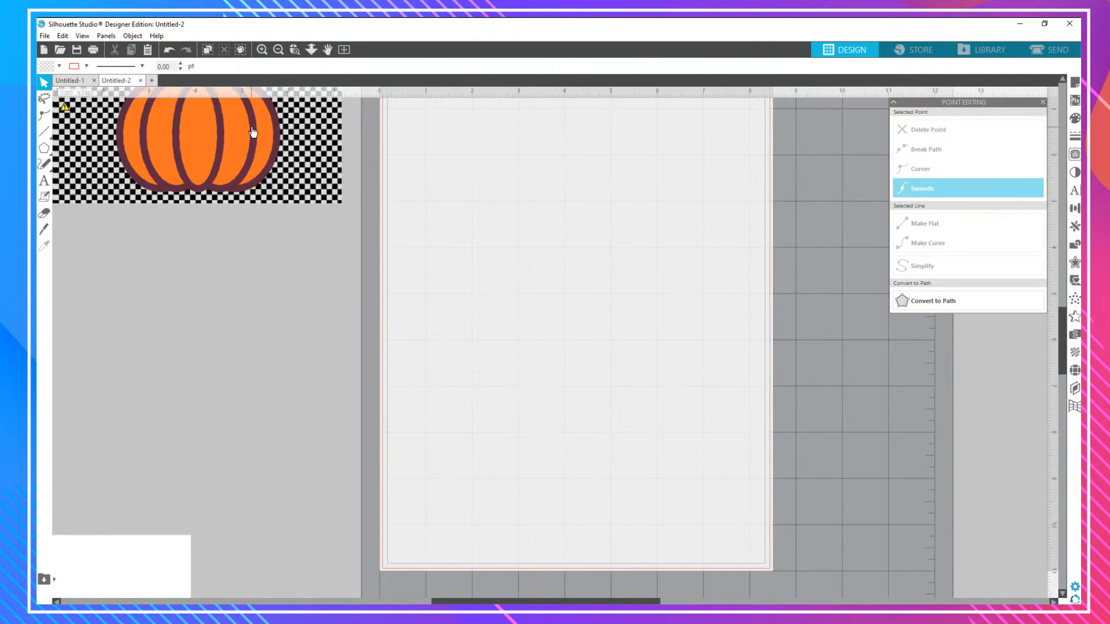
left_click_drag(249, 130, 373, 241)
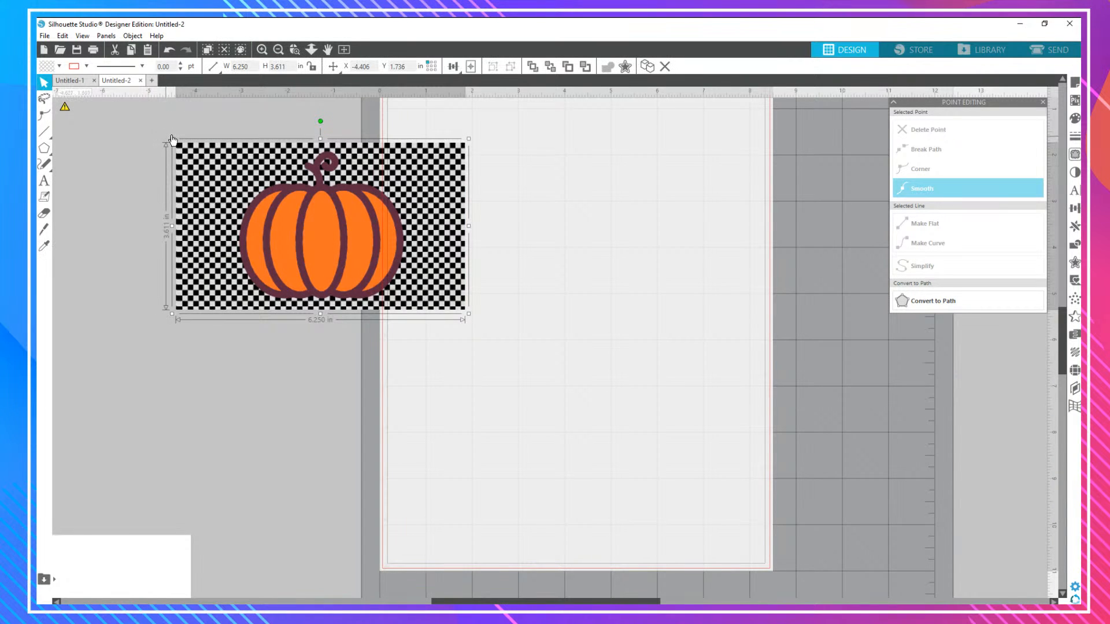
left_click_drag(172, 138, 309, 197)
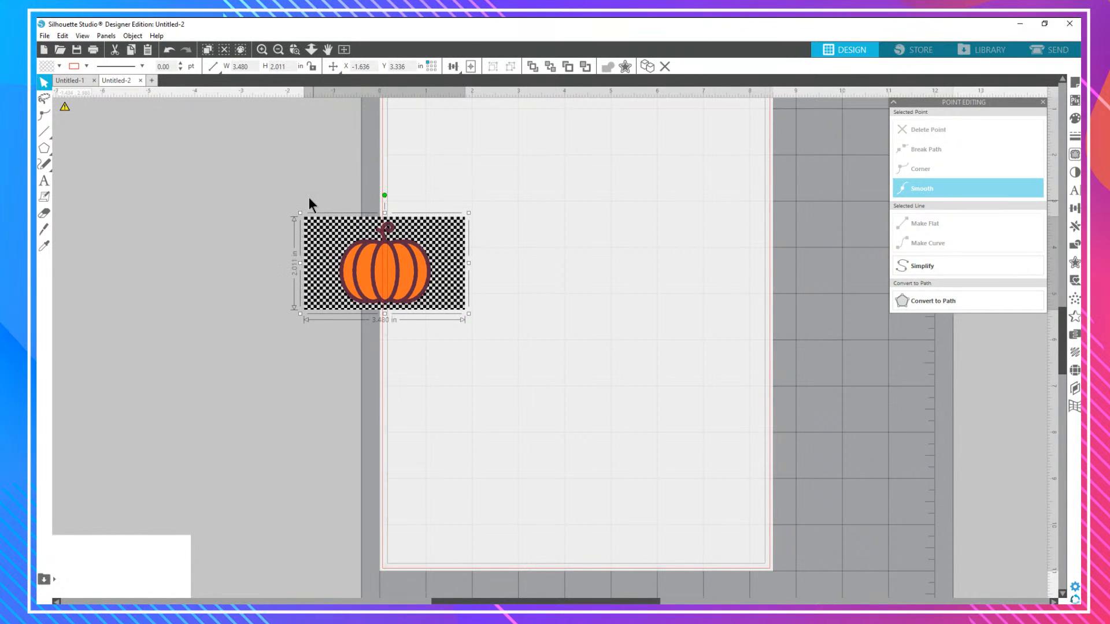
left_click_drag(421, 266, 308, 155)
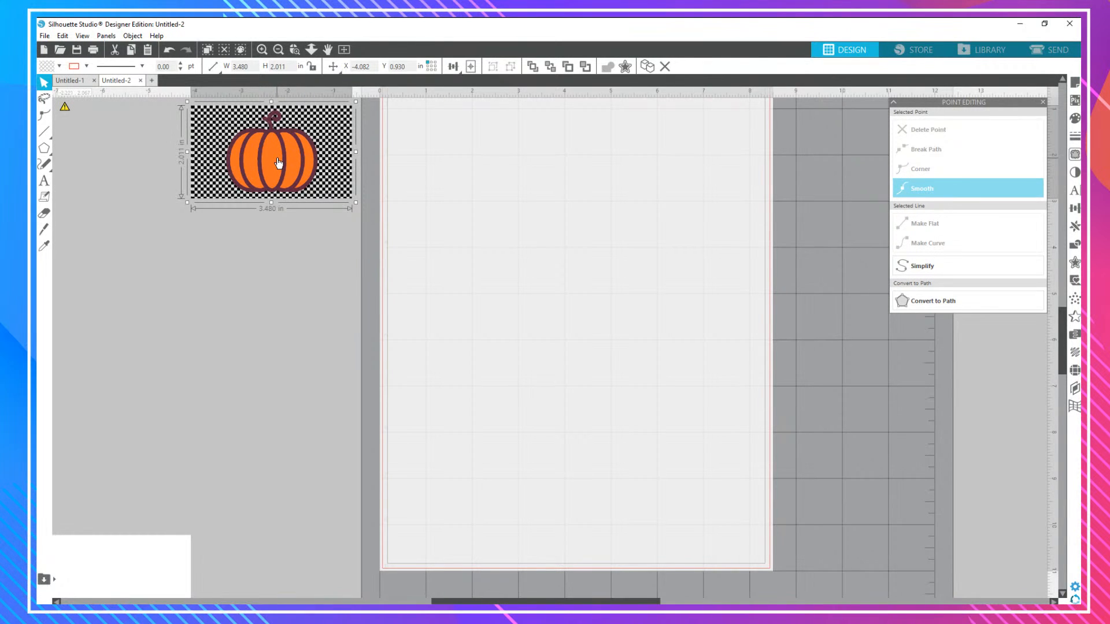
Set the page width to 12 in, unconstrain the media from the cutting mat and hide the print border.
left_click(44, 147)
left_click(92, 149)
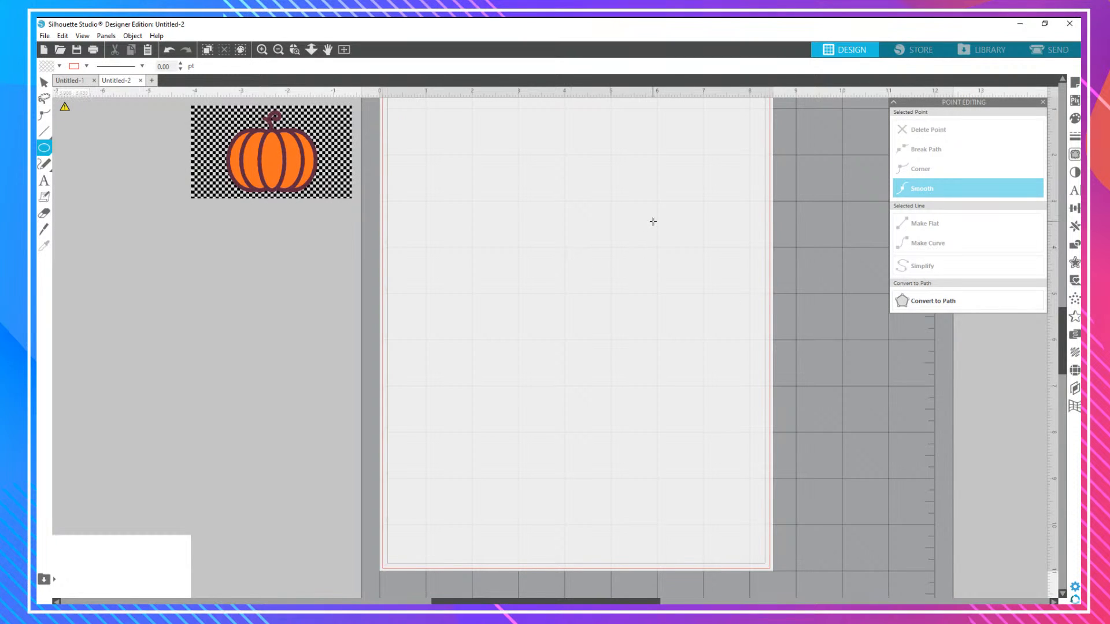
scroll(663, 228, "up", 2)
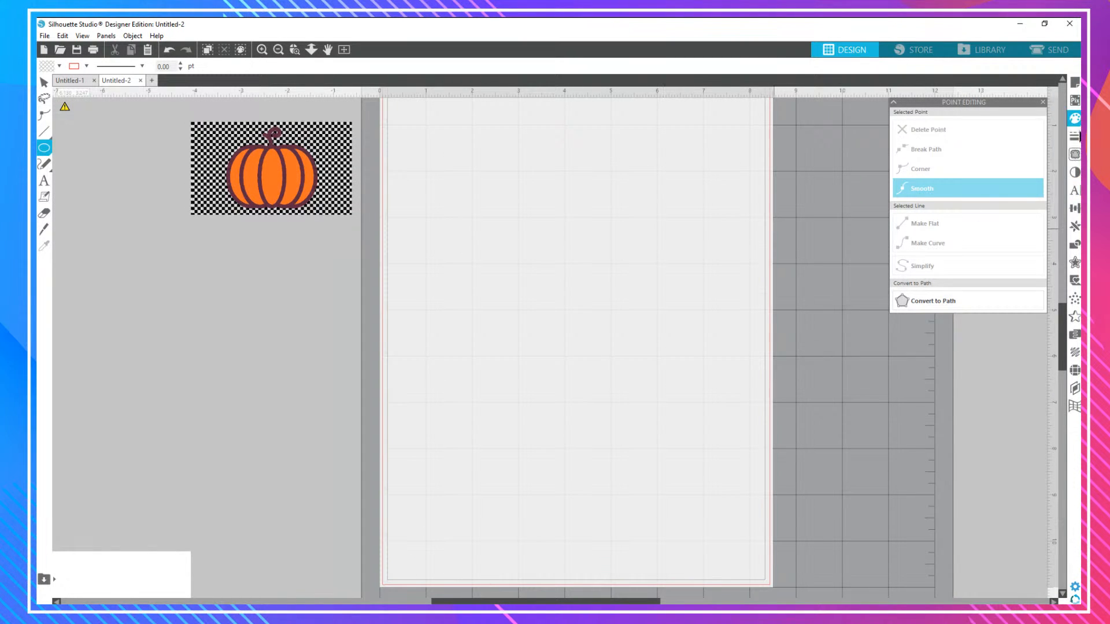
left_click_drag(488, 603, 538, 603)
left_click(1070, 82)
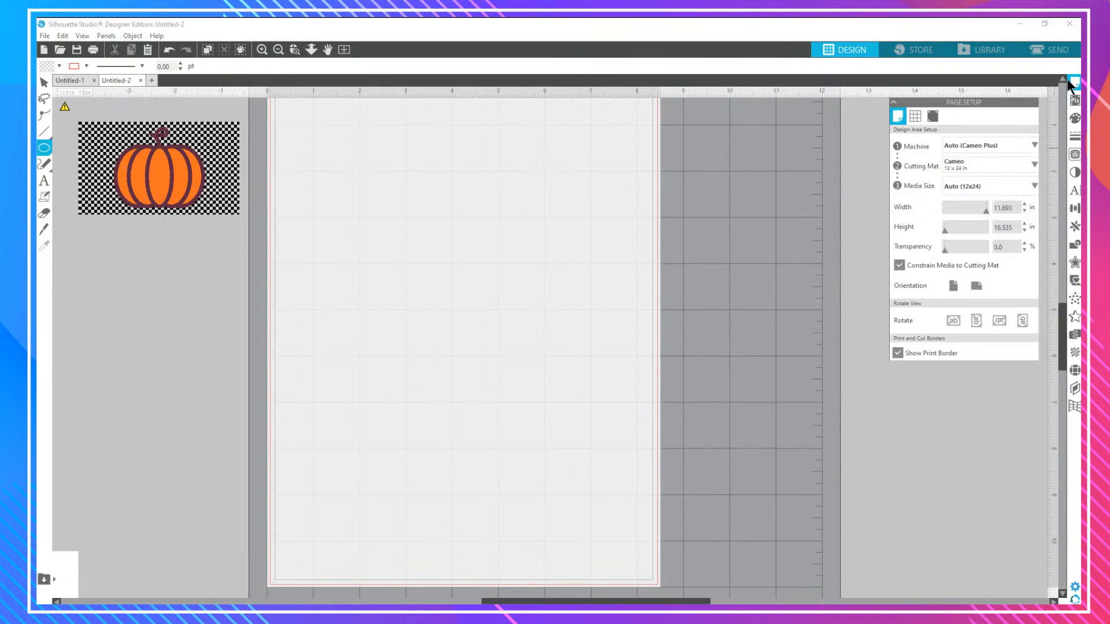
left_click_drag(1011, 209, 978, 209)
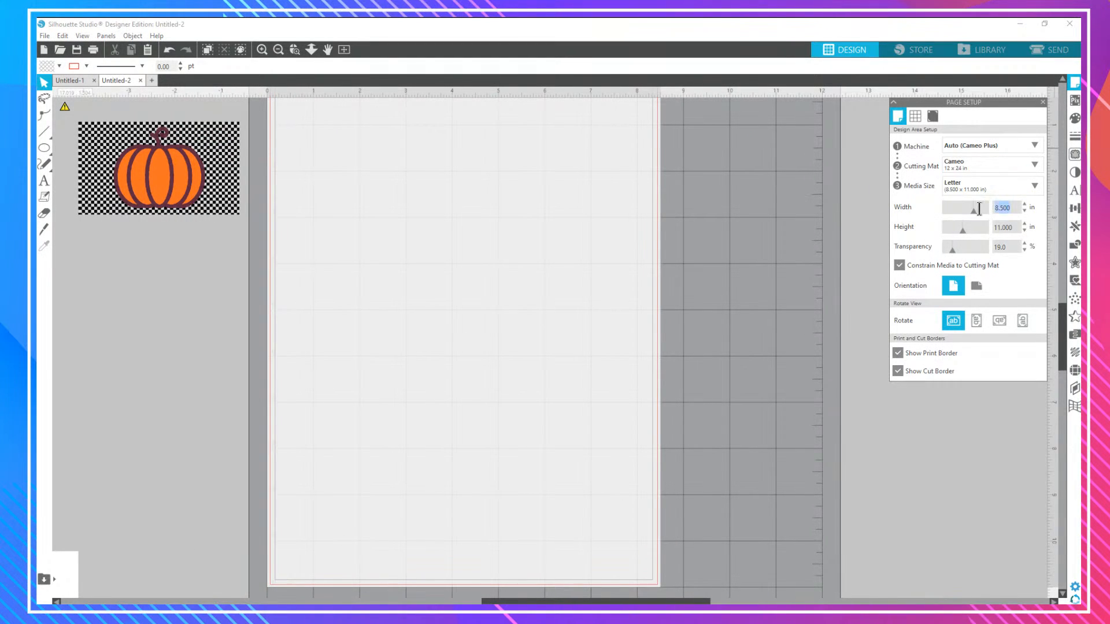
type("12")
key("Return")
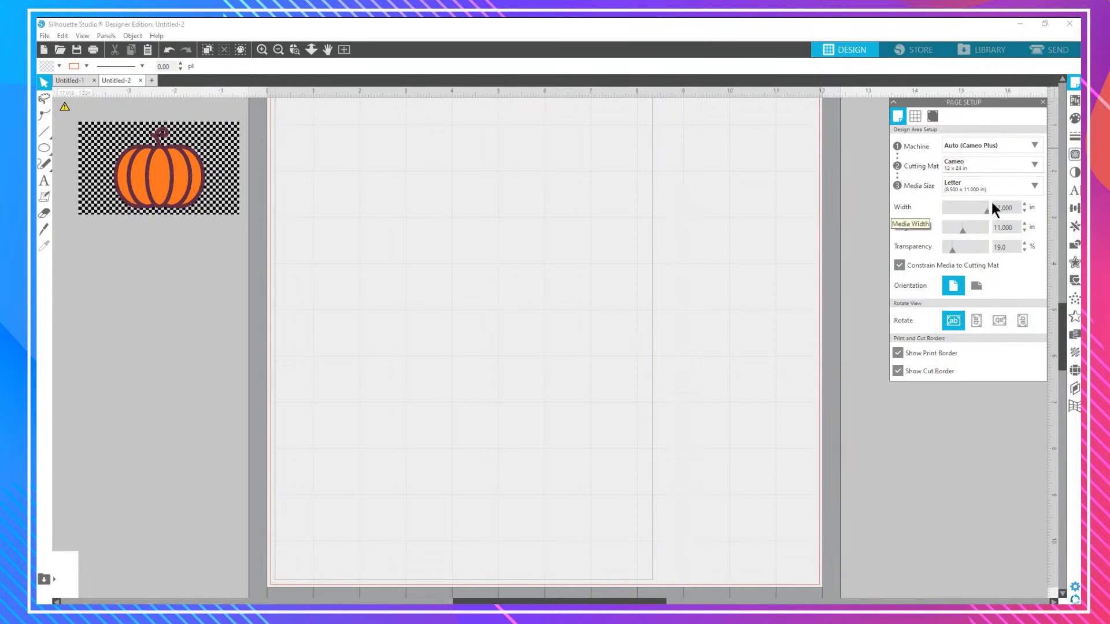
left_click(900, 263)
left_click(898, 352)
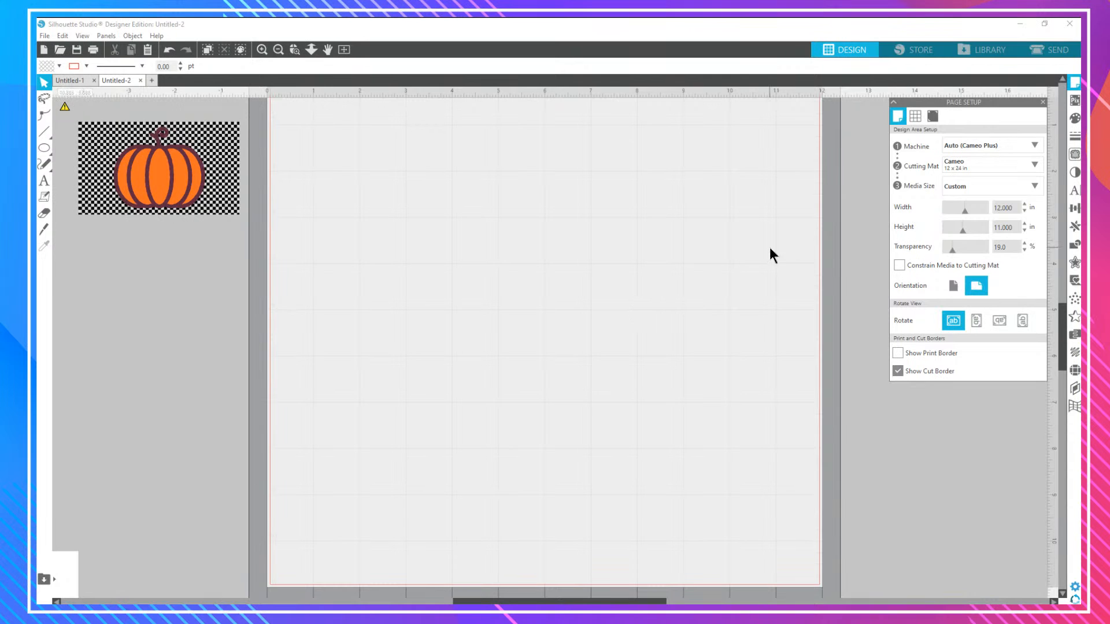
Nudge the pumpkin image and draw a tall ellipse about 2.37 in wide and 5.21 in high near the page's centre.
left_click_drag(590, 603, 613, 603)
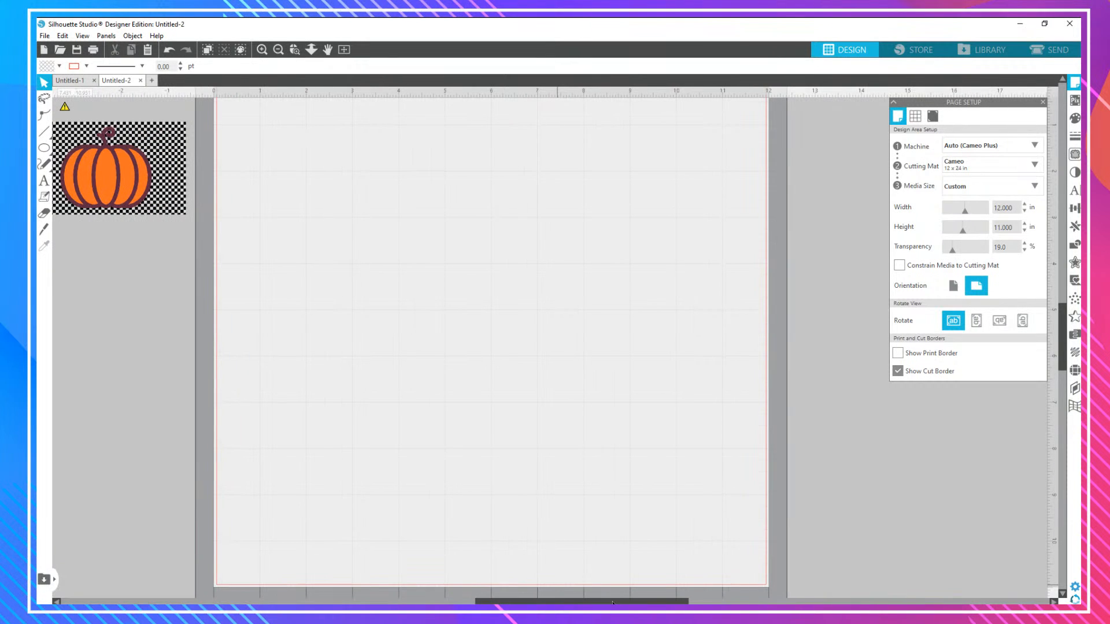
left_click(144, 177)
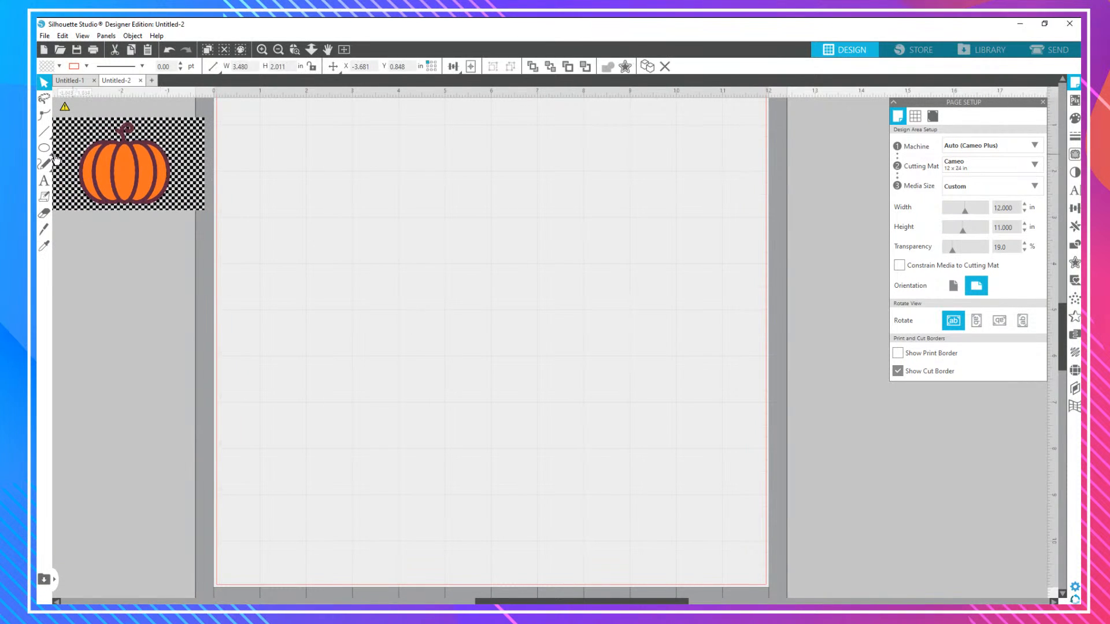
left_click(45, 148)
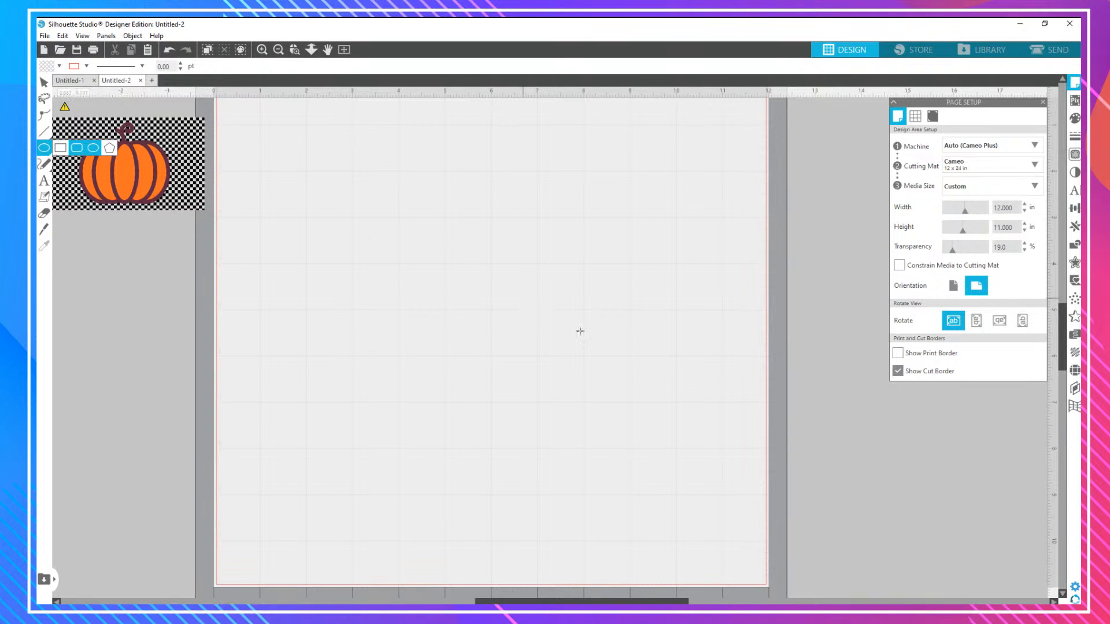
mouse_move(428, 183)
left_mouse_down()
mouse_move(470, 393)
mouse_move(520, 491)
mouse_move(547, 518)
mouse_move(580, 527)
mouse_move(542, 515)
mouse_move(619, 514)
left_mouse_up()
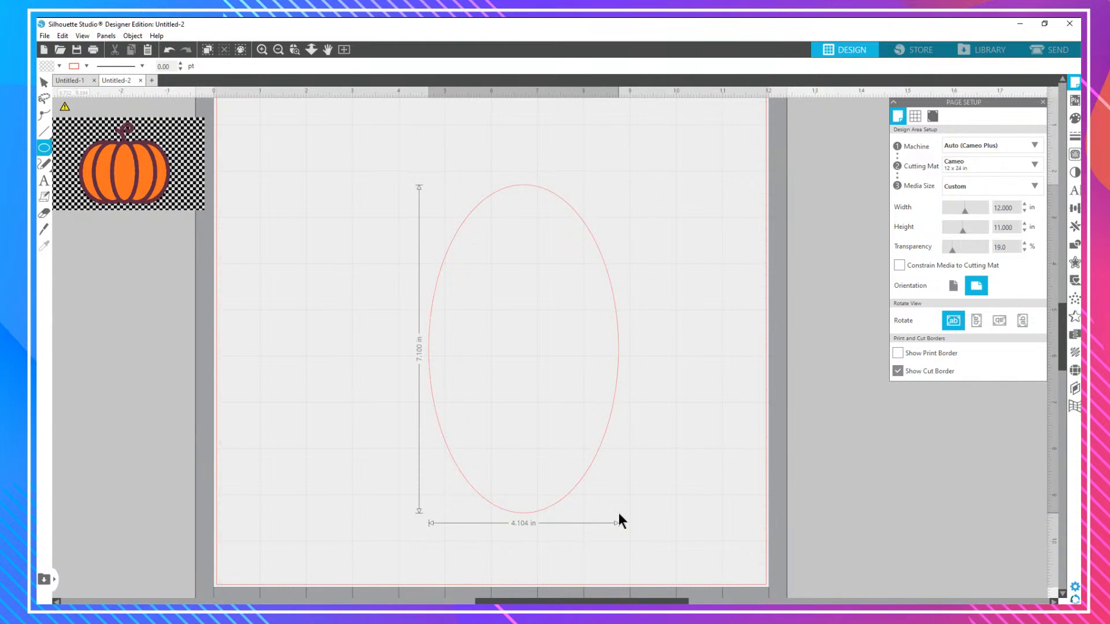
mouse_move(618, 514)
left_mouse_down()
mouse_move(652, 508)
mouse_move(600, 500)
mouse_move(539, 425)
mouse_move(543, 397)
mouse_move(538, 426)
left_mouse_up()
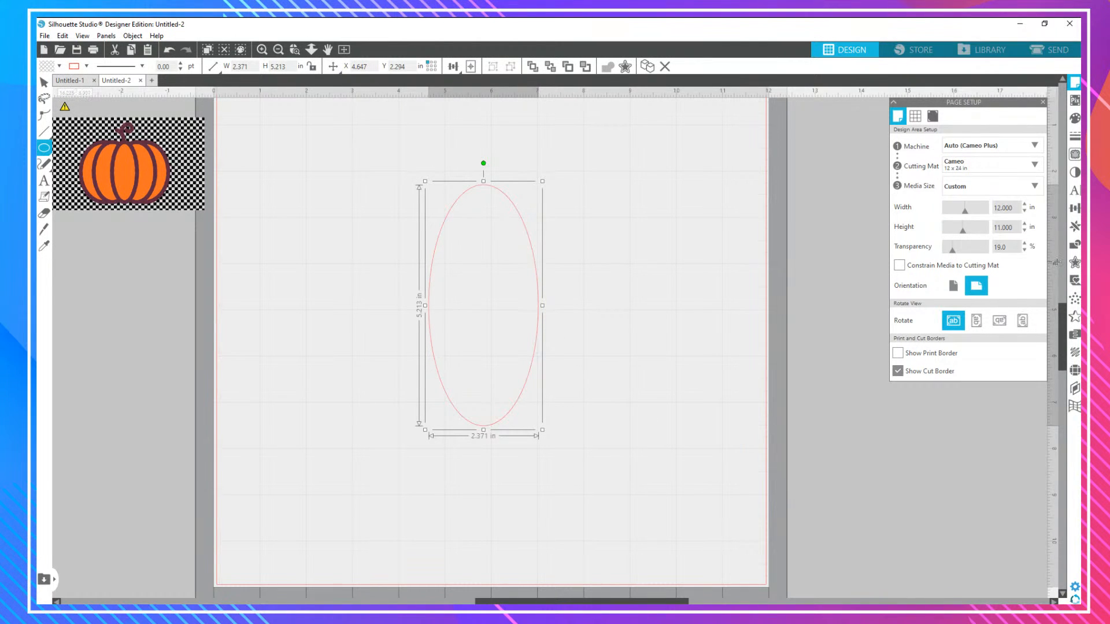
Create an internal offset of the ellipse at a distance of 0.190 in.
left_click(1075, 263)
left_click(1001, 133)
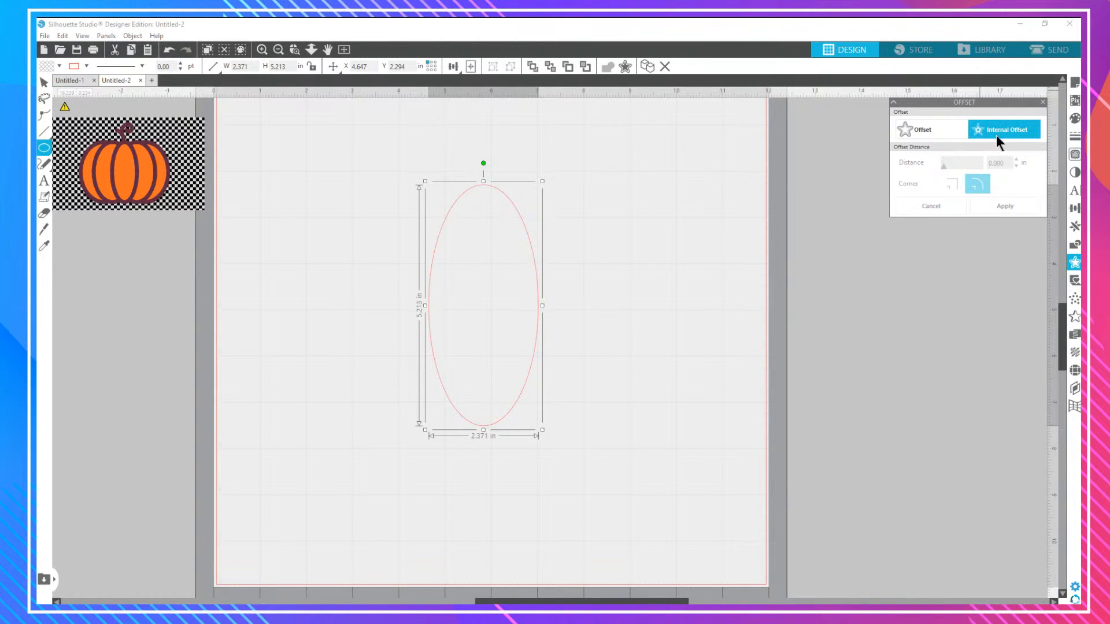
left_click(930, 132)
left_click(992, 129)
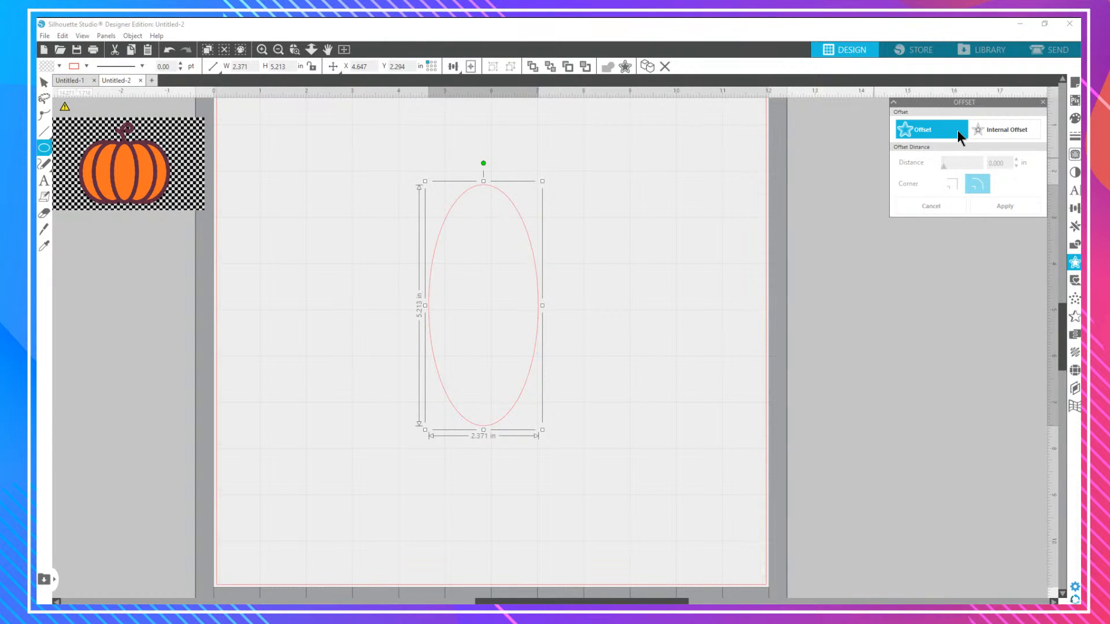
left_click(994, 128)
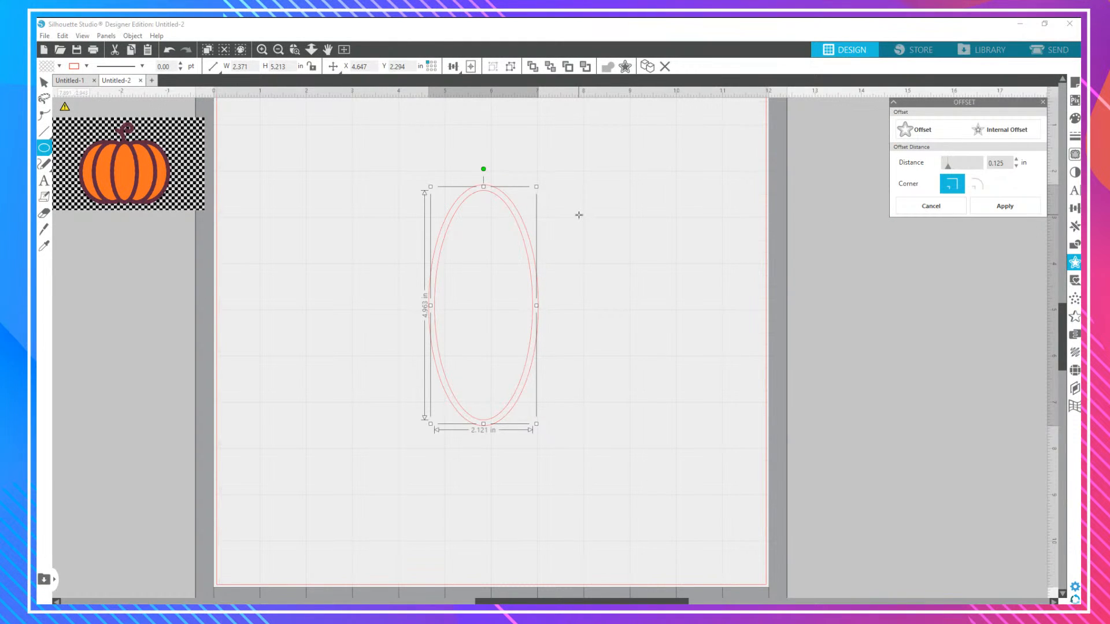
left_click(1016, 158)
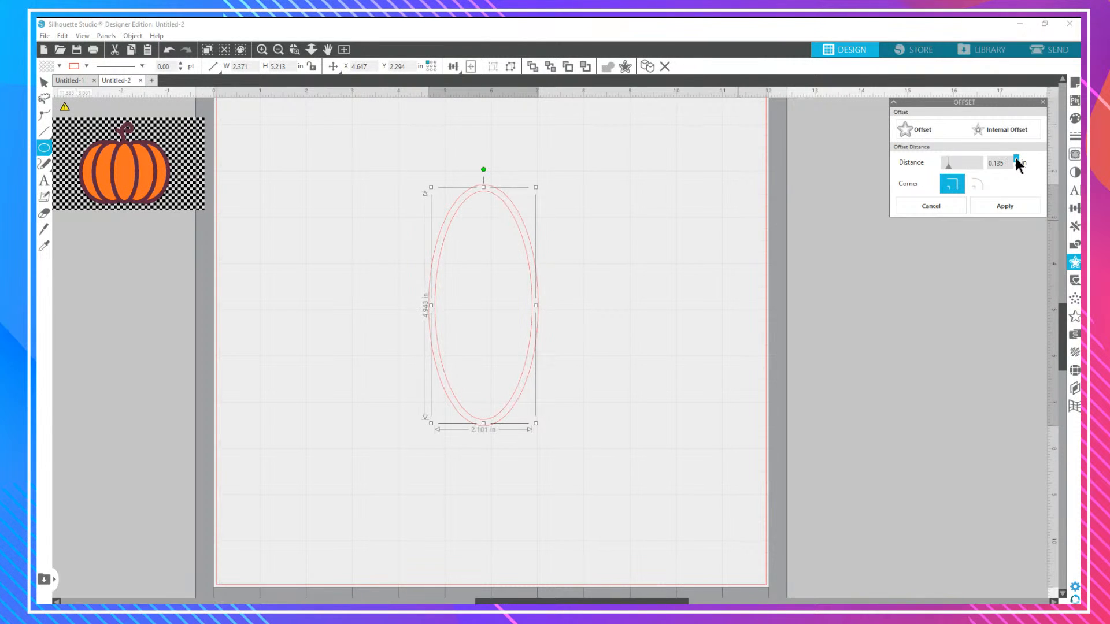
left_click(1016, 159)
left_click(1016, 158)
left_click(1016, 158)
left_click(1016, 158)
left_click(1016, 158)
left_click(1016, 158)
left_click(1016, 158)
left_click(1017, 158)
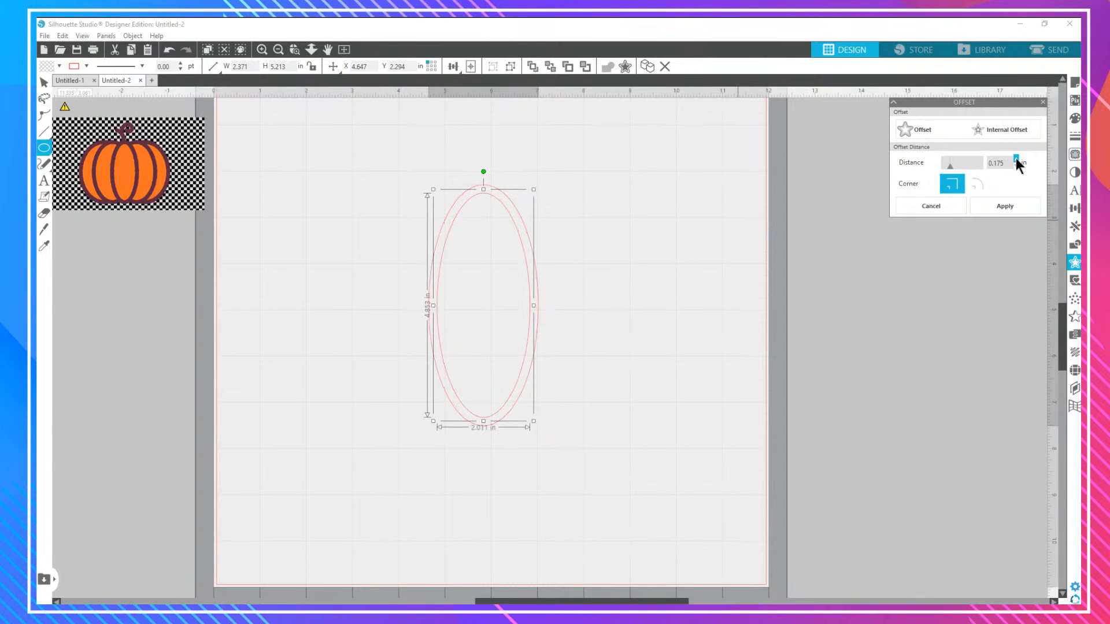
left_click(1016, 159)
left_click(1016, 159)
left_click(1016, 159)
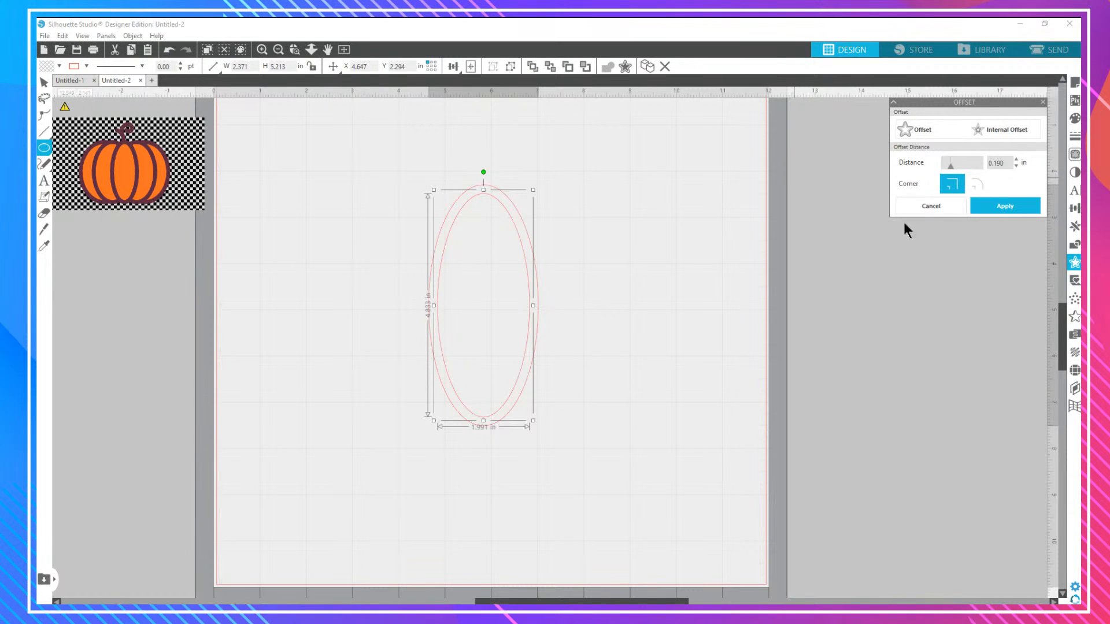
Fill the inner offset ellipse with orange.
left_click(44, 83)
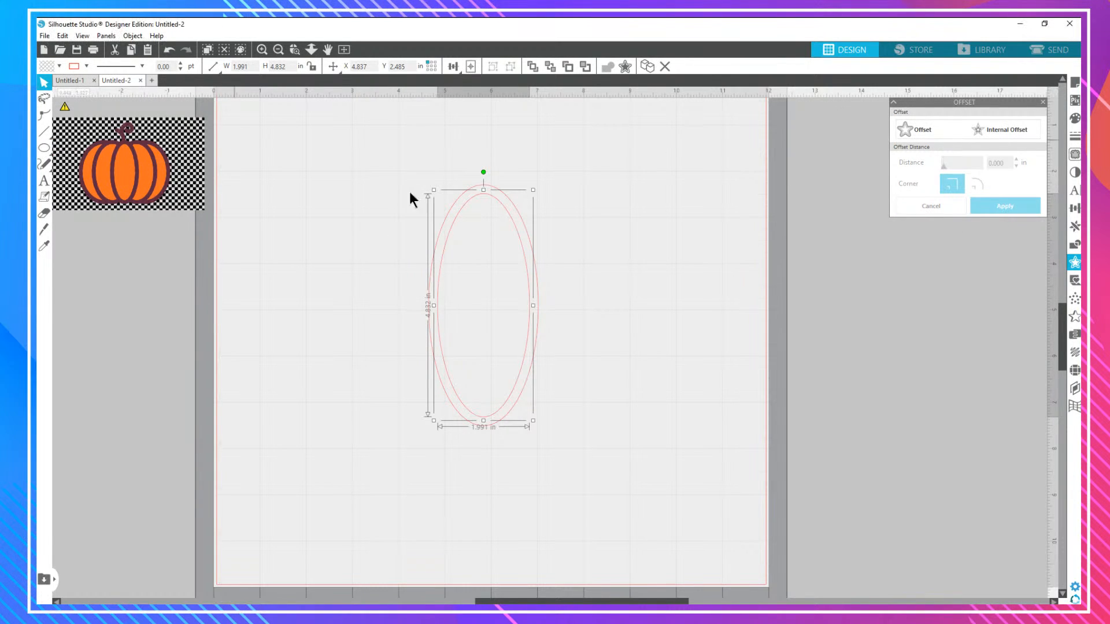
left_click(556, 187)
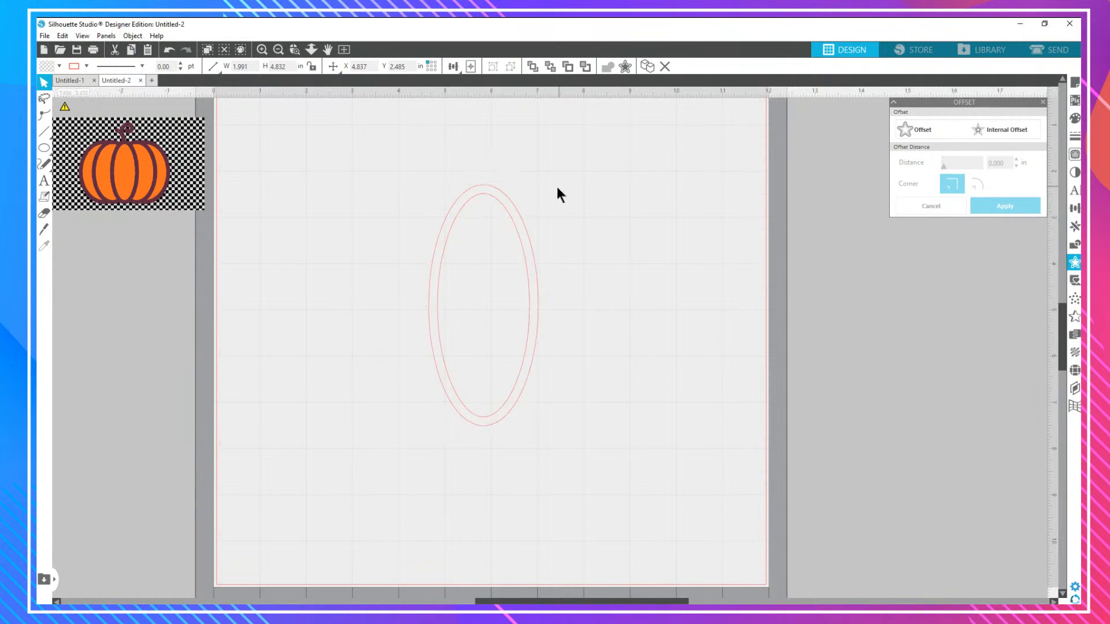
left_click(501, 205)
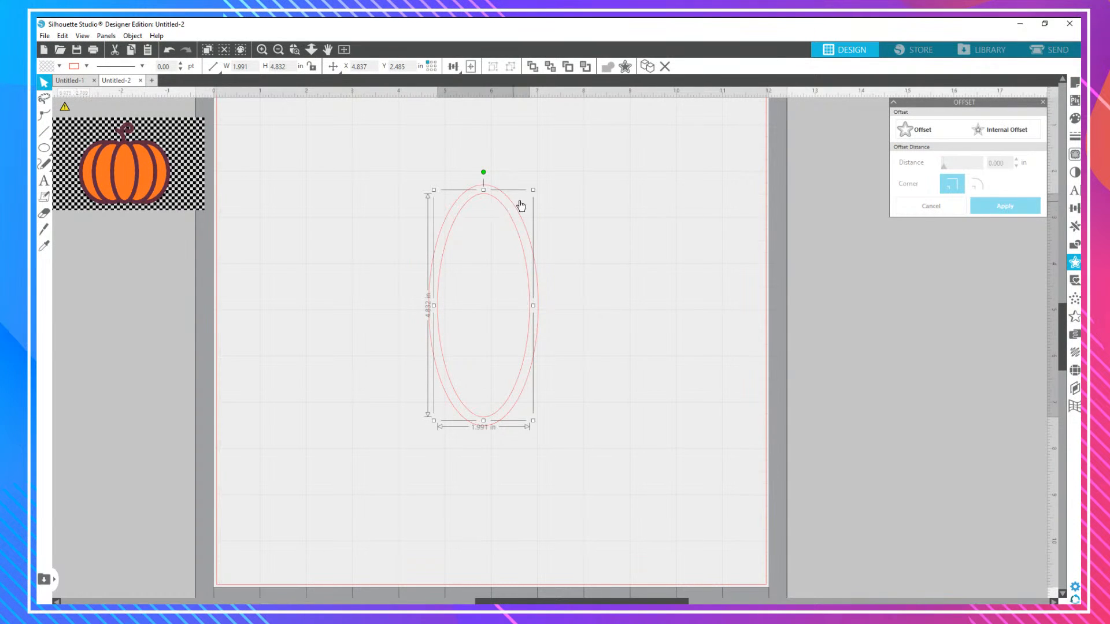
left_click(1074, 118)
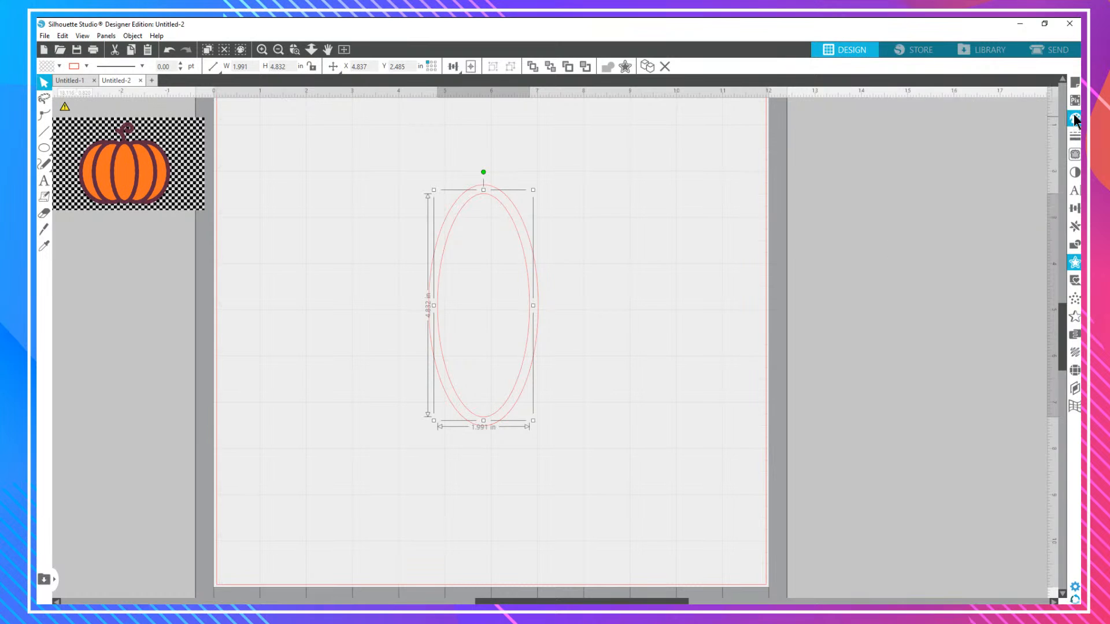
left_click(956, 142)
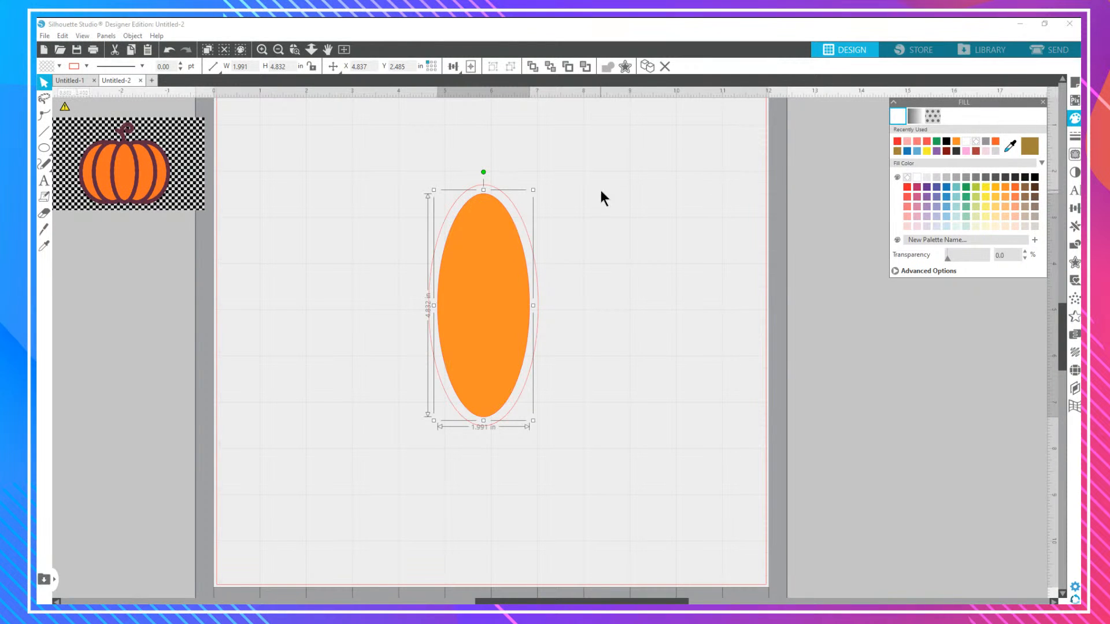
Try out fill colours on the outer ellipse and settle on a custom very dark green, 0F3B0C.
left_click(507, 179)
left_click(481, 188)
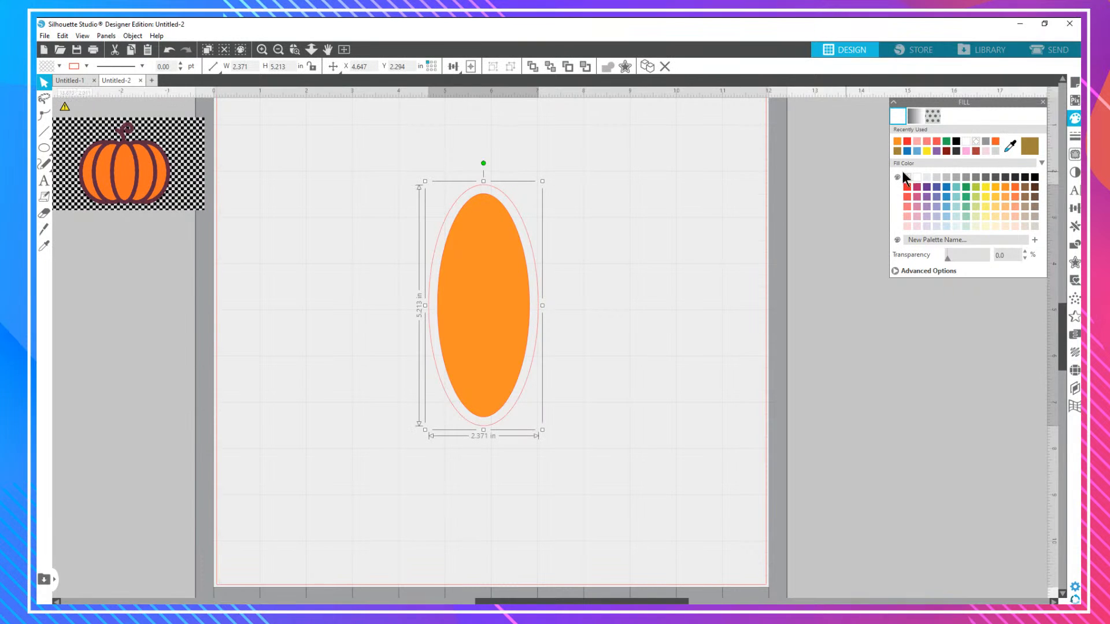
left_click(956, 143)
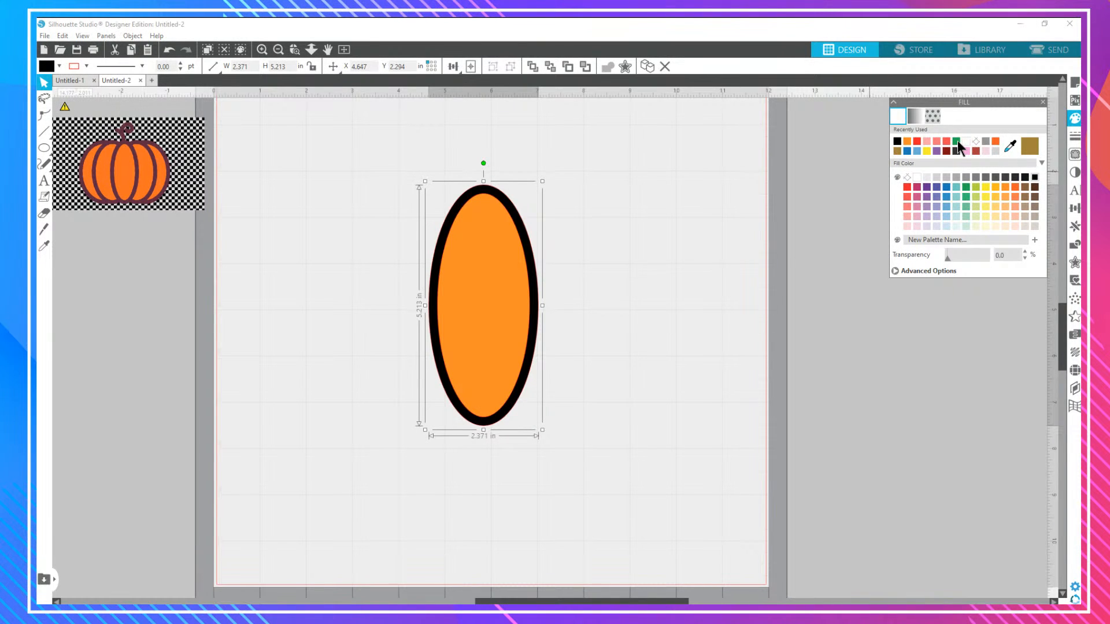
left_click(956, 142)
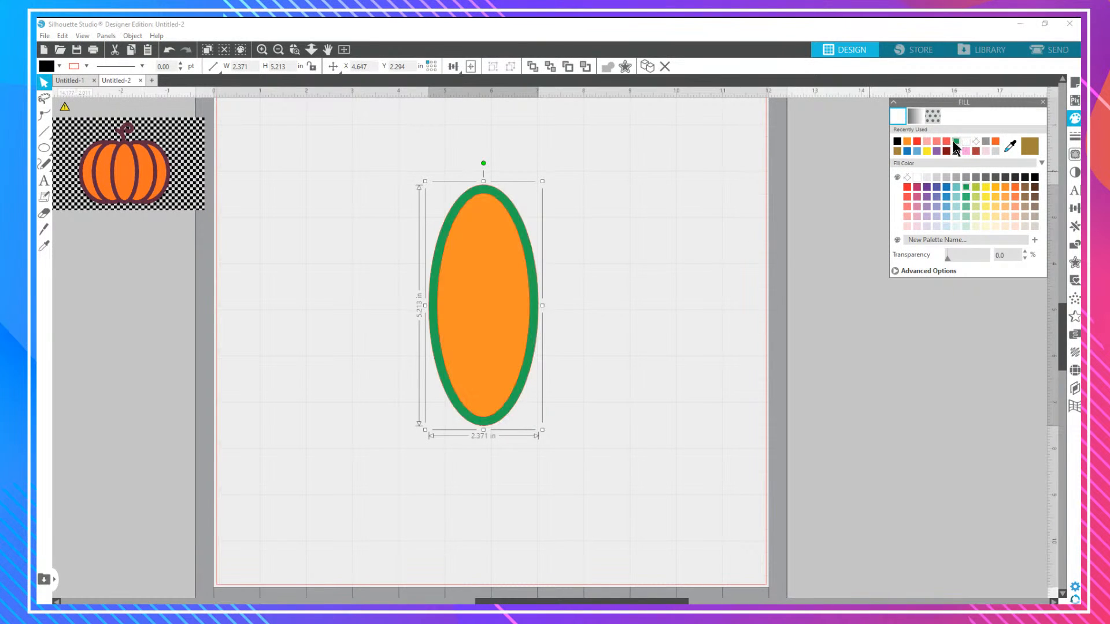
left_click(946, 187)
left_click(964, 187)
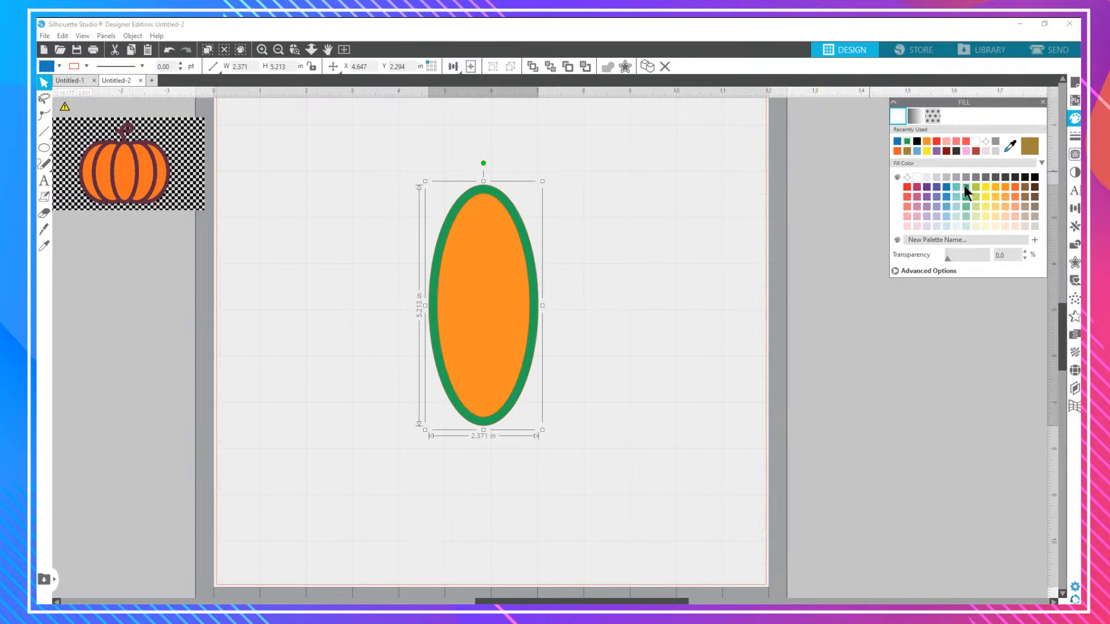
left_click(895, 271)
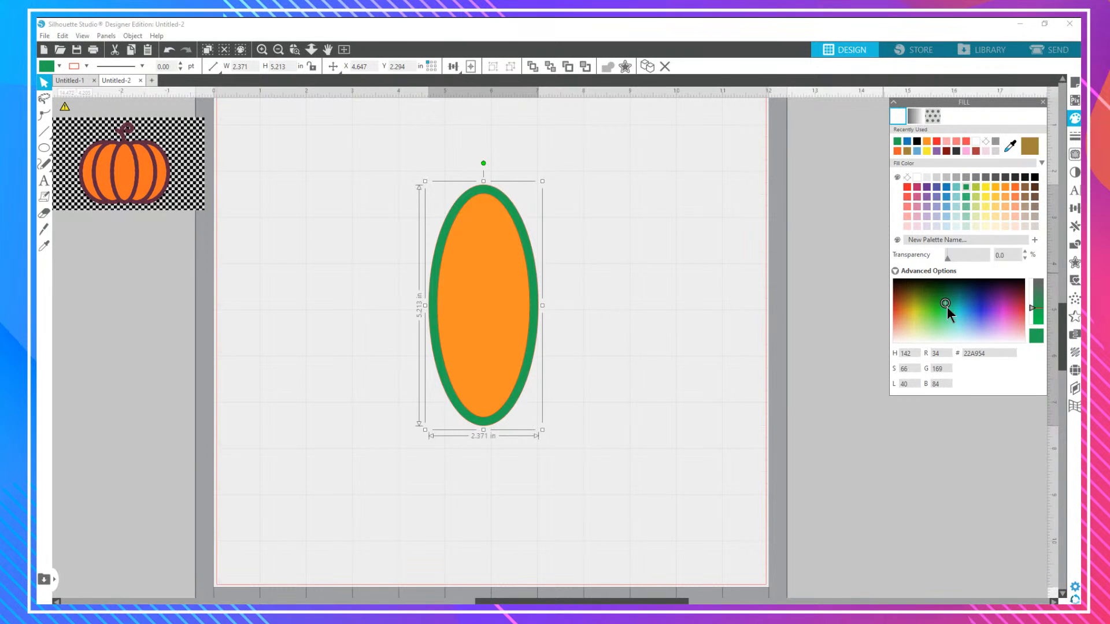
left_click_drag(950, 299, 935, 287)
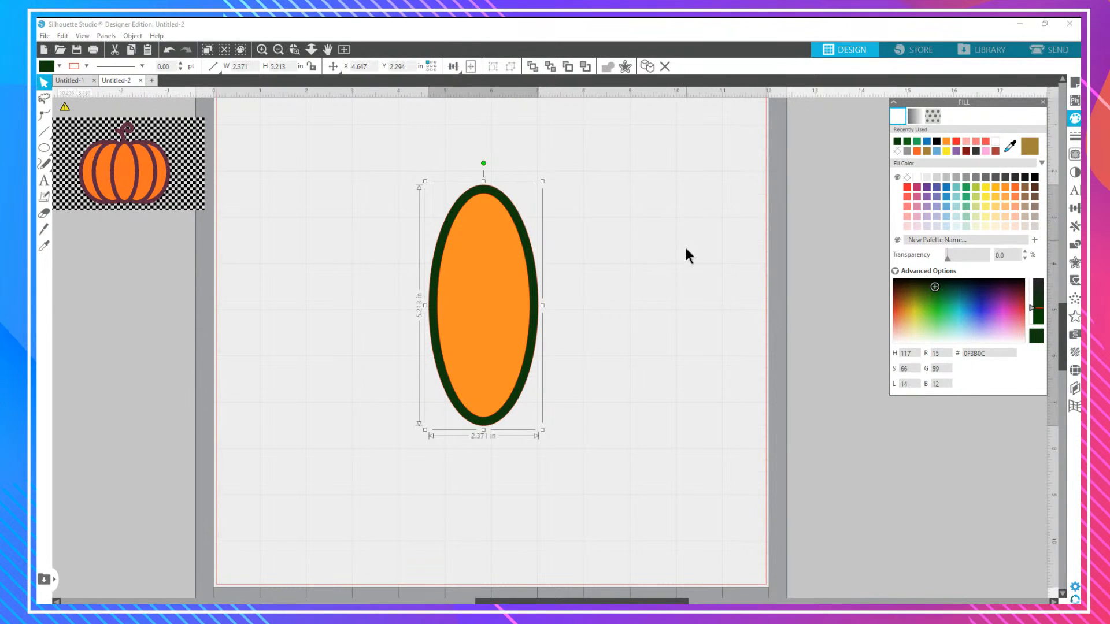
Group the orange inner ellipse and the dark green outer ellipse.
left_click(616, 236)
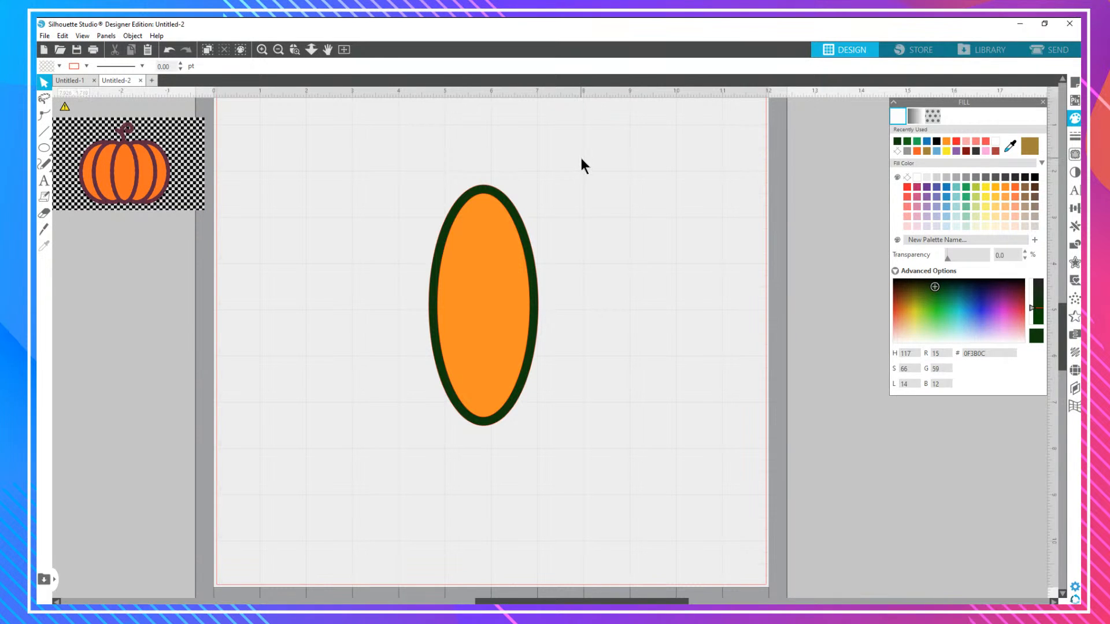
left_click_drag(580, 159, 407, 465)
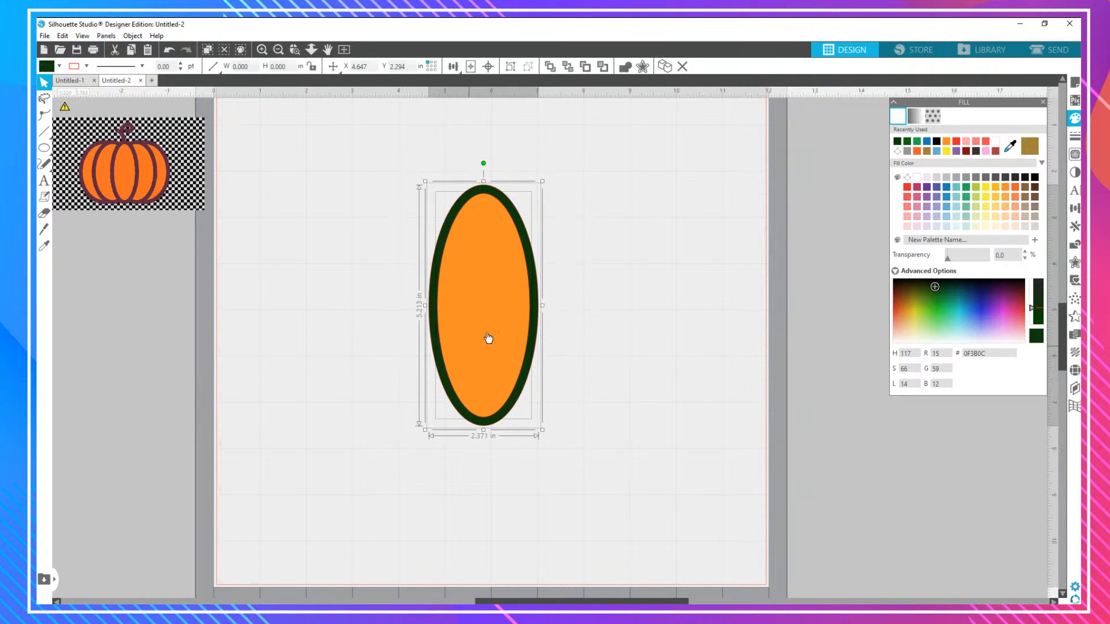
key("i")
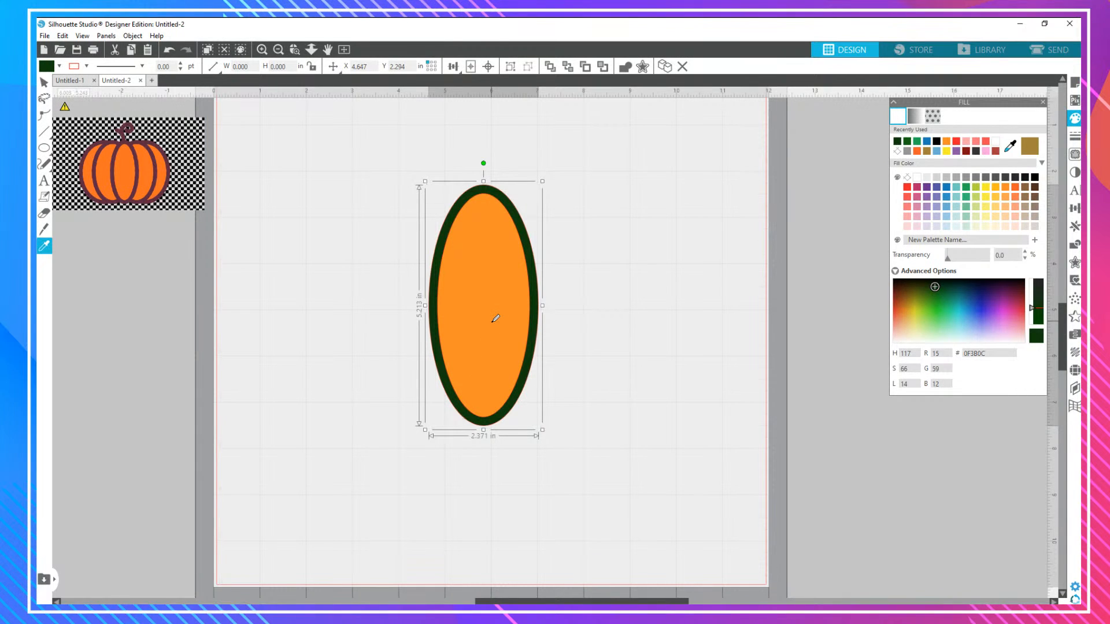
right_click(520, 294)
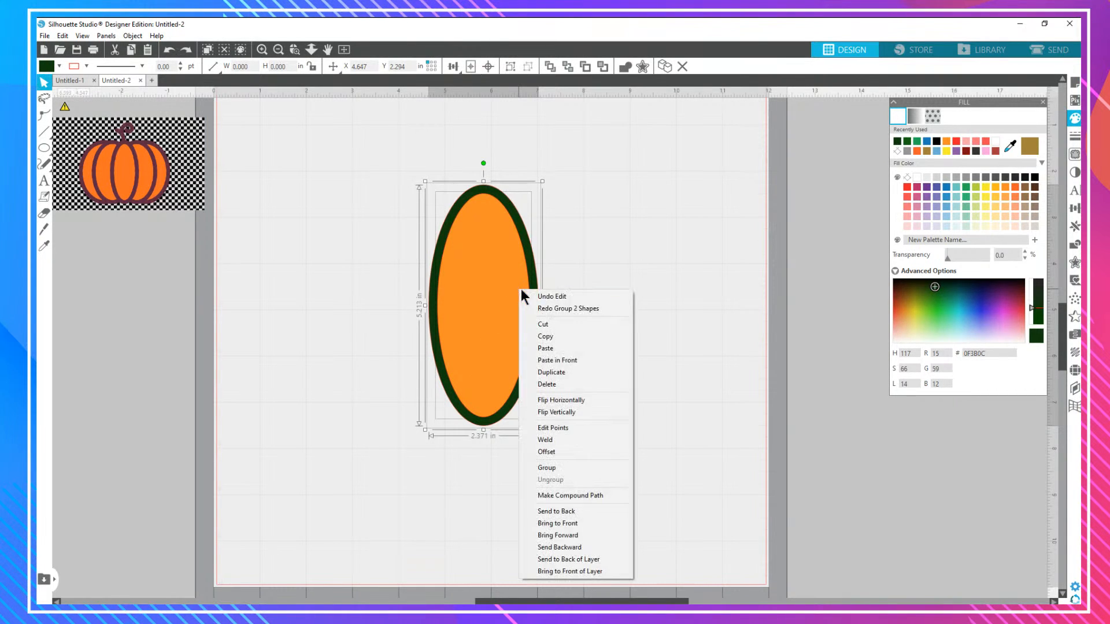
left_click(567, 468)
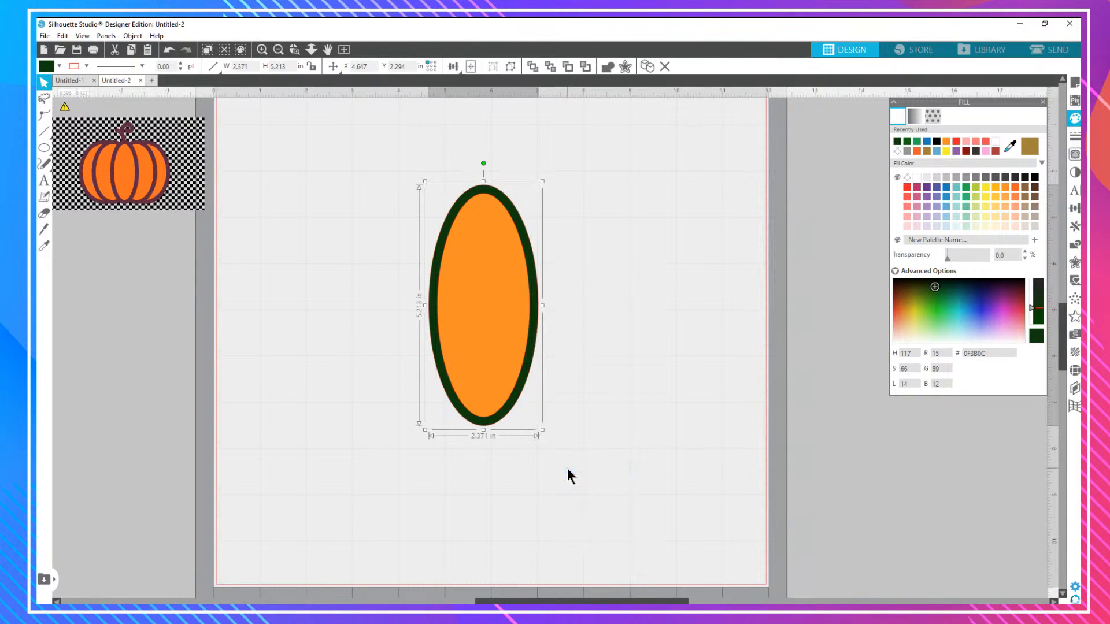
Copy the grouped orange and dark green ellipse, paste it, and place the copy overlapping the original's right half.
left_click(613, 341)
mouse_move(496, 336)
left_mouse_down()
mouse_move(392, 321)
mouse_move(470, 389)
mouse_move(537, 342)
mouse_move(511, 319)
mouse_move(471, 337)
mouse_move(495, 330)
left_mouse_up()
left_click(494, 313)
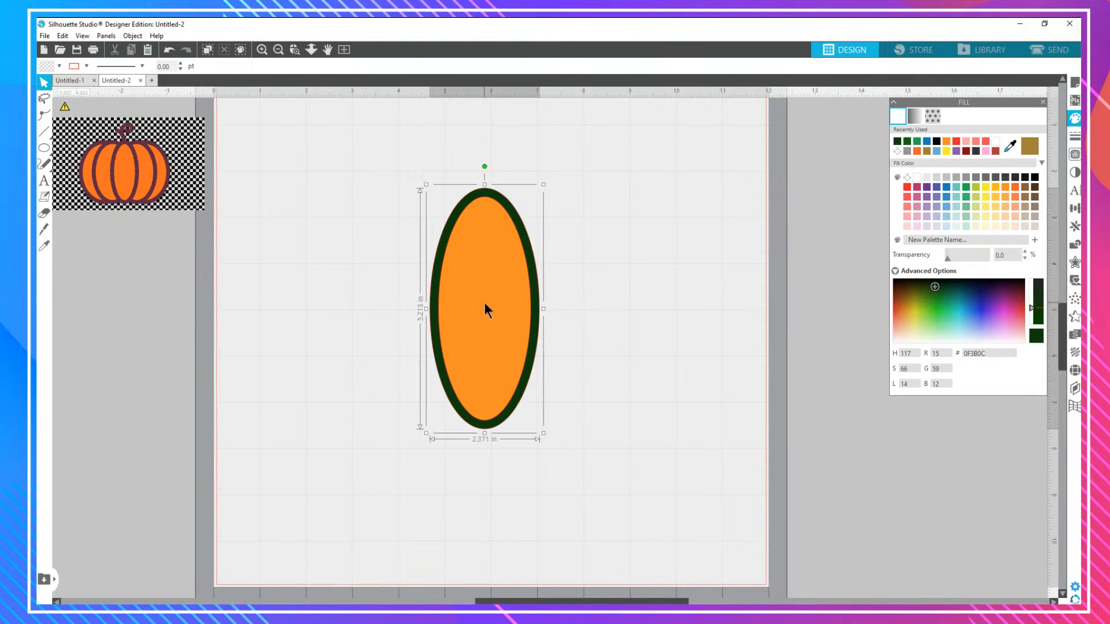
right_click(489, 280)
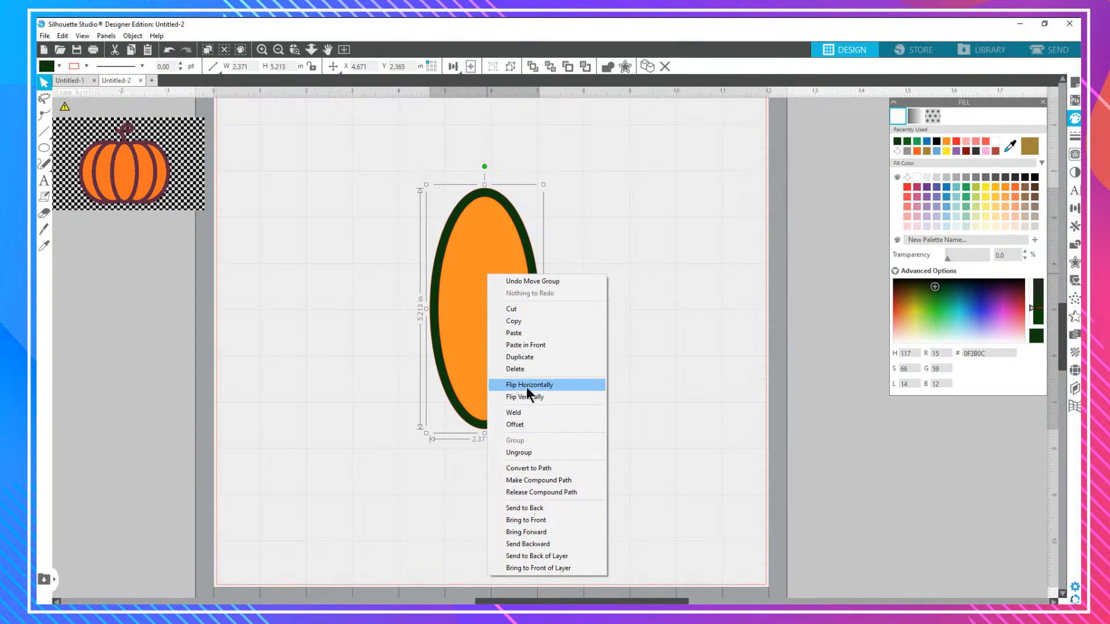
left_click(542, 316)
right_click(550, 308)
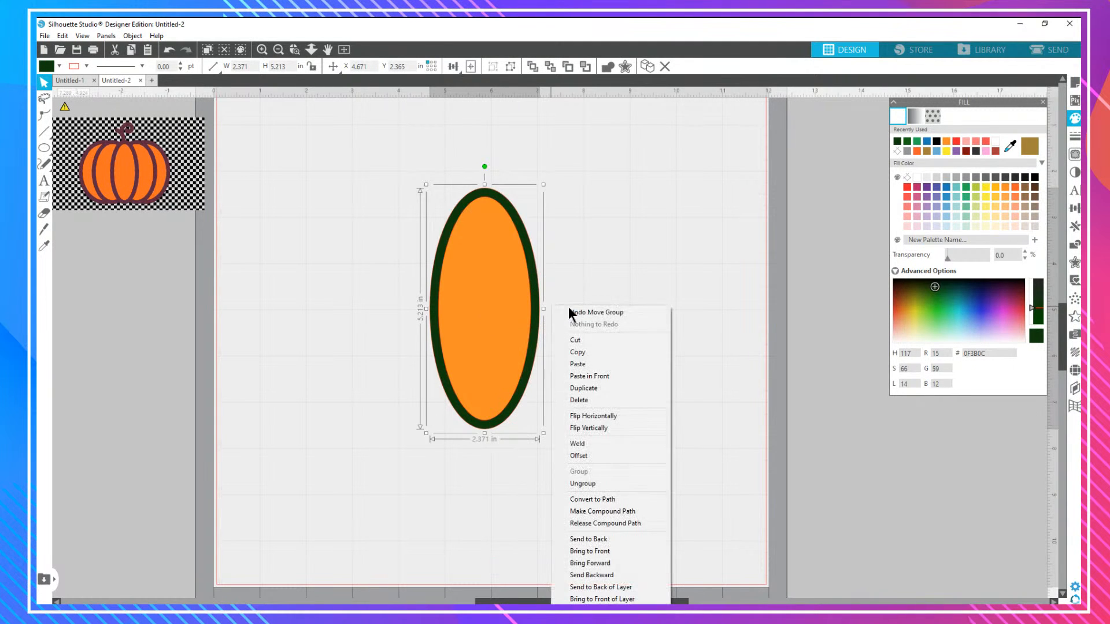
left_click(582, 364)
left_click_drag(519, 337, 539, 313)
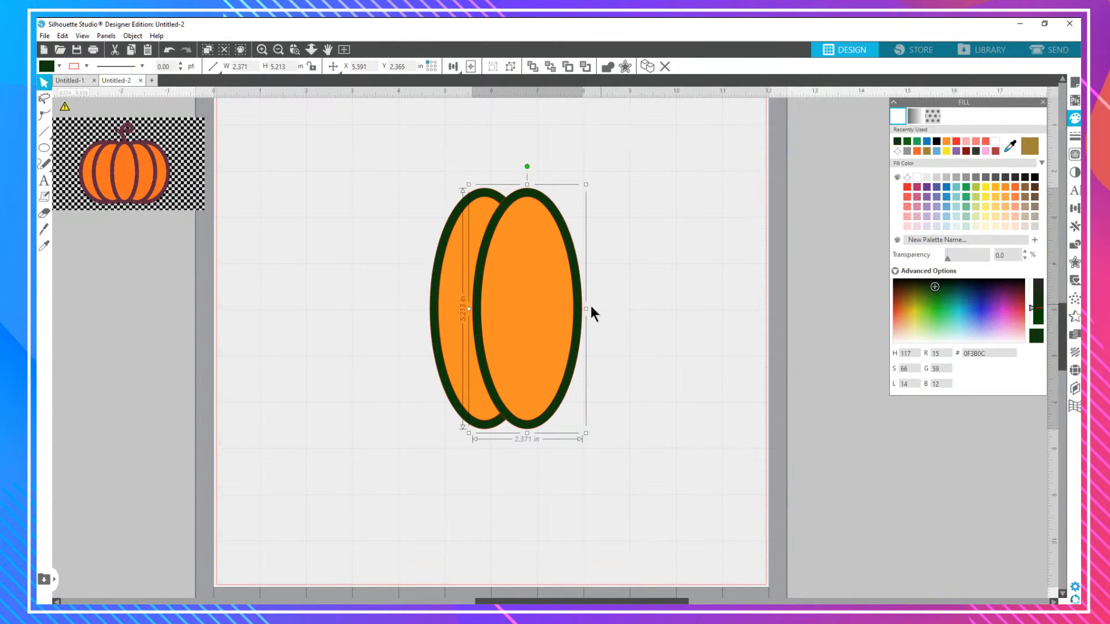
Try widening the pasted ellipse with the aspect ratio unlocked and with it locked, undoing both resizes.
left_click_drag(585, 310, 608, 309)
key("ctrl+z")
key("i")
key("v")
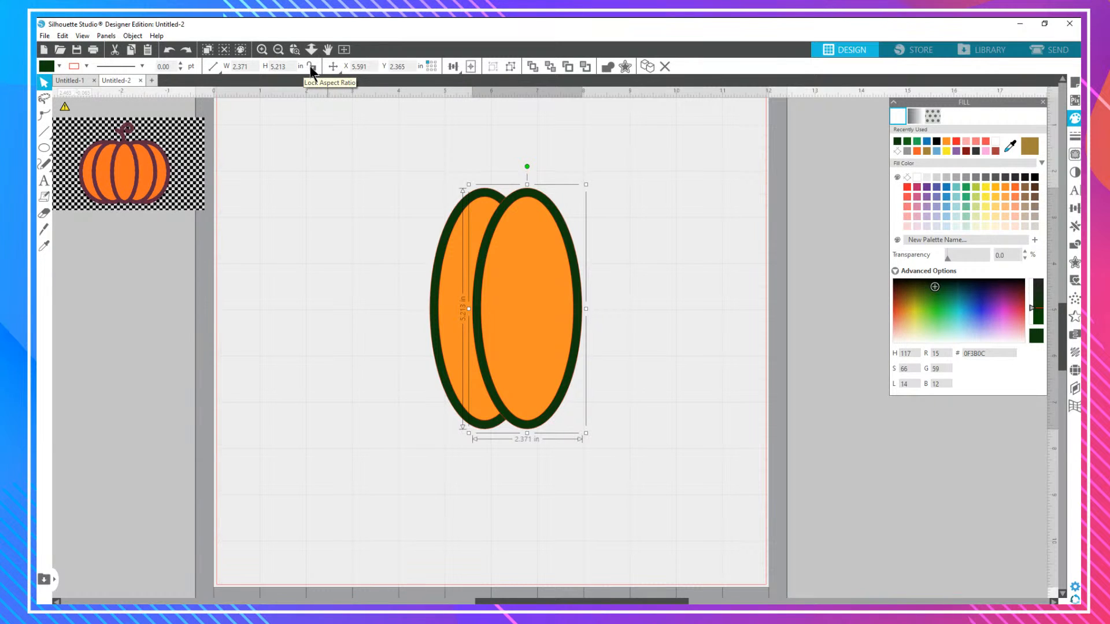
left_click(312, 67)
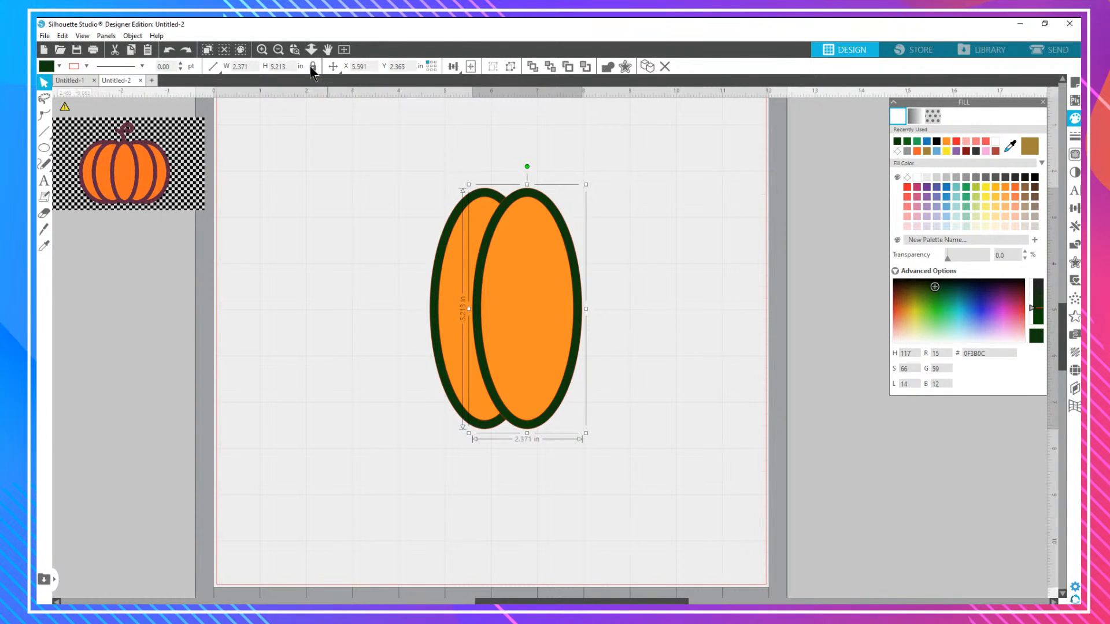
left_click_drag(587, 309, 619, 306)
key("ctrl+z")
left_click(312, 67)
Widen the second ellipse to about 2.76 in and add a wider third copy, about 3.26 in, overlapping its right side.
mouse_move(586, 309)
left_mouse_down()
mouse_move(605, 306)
mouse_move(569, 300)
mouse_move(586, 289)
left_mouse_up()
key("i")
key("ctrl+d")
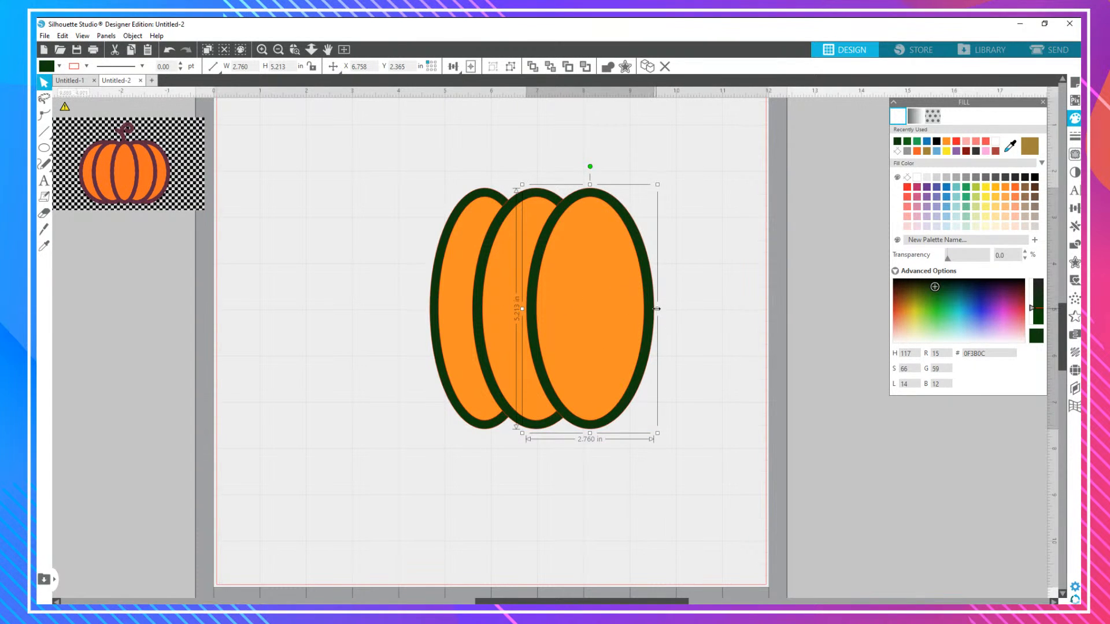
left_click_drag(657, 308, 674, 309)
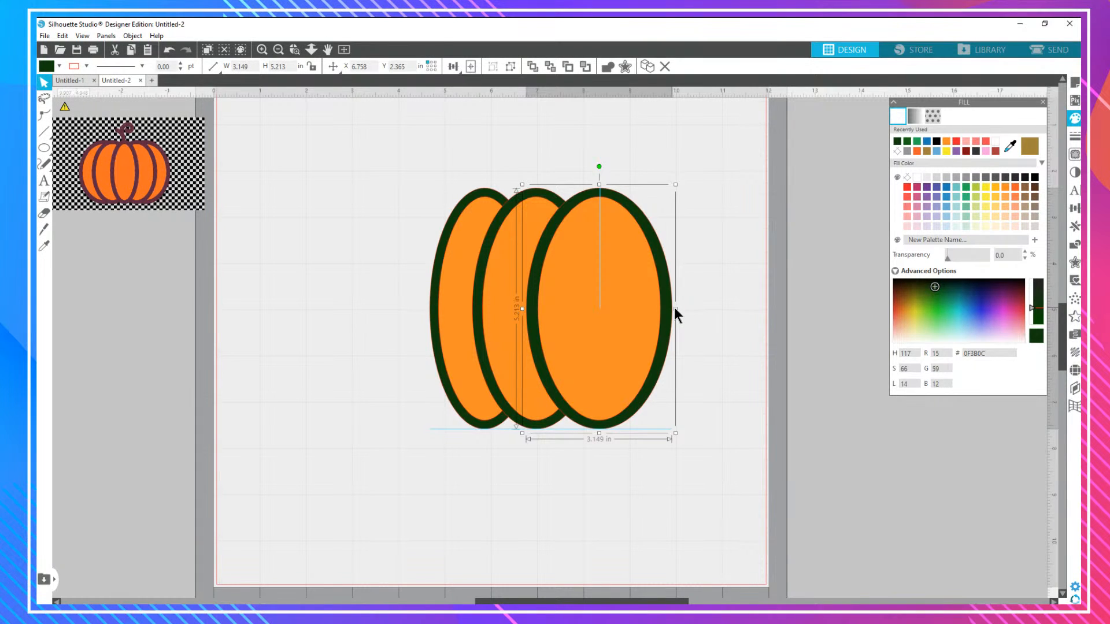
left_click_drag(674, 307, 679, 308)
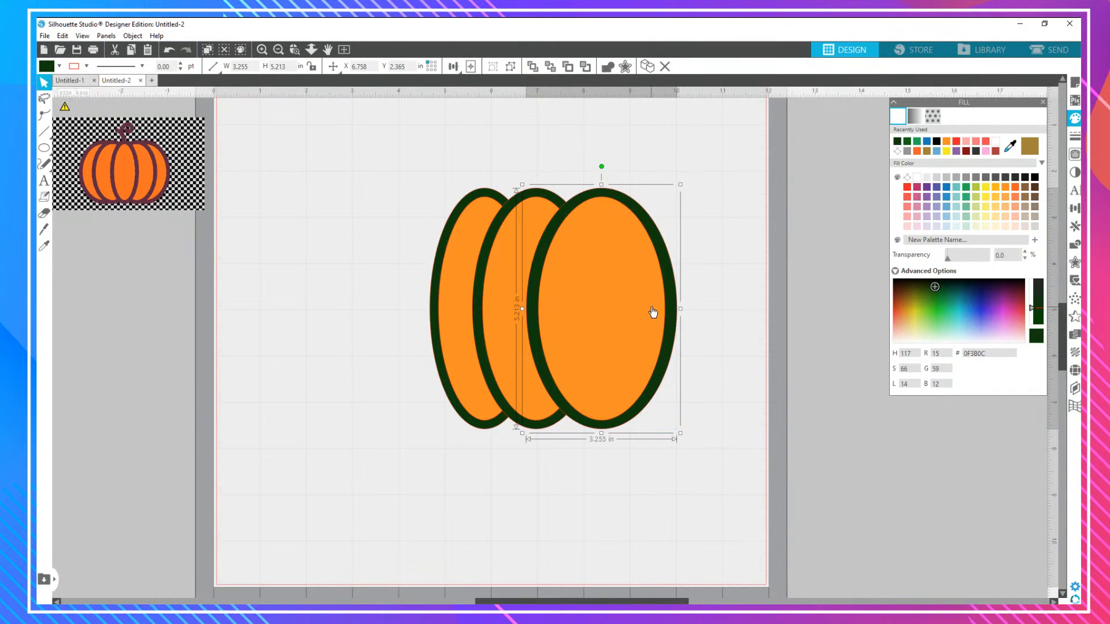
Bring the narrowest ellipse to the front and send the widest ellipse to the back of the stack.
left_click(541, 209)
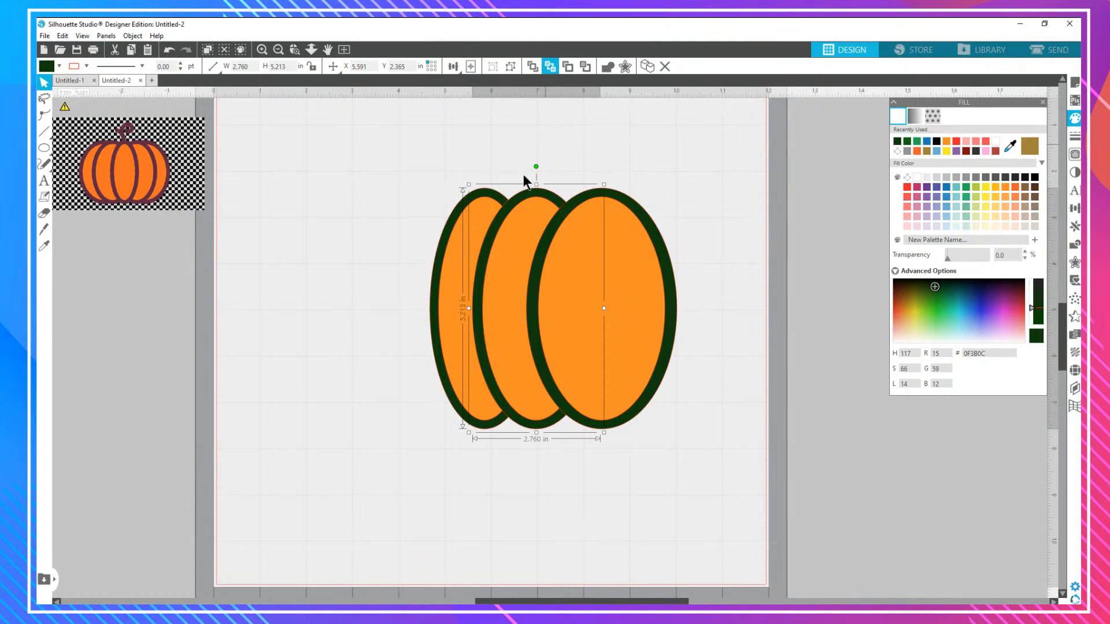
left_click(480, 218)
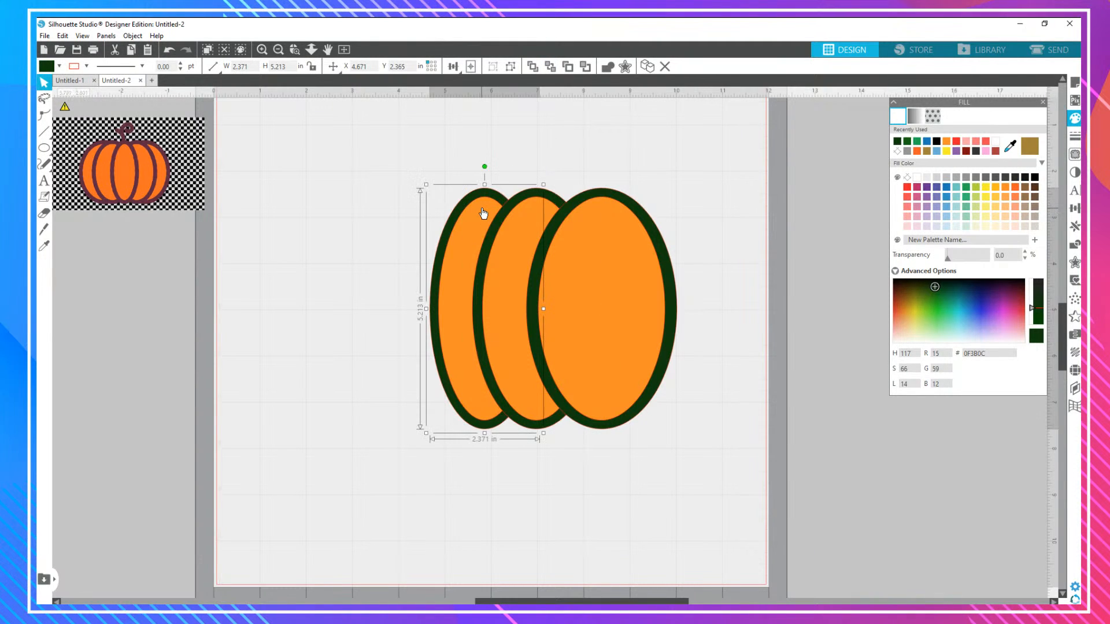
left_click(533, 67)
left_click(617, 300)
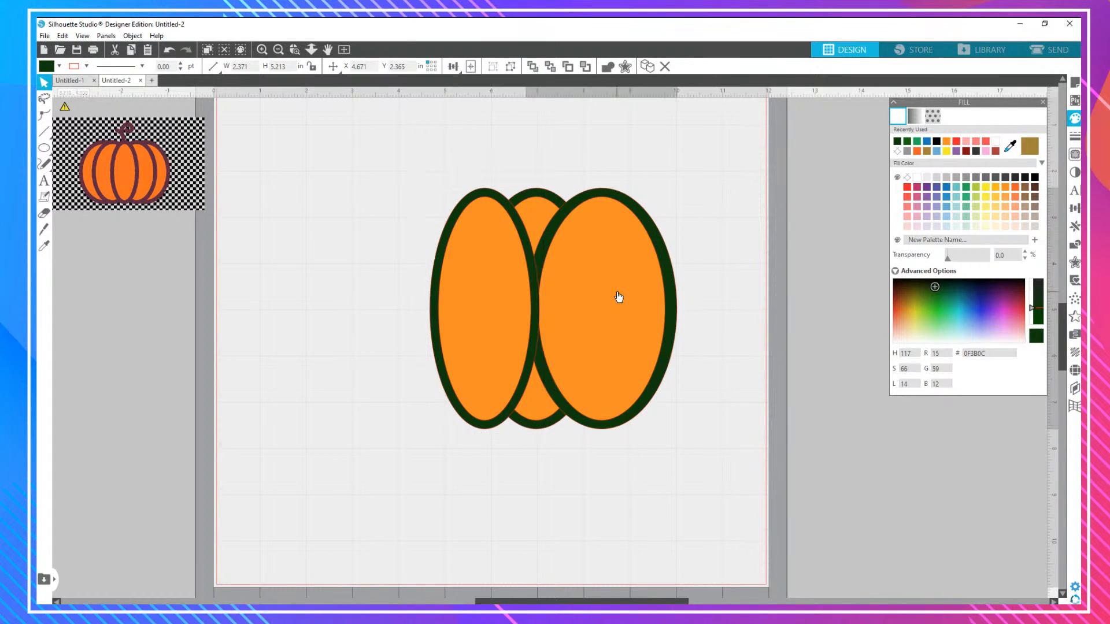
left_click(549, 67)
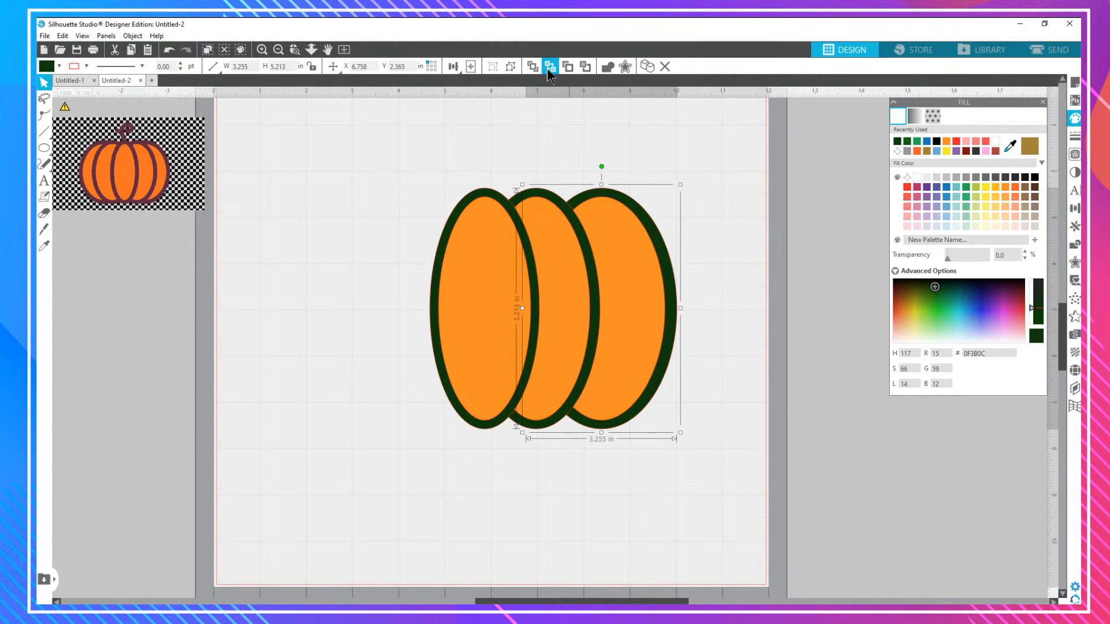
left_click(734, 146)
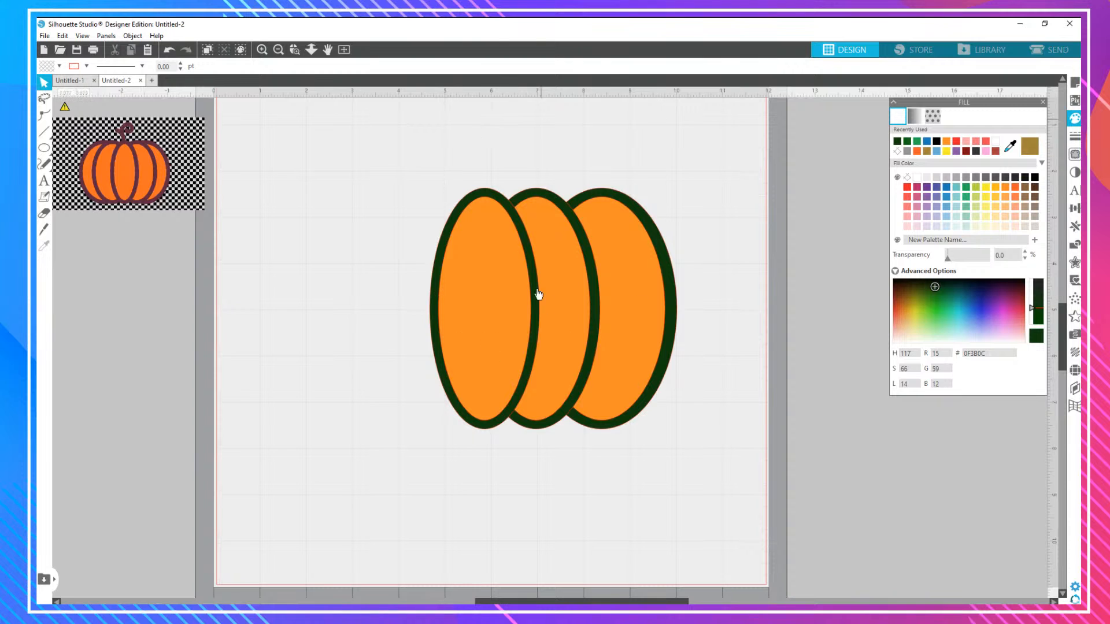
Shift the widest ellipse slightly inward toward the others and align the middles of all three ellipses vertically.
left_click_drag(632, 266, 622, 262)
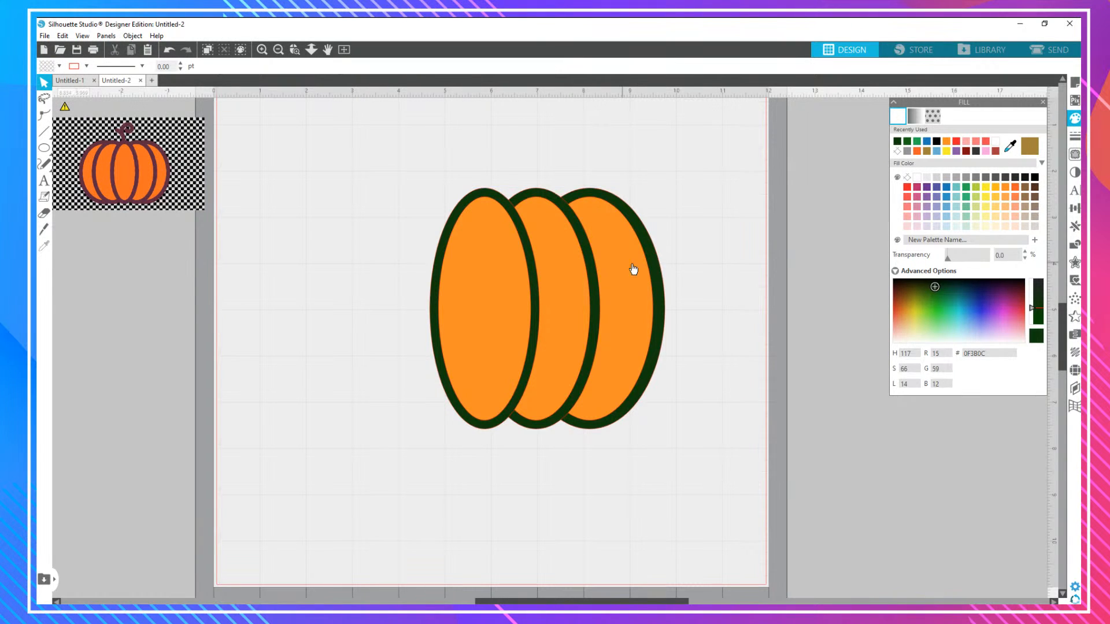
left_click_drag(696, 139, 380, 409)
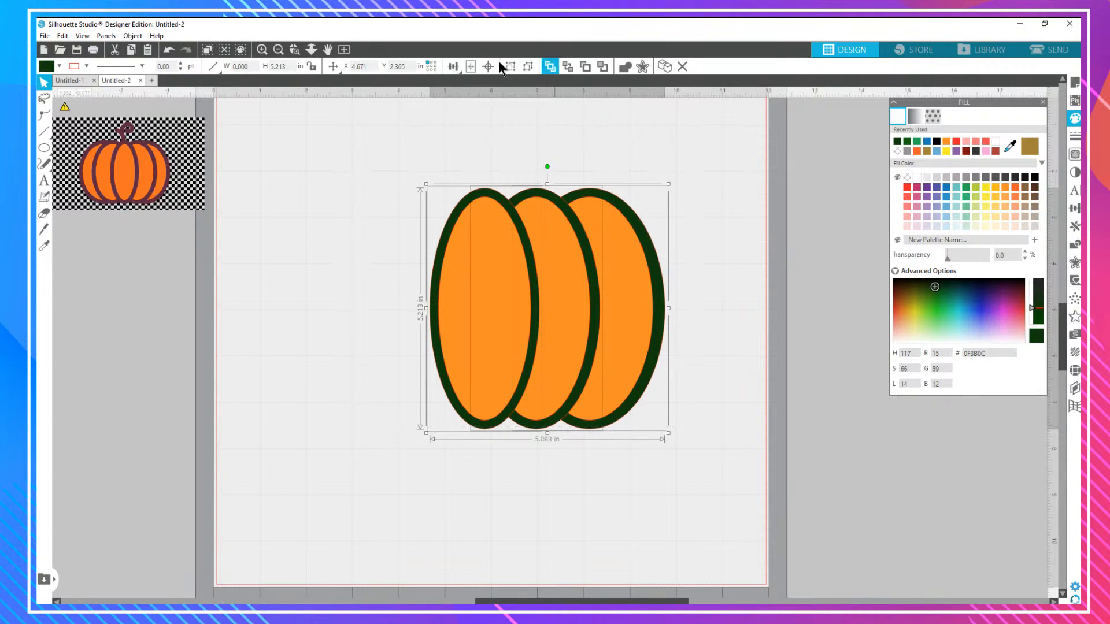
left_click(454, 67)
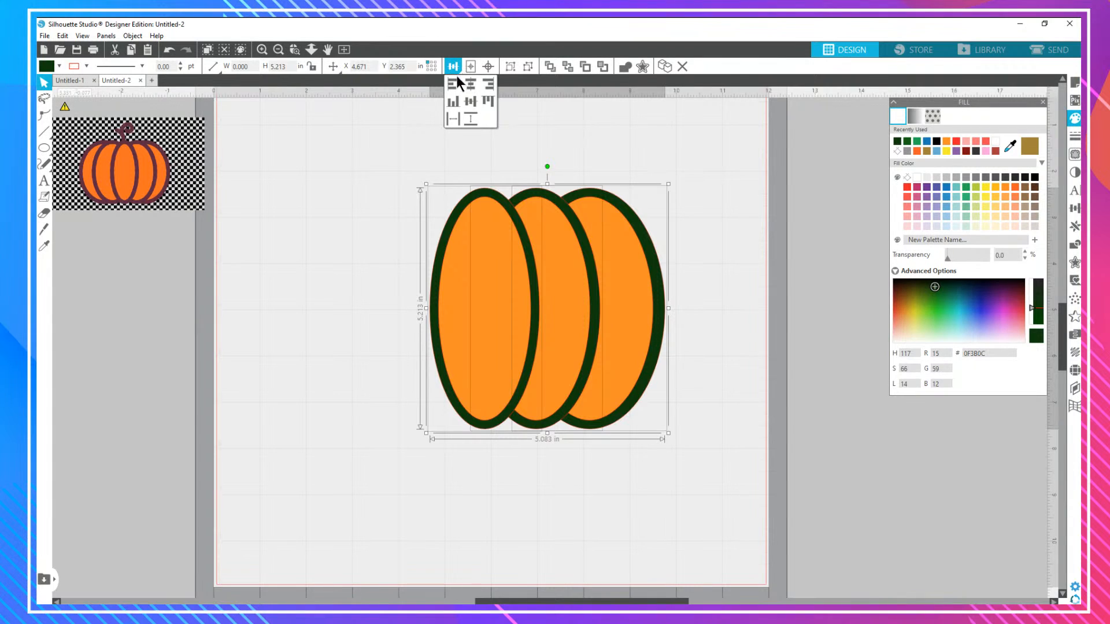
left_click(468, 104)
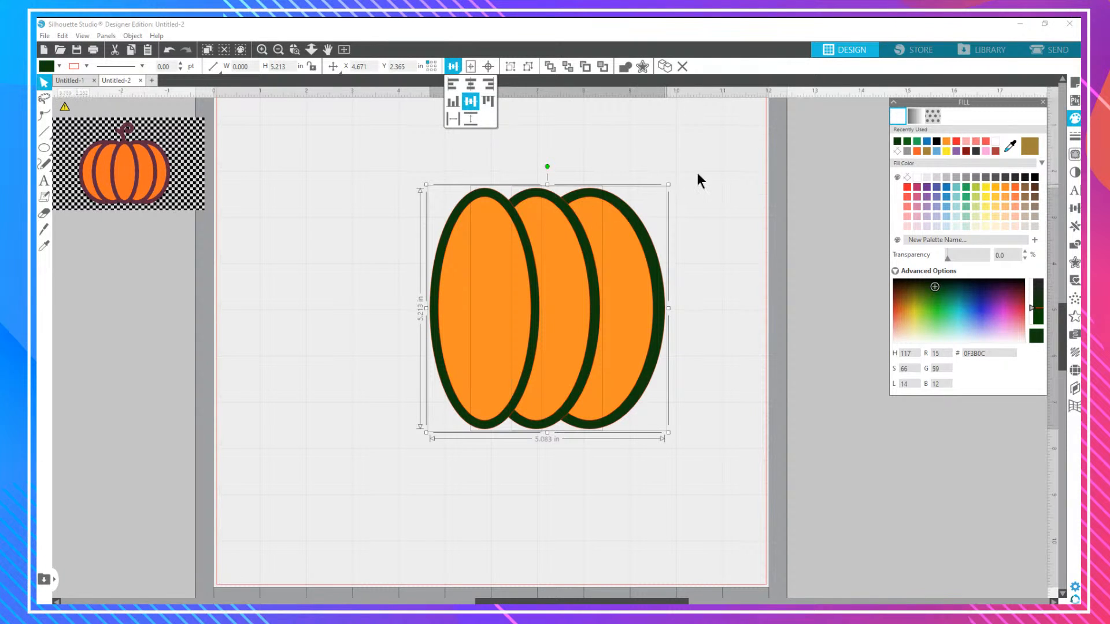
left_click(711, 148)
Duplicate the two wider right-hand ellipses together and move the copies to the left of the narrow ellipse.
left_click_drag(712, 150, 554, 457)
right_click(578, 283)
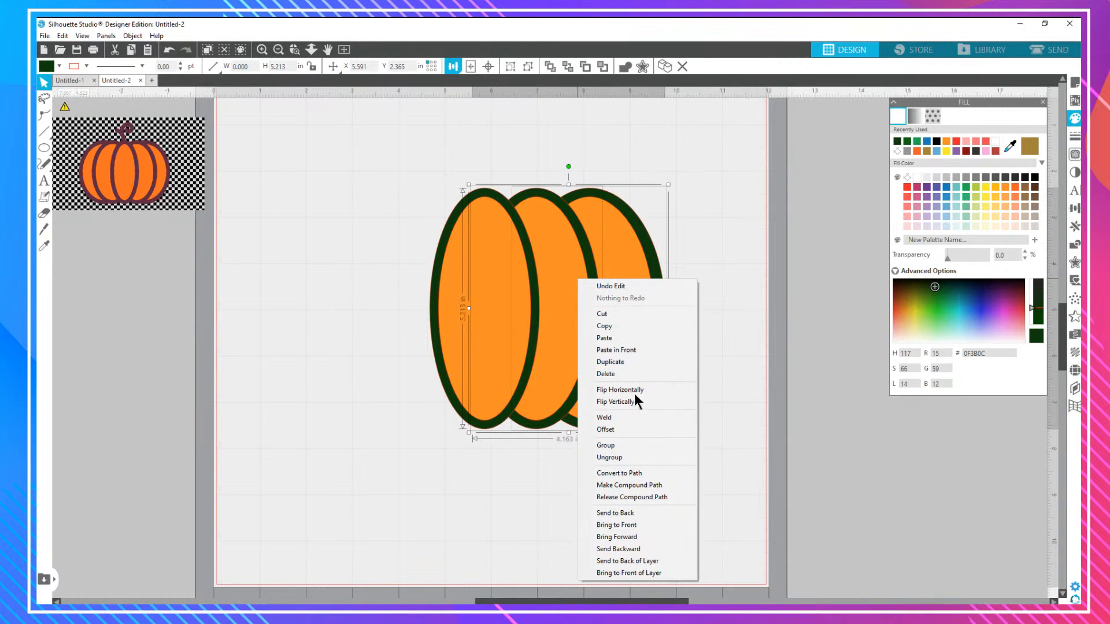
left_click(630, 324)
right_click(387, 284)
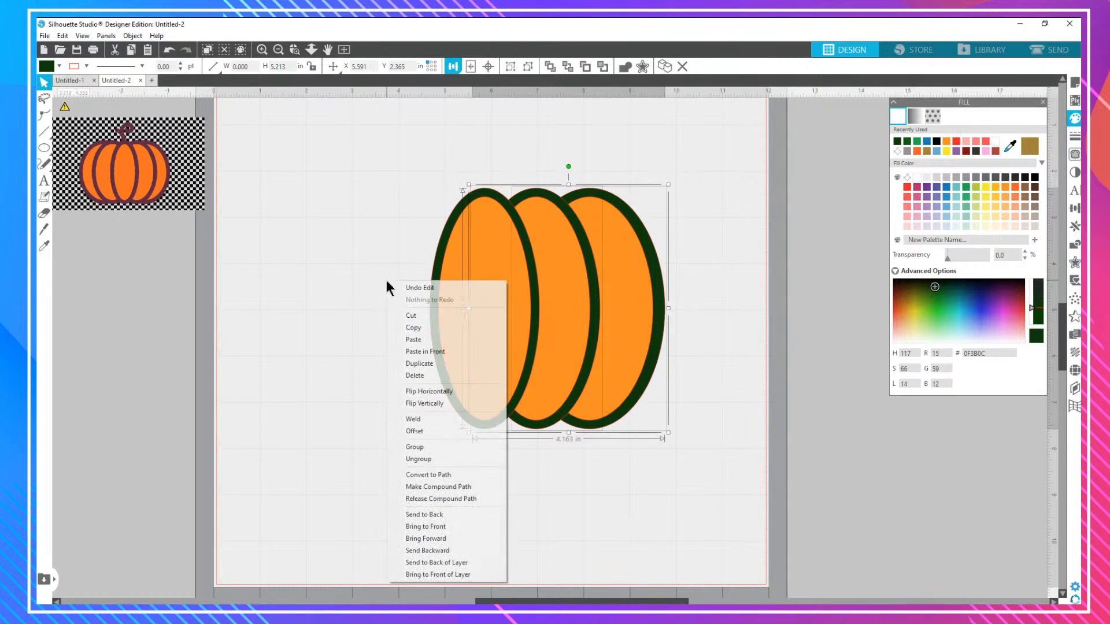
left_click(439, 363)
left_click_drag(503, 305, 319, 302)
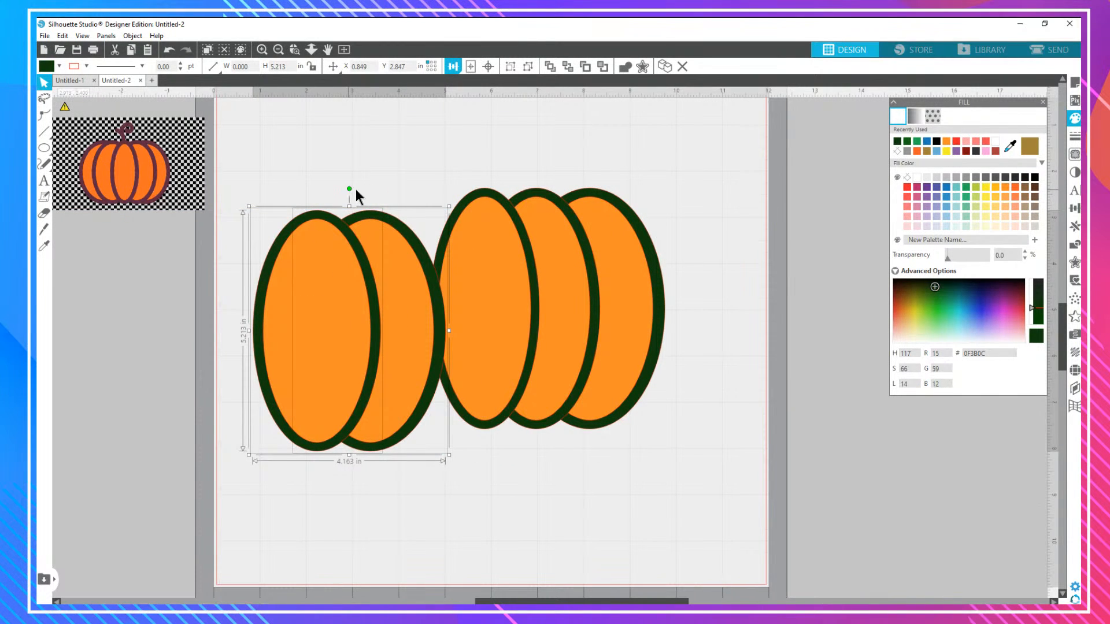
Rotate the duplicated pair 180 degrees and fit it behind the narrow centre ellipse as the pumpkin's left side.
left_click_drag(355, 190, 352, 509)
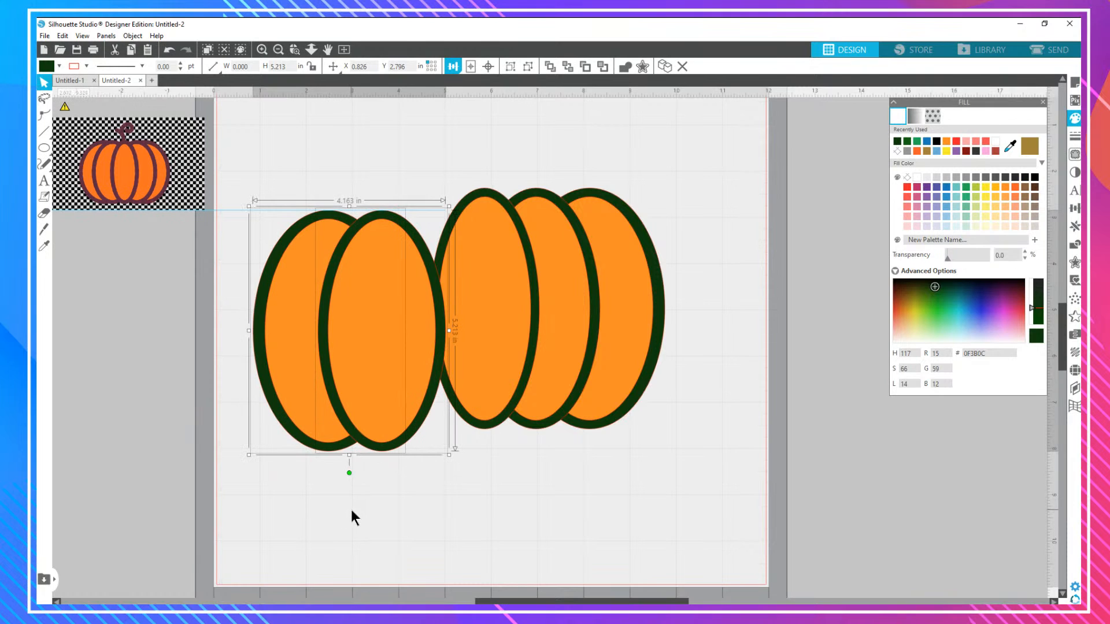
left_click_drag(377, 320, 401, 297)
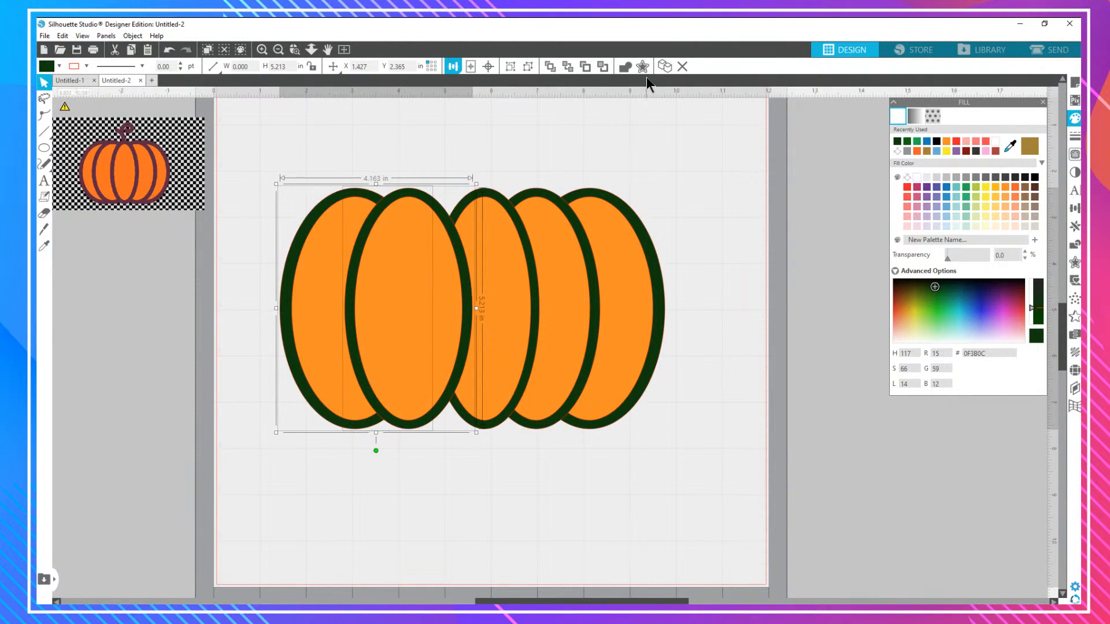
left_click(604, 71)
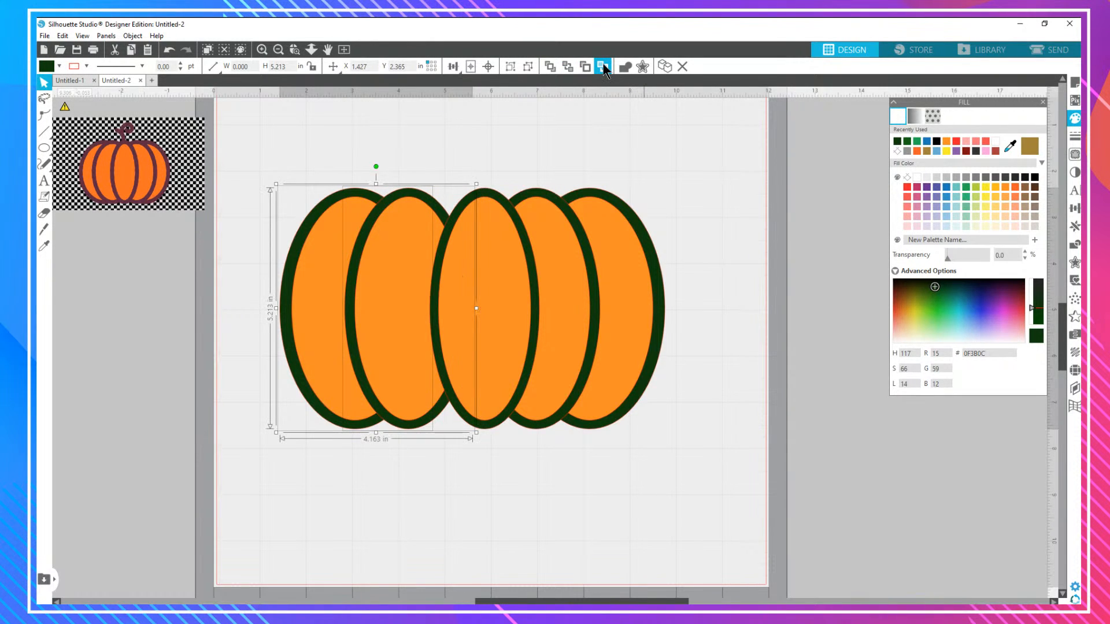
left_click_drag(418, 218, 439, 221)
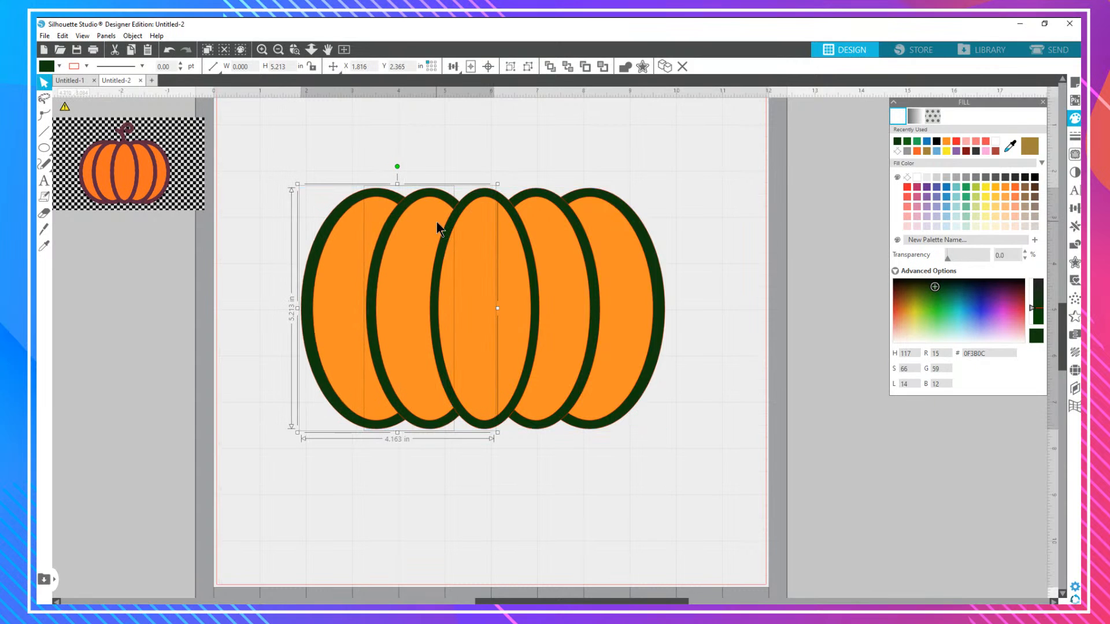
left_click(704, 200)
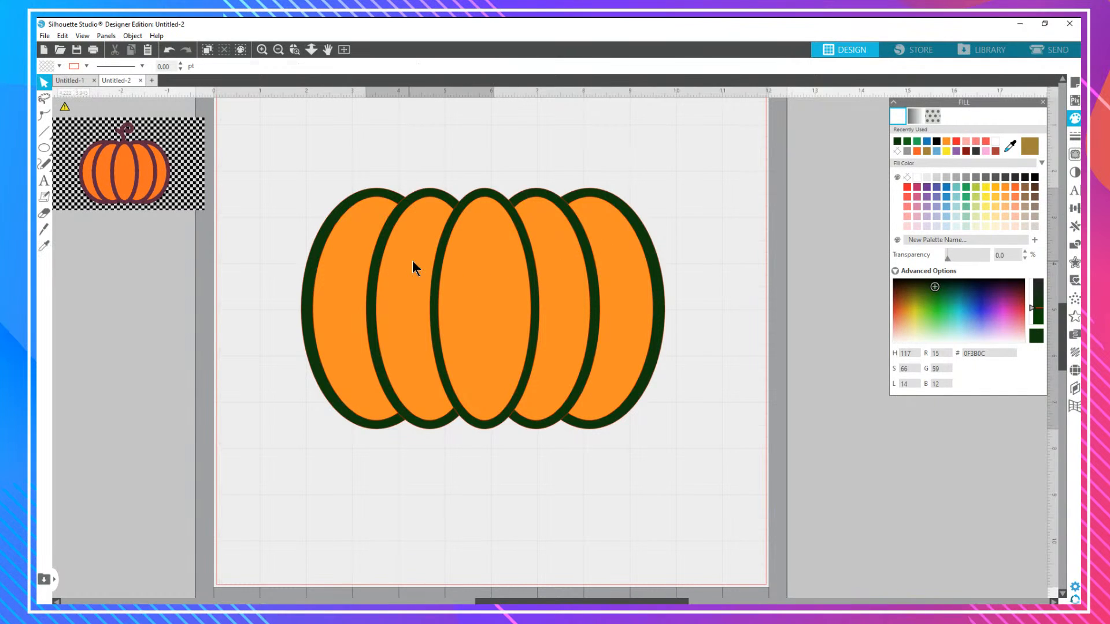
Even out the segment spacing by nudging both inner side ellipses to the right and the far-left ellipse outward.
left_click_drag(412, 266, 415, 262)
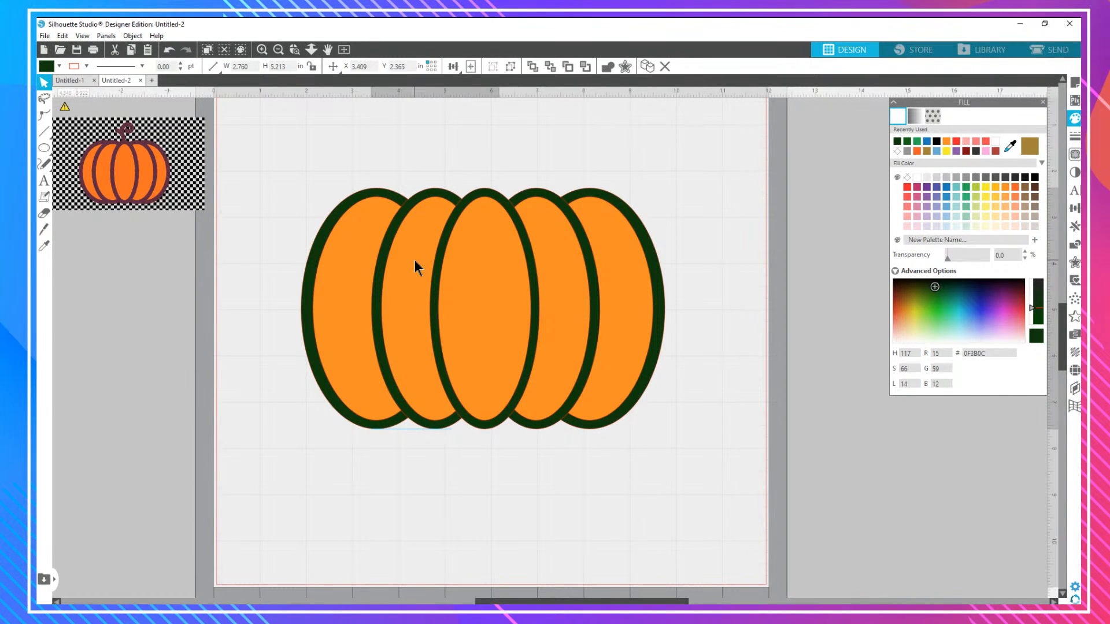
left_click_drag(361, 267, 355, 266)
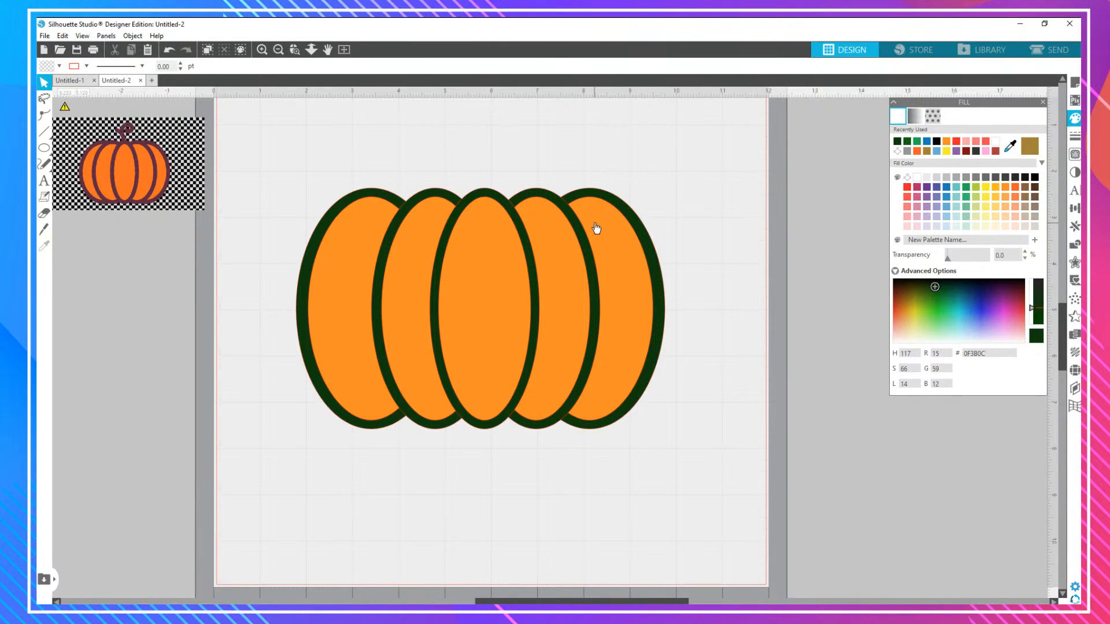
left_click_drag(573, 297, 583, 292)
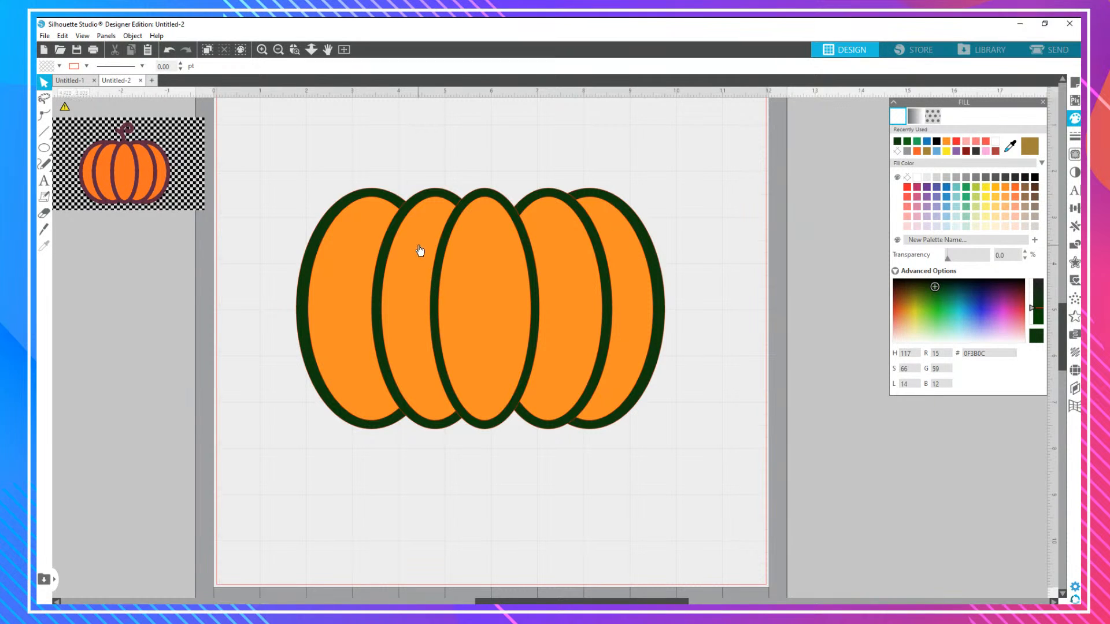
Select all five pumpkin ellipses and align their middles vertically.
left_click_drag(684, 182, 263, 477)
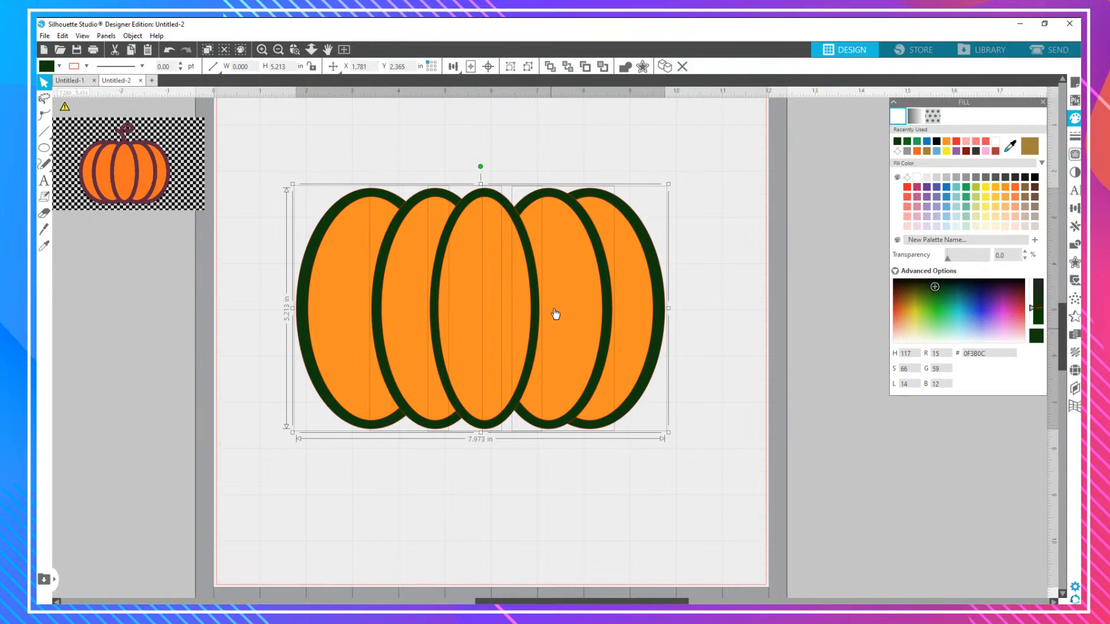
left_click(453, 67)
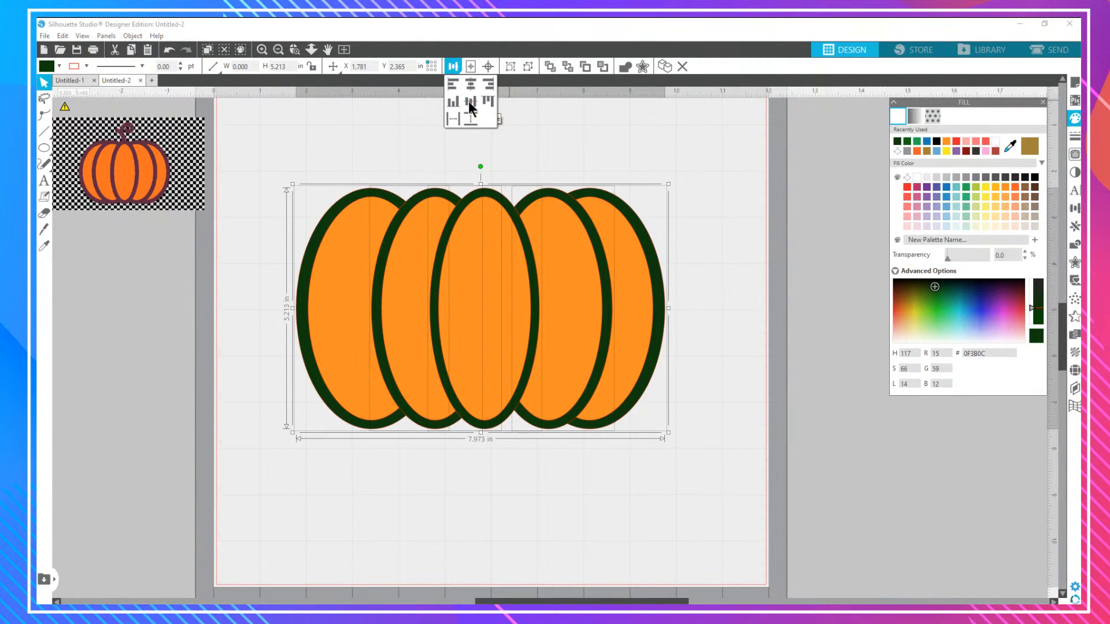
left_click(587, 141)
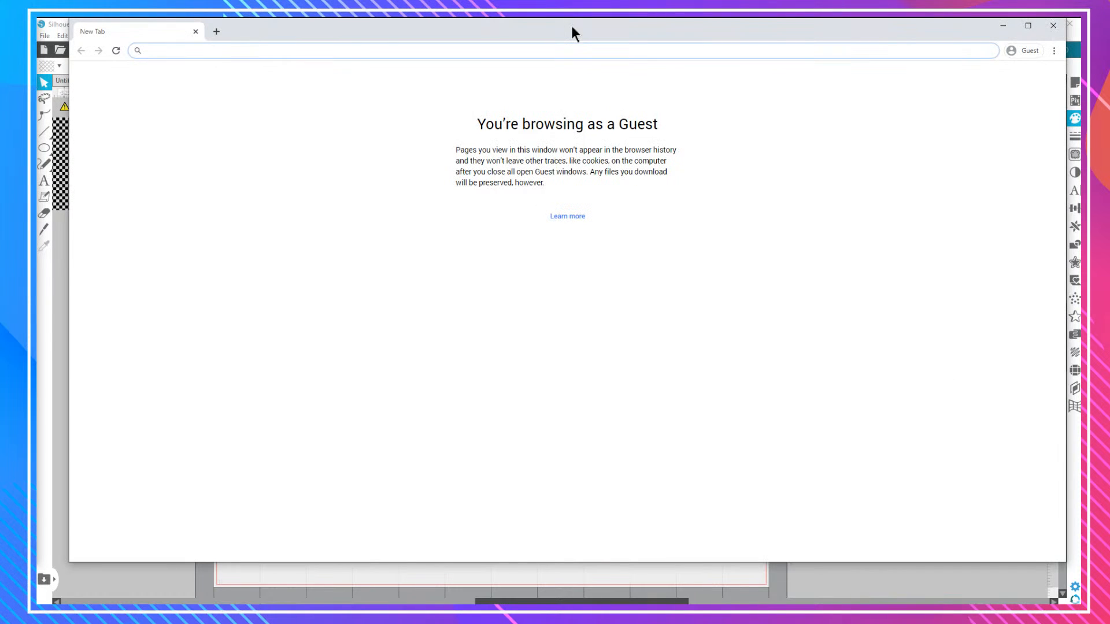
Maximize the browser window and open the Silhouette machine setup page at silhouetteamerica.com.
double_click(572, 27)
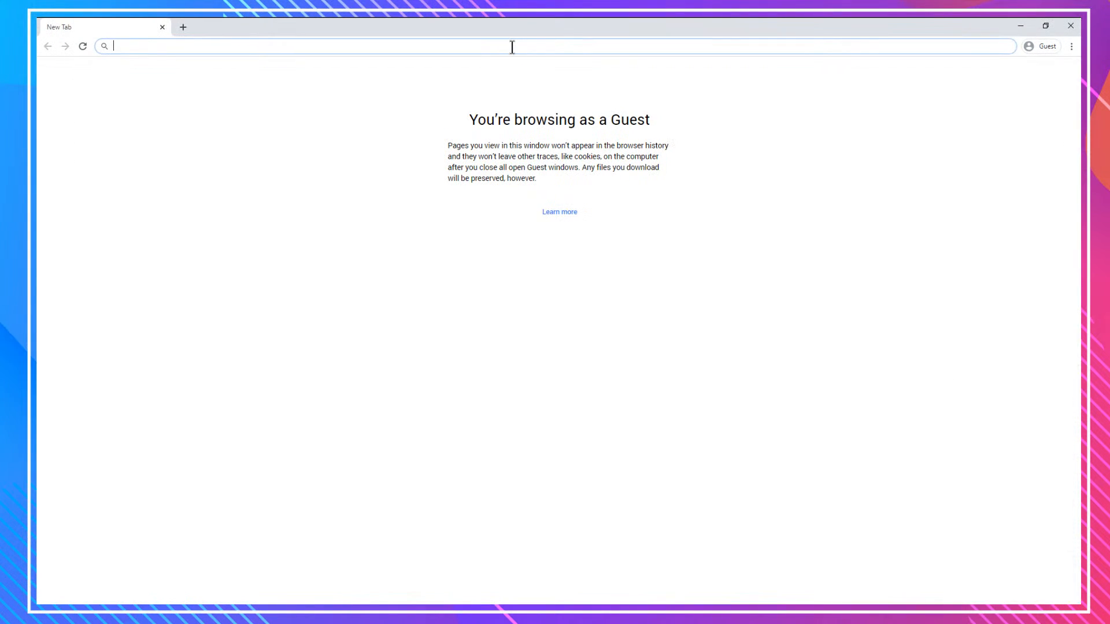
type("silhouette")
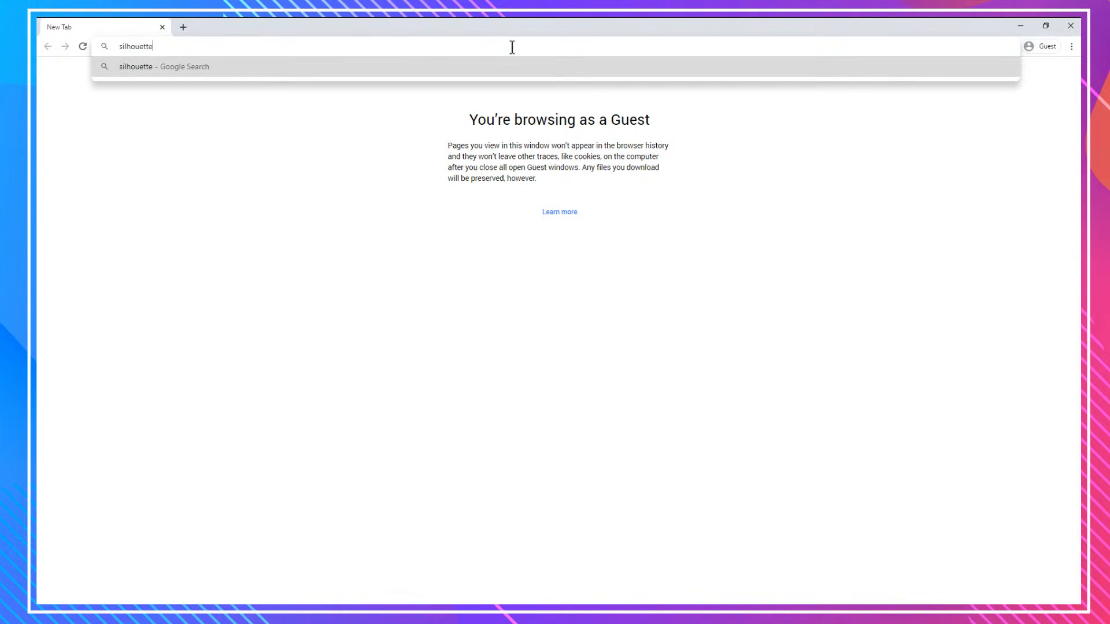
type("america.com")
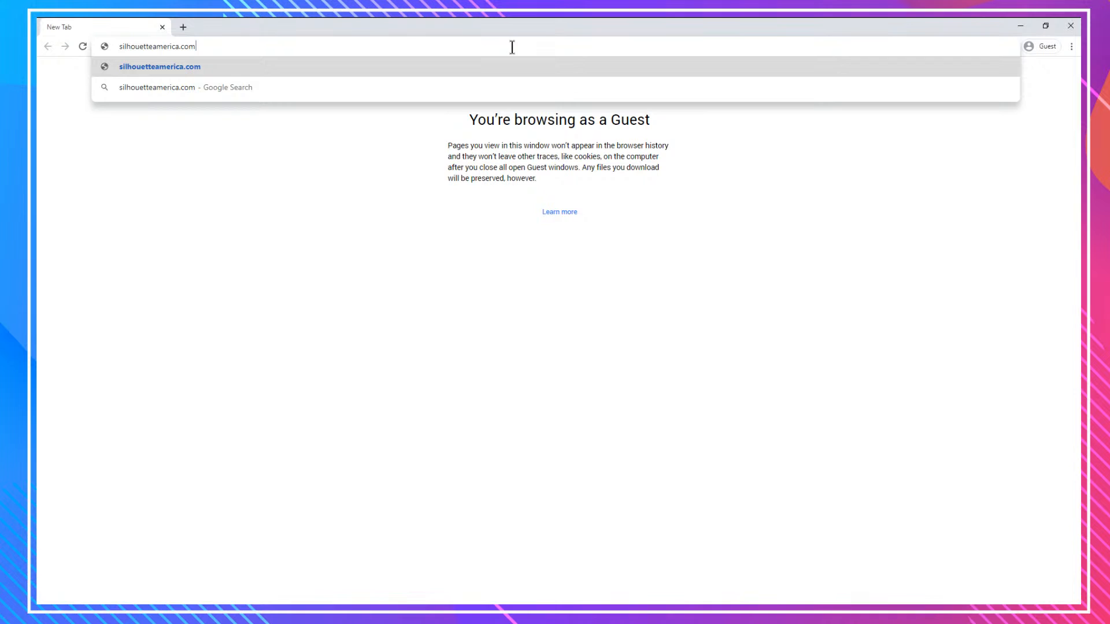
key("Return")
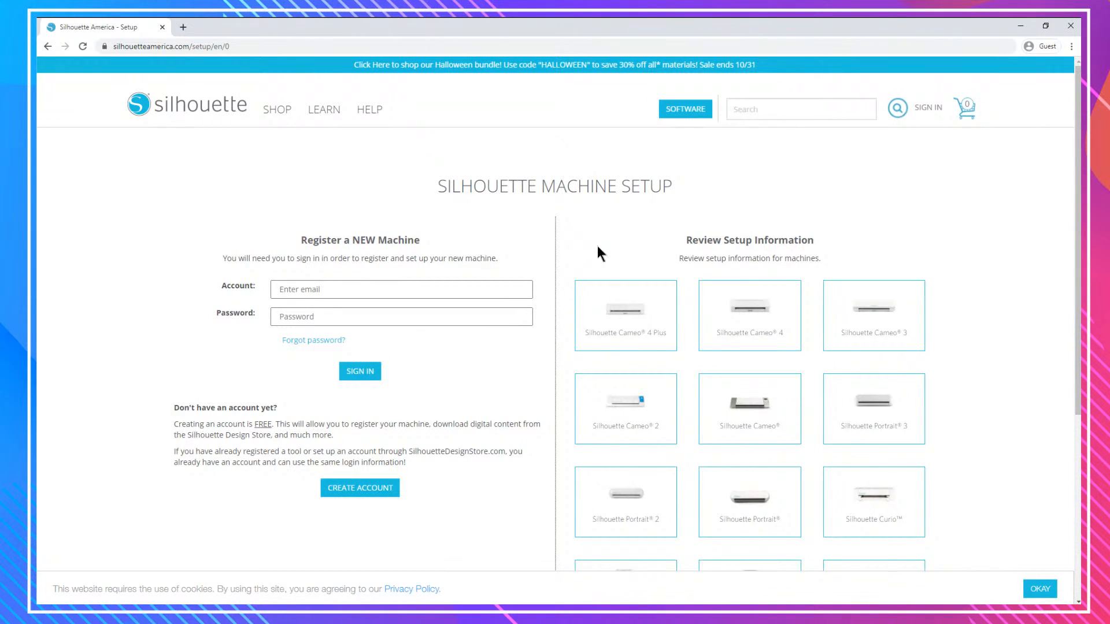
Review the Silhouette Cameo 4 software download and installation instructions for Mac and Windows, and close the page.
left_click(771, 316)
left_click(491, 245)
scroll(490, 325, "down", 2)
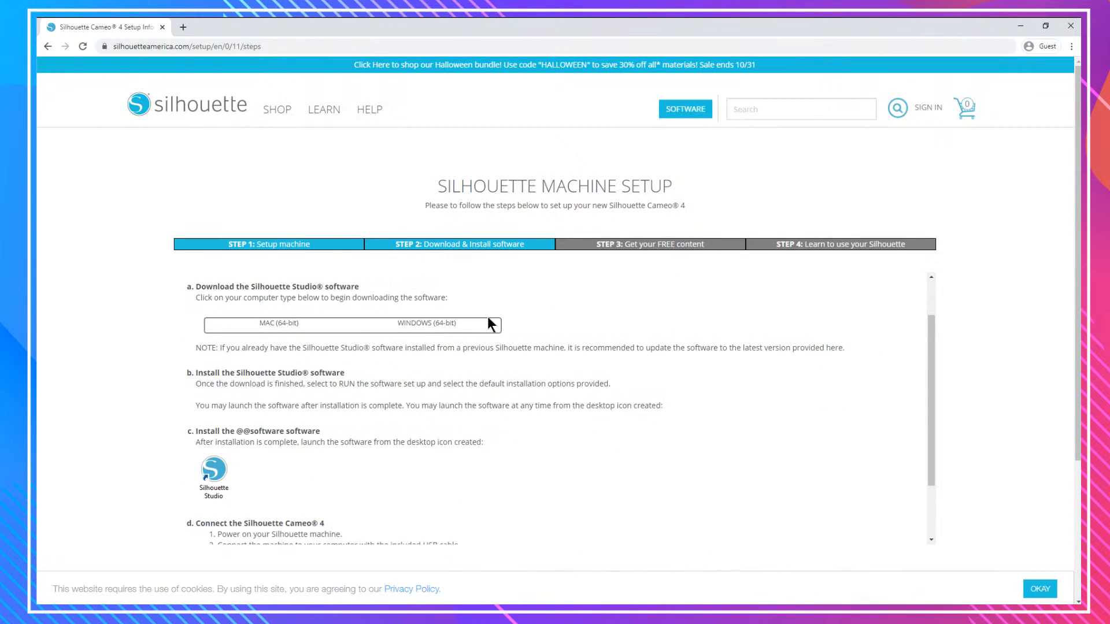
scroll(405, 312, "down", 1)
scroll(329, 306, "up", 2)
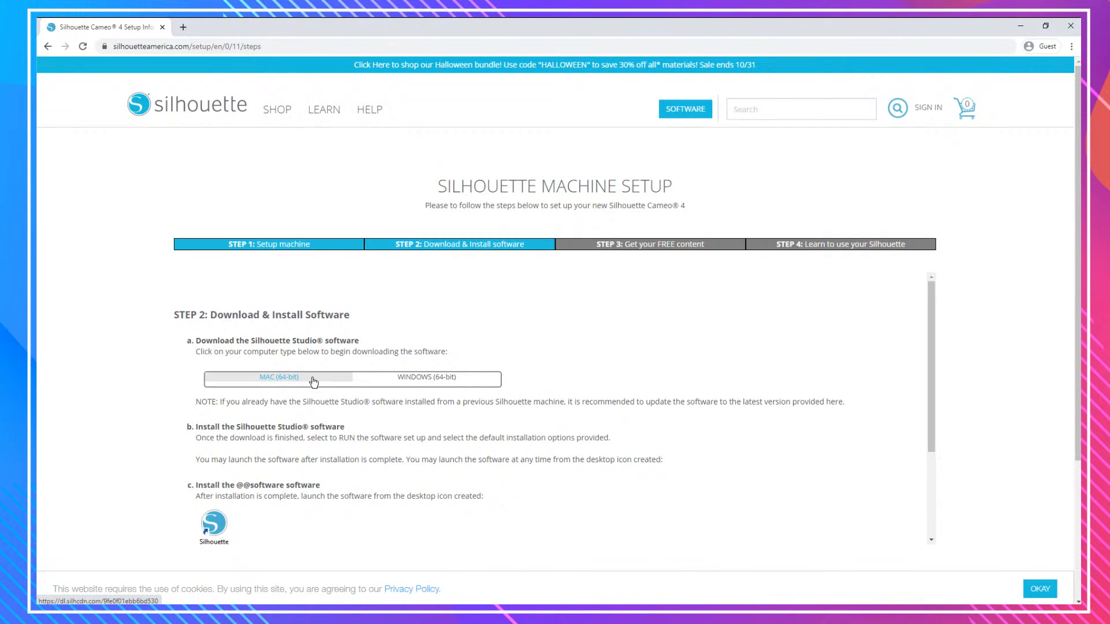
left_click(163, 26)
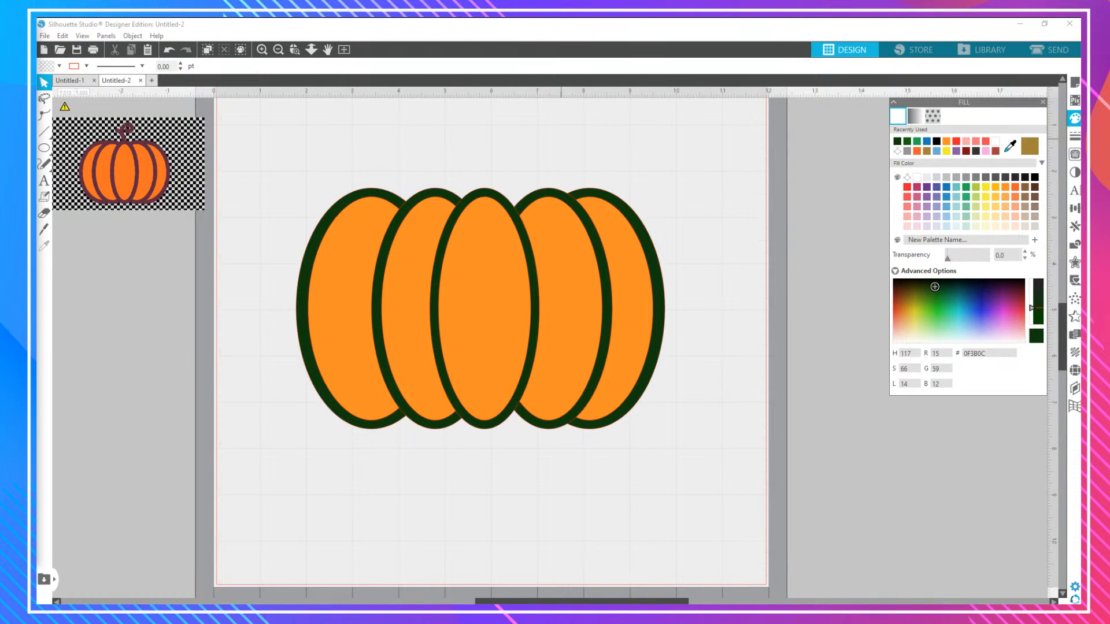
Group the two inner side ellipses on either side of the pumpkin's centre ellipse.
left_click(591, 145)
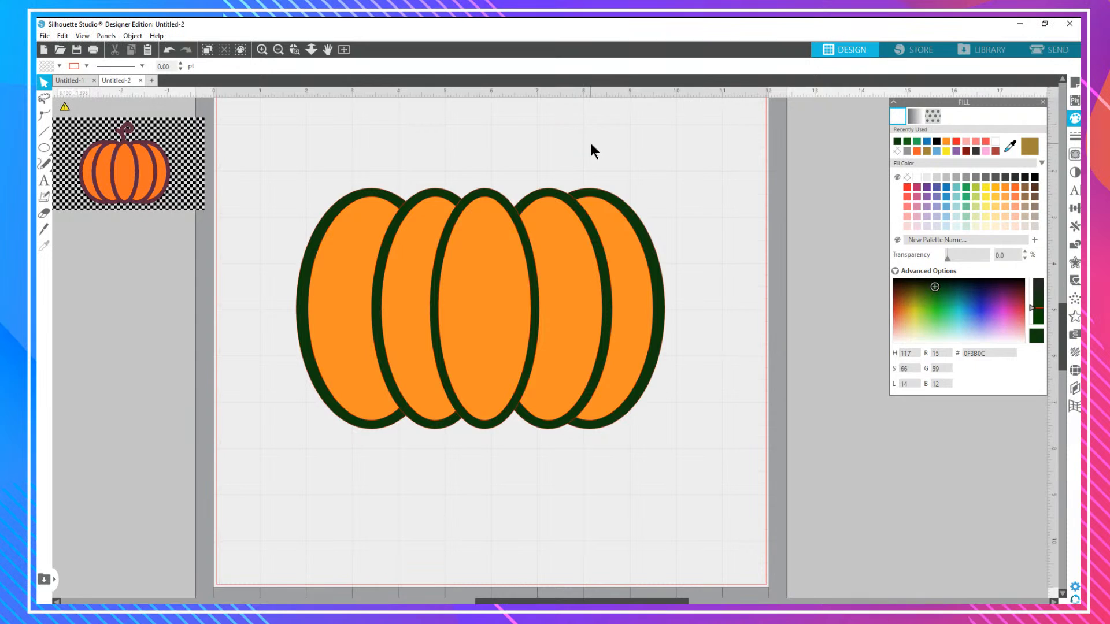
left_click(414, 248)
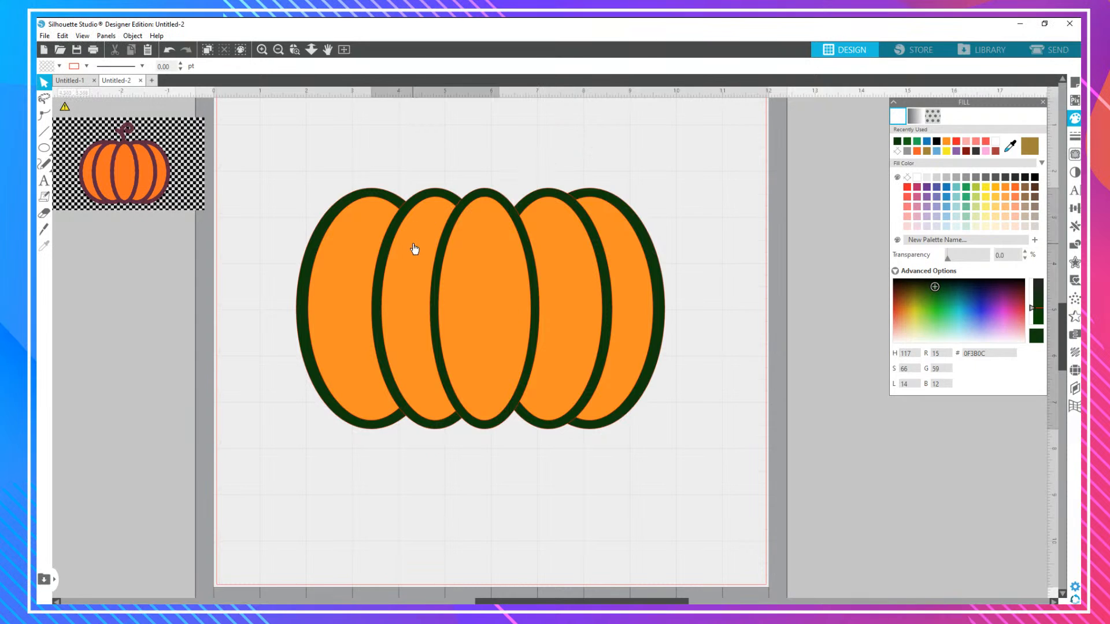
left_click(560, 251, "shift")
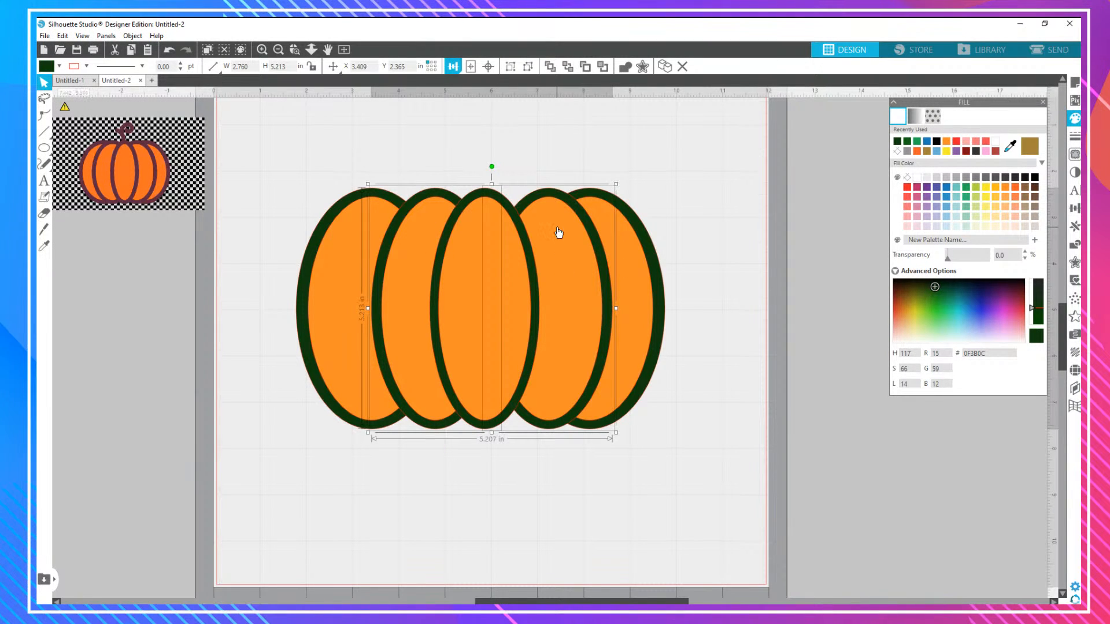
key("i")
key("v")
right_click(557, 227)
left_click(600, 393)
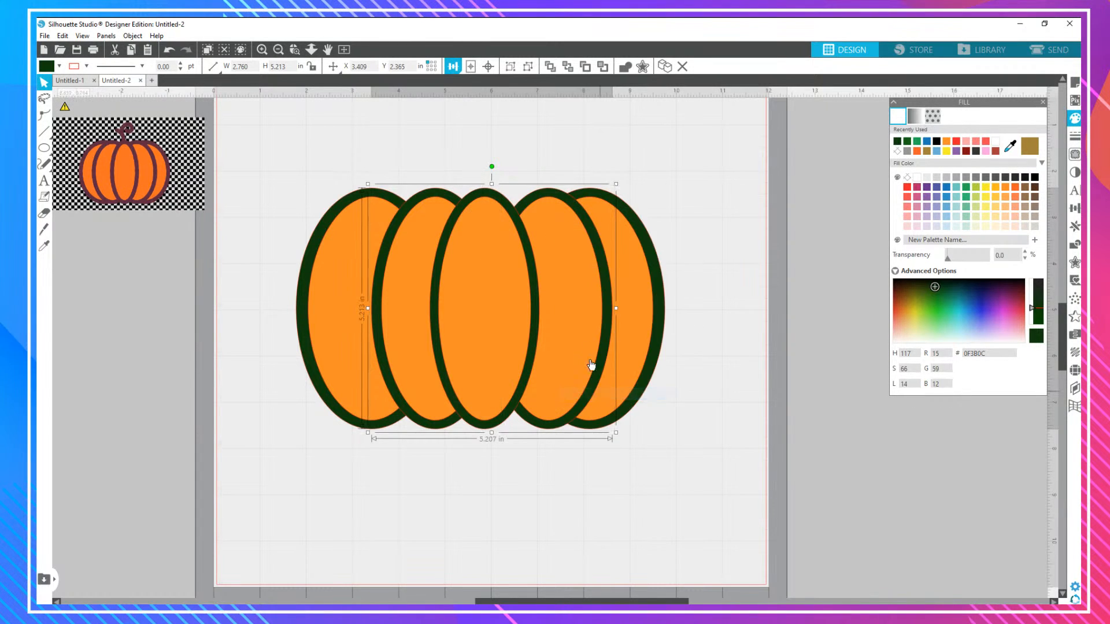
Shift the far-left ellipse slightly inward and group it with the far-right ellipse.
left_click(647, 284)
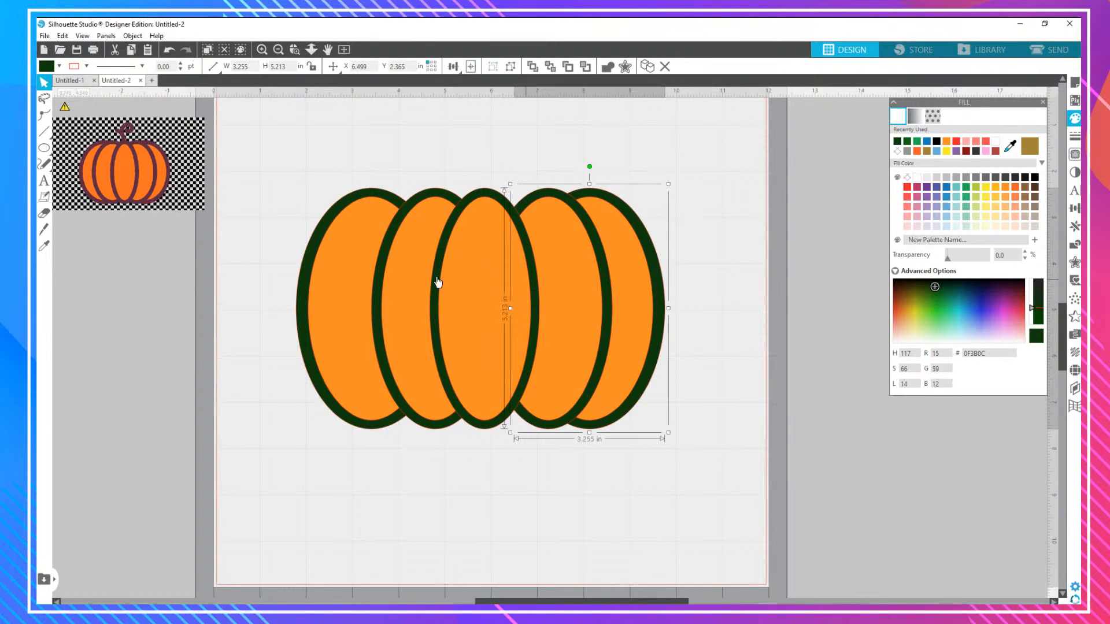
left_click(354, 282)
left_click_drag(358, 281, 369, 283)
left_click(648, 304, "shift")
right_click(634, 249)
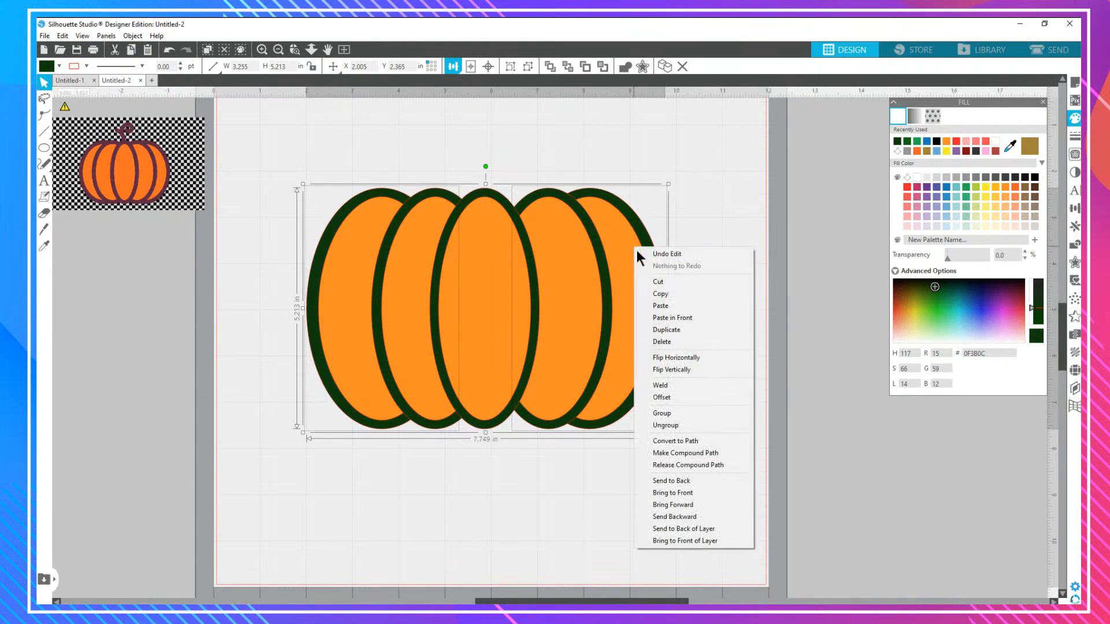
left_click(677, 414)
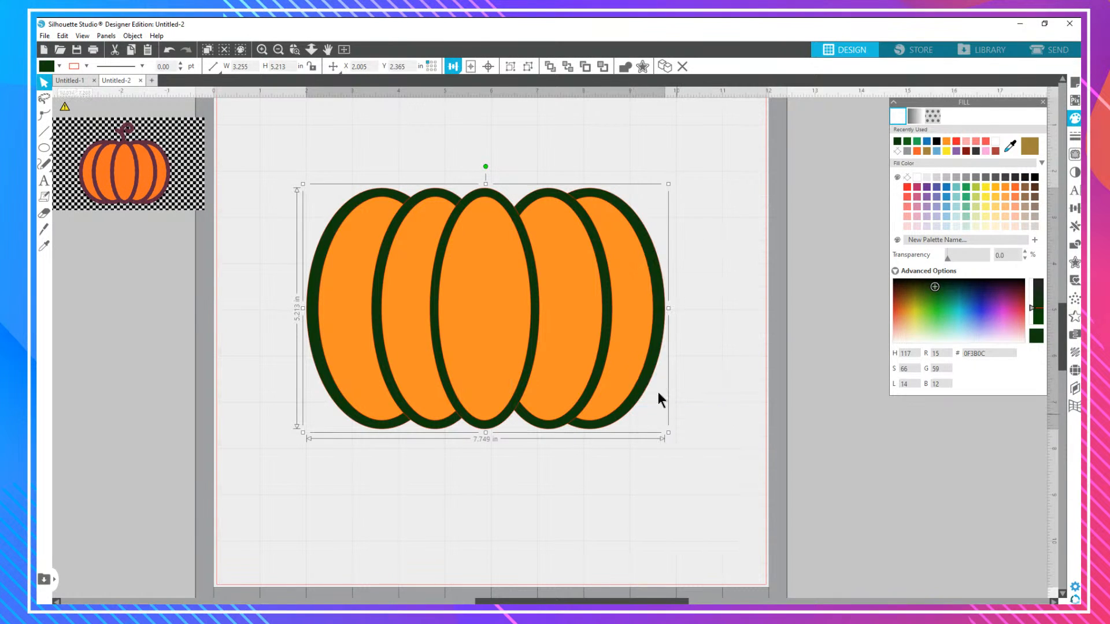
Select the whole pumpkin and align the centre ellipse and both groups to a common vertical centre line.
left_click_drag(729, 147, 283, 460)
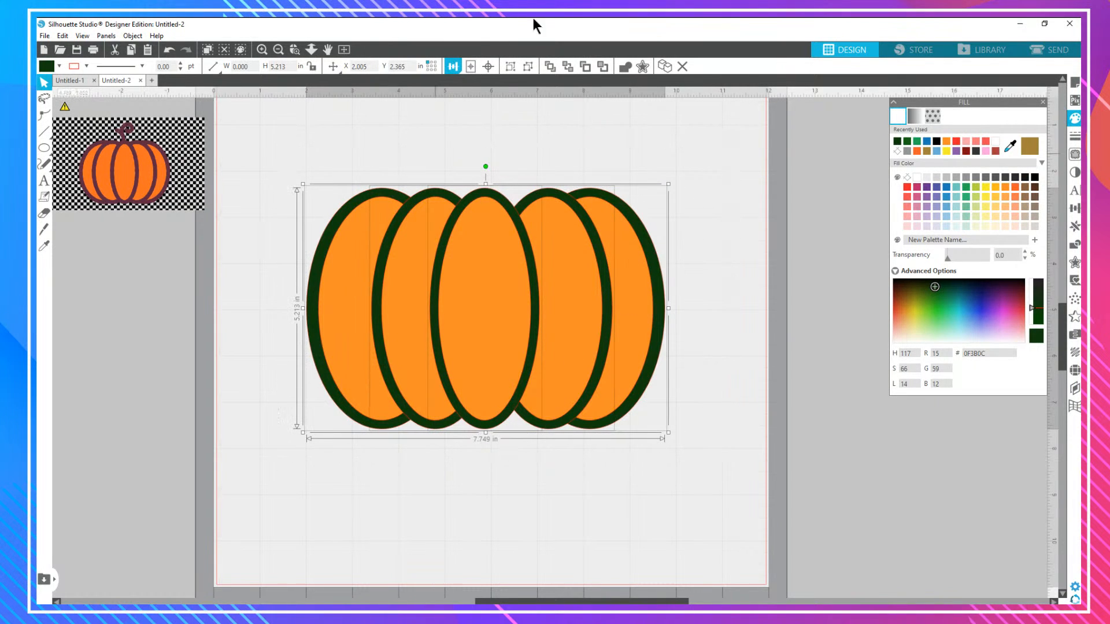
left_click(456, 67)
left_click(472, 84)
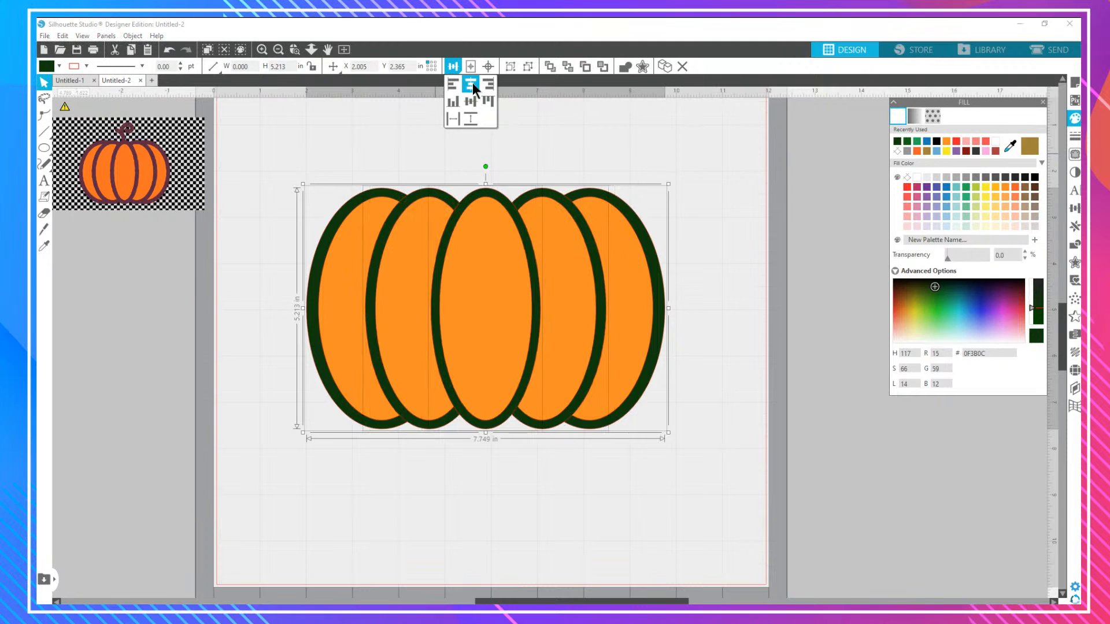
left_click(677, 131)
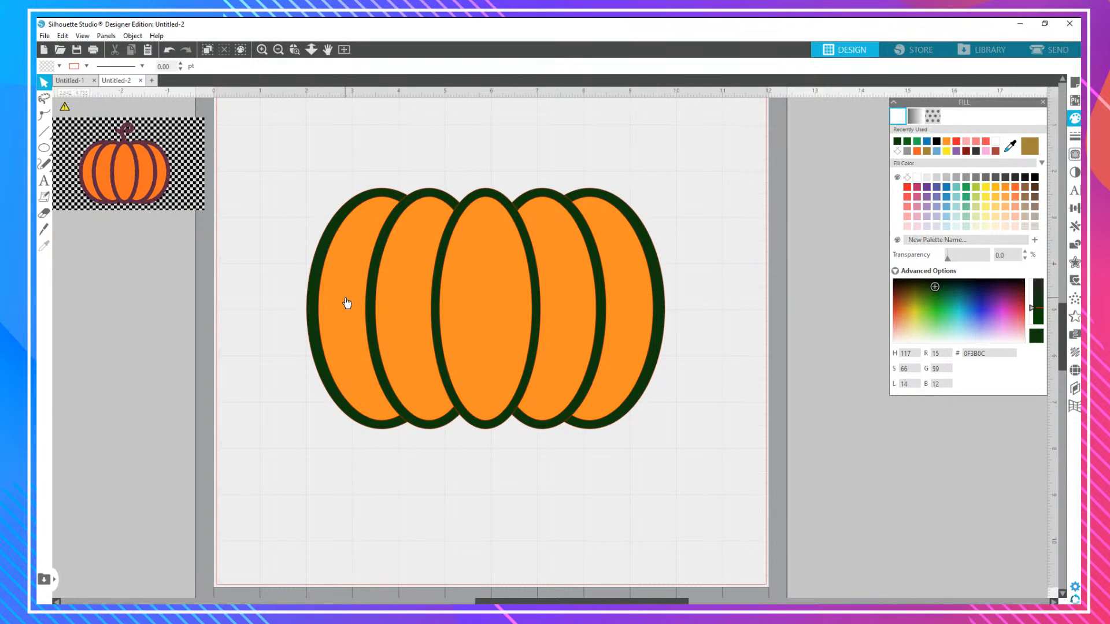
Check the overlapping pumpkin cut lines in the Send view and return to the Design view.
scroll(641, 281, "down", 1)
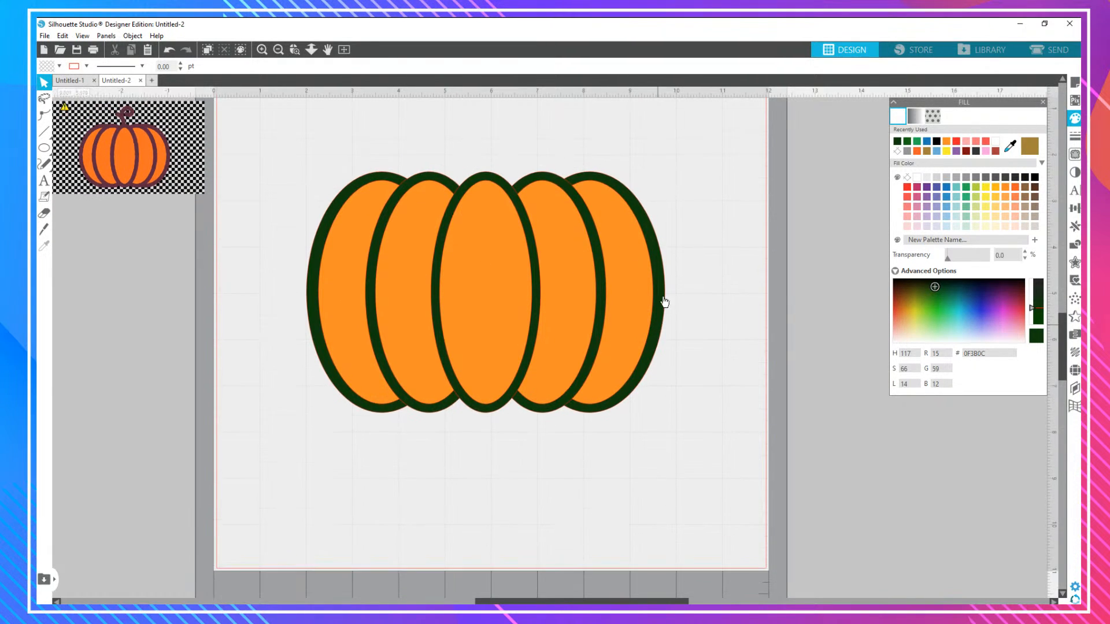
scroll(706, 190, "up", 2)
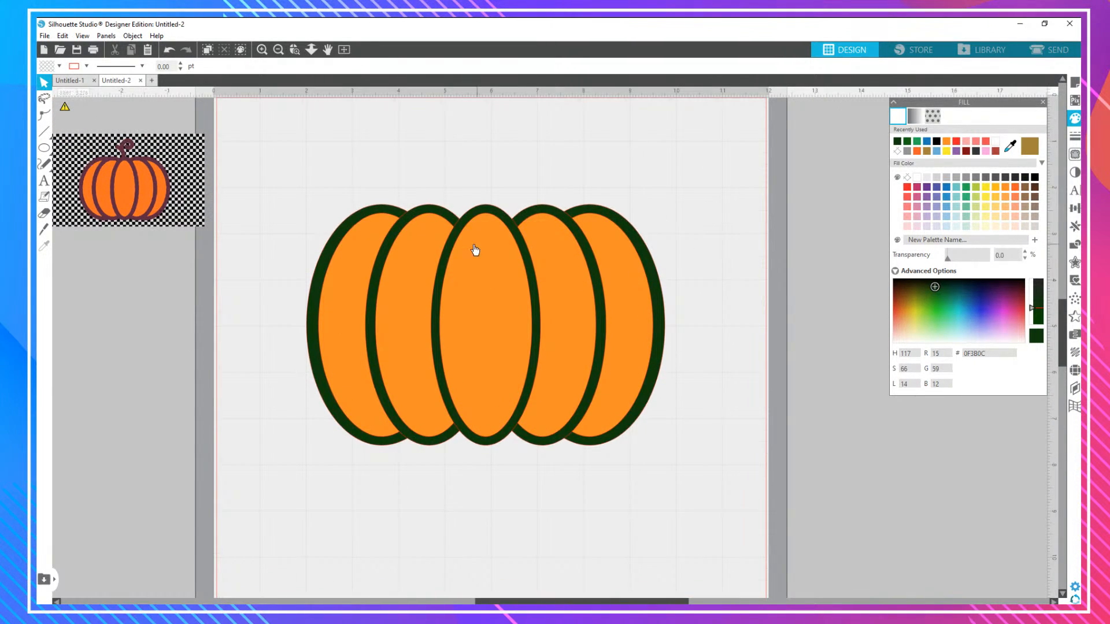
left_click(1046, 49)
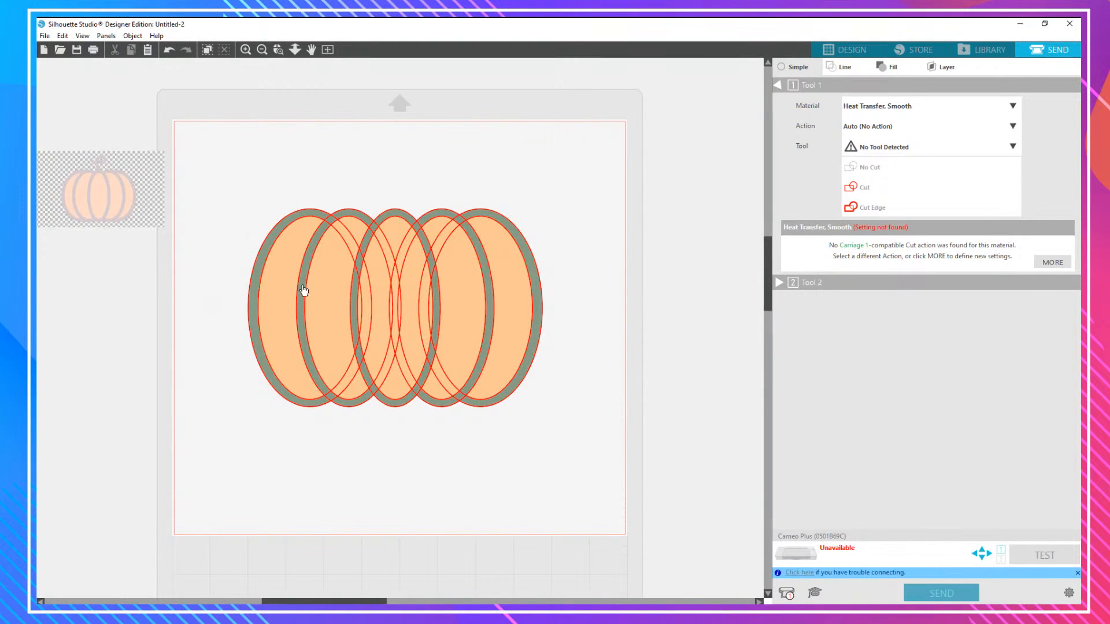
left_click(845, 52)
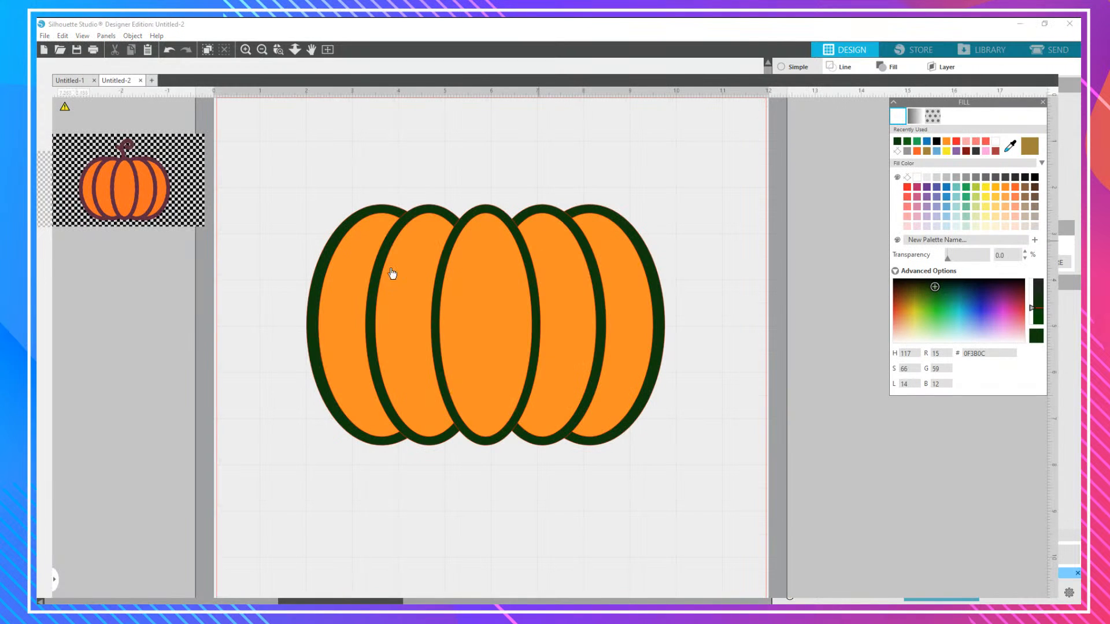
scroll(566, 289, "down", 5)
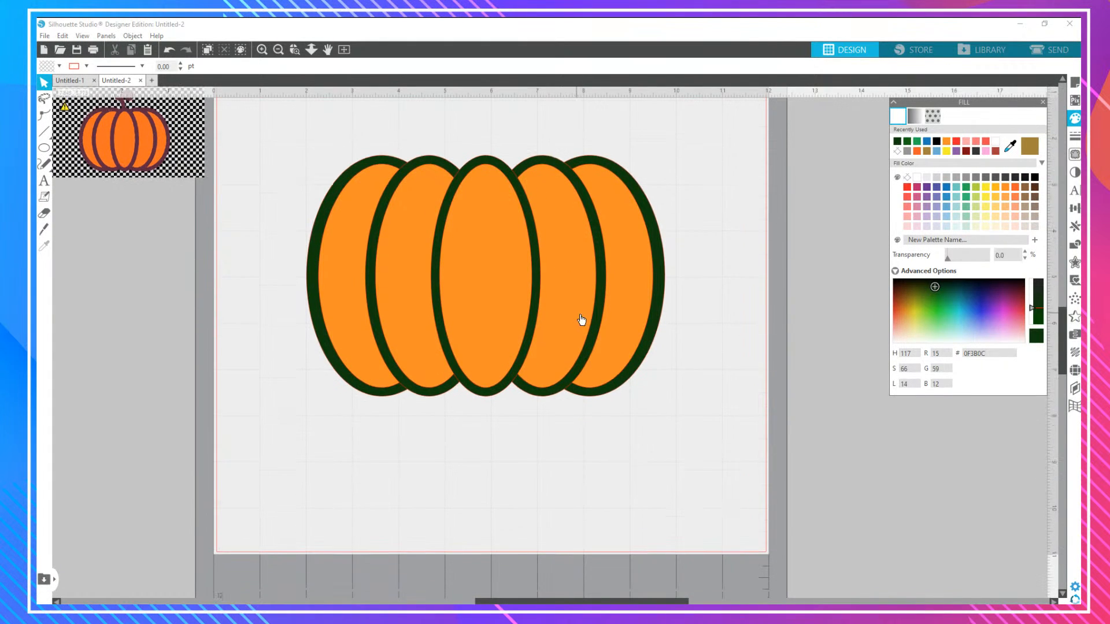
scroll(589, 314, "up", 6)
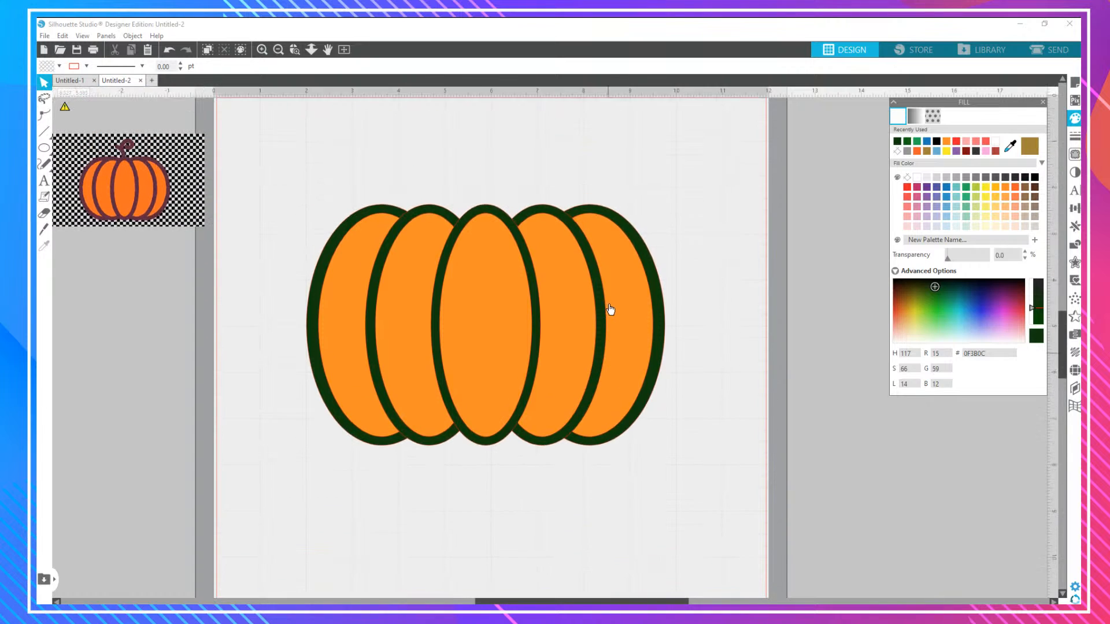
Move the whole pumpkin to the upper part of the page and scale it down to about 5.94 by 3.99 in.
left_click(521, 355)
left_click_drag(461, 382, 467, 278)
scroll(667, 399, "down", 2)
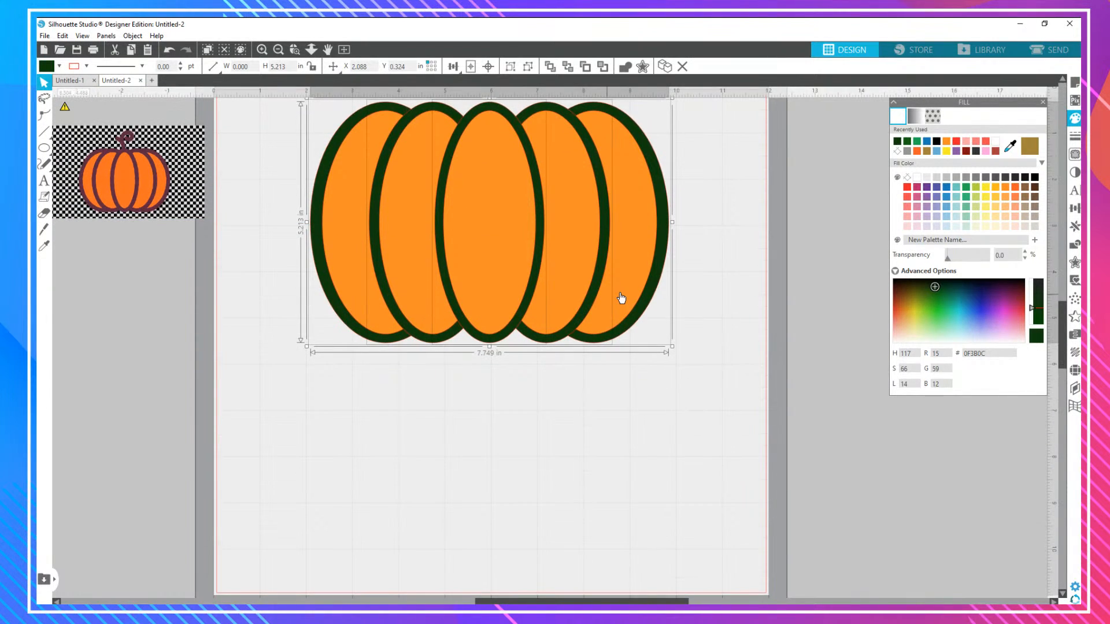
left_click_drag(650, 337, 581, 296)
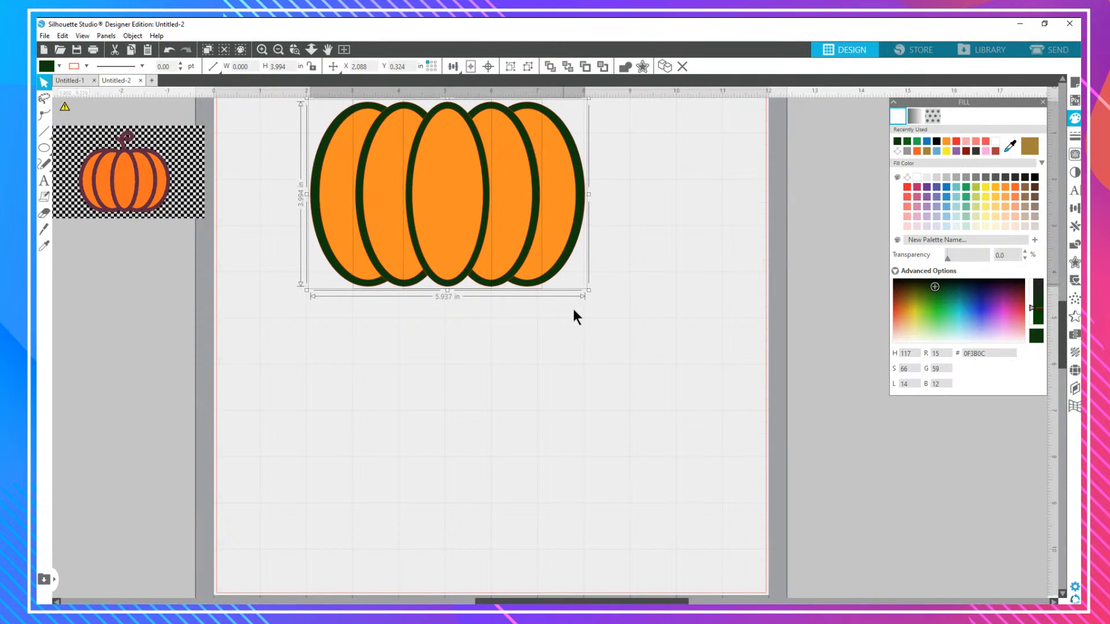
Duplicate the whole pumpkin and place the copy directly below the original.
left_click(673, 203)
left_click(356, 208)
key("ctrl+d")
left_click_drag(455, 295, 418, 471)
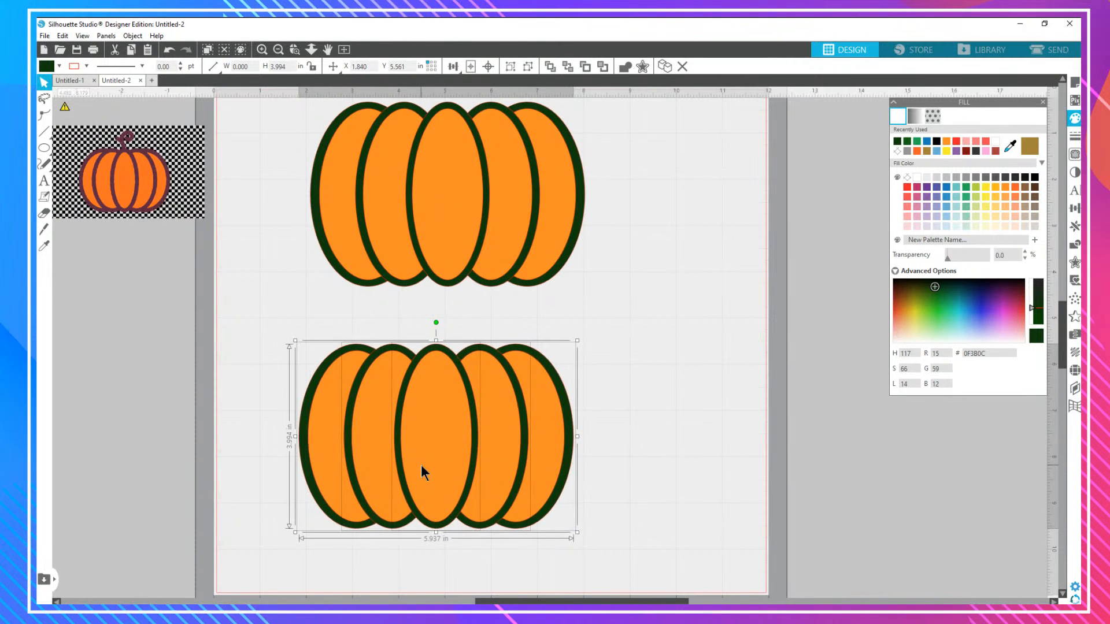
left_click(658, 304)
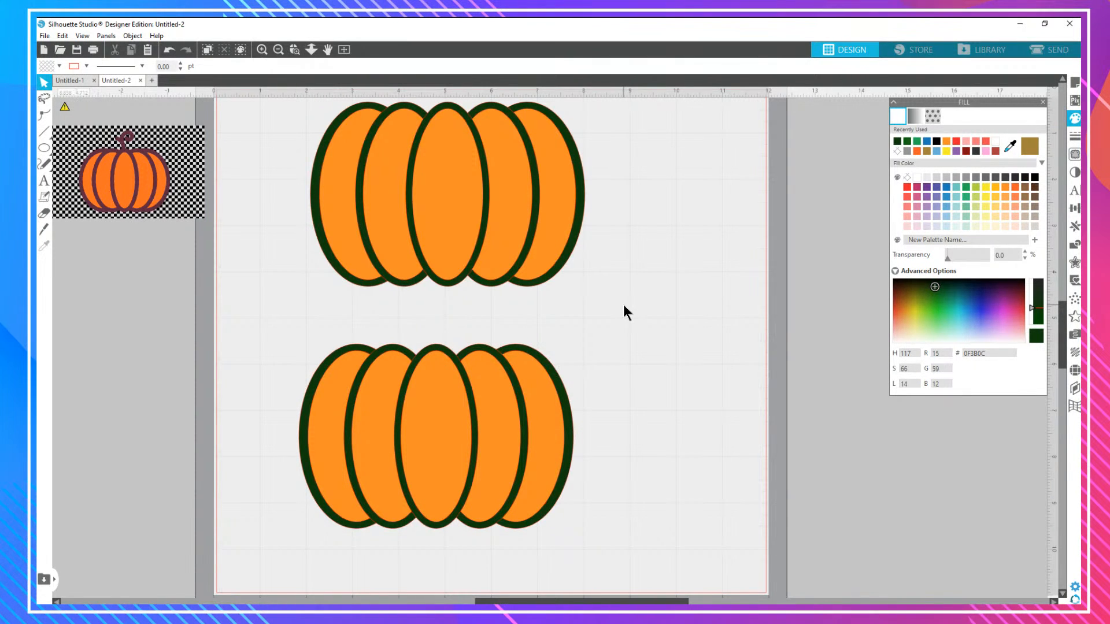
Select the entire upper pumpkin and ungroup it repeatedly until every ellipse is a separate shape.
left_click(509, 194)
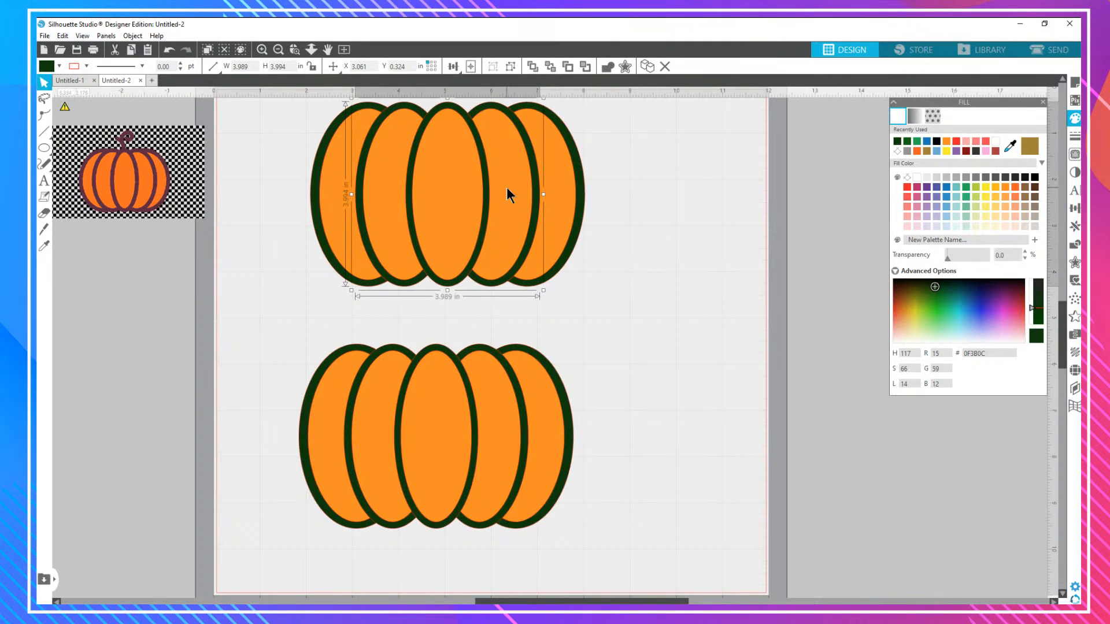
left_click_drag(632, 177, 295, 182)
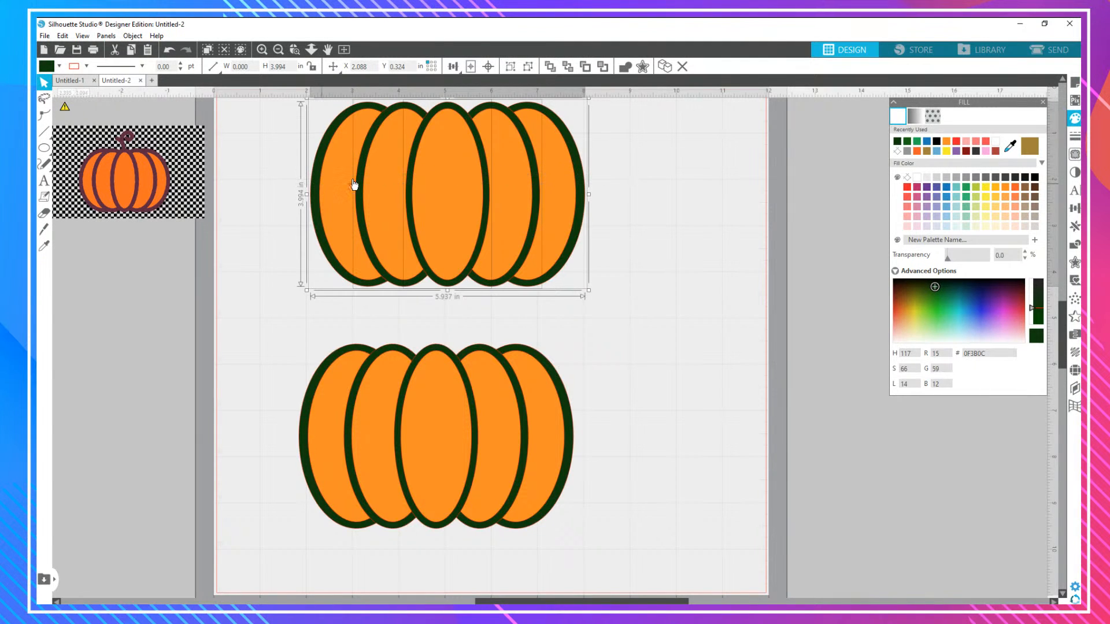
right_click(379, 184)
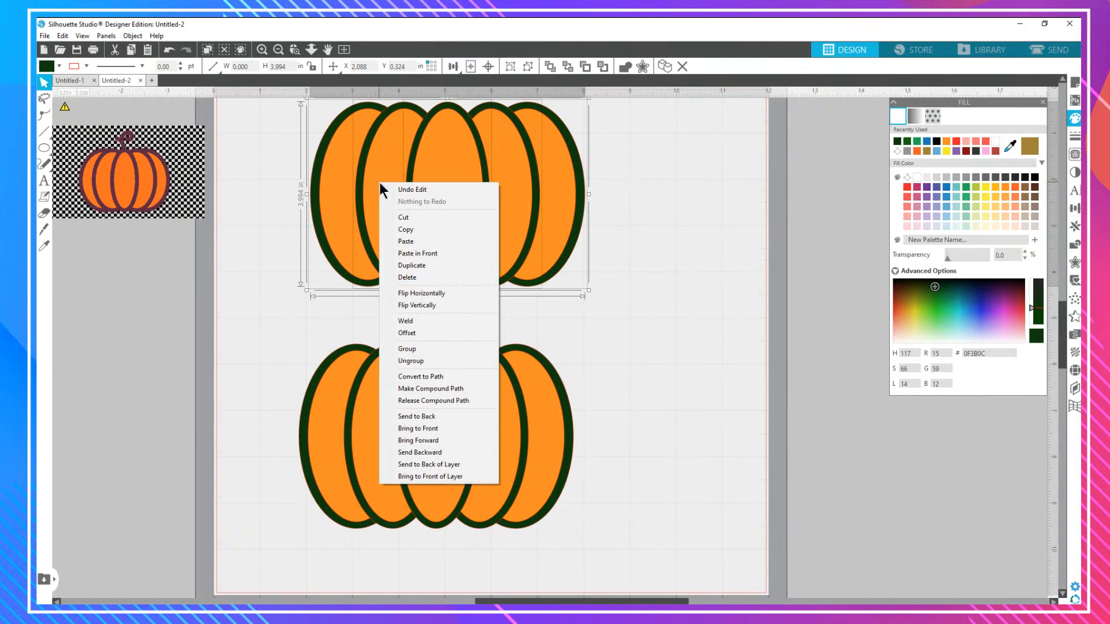
left_click(415, 359)
right_click(522, 209)
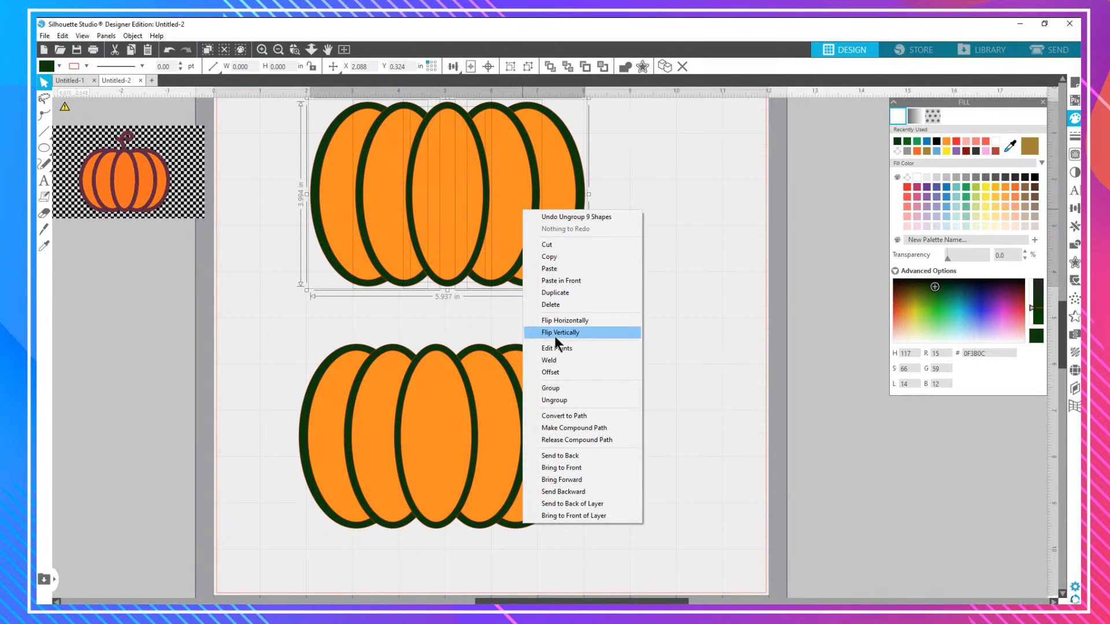
left_click(568, 400)
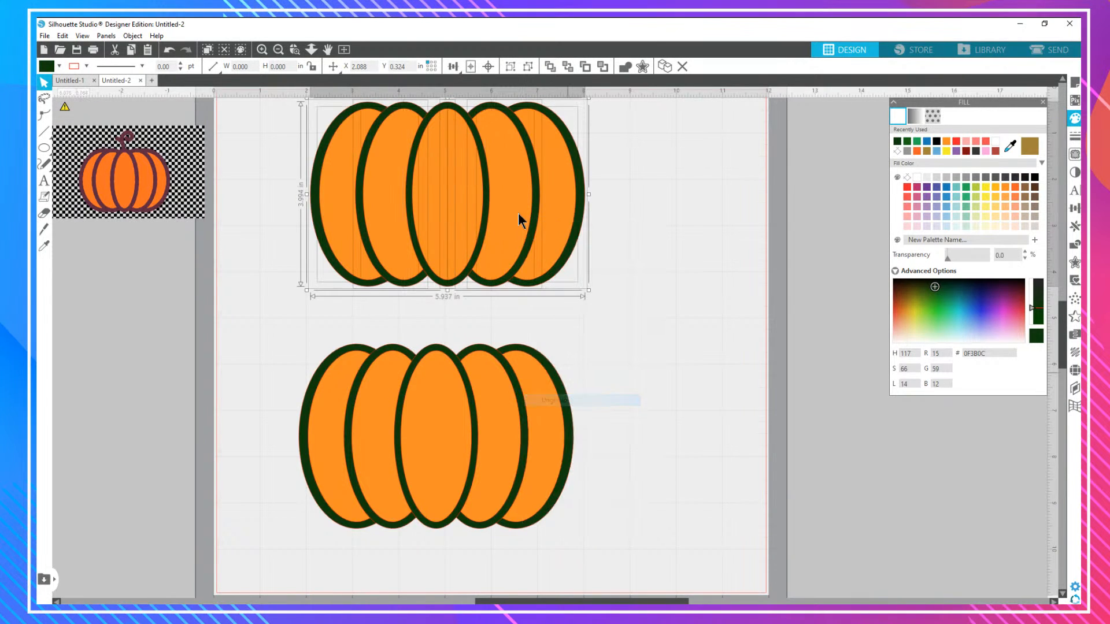
right_click(502, 158)
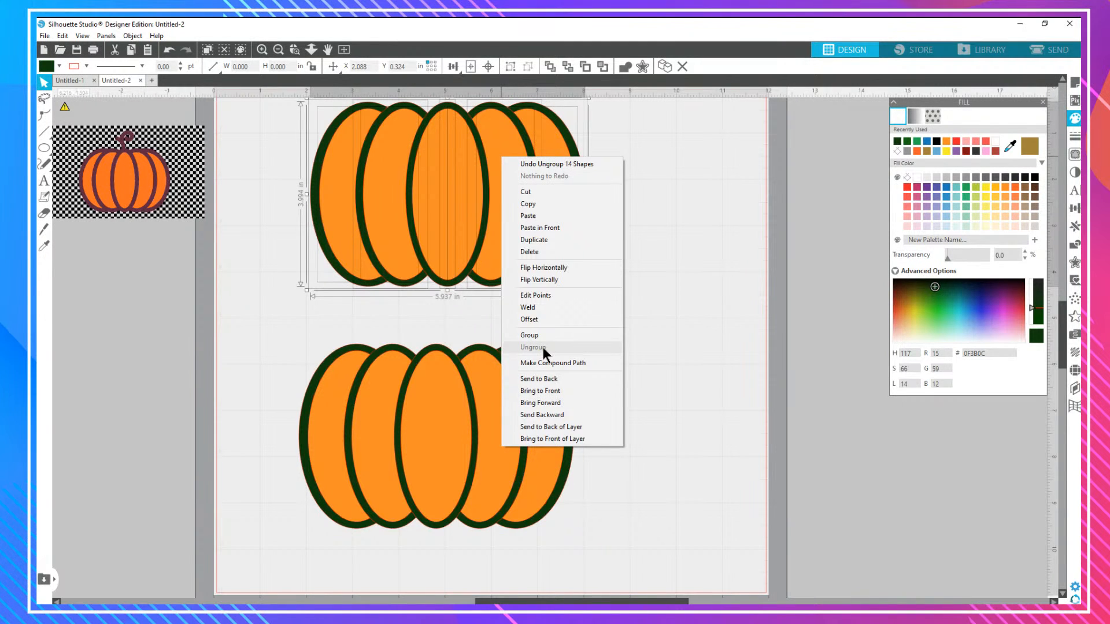
left_click(665, 206)
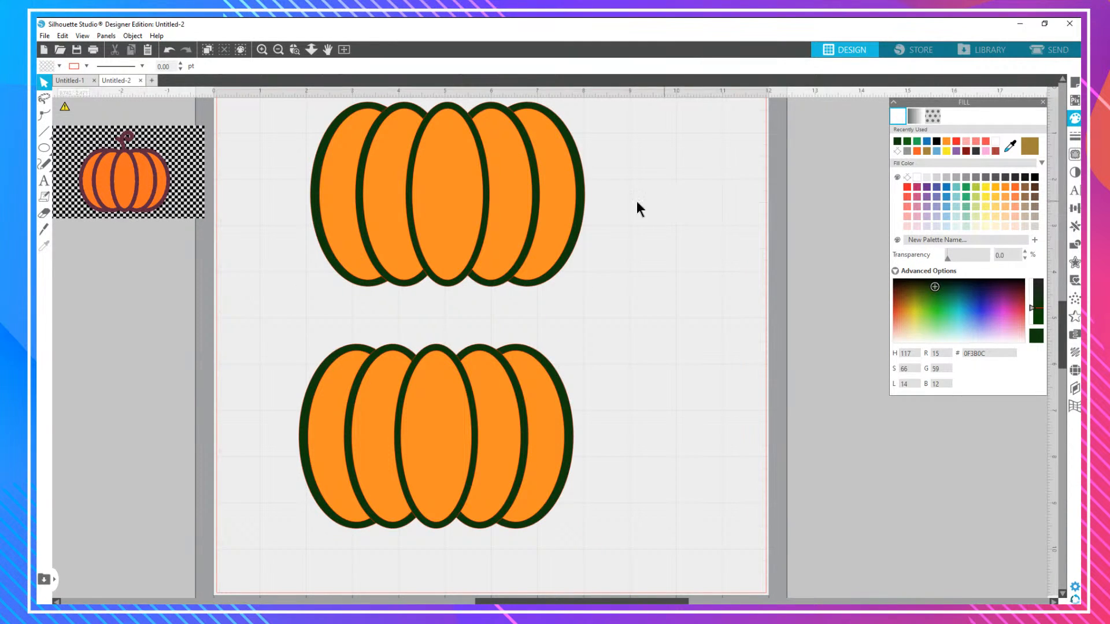
Weld the five dark green border ellipses of the upper pumpkin into one silhouette, leaving the orange ellipses separate.
left_click(529, 291)
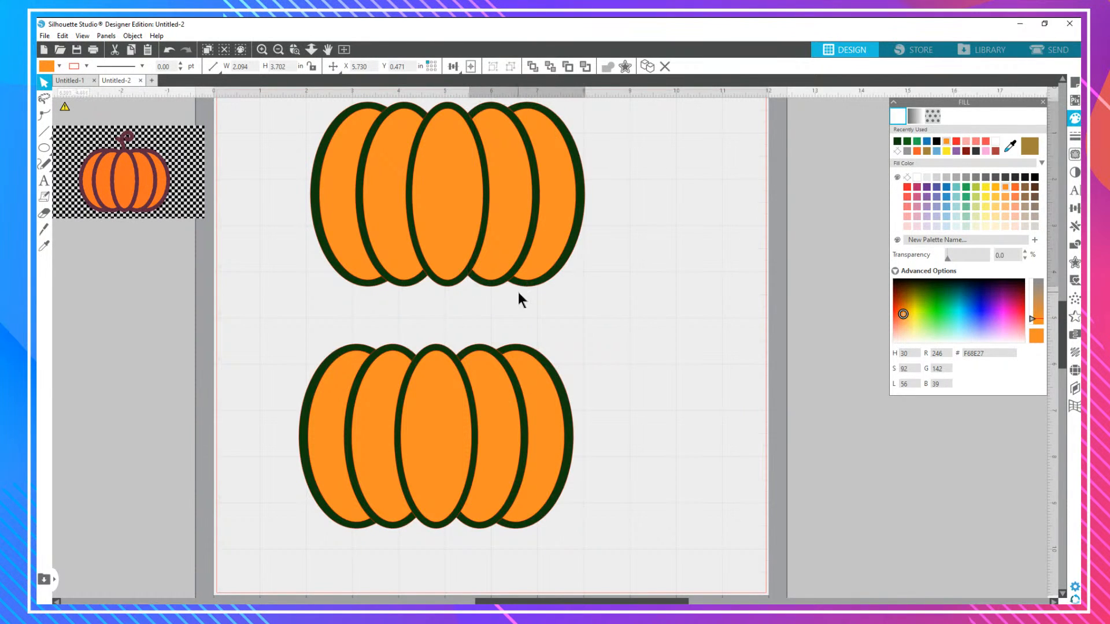
left_click(518, 293)
left_click_drag(598, 311, 324, 285)
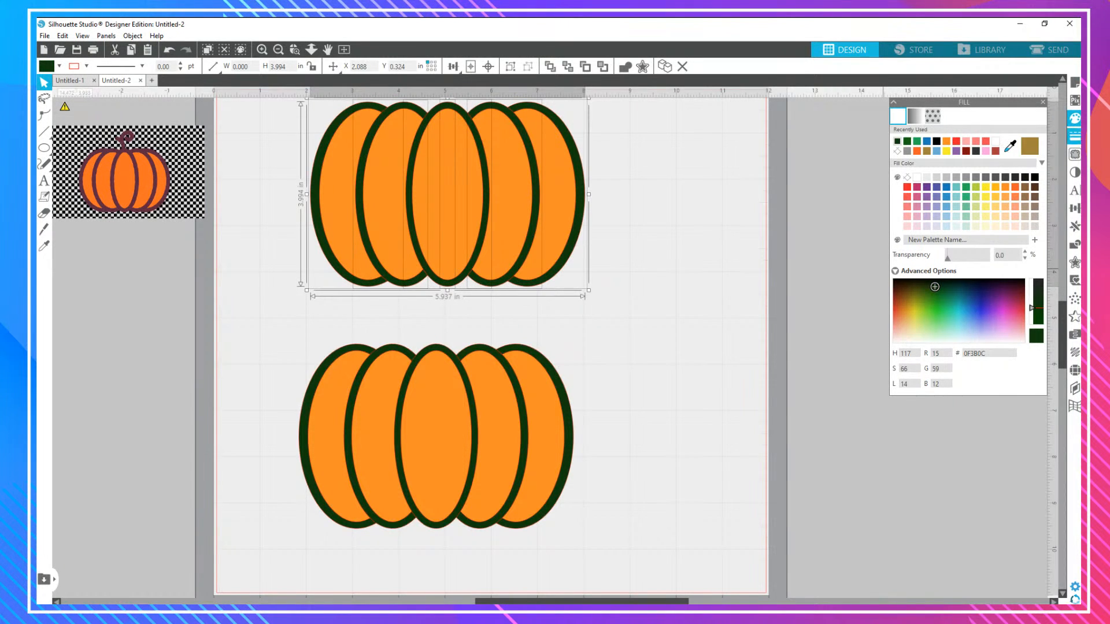
left_click(1075, 244)
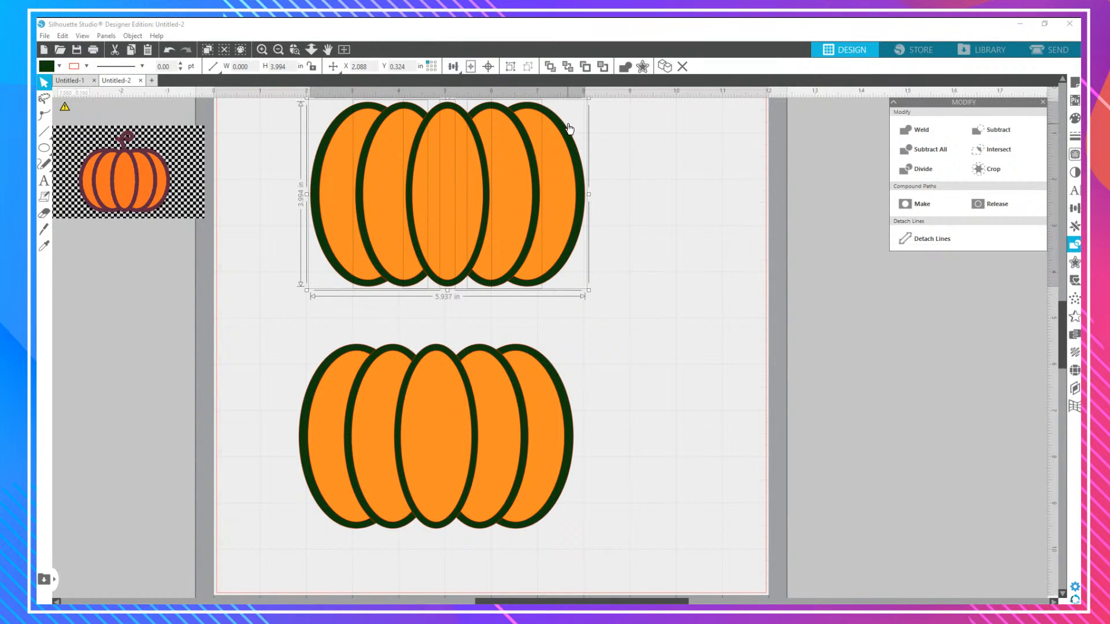
left_click_drag(584, 173, 696, 193)
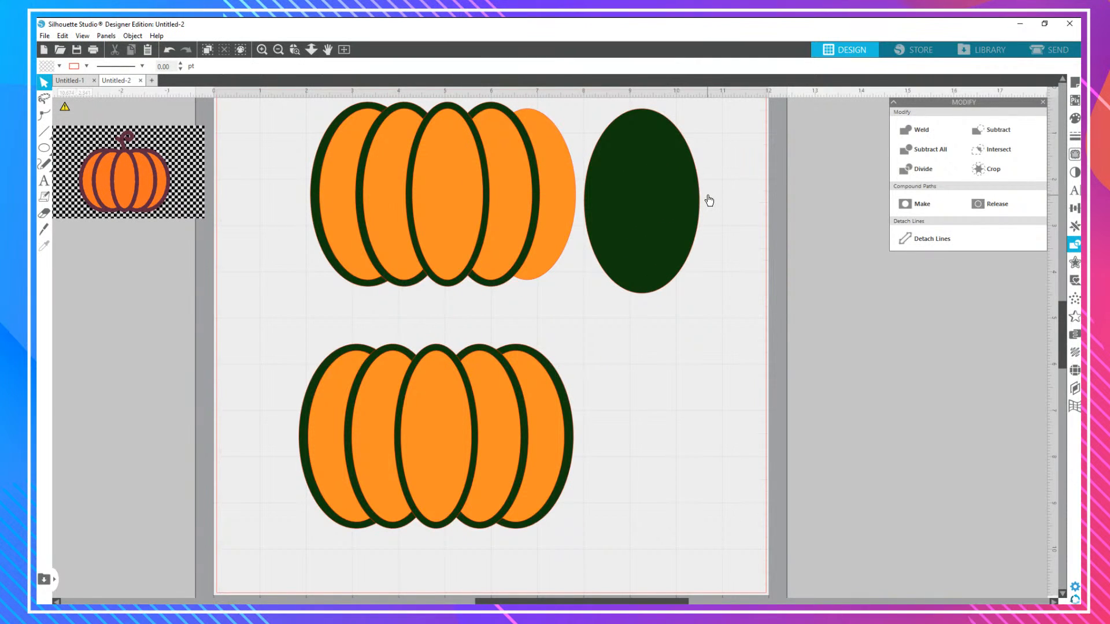
key("ctrl+z")
left_click_drag(566, 315, 334, 285)
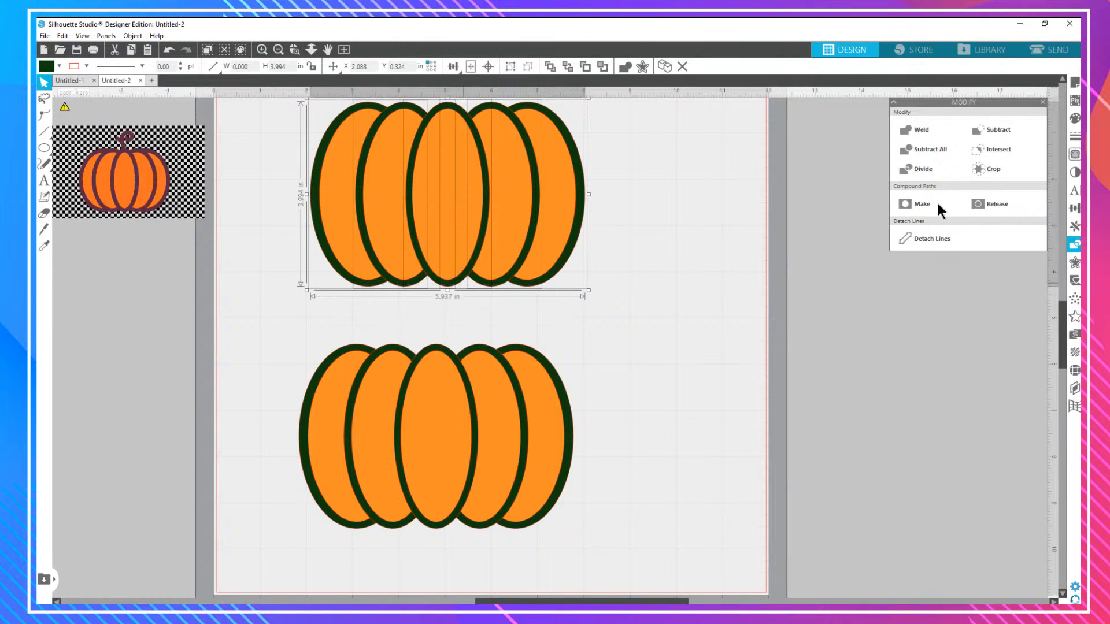
left_click(913, 131)
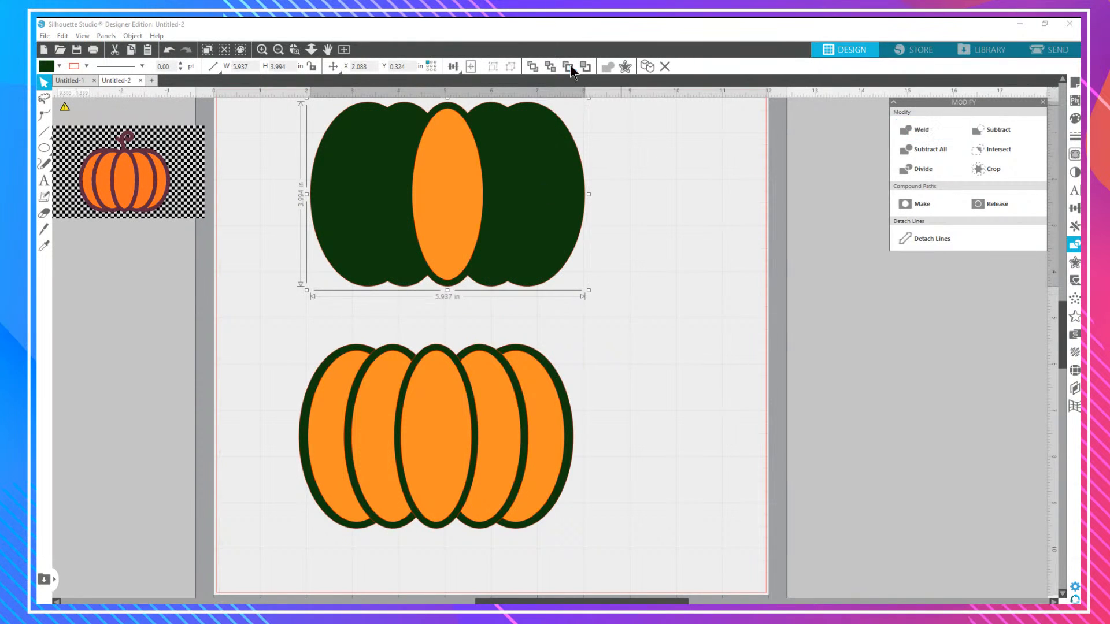
Bring the welded green silhouette to the front, move it aside to reveal the orange ellipses, and undo the move.
left_click(533, 67)
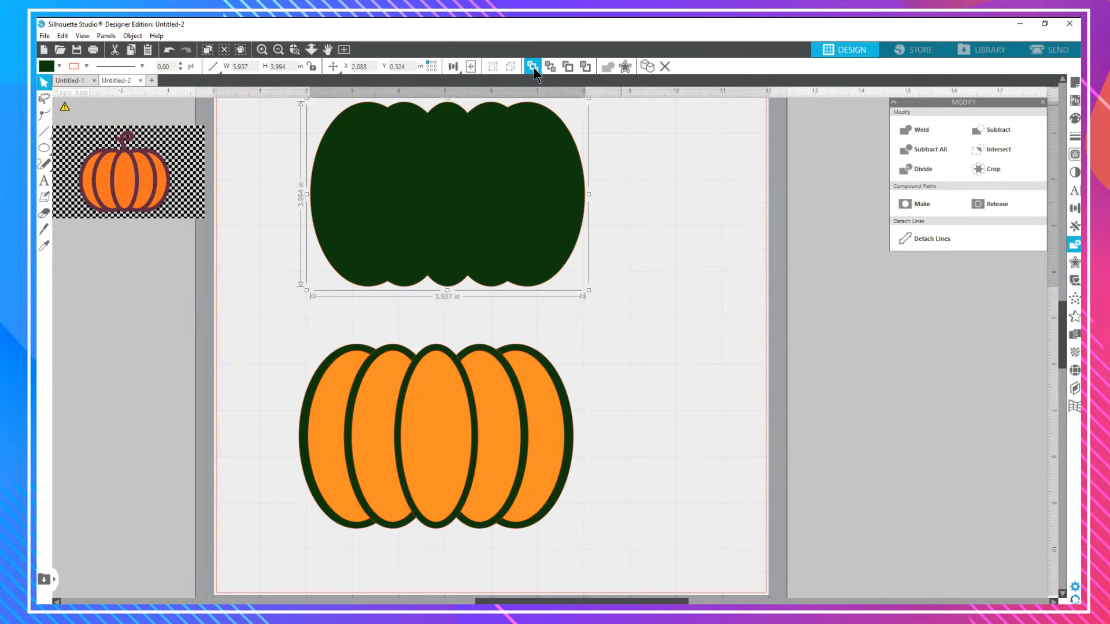
left_click(696, 217)
left_click_drag(575, 222, 780, 230)
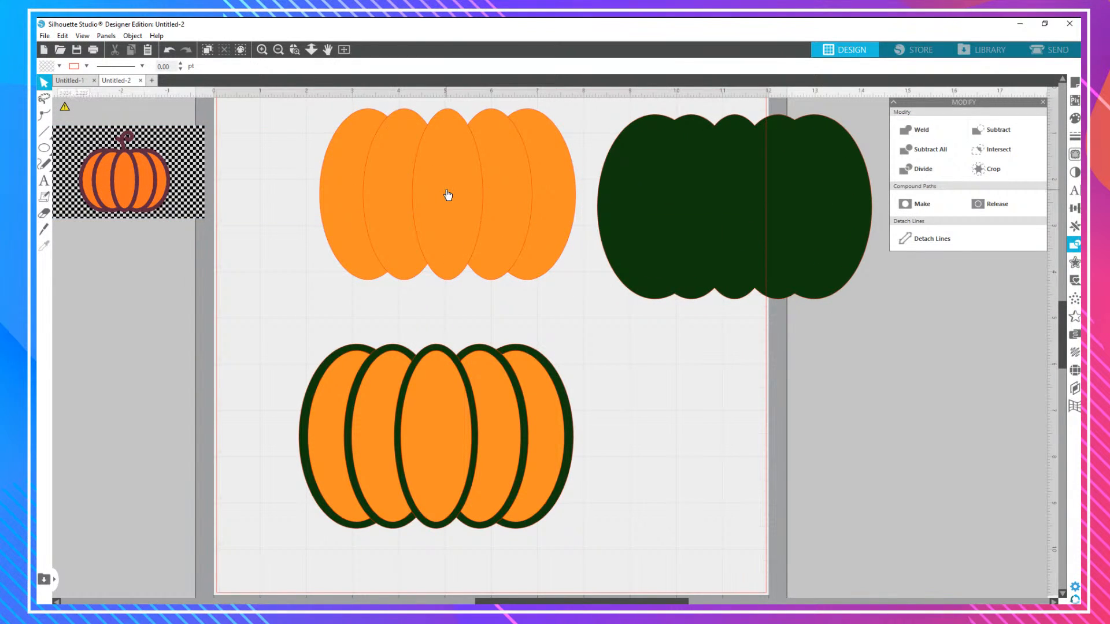
key("ctrl+z")
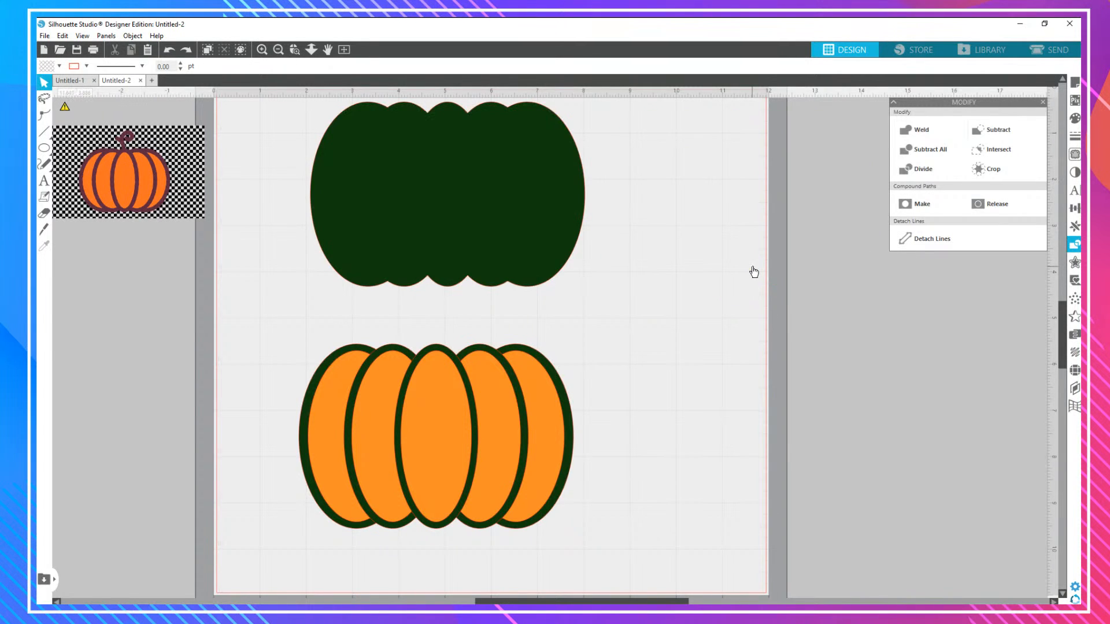
Send the welded dark green silhouette behind the upper pumpkin's orange ellipses.
left_click(516, 179)
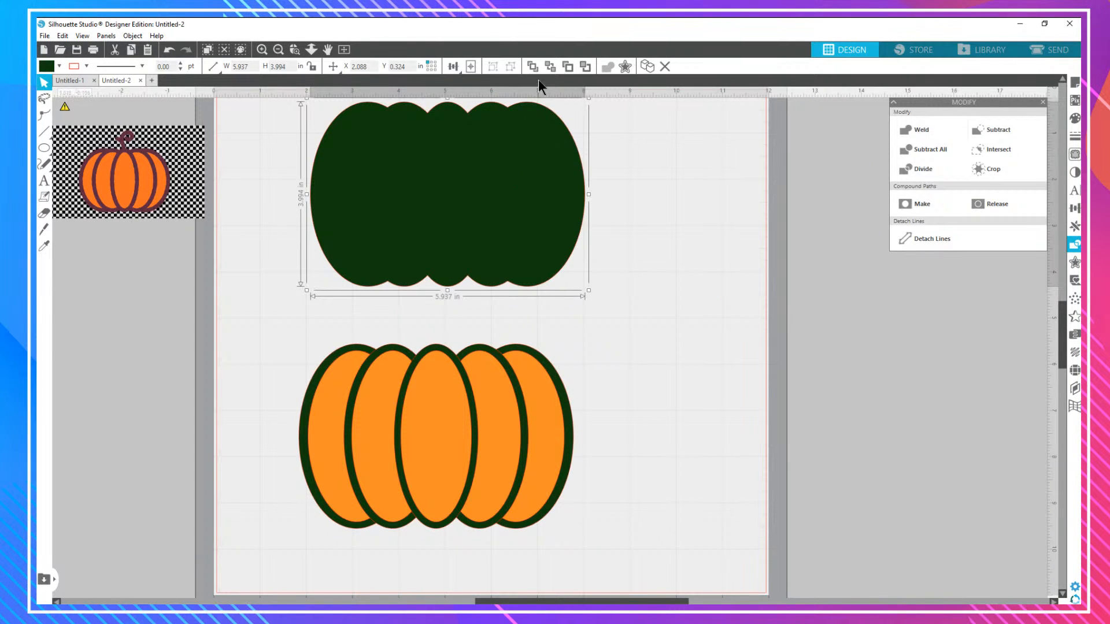
left_click(543, 67)
left_click(668, 215)
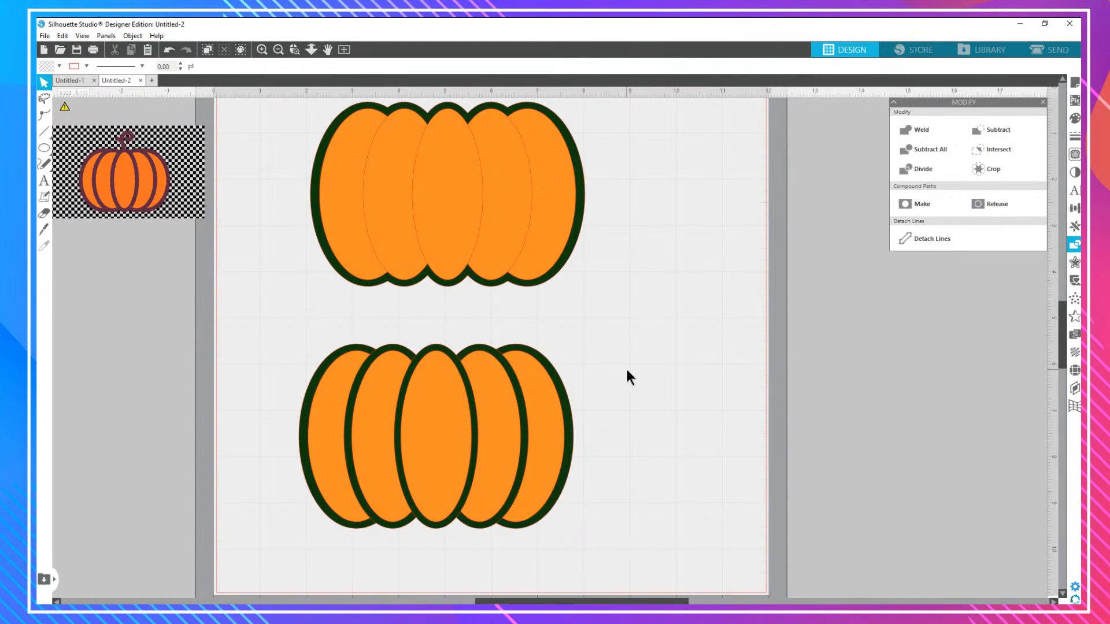
Select the entire lower pumpkin and ungroup it completely into separate orange and green ellipses.
scroll(626, 373, "down", 3)
left_click(514, 363)
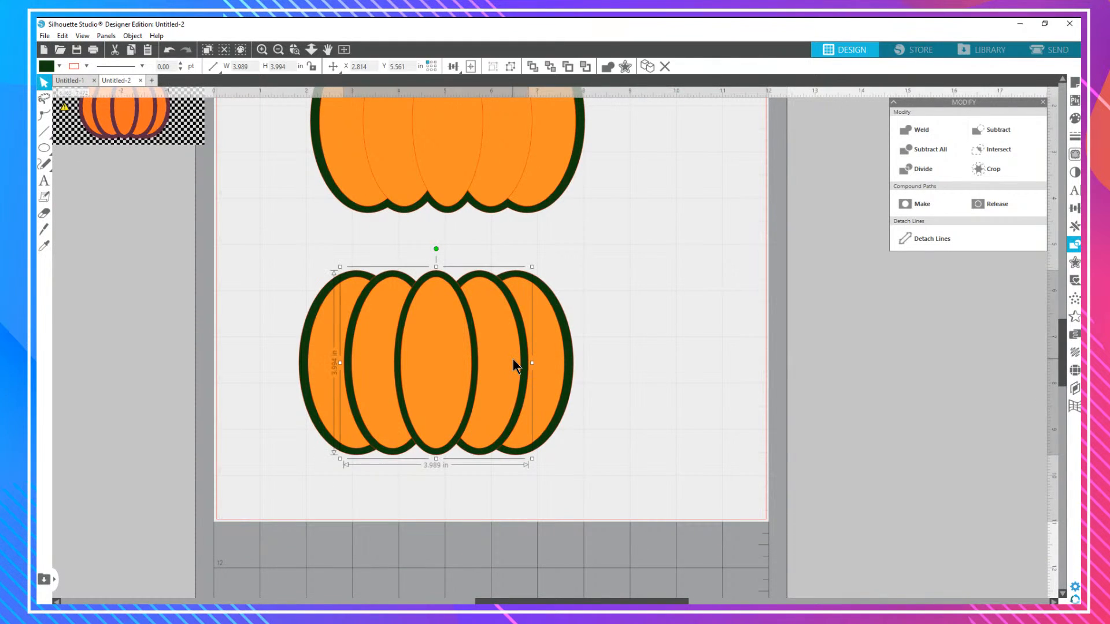
left_click_drag(615, 277, 230, 429)
key("i")
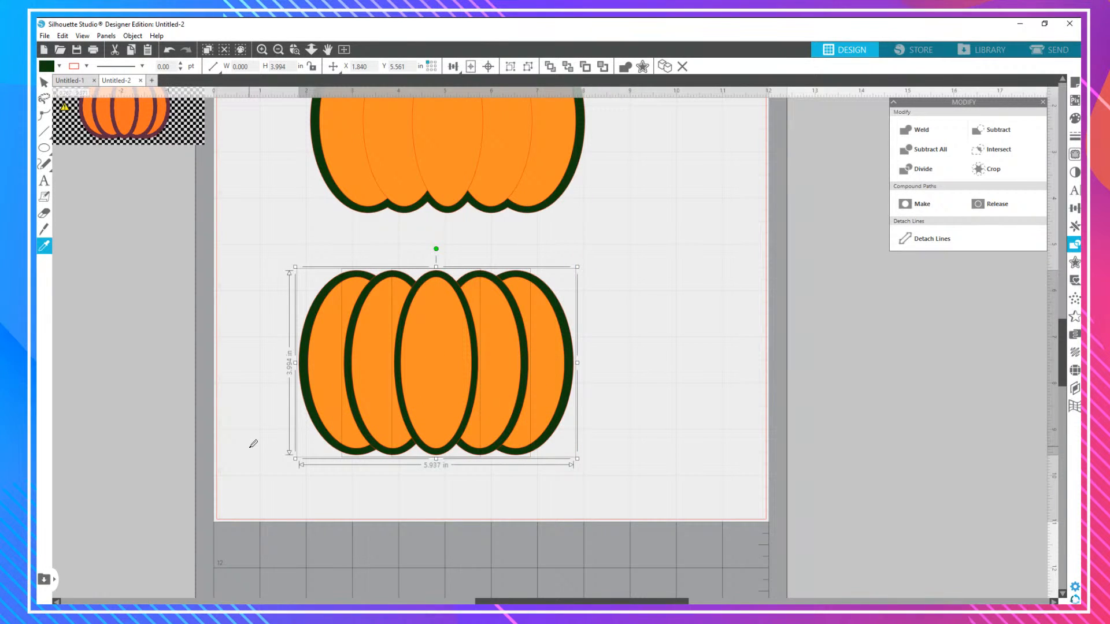
left_click(442, 437)
key("v")
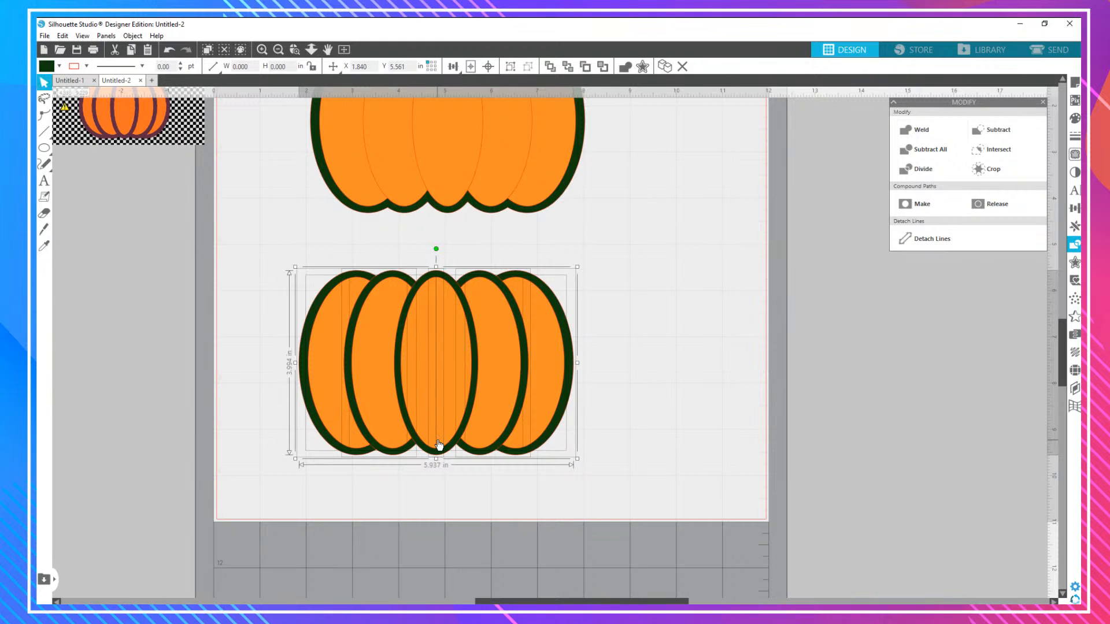
right_click(626, 364)
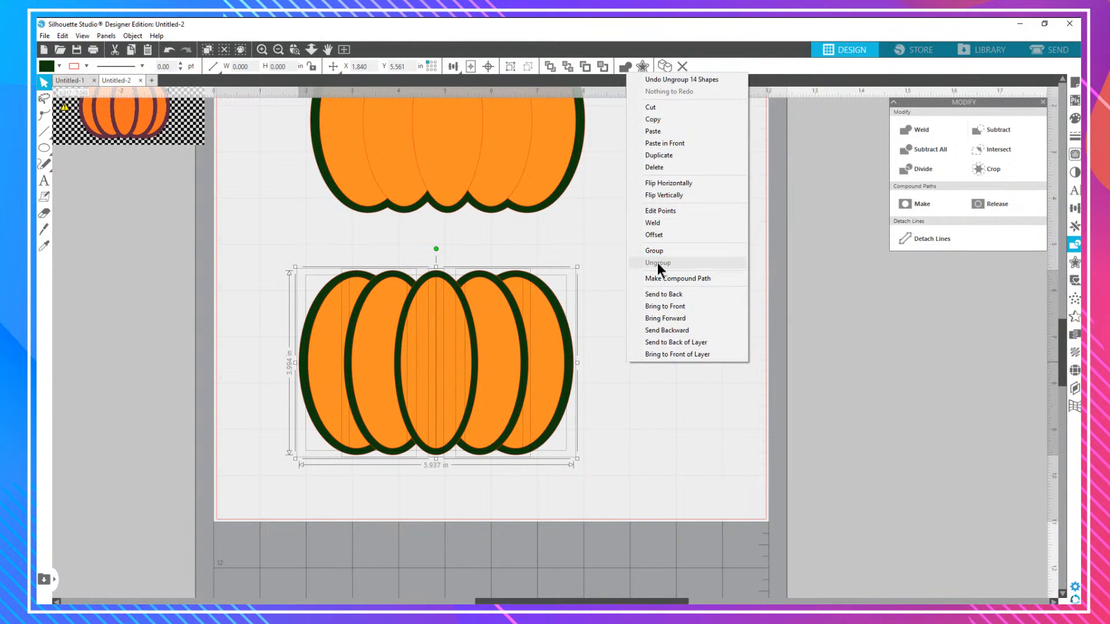
left_click(616, 280)
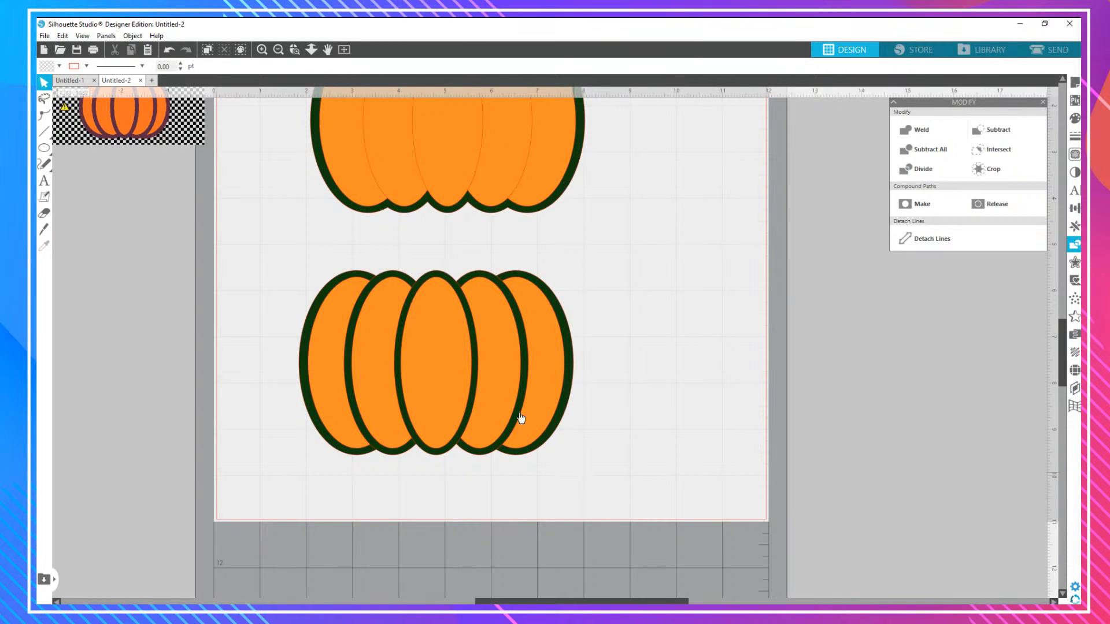
Make a compound path from the lower pumpkin's two orange ellipses flanking the center, and delete its center orange ellipse.
left_click(387, 322)
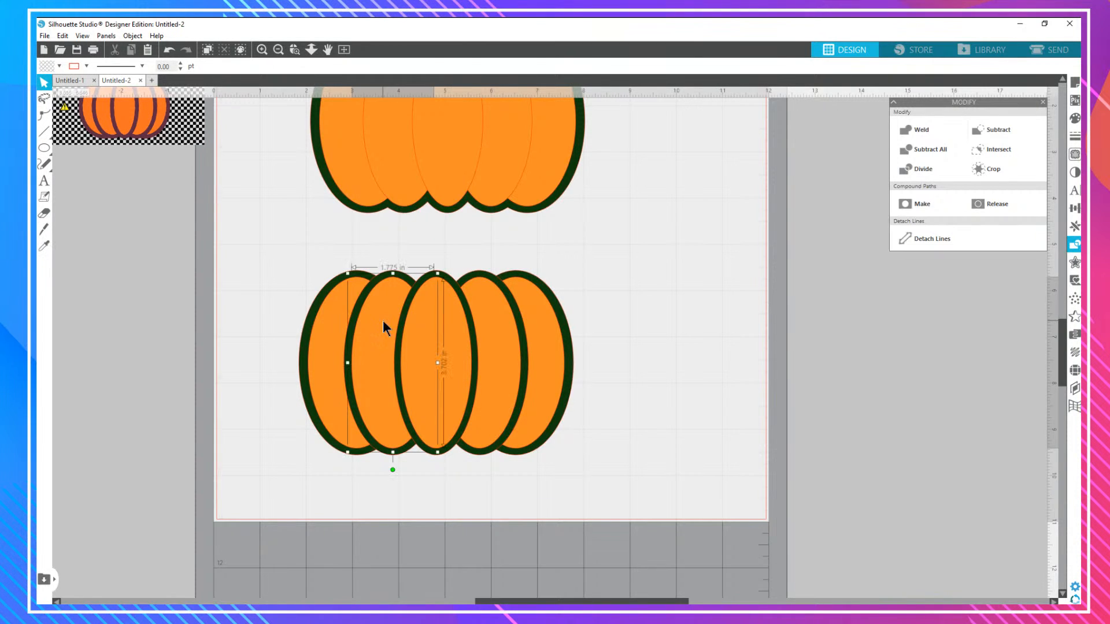
left_click(506, 322, "shift")
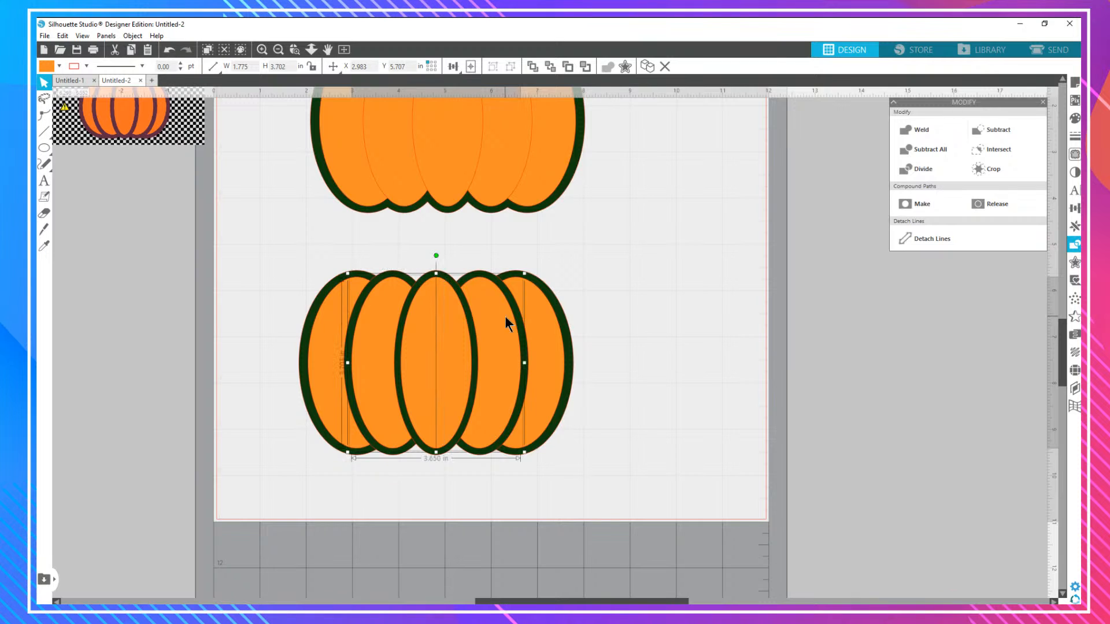
left_click(930, 203)
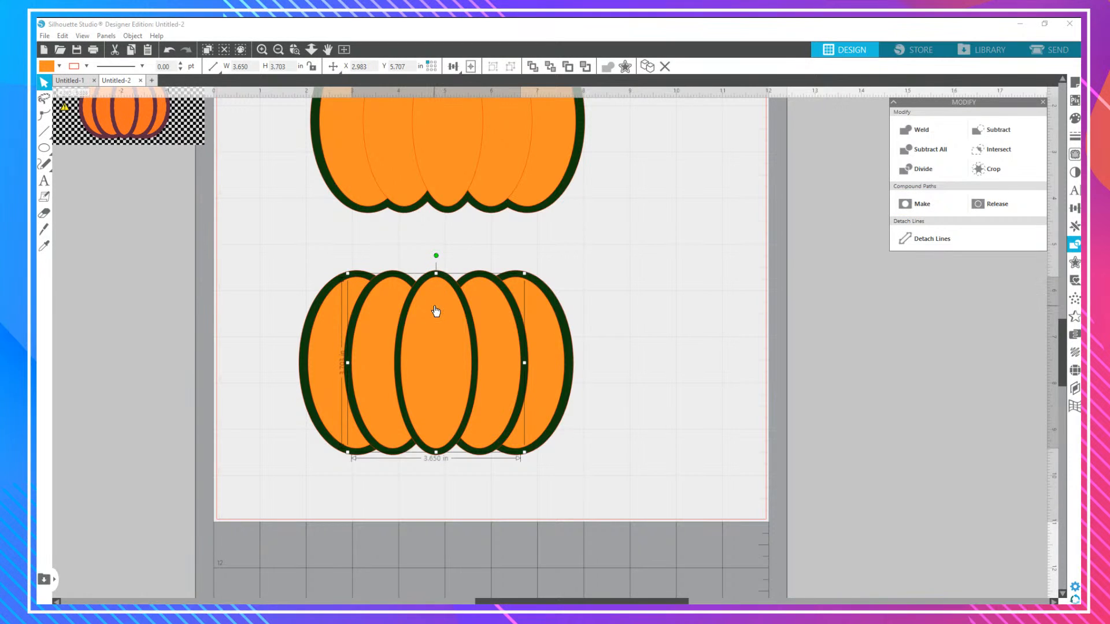
left_click_drag(435, 310, 781, 318)
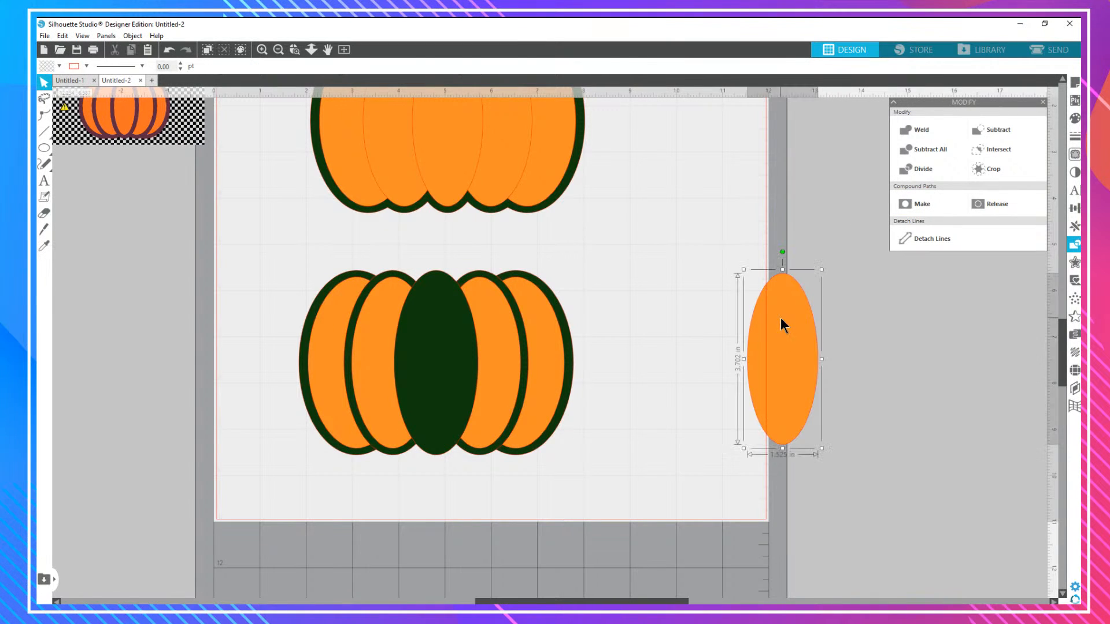
key("Delete")
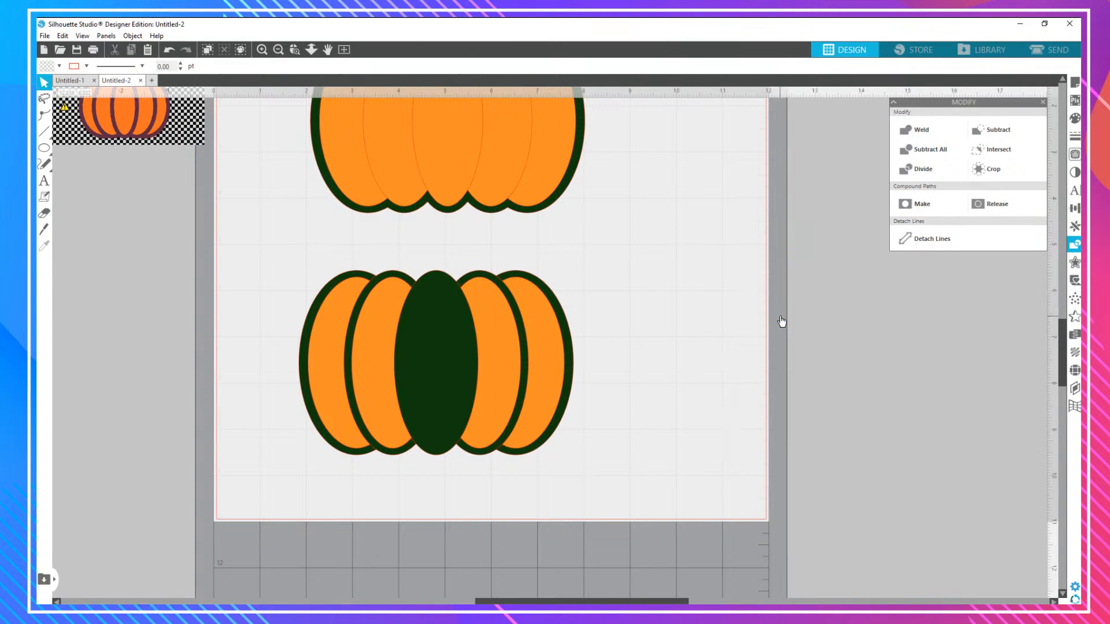
Subtract the center green ellipse from the compound orange pair and move the resulting crescents clear of the lower pumpkin.
left_click(442, 355)
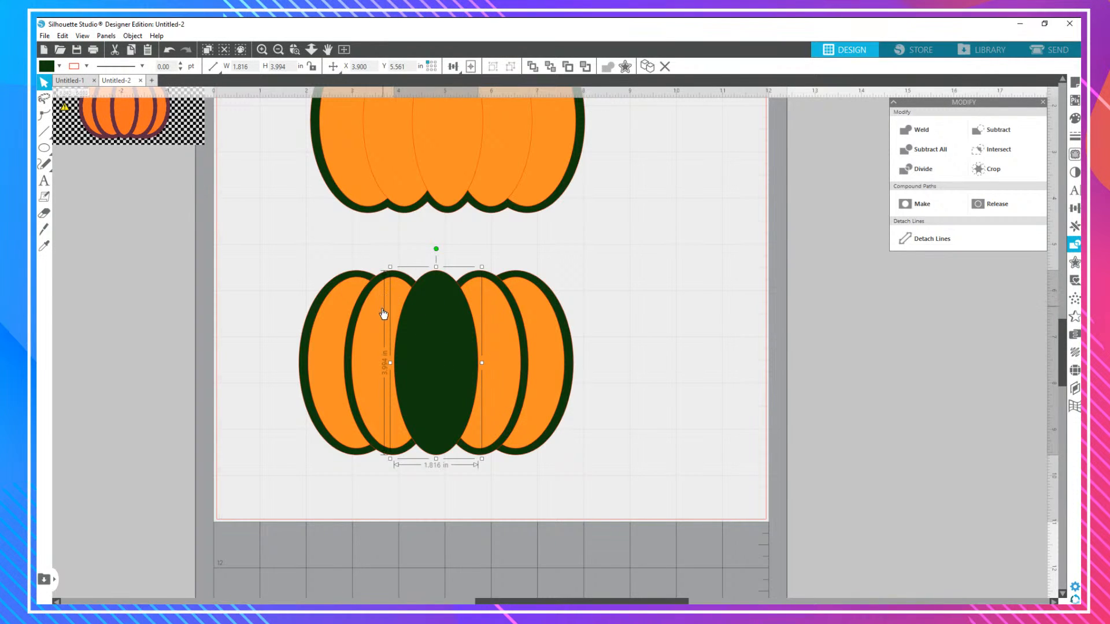
left_click(377, 327, "shift")
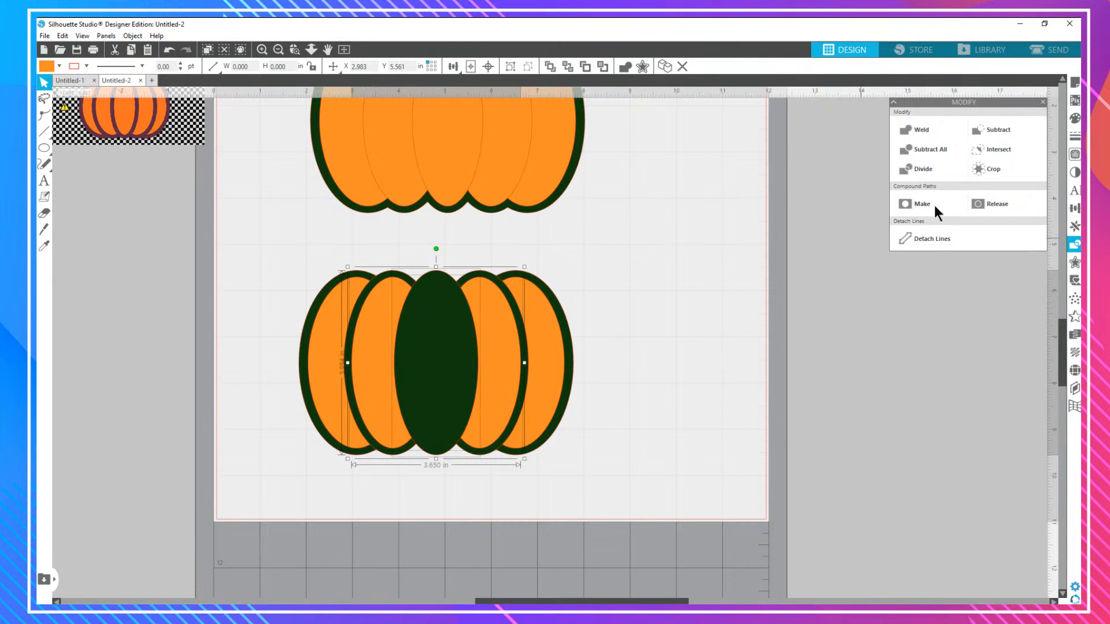
left_click(996, 128)
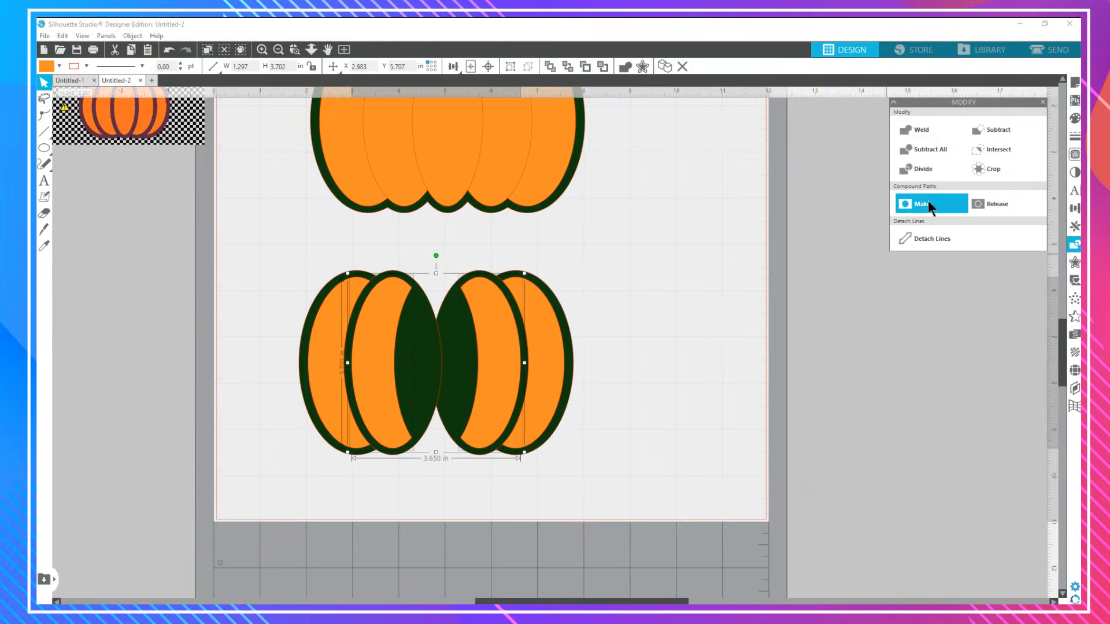
left_click_drag(498, 355, 734, 267)
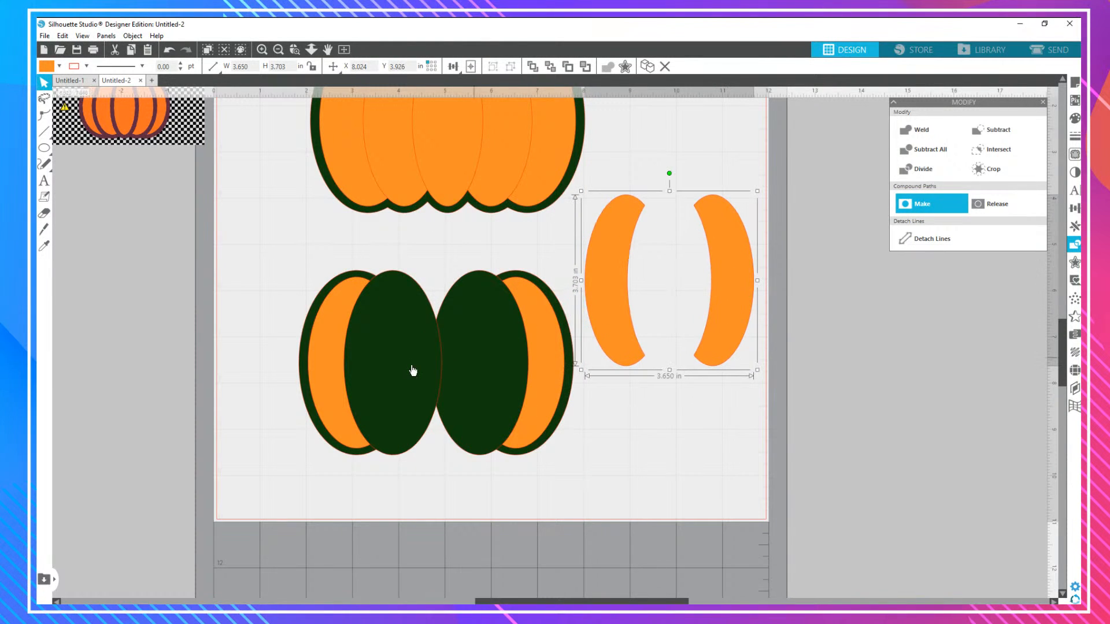
Subtract each inner green ellipse from the outer orange ellipse beneath it, and make the two outer orange crescents a compound path.
left_click(391, 337)
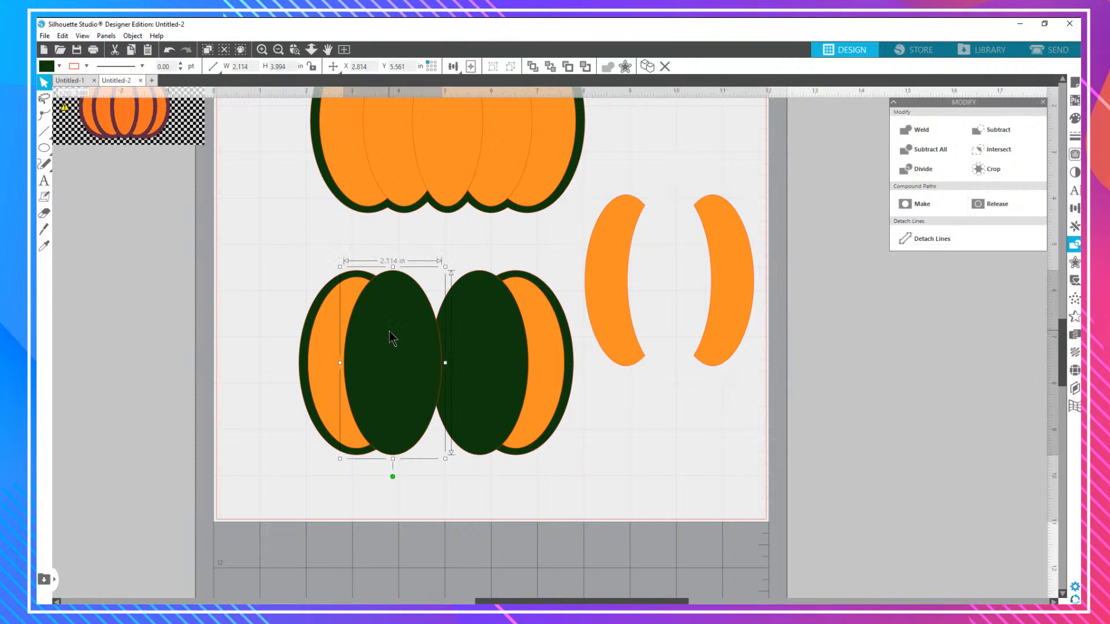
left_click(339, 331, "shift")
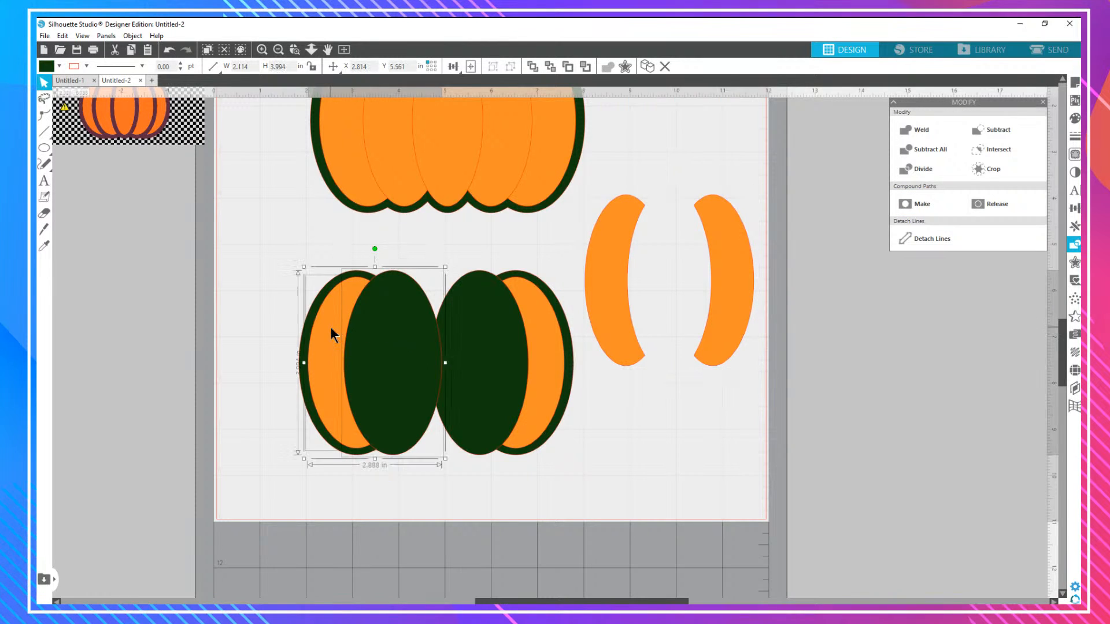
left_click(989, 132)
left_click(480, 339)
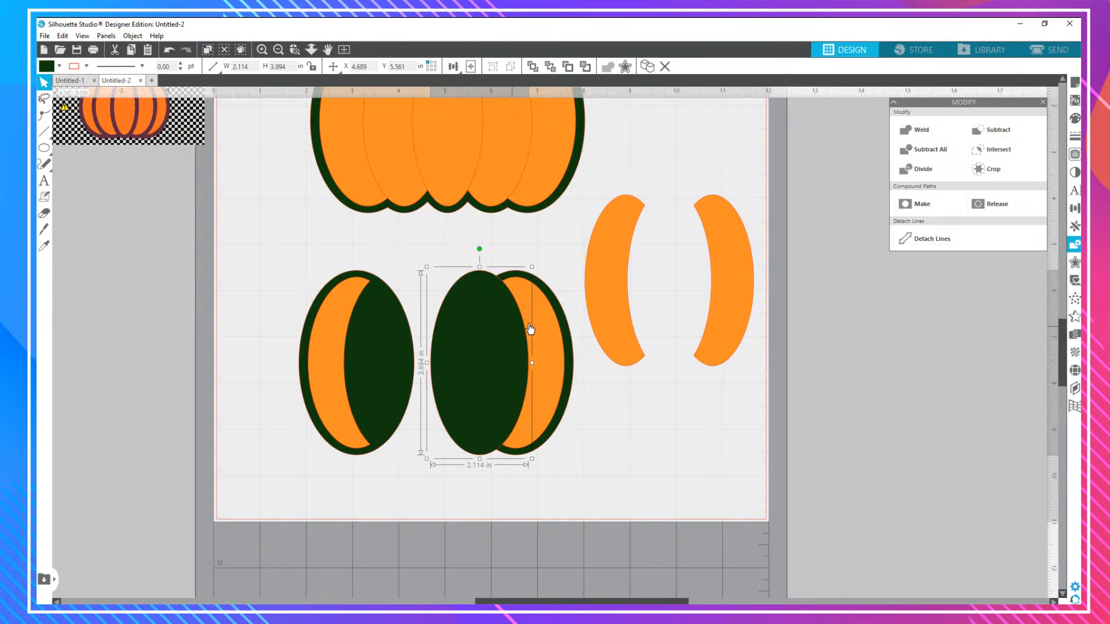
left_click(547, 322, "shift")
left_click(990, 128)
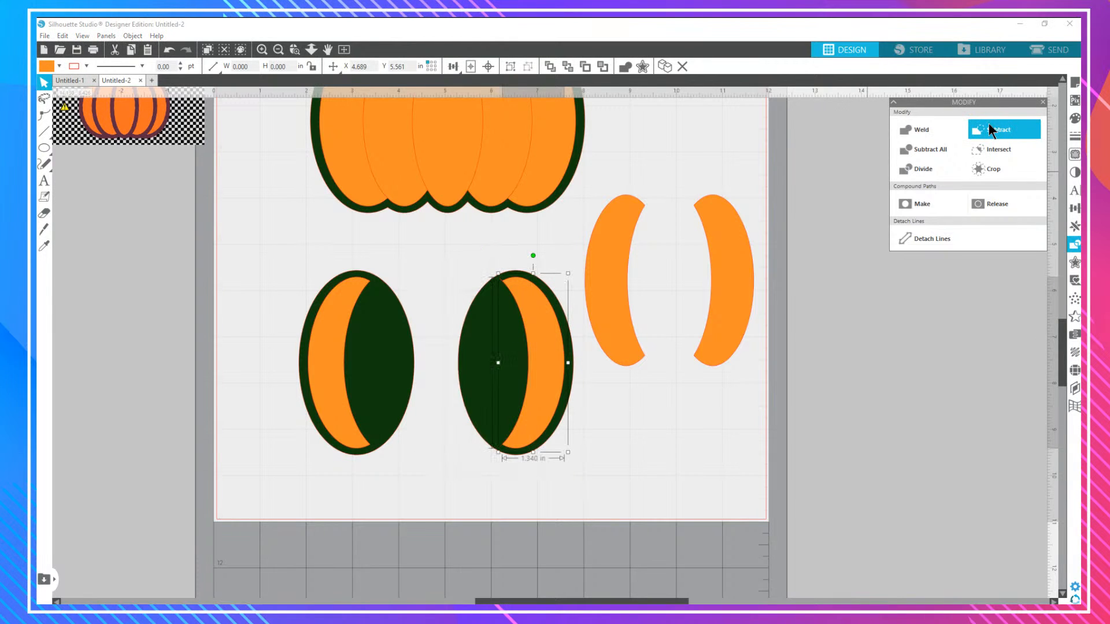
left_click(334, 365, "shift")
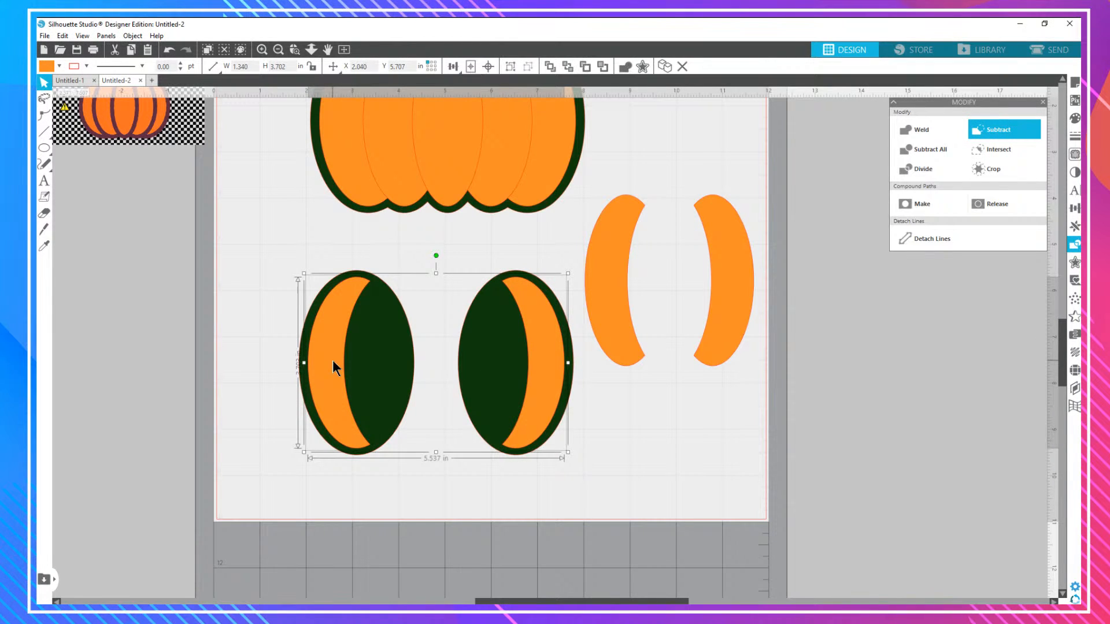
left_click(926, 205)
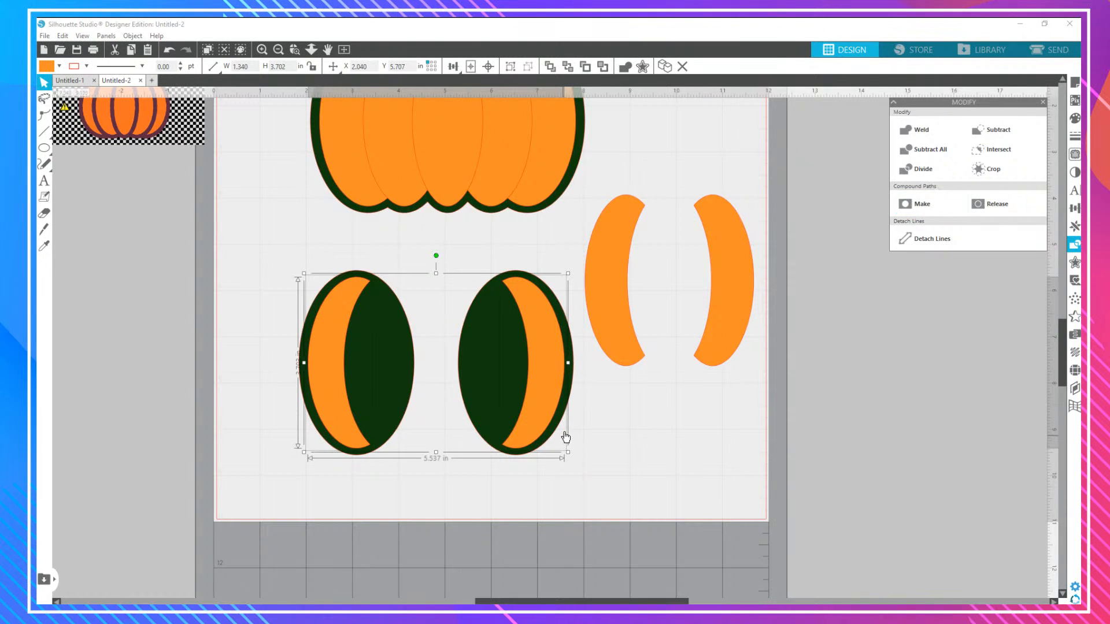
Delete the four full orange ellipses on both sides of the upper pumpkin's center, keeping only the center orange ellipse.
scroll(566, 436, "up", 5)
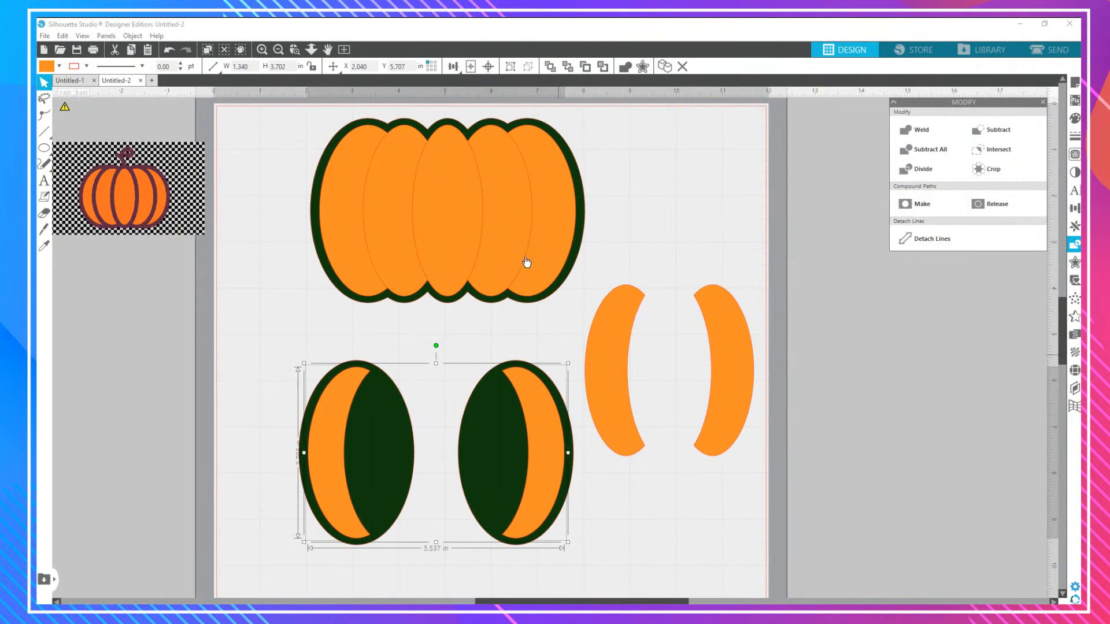
left_click(366, 217)
key("Delete")
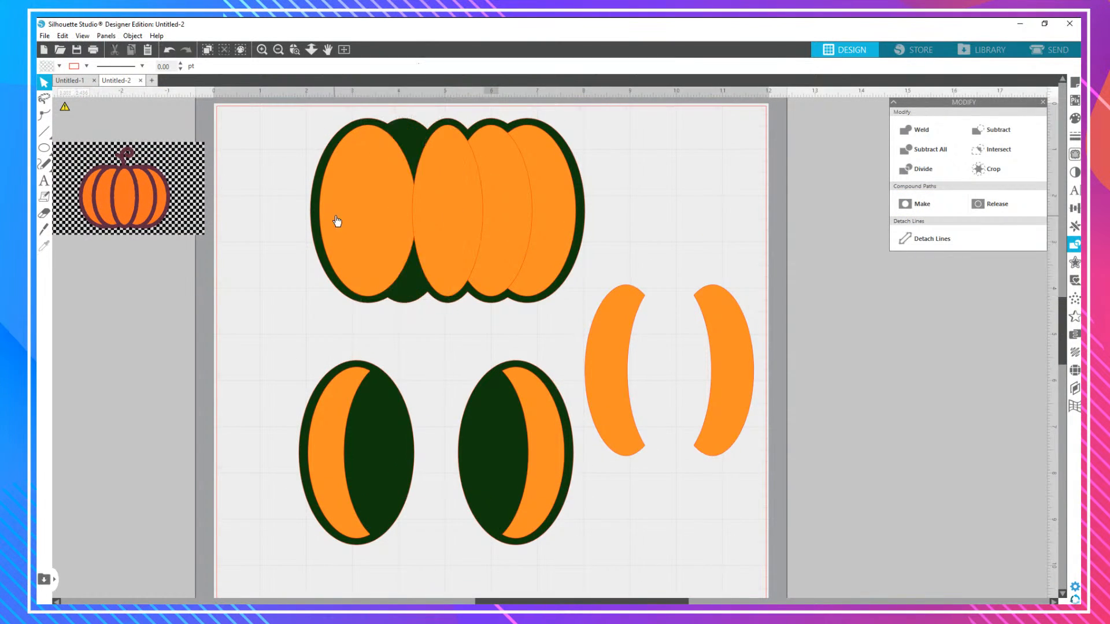
left_click(337, 222)
key("Delete")
left_click(518, 203)
key("Delete")
left_click(552, 214)
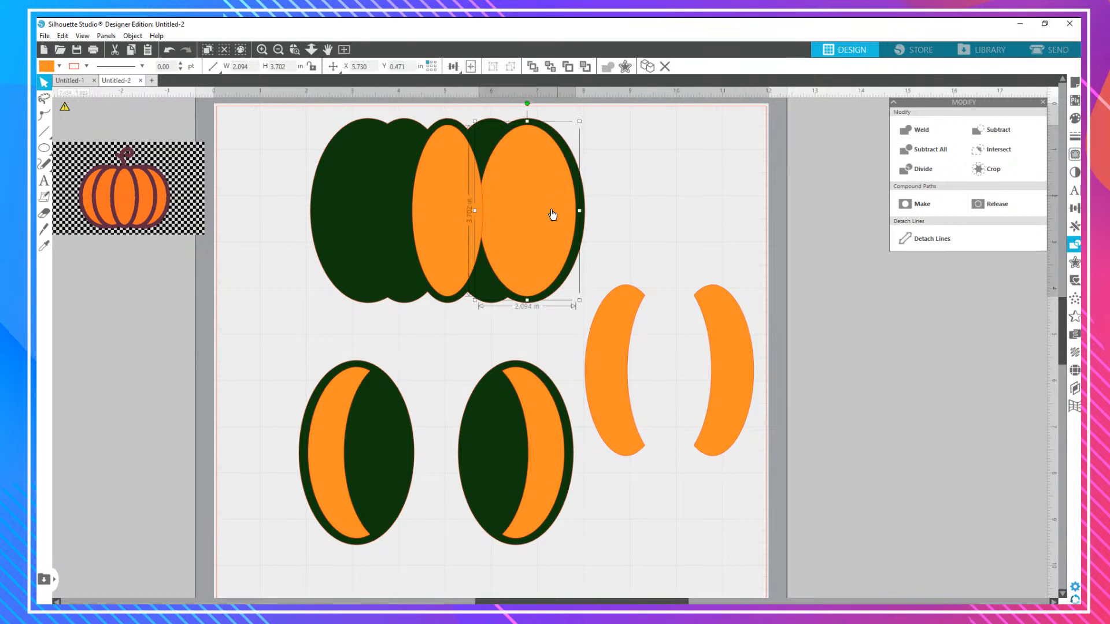
key("Delete")
left_click(608, 333)
left_click(464, 227, "shift")
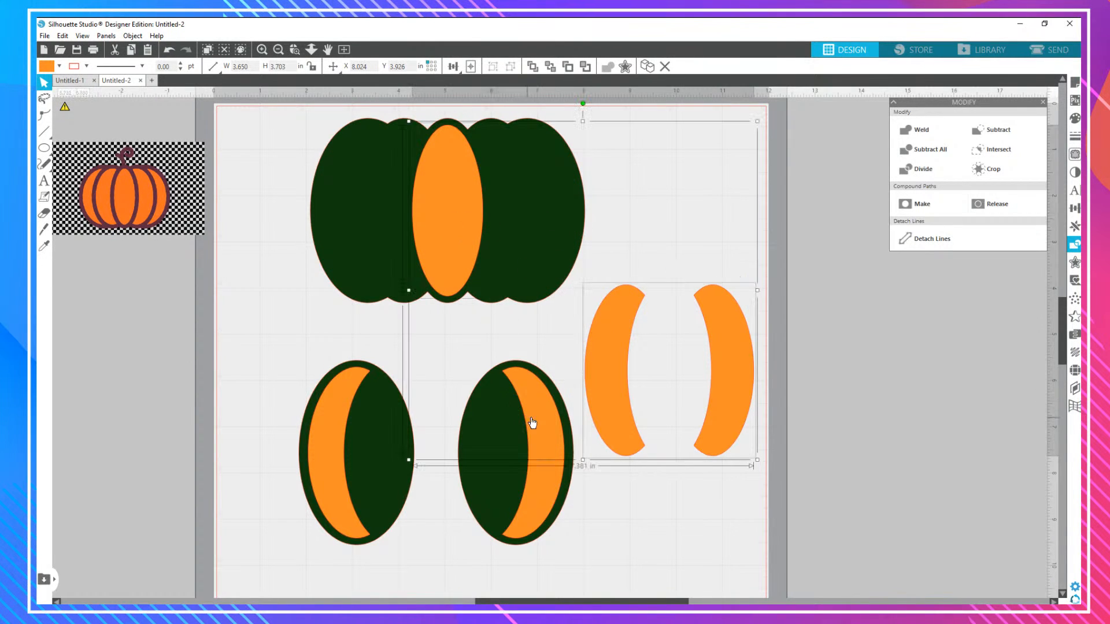
left_click(535, 421, "shift")
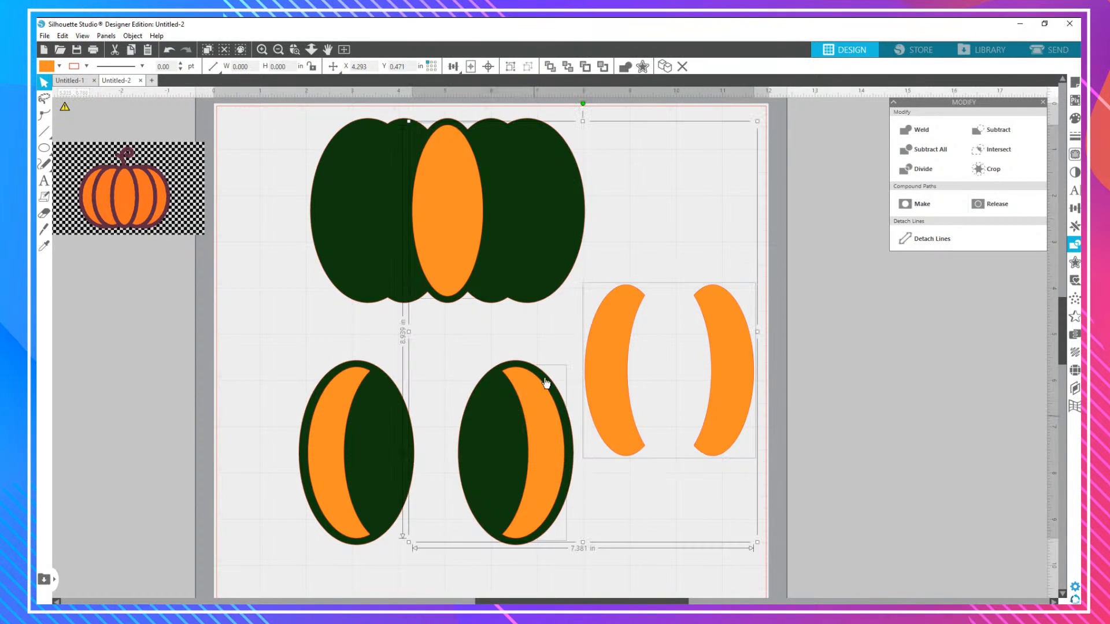
left_click(436, 359)
Make a compound path from the two outer orange crescents lying on the separate green ellipses.
left_click(535, 389)
left_click(362, 406, "shift")
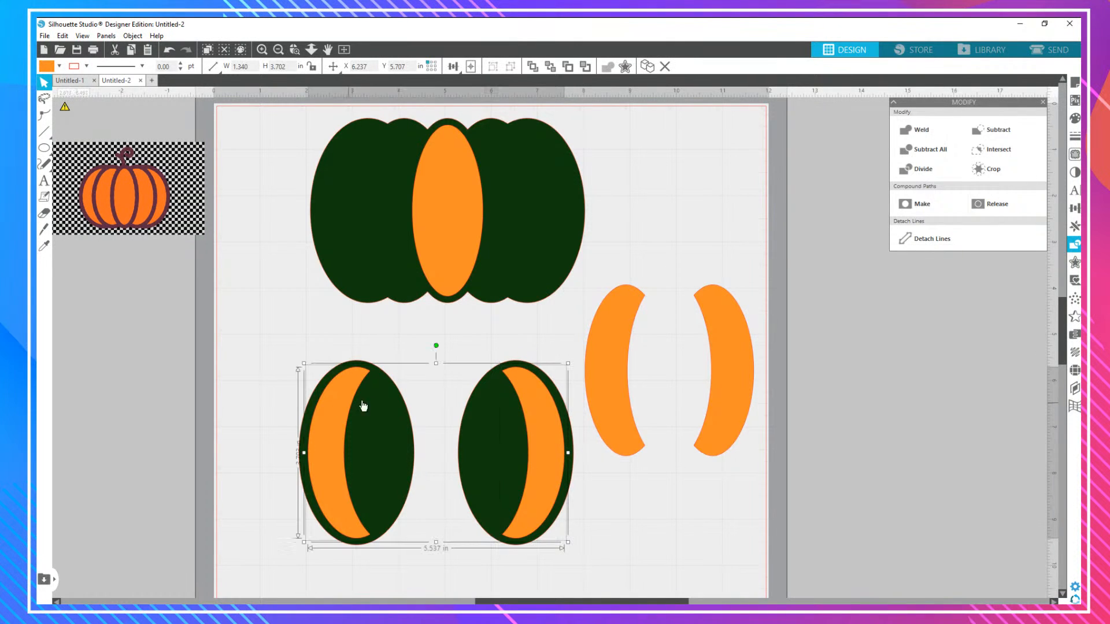
left_click(919, 205)
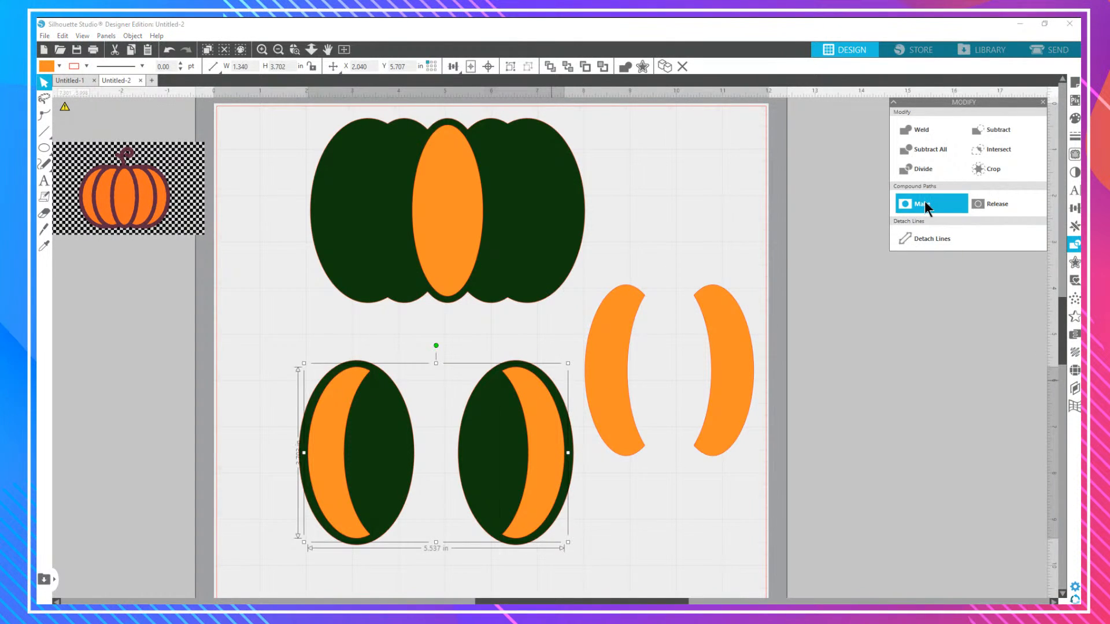
Center-align the inner crescent pair, the outer crescent pair and the center orange ellipse with one another, and group them.
left_click(617, 329)
left_click(530, 406, "shift")
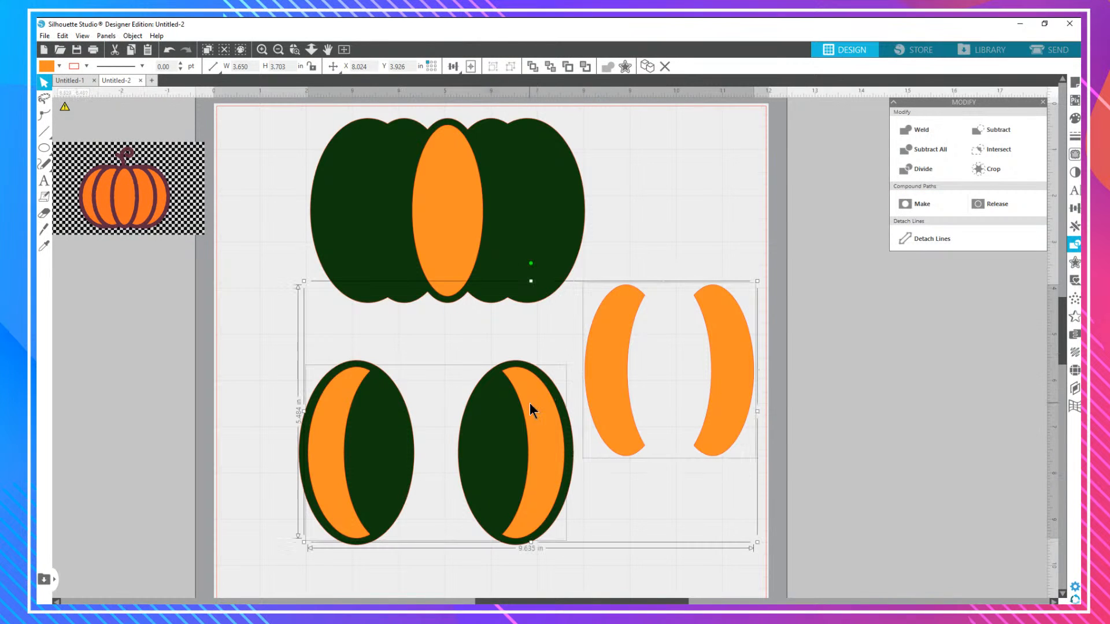
left_click(480, 220, "shift")
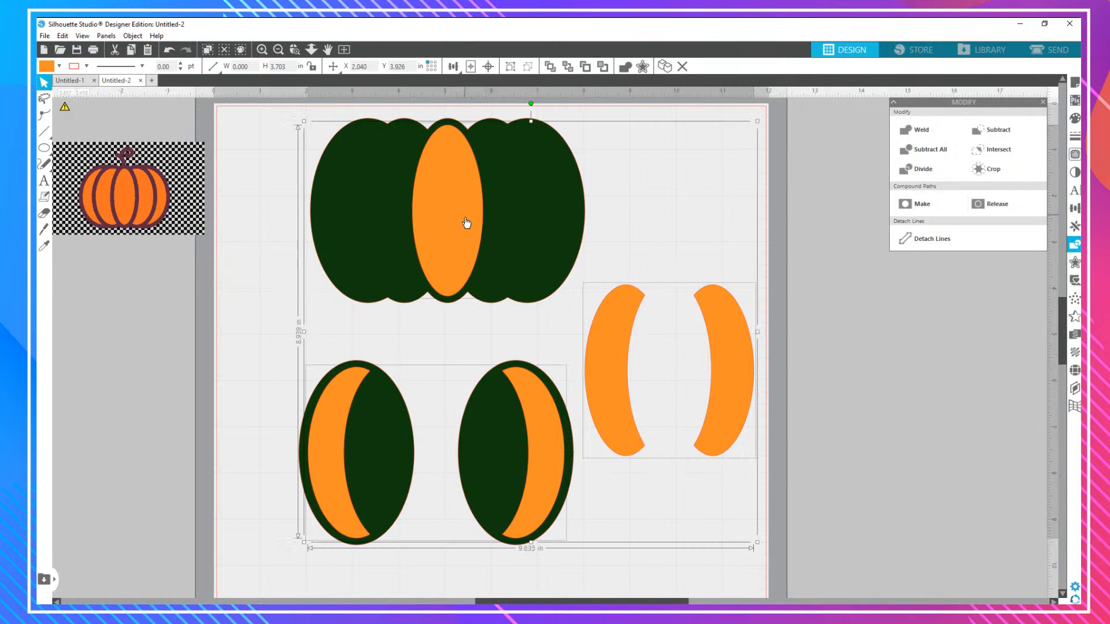
left_click(454, 67)
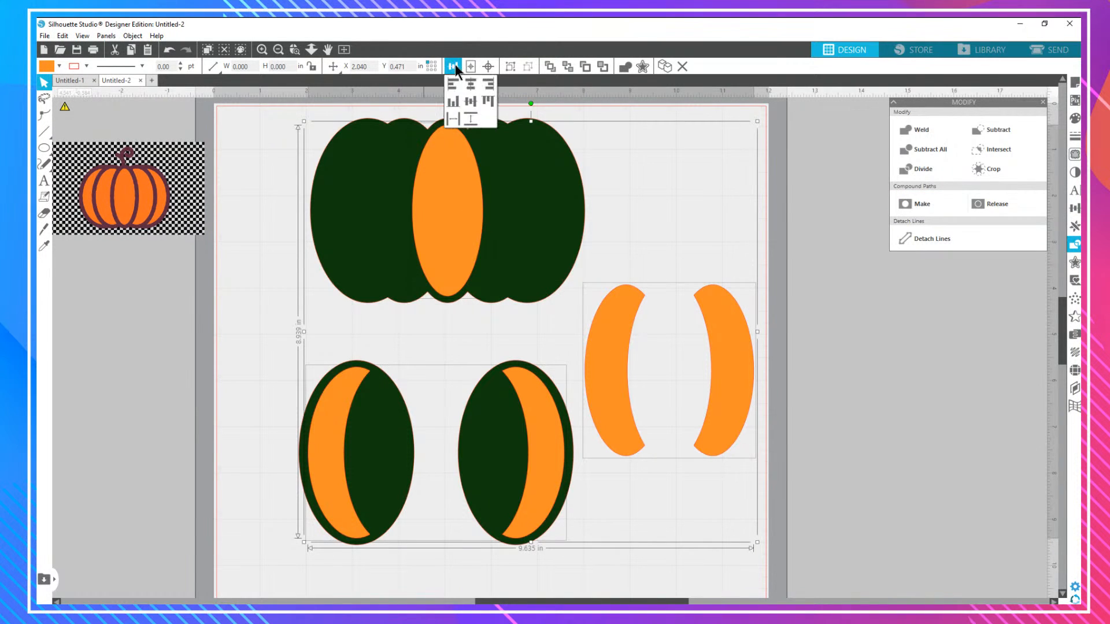
left_click(489, 67)
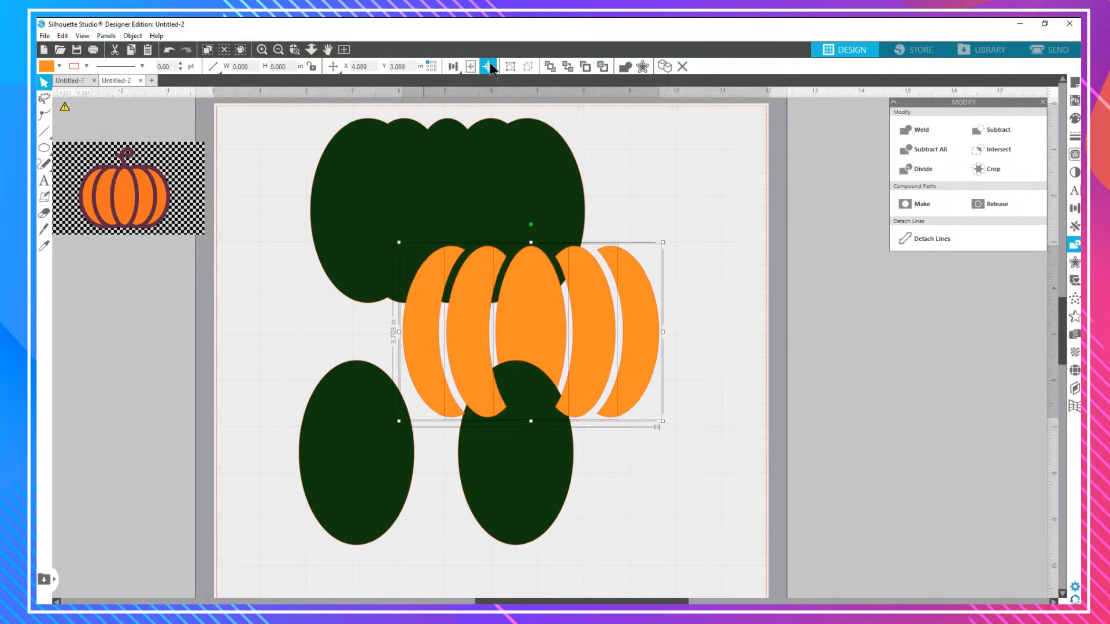
right_click(530, 305)
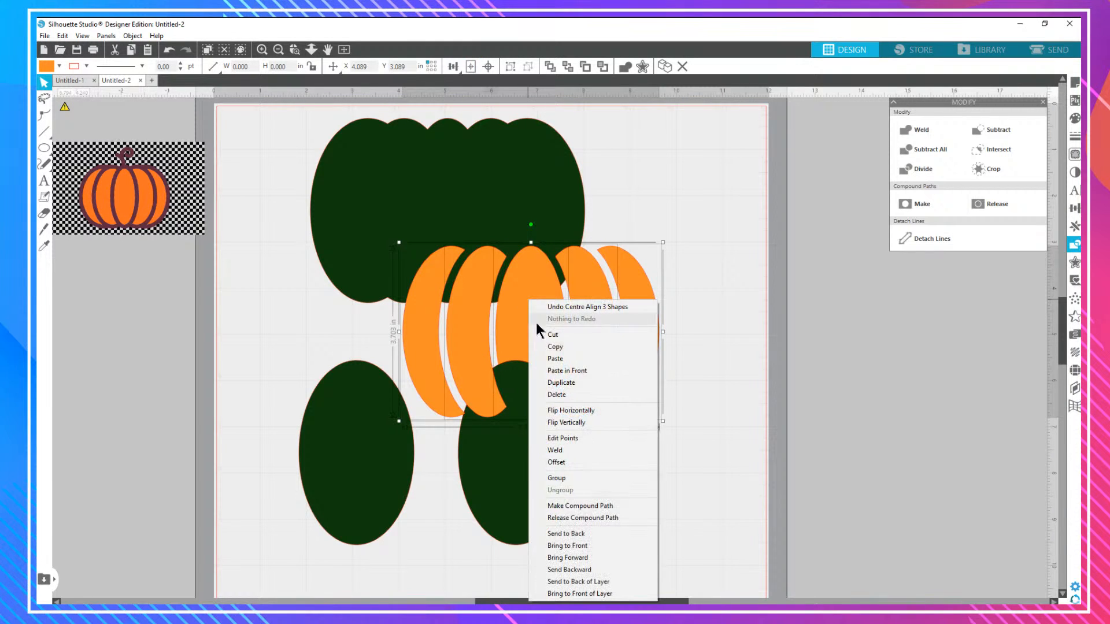
left_click(558, 479)
Center the orange segment group on the welded green base and delete the two leftover green ellipses.
left_click(507, 190, "shift")
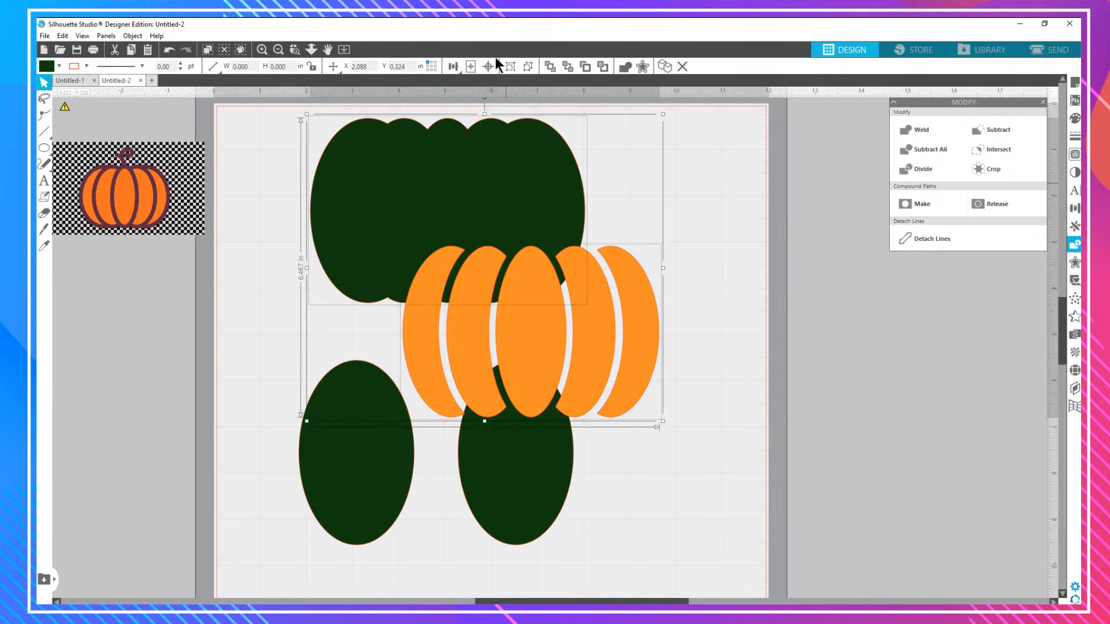
left_click(489, 67)
left_click(514, 452)
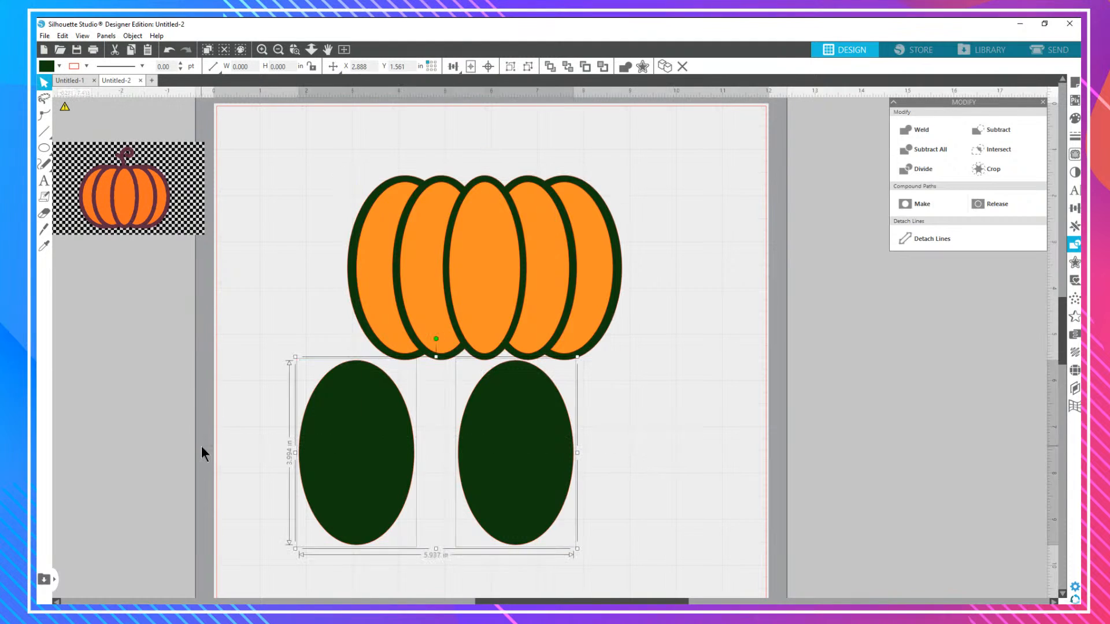
key("Delete")
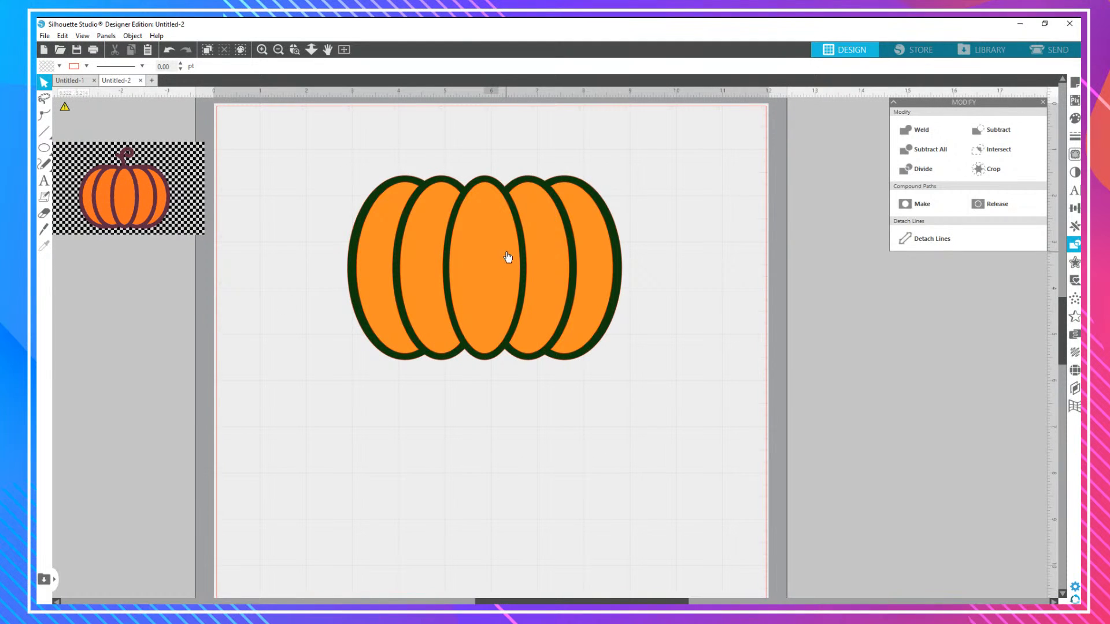
Move the orange segments below the green base to check both layers' cut lines in the Send view, and return them onto the base.
left_click_drag(498, 251, 498, 462)
left_click(498, 373)
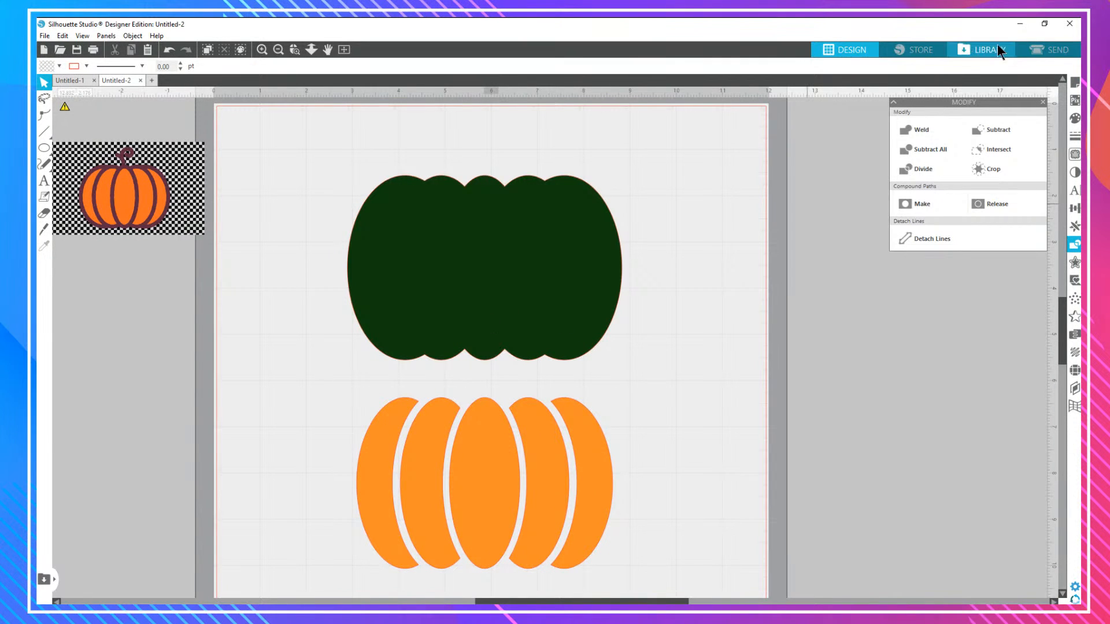
left_click(1042, 47)
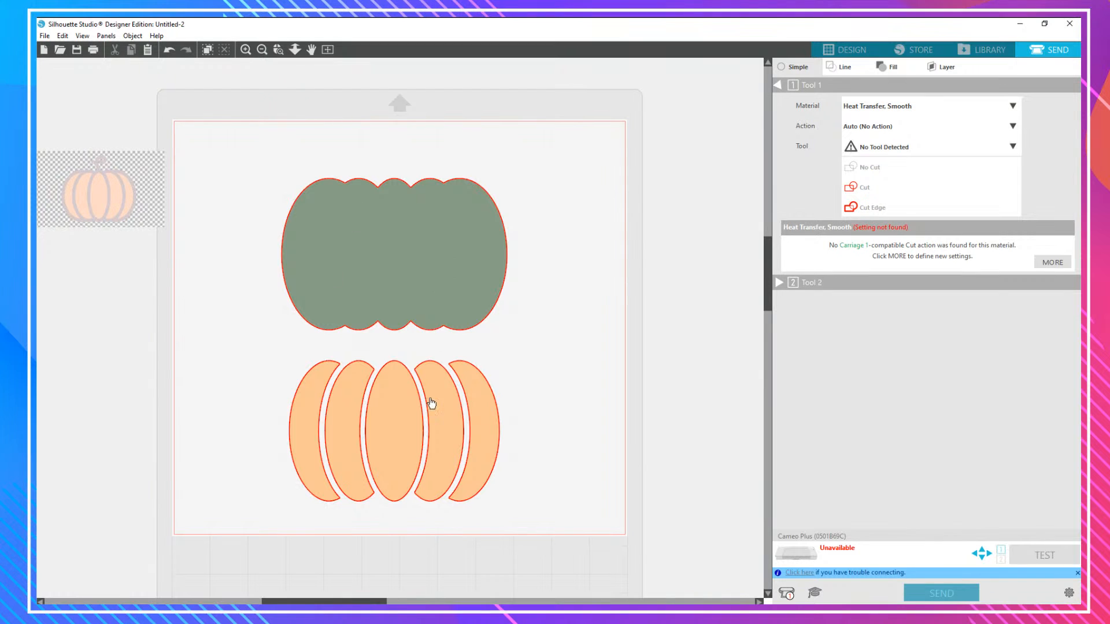
left_click(844, 48)
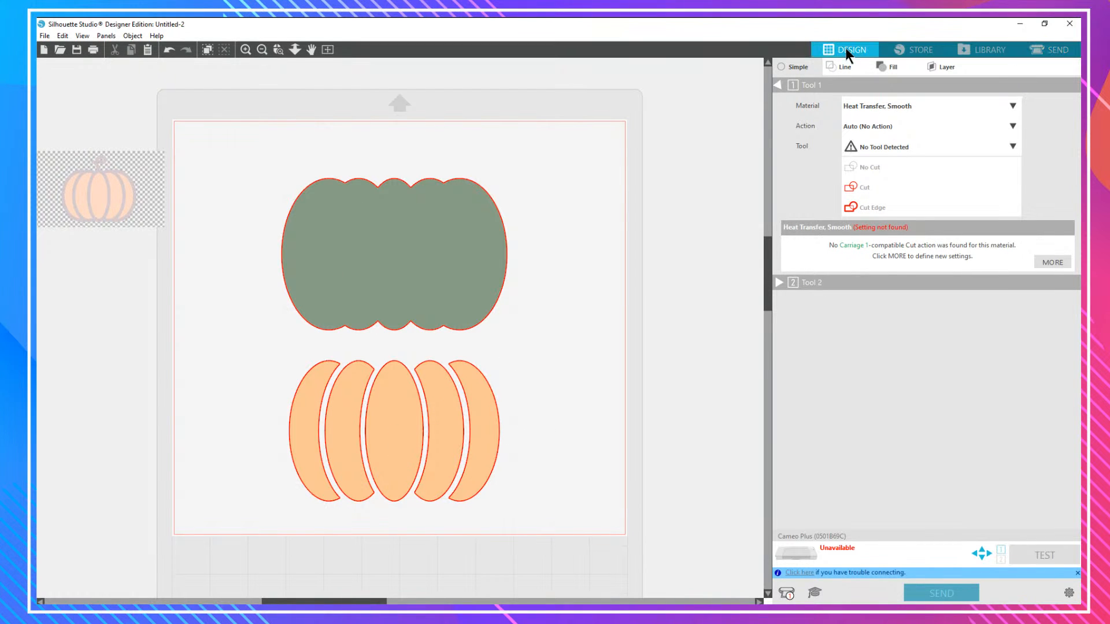
left_click_drag(478, 421, 481, 225)
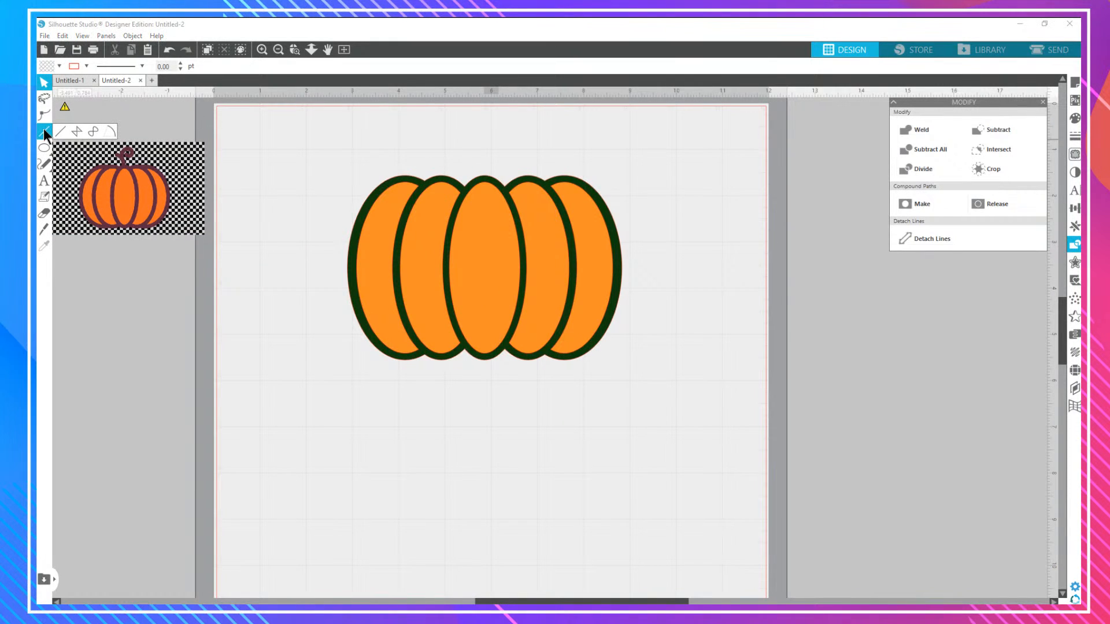
Draw a smooth freehand curly stem about 1.4 by 2.5 in below the pumpkin and set its line thickness to 18.50 pt.
left_click(74, 151)
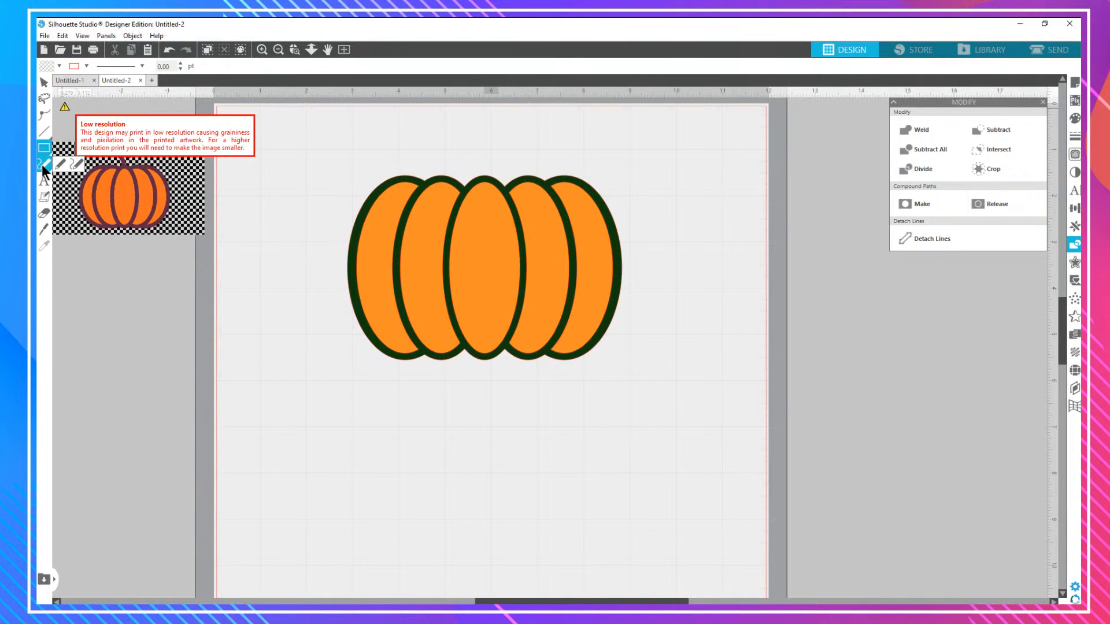
left_click(43, 164)
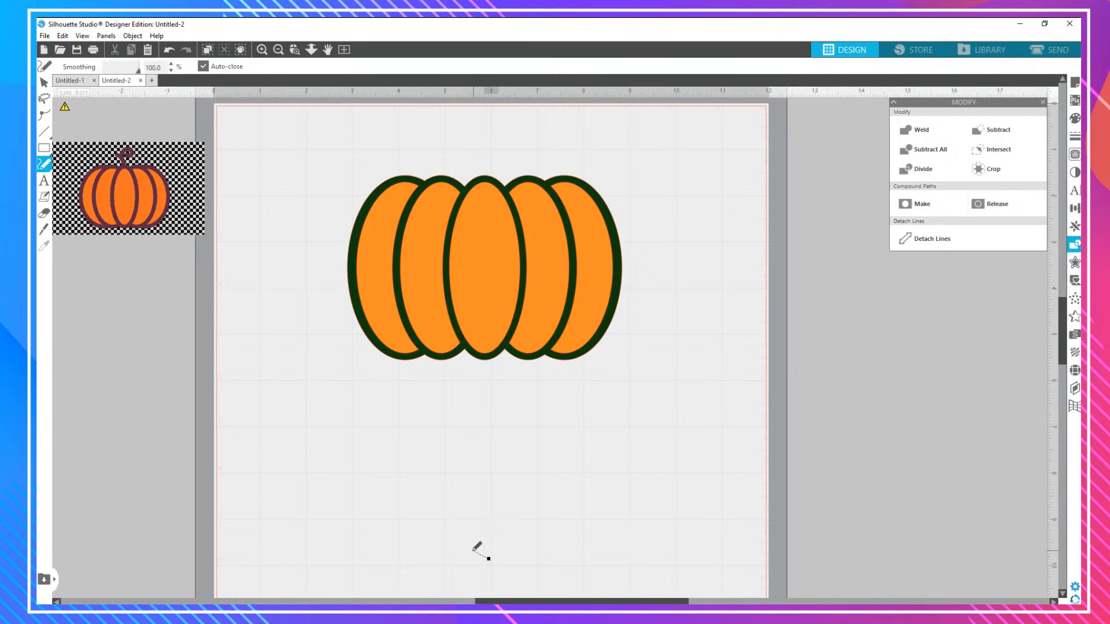
mouse_move(473, 552)
left_mouse_down()
mouse_move(448, 504)
mouse_move(465, 463)
mouse_move(486, 458)
mouse_move(486, 488)
mouse_move(447, 515)
mouse_move(426, 500)
left_mouse_up()
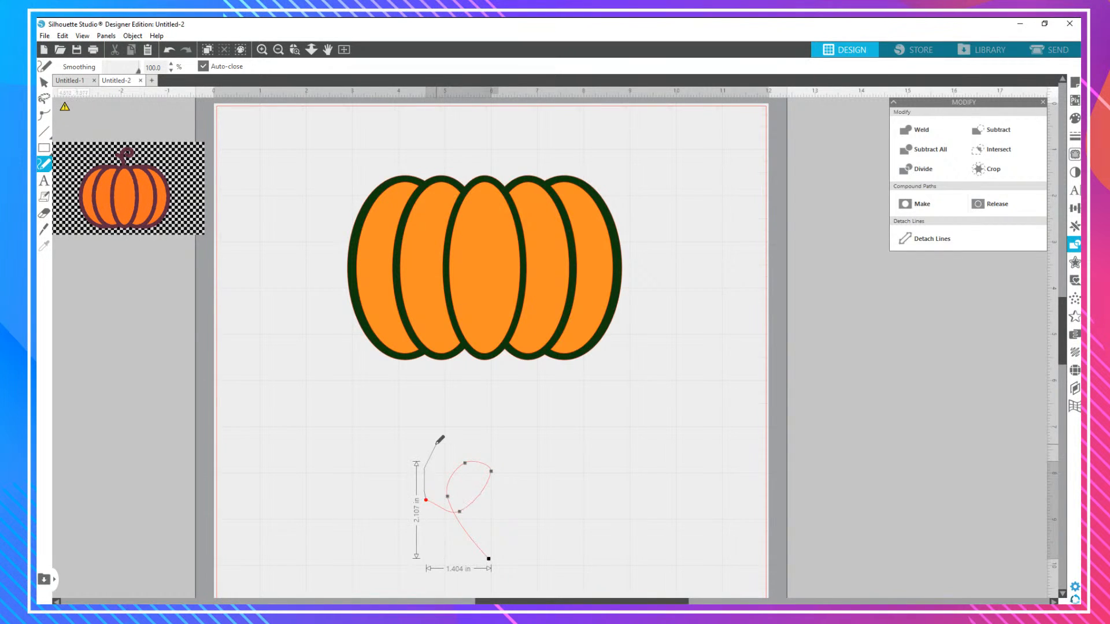
left_click_drag(436, 444, 437, 443)
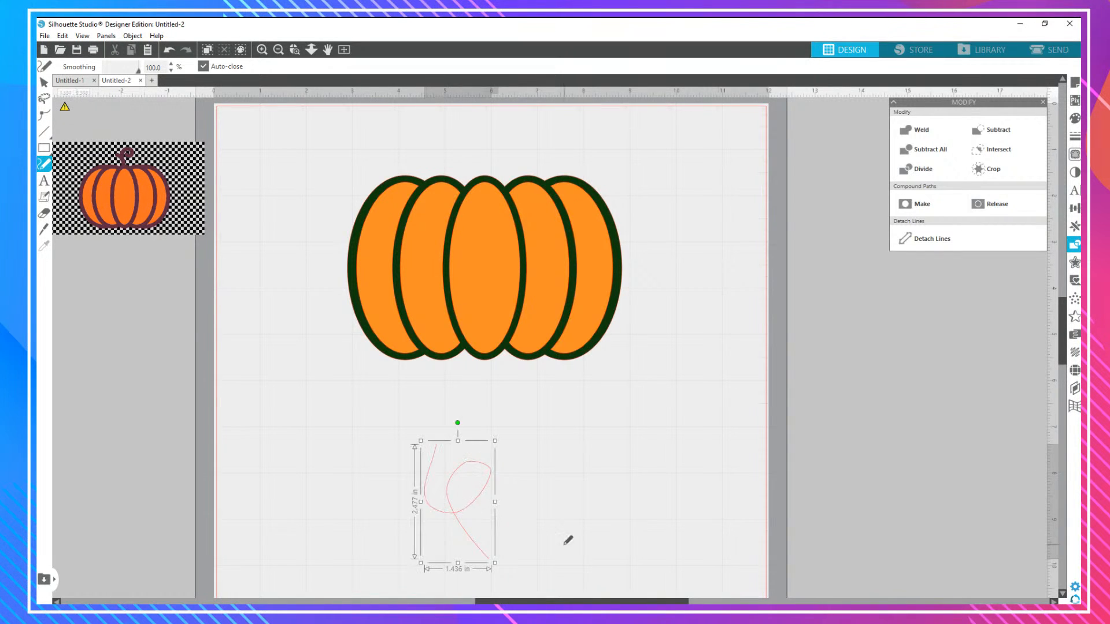
left_click(1074, 135)
left_click_drag(946, 165, 996, 166)
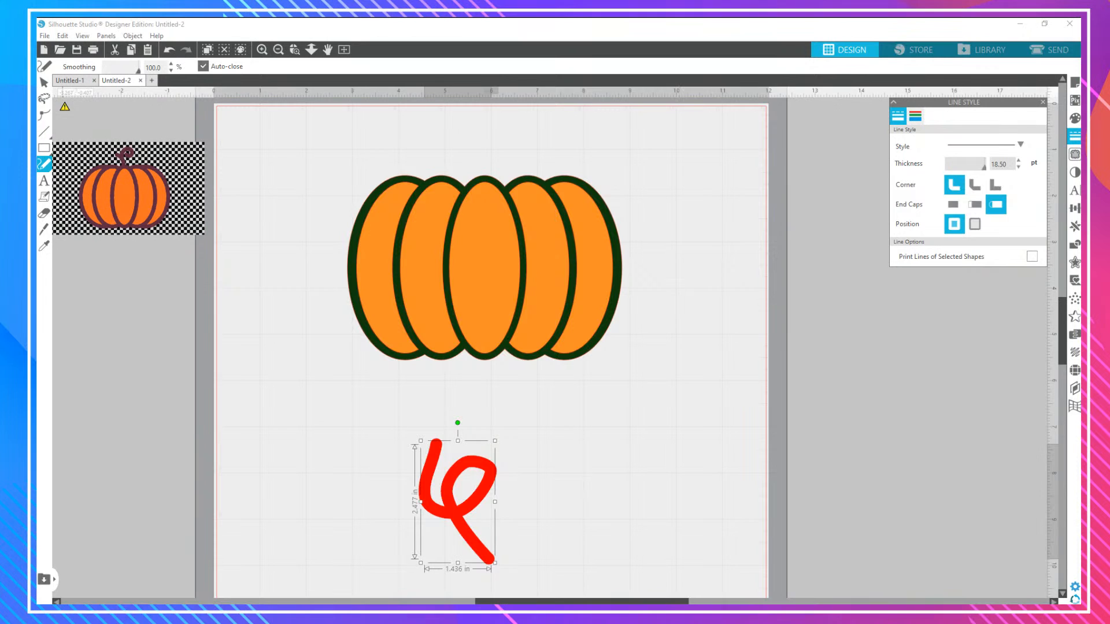
Reshape the stem's loop into a narrower, rounder curve by editing its points.
left_click(44, 114)
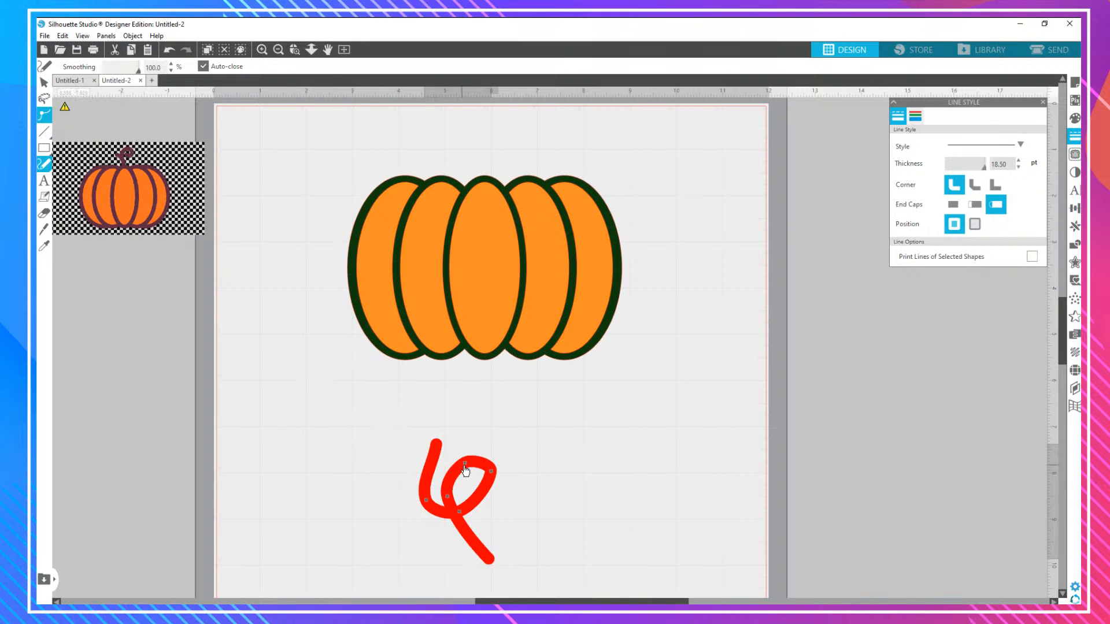
left_click(464, 464)
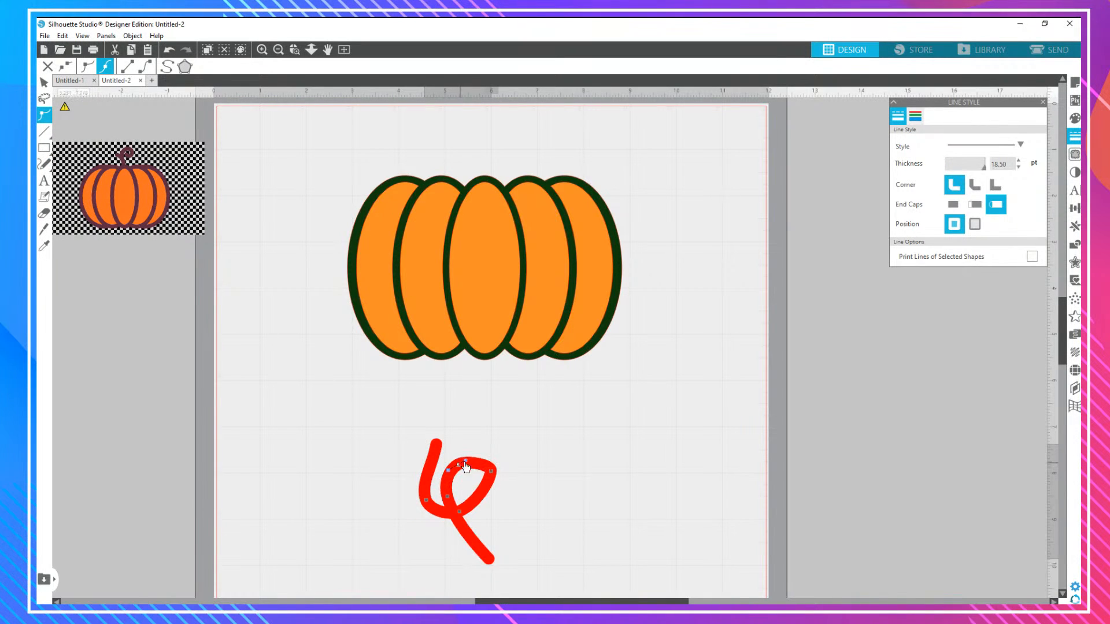
mouse_move(470, 463)
left_mouse_down()
mouse_move(490, 478)
mouse_move(475, 509)
left_mouse_up()
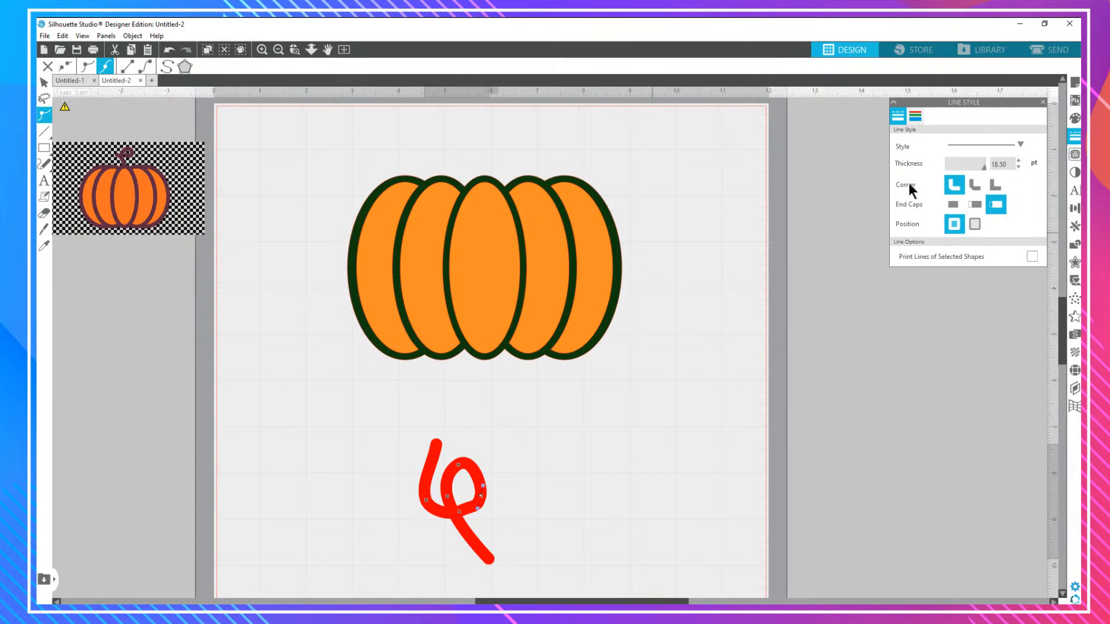
left_click(43, 81)
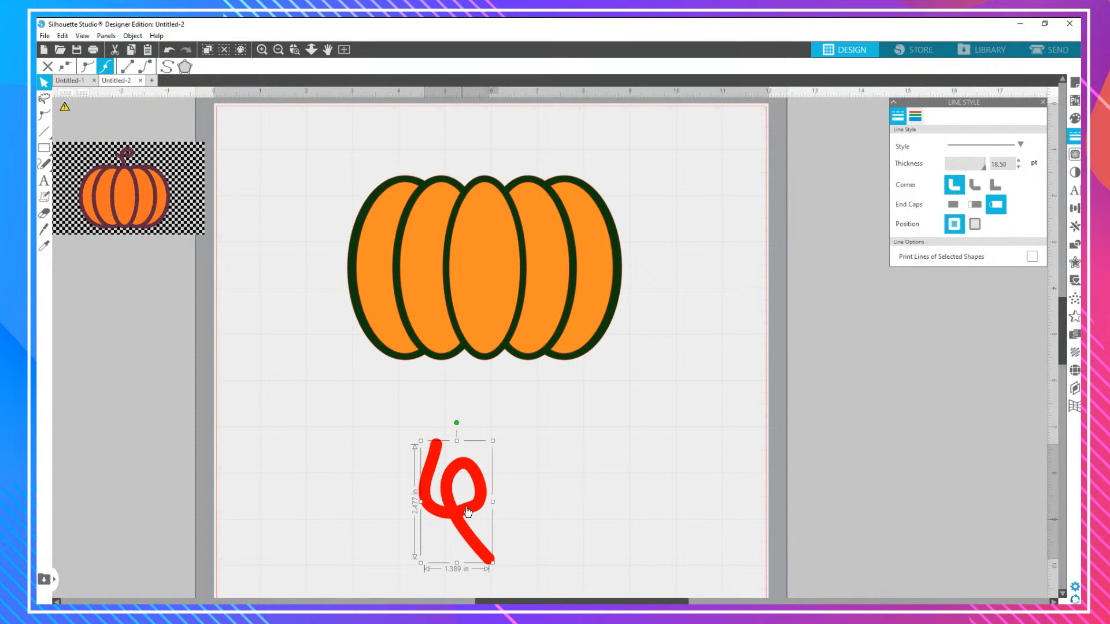
Rotate the stem clockwise and place it on the pumpkin's top center, positioning the whole pumpkin lower on the page.
mouse_move(467, 510)
left_mouse_down()
mouse_move(490, 171)
mouse_move(446, 455)
left_mouse_up()
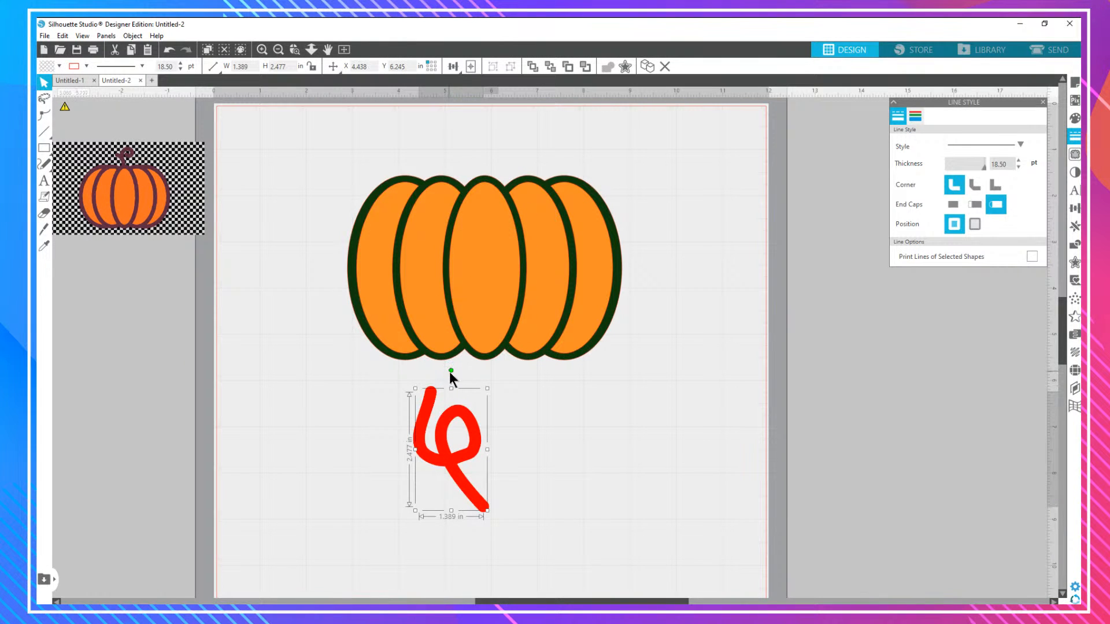
mouse_move(451, 371)
left_mouse_down()
mouse_move(544, 398)
mouse_move(535, 407)
left_mouse_up()
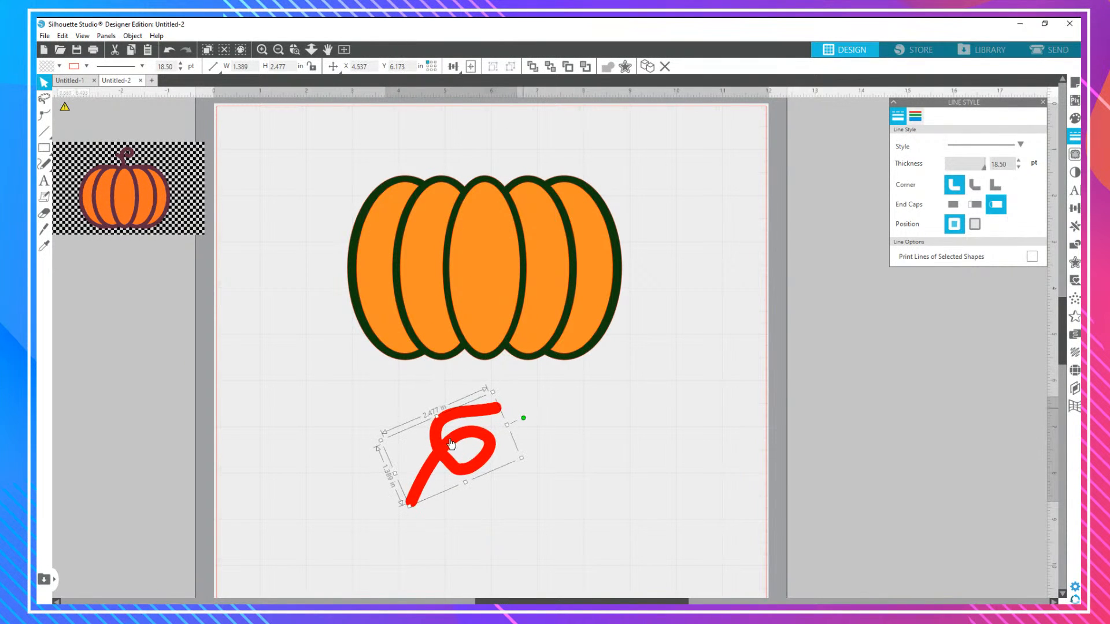
mouse_move(452, 443)
left_mouse_down()
mouse_move(469, 255)
mouse_move(511, 150)
left_mouse_up()
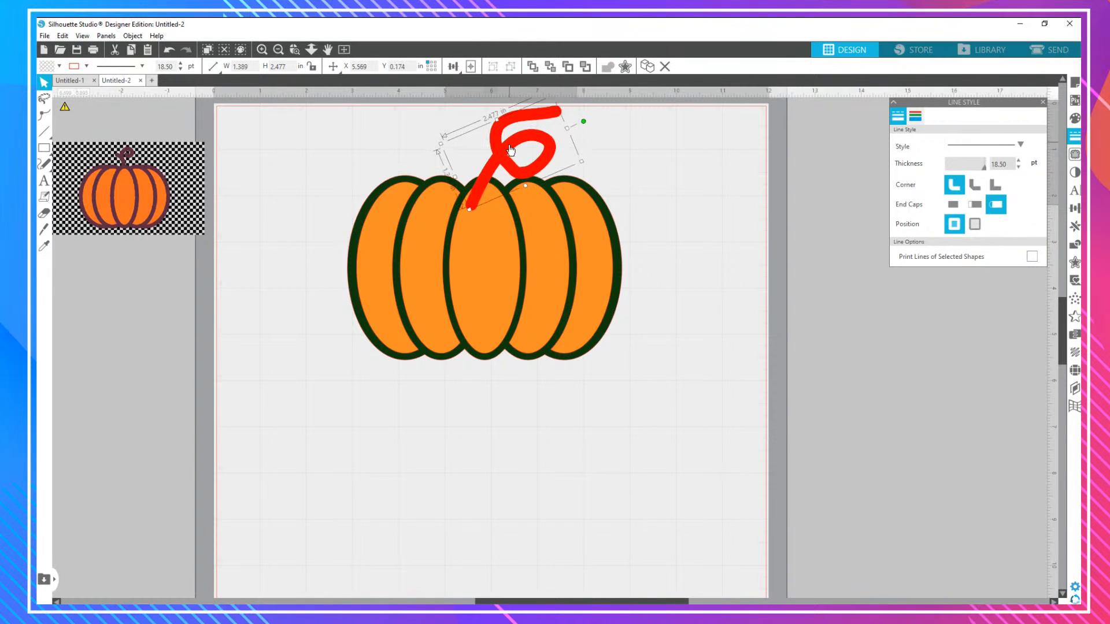
mouse_move(696, 266)
left_mouse_down()
mouse_move(445, 155)
mouse_move(481, 338)
mouse_move(512, 315)
mouse_move(512, 287)
mouse_move(522, 285)
left_mouse_up()
left_click(619, 289)
Edit the stem's points to bend its lower part and shift the loop's crossing outward.
double_click(504, 283)
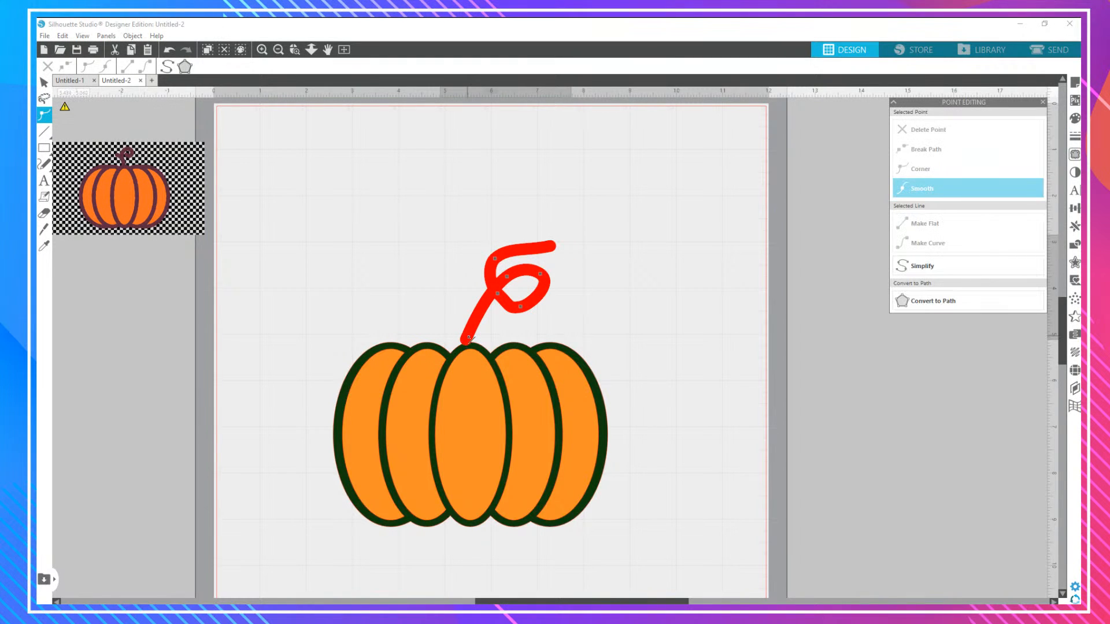
left_click(467, 337)
left_click_drag(468, 337, 472, 329)
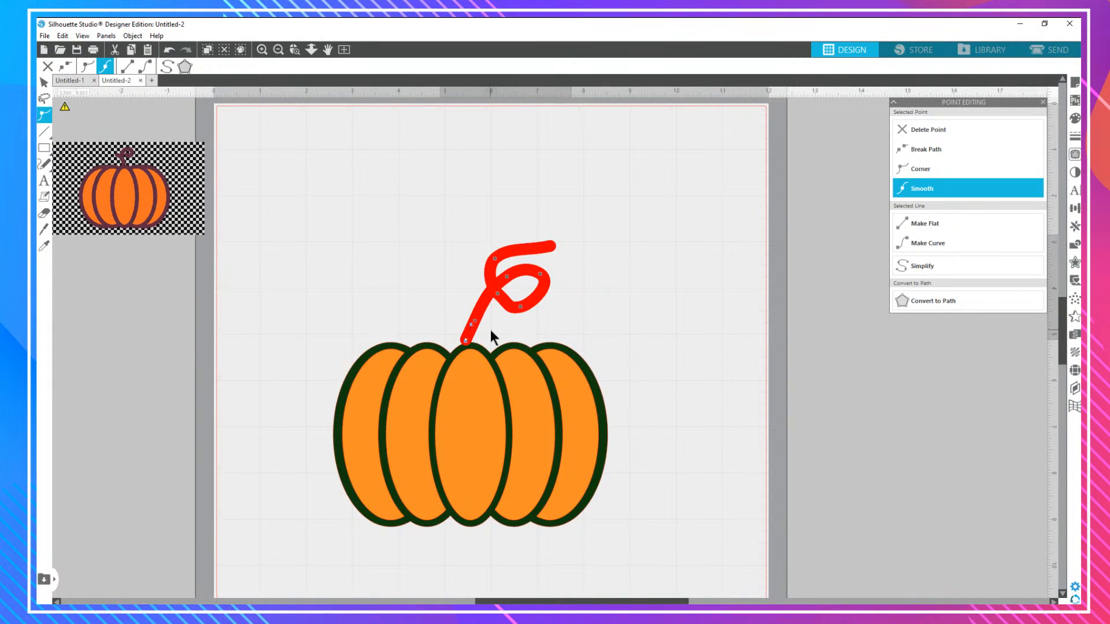
key("ctrl+z")
left_click(496, 290)
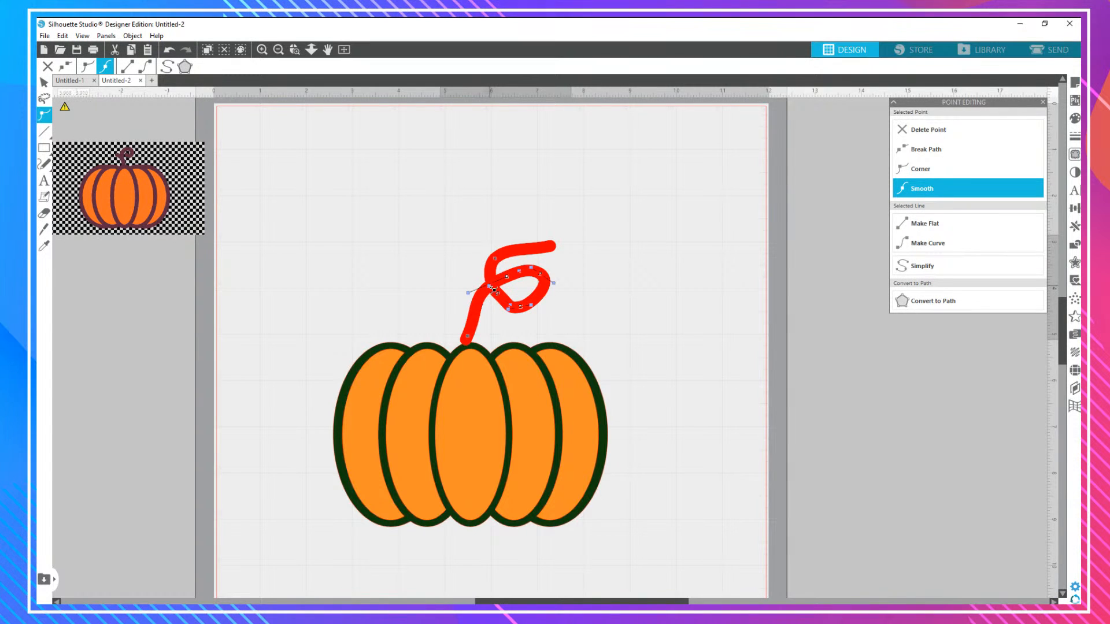
mouse_move(495, 290)
left_mouse_down()
mouse_move(477, 296)
mouse_move(480, 285)
left_mouse_up()
left_click(623, 256)
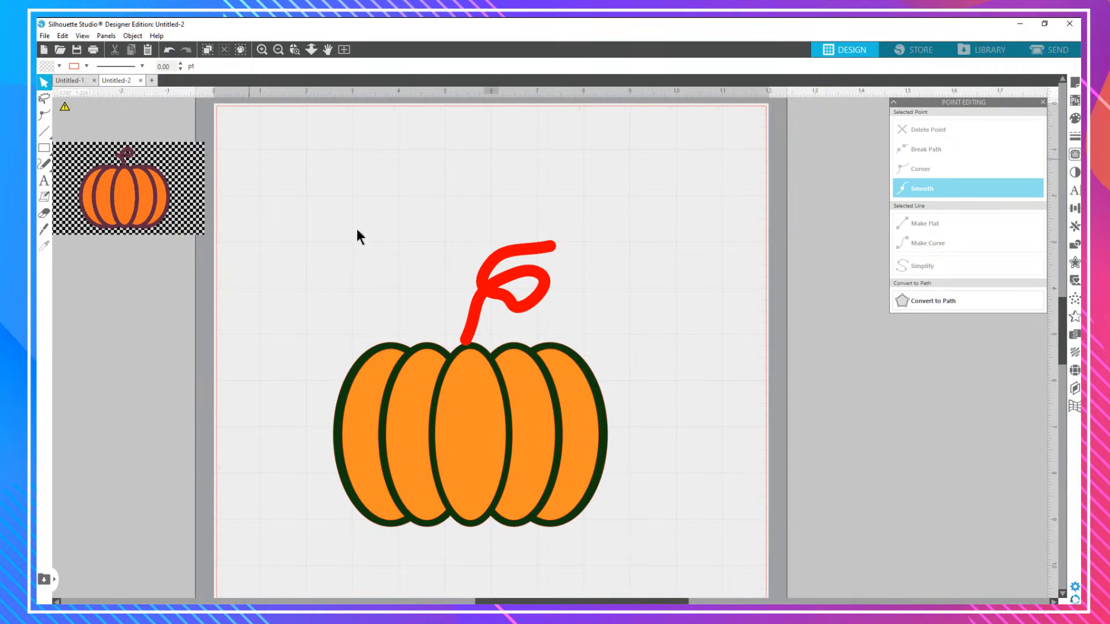
Detach the stem's thick line into an outlined shape and open it for point editing.
left_click(480, 282)
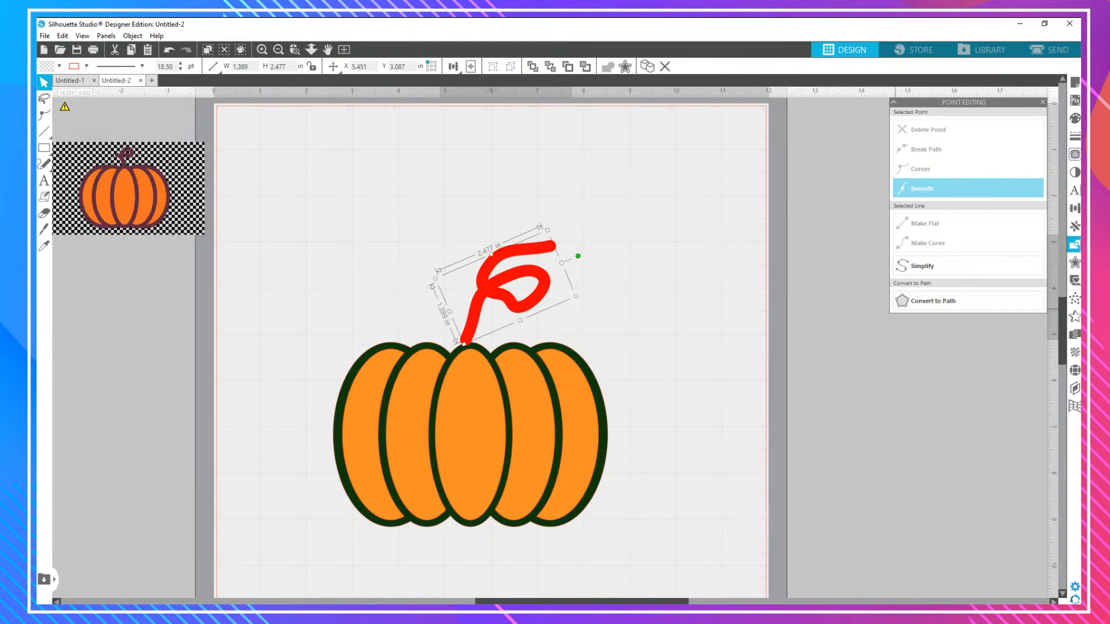
left_click(1075, 244)
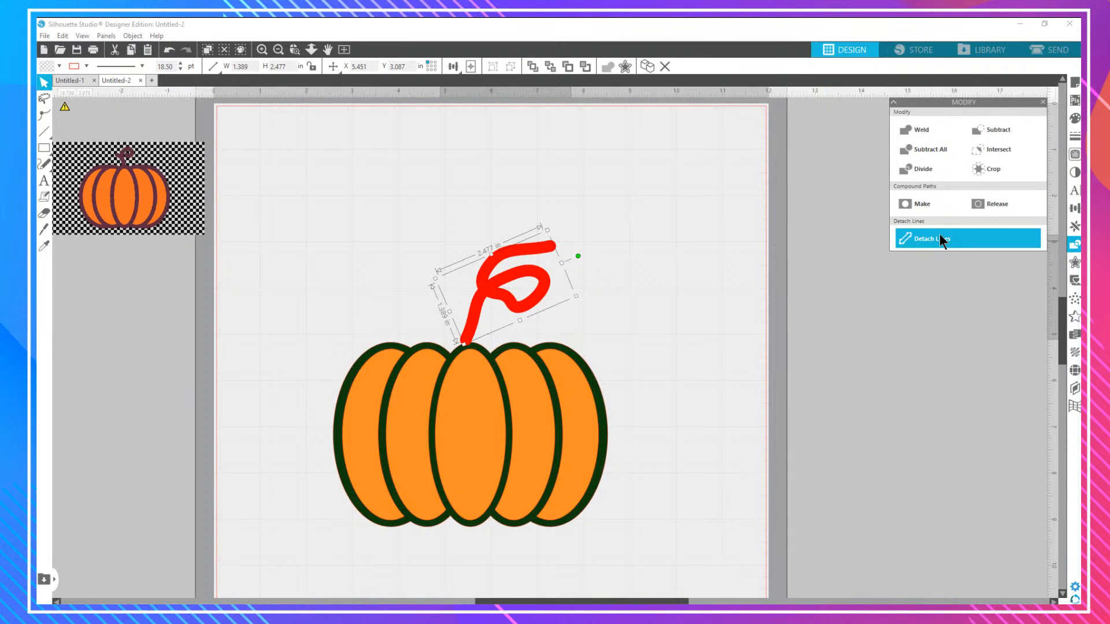
double_click(483, 281)
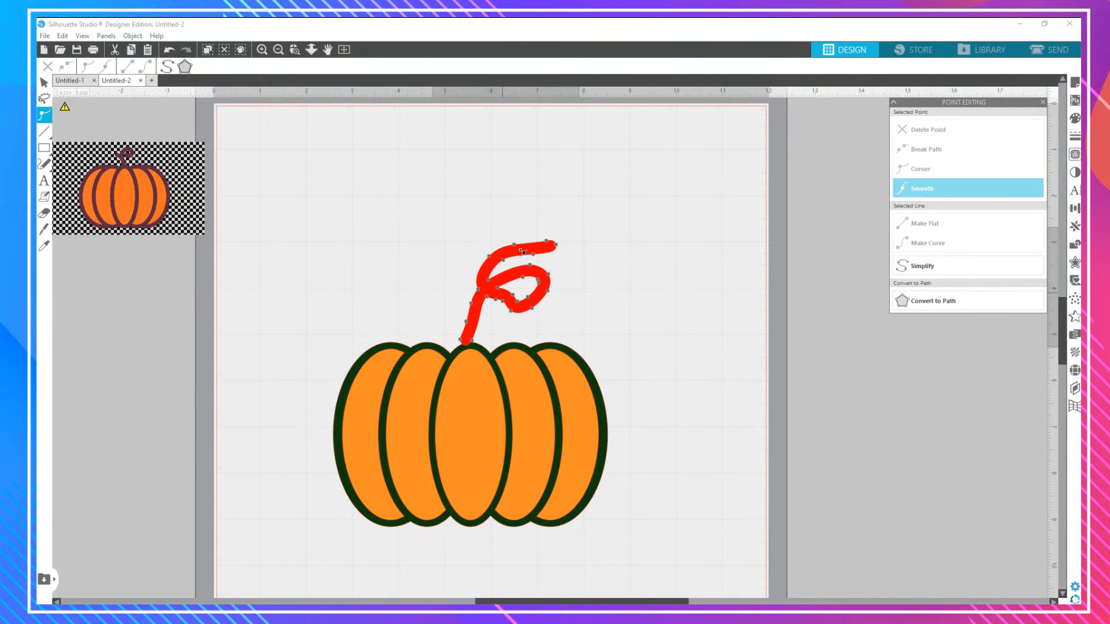
Preview the detached stem's cut lines and undo the line detachment.
left_click(1049, 46)
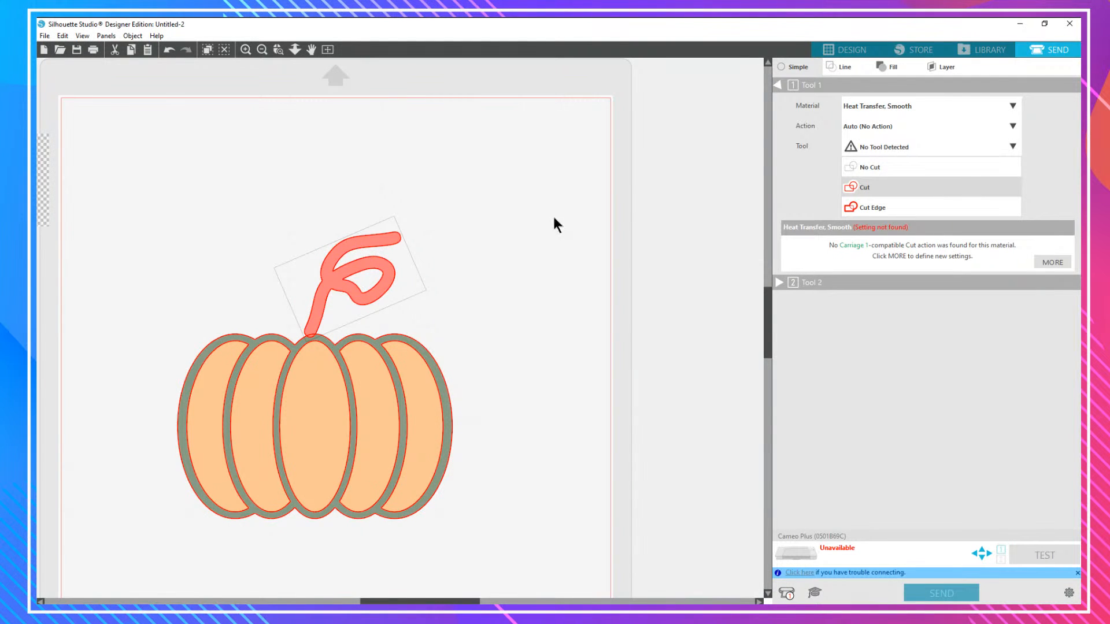
left_click(860, 52)
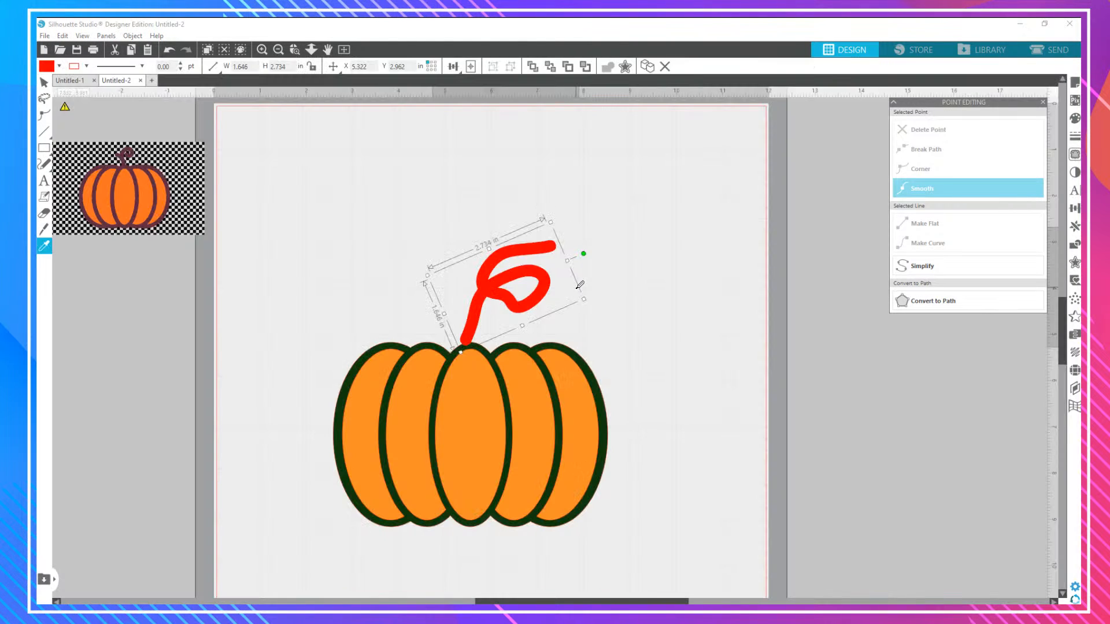
key("ctrl+z")
key("ctrl+z")
left_click(44, 114)
key("i")
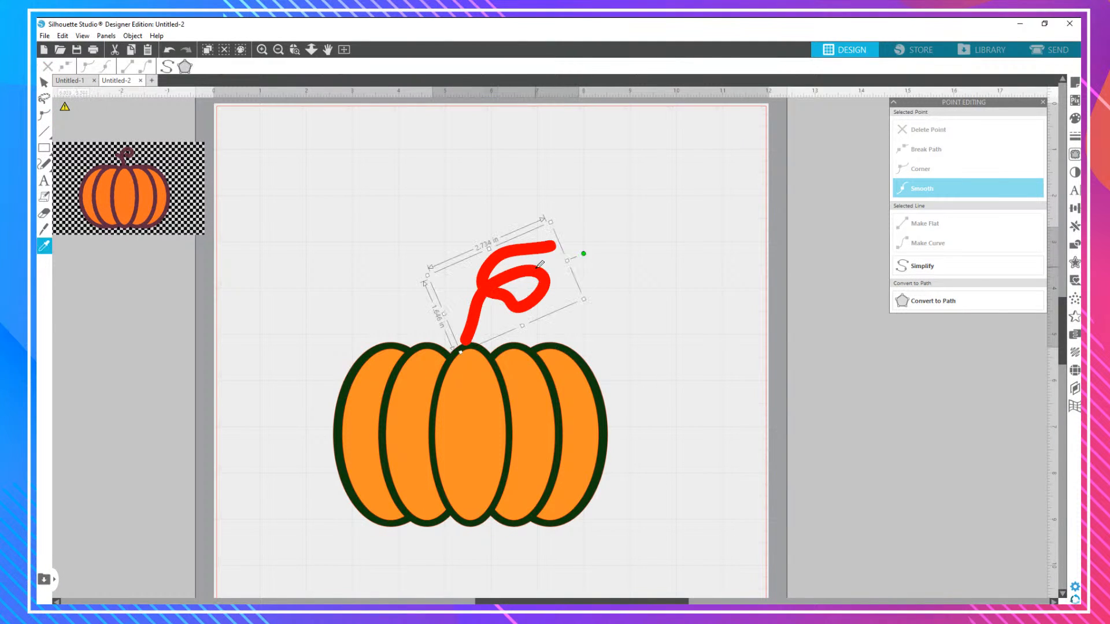
key("ctrl+z")
key("ctrl+z")
left_click(516, 280)
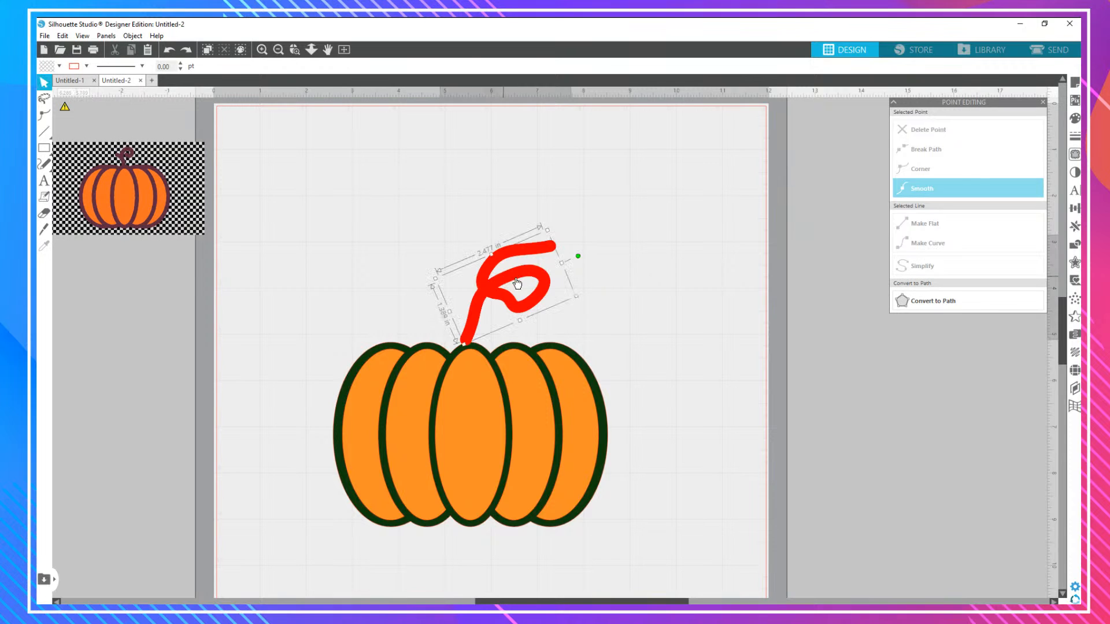
Preview the cut lines of the stem as a thick, undetached line and return to the design.
double_click(518, 283)
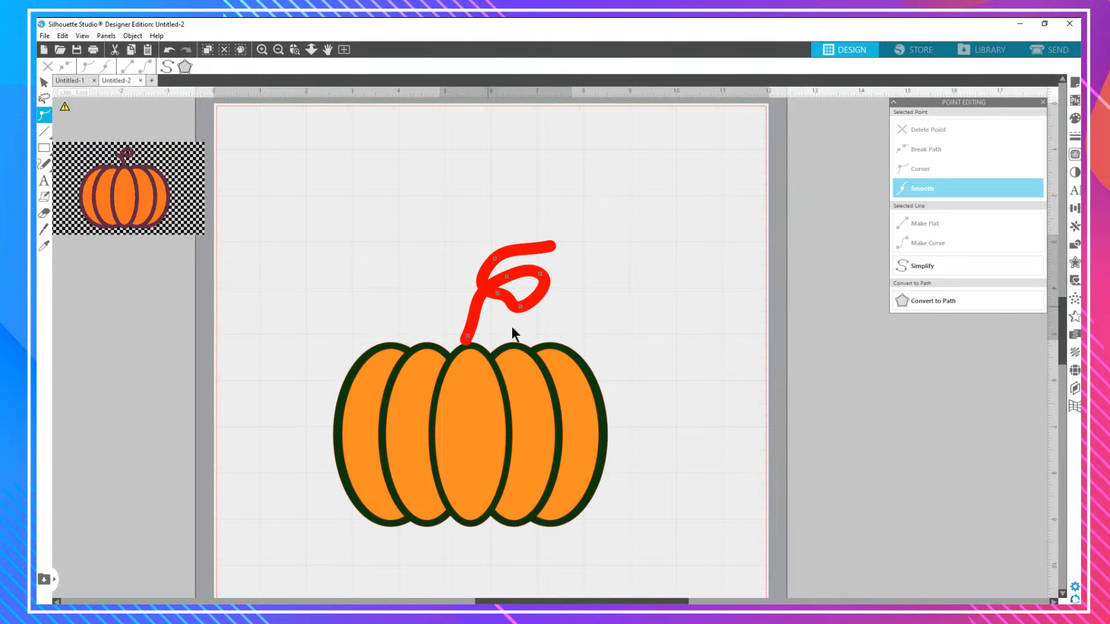
left_click(1067, 49)
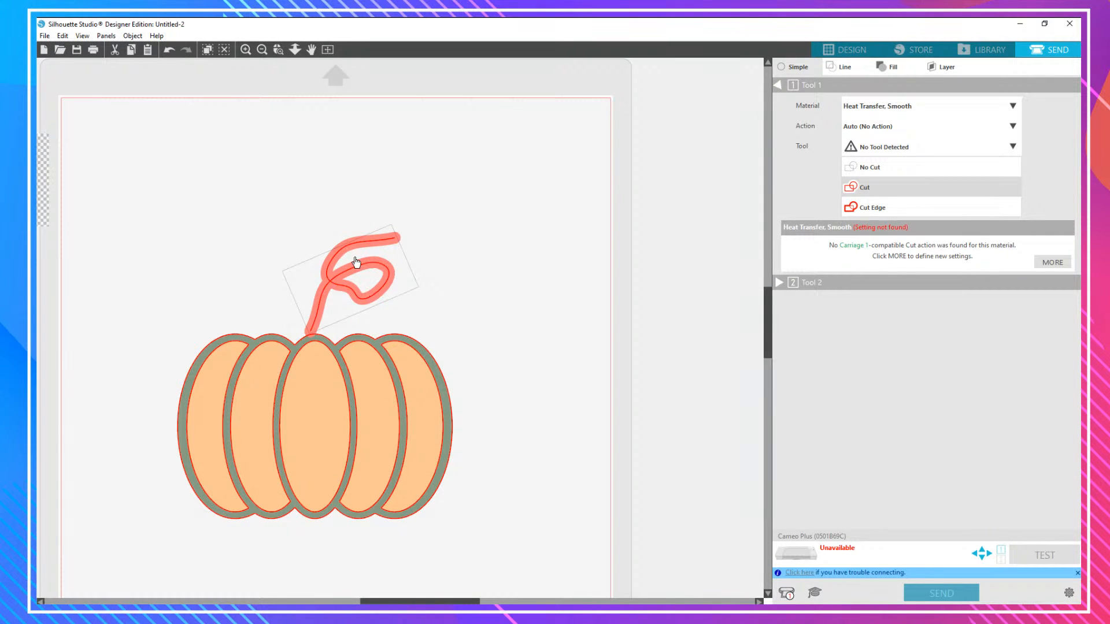
left_click(854, 50)
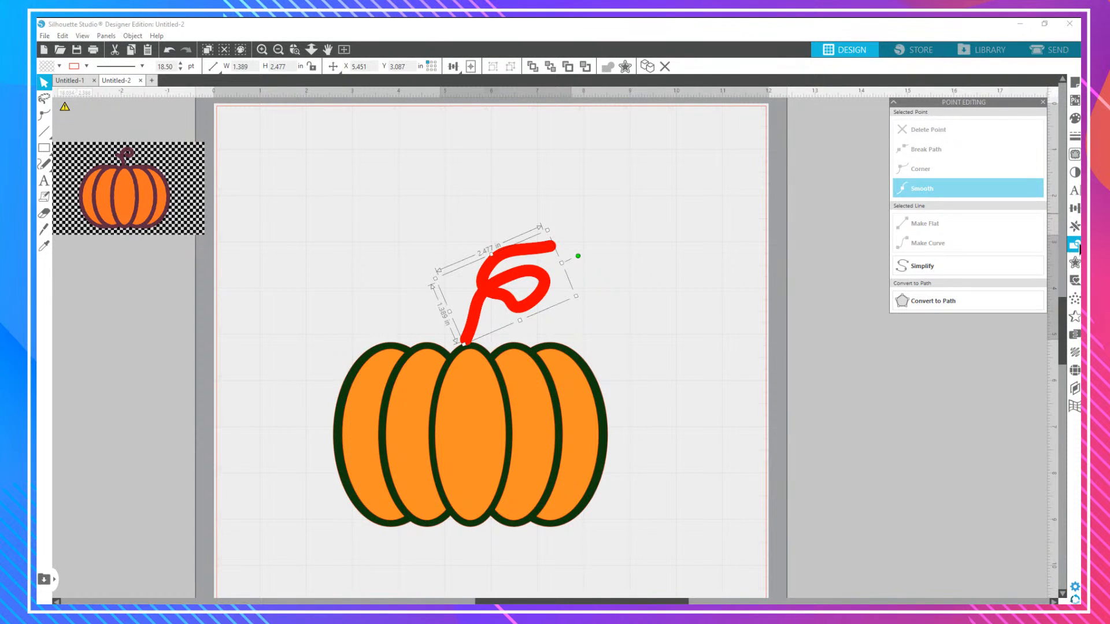
Detach the stem's thick line into an outlined shape and move it off the page below the reference image.
left_click(1075, 244)
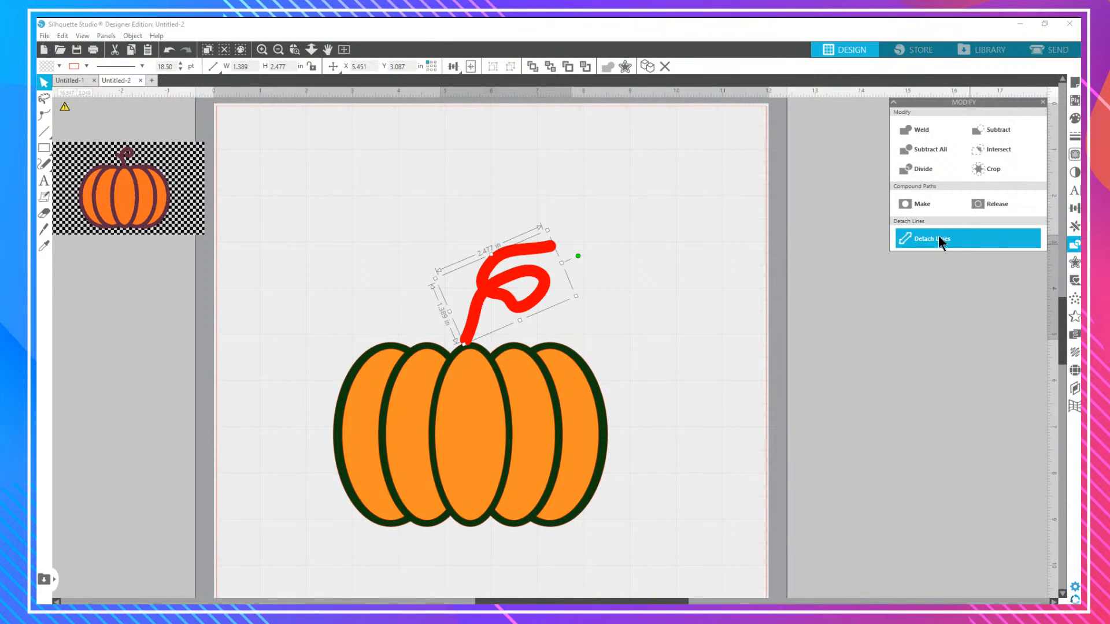
left_click(938, 236)
left_click_drag(501, 284, 123, 348)
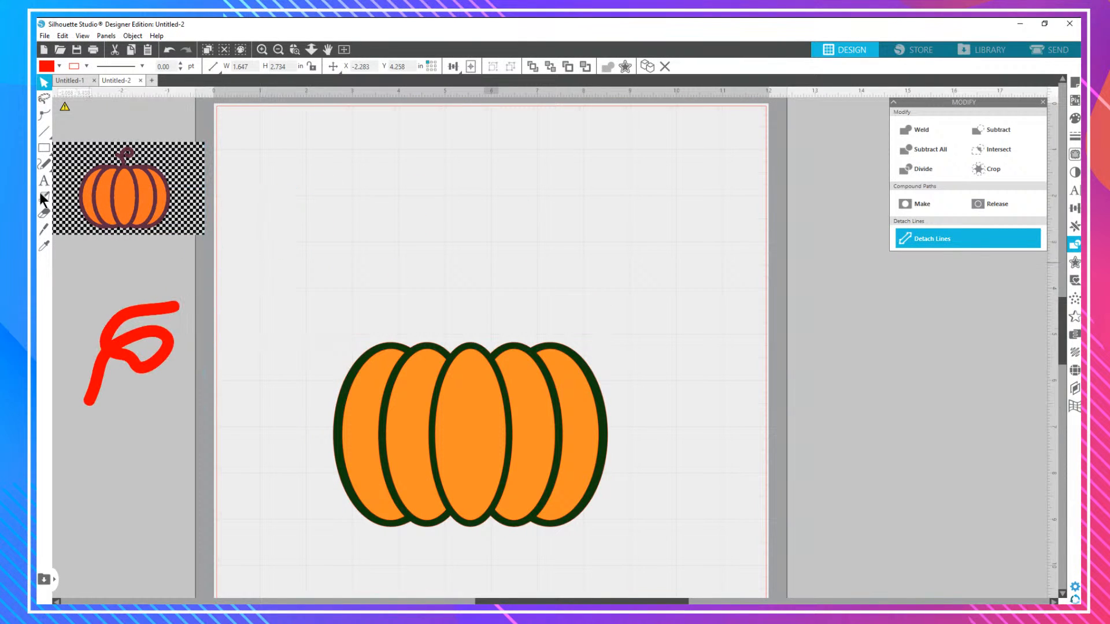
Draw a rectangle about 0.68 in wide and 1.79 in high and center it roughly above the pumpkin.
left_click(43, 148)
left_click_drag(432, 209, 464, 294)
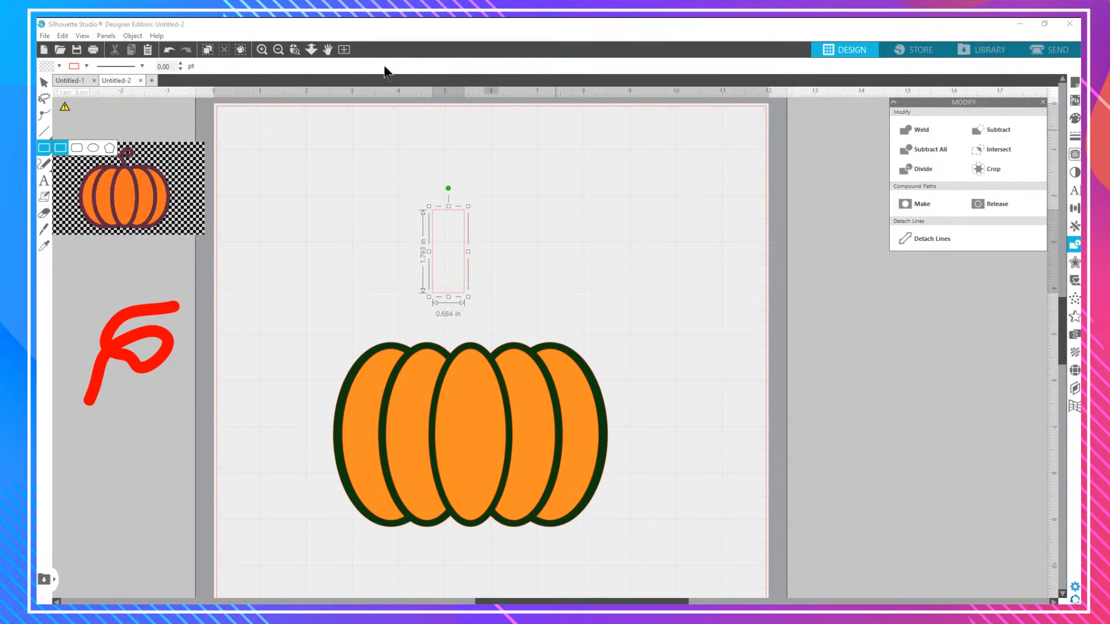
left_click(262, 49)
left_click(262, 50)
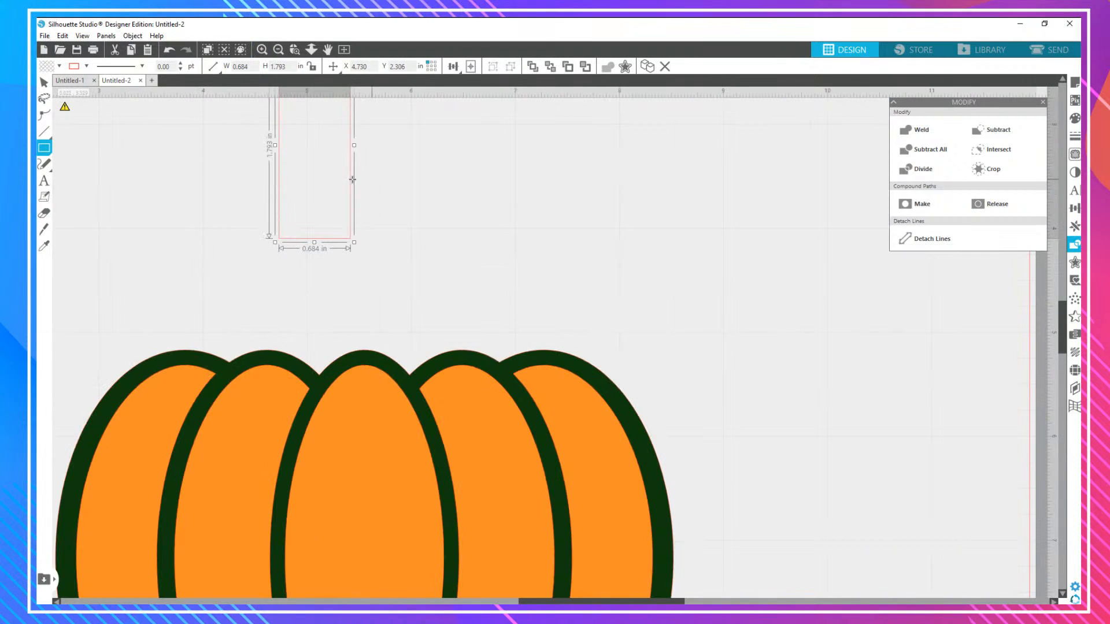
left_click(44, 82)
left_click_drag(280, 174, 350, 253)
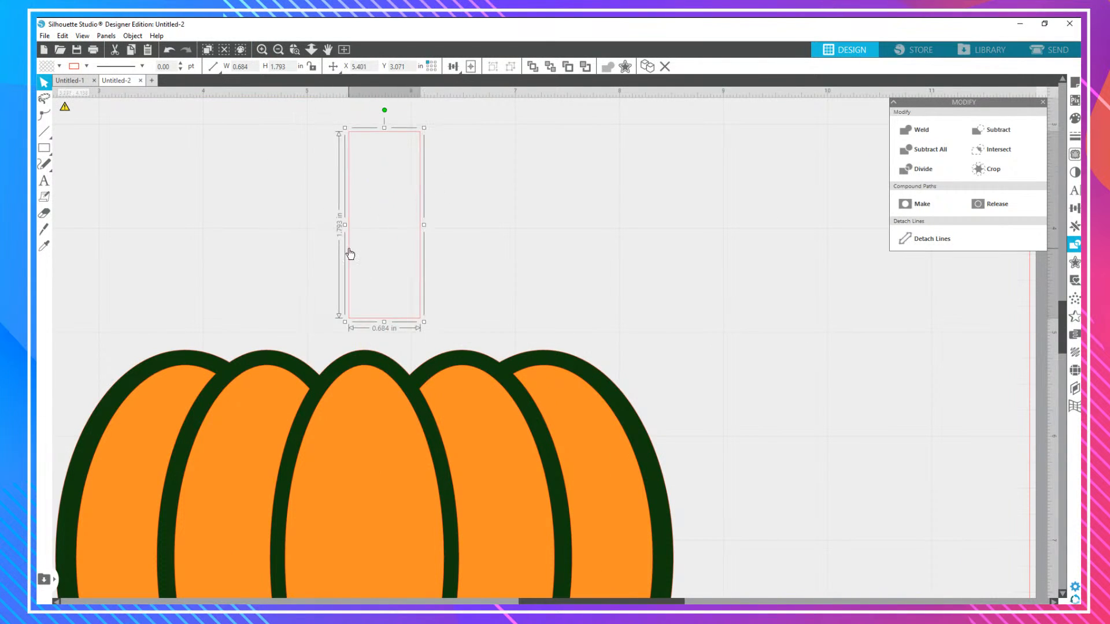
Add a midpoint to each long side of the rectangle, make the sides curved and bend both toward the left.
double_click(421, 238)
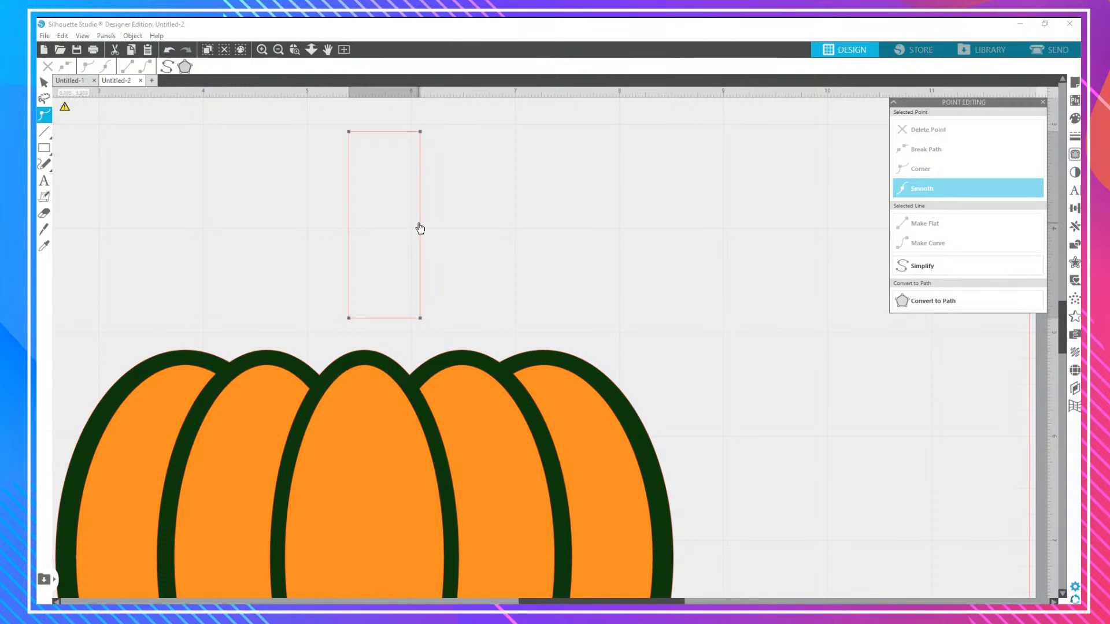
left_click(420, 222)
left_click(935, 241)
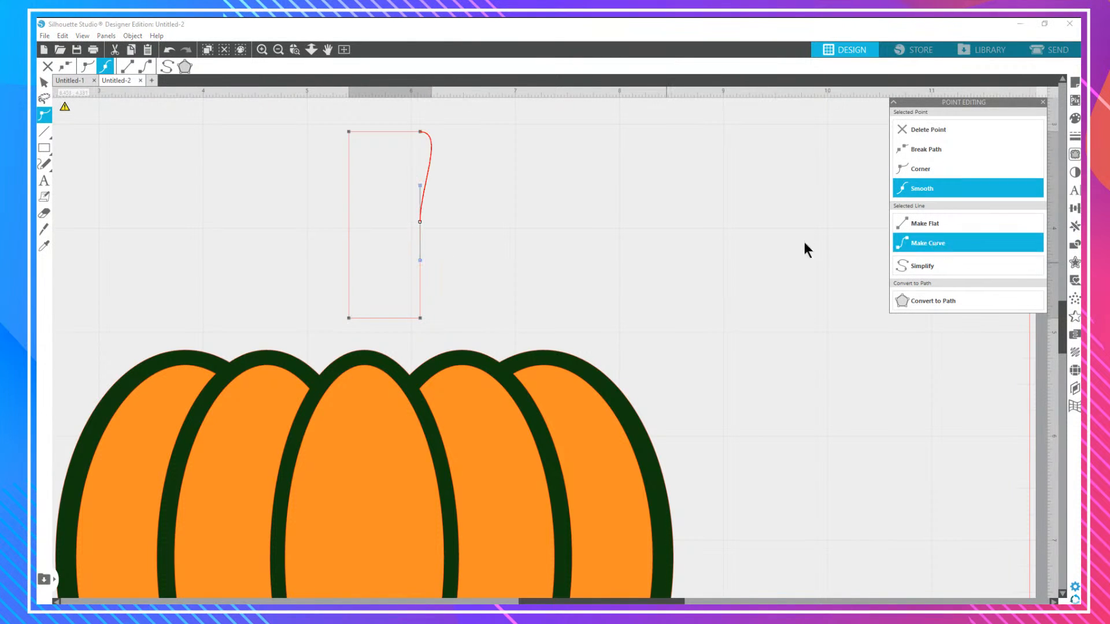
left_click_drag(419, 223, 319, 227)
left_click(342, 229)
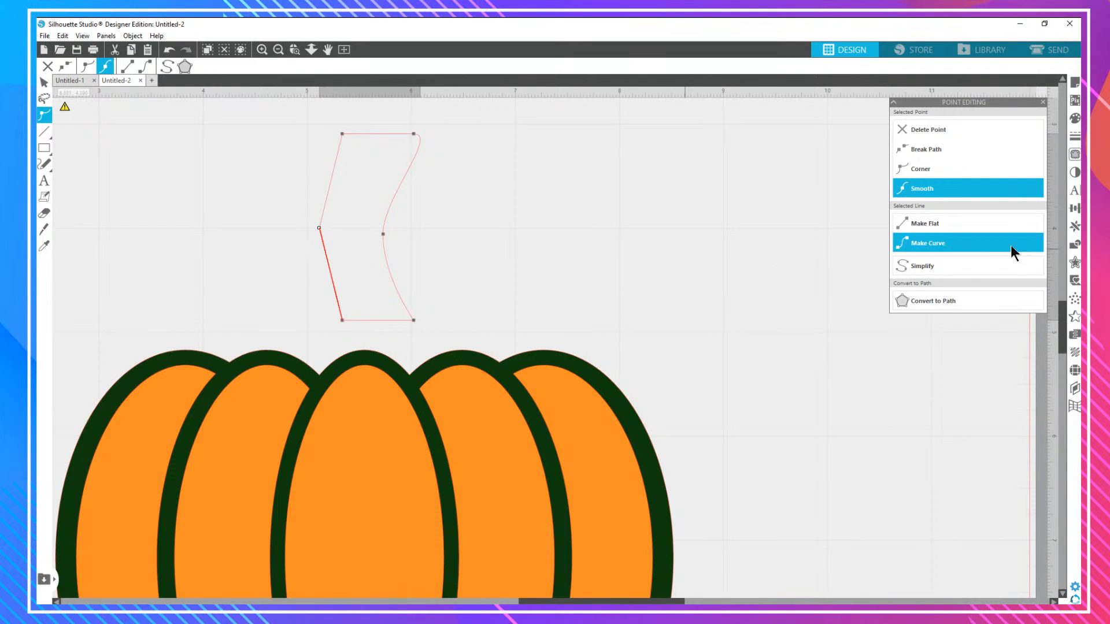
left_click(952, 244)
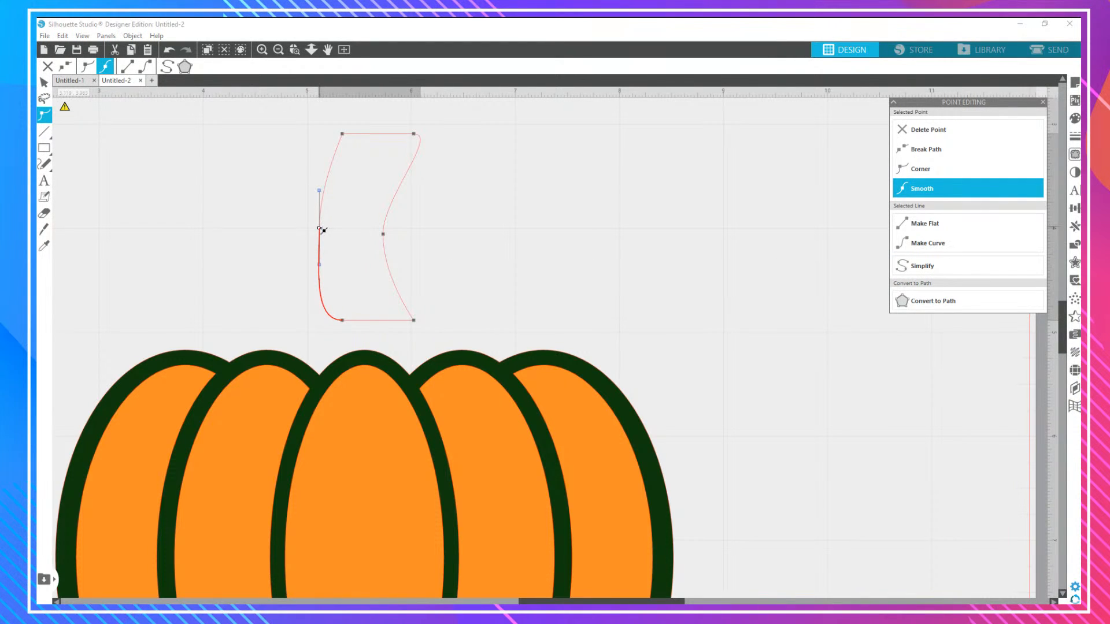
left_click_drag(322, 230, 307, 222)
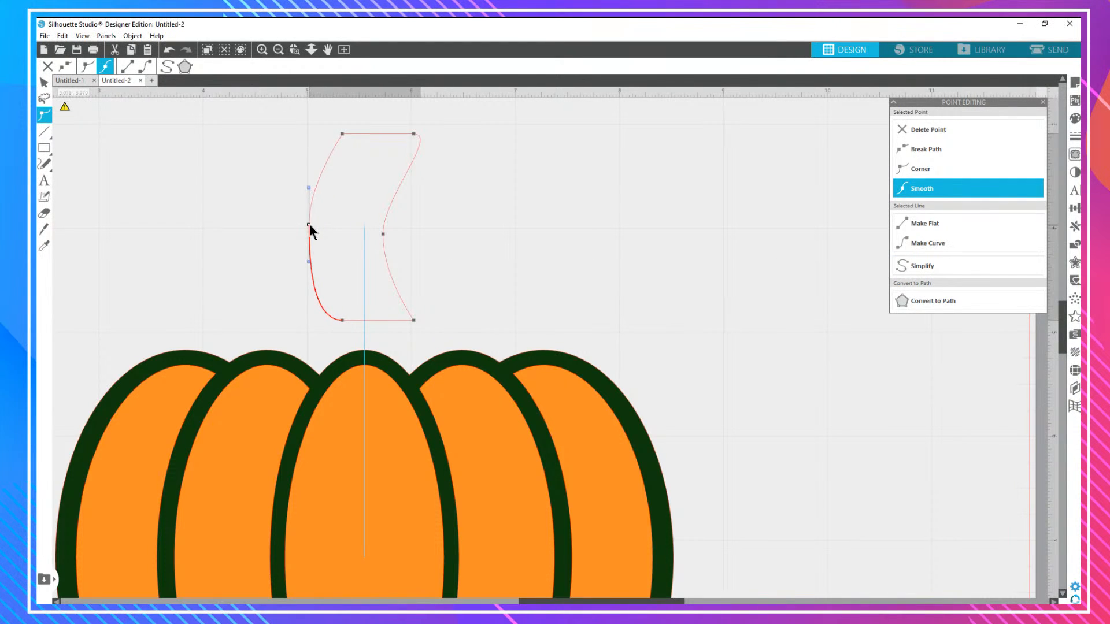
Widen the new stem's base by shifting its lower-left corner outward, and raise the midpoints of both curved sides.
left_click(342, 320)
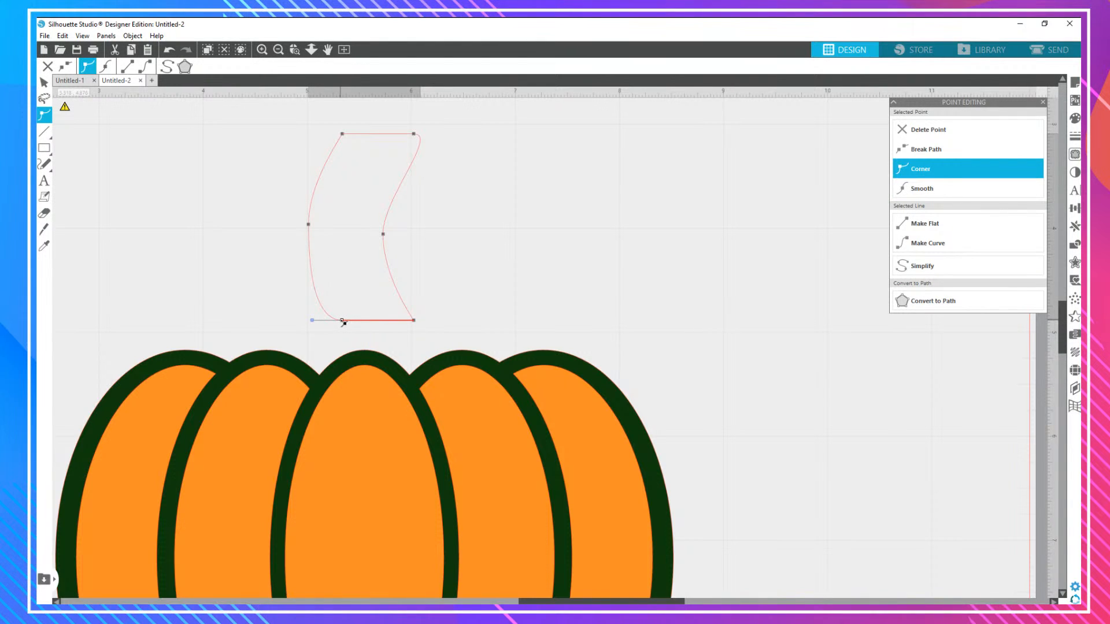
left_click_drag(325, 322, 300, 321)
left_click_drag(309, 225, 280, 152)
left_click_drag(268, 197, 275, 185)
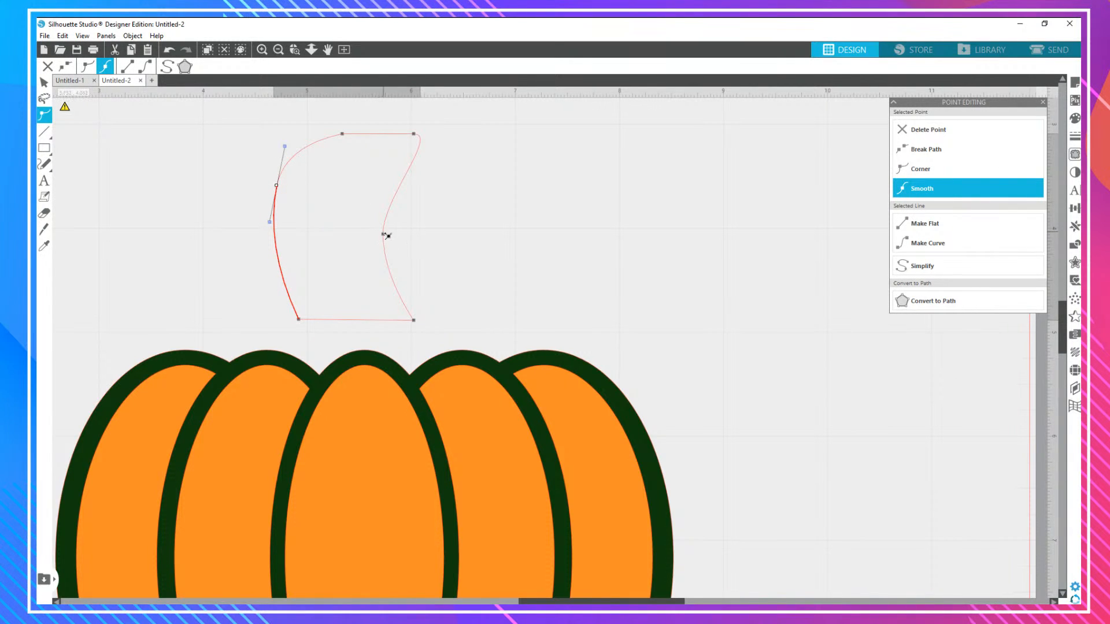
left_click_drag(383, 235, 381, 223)
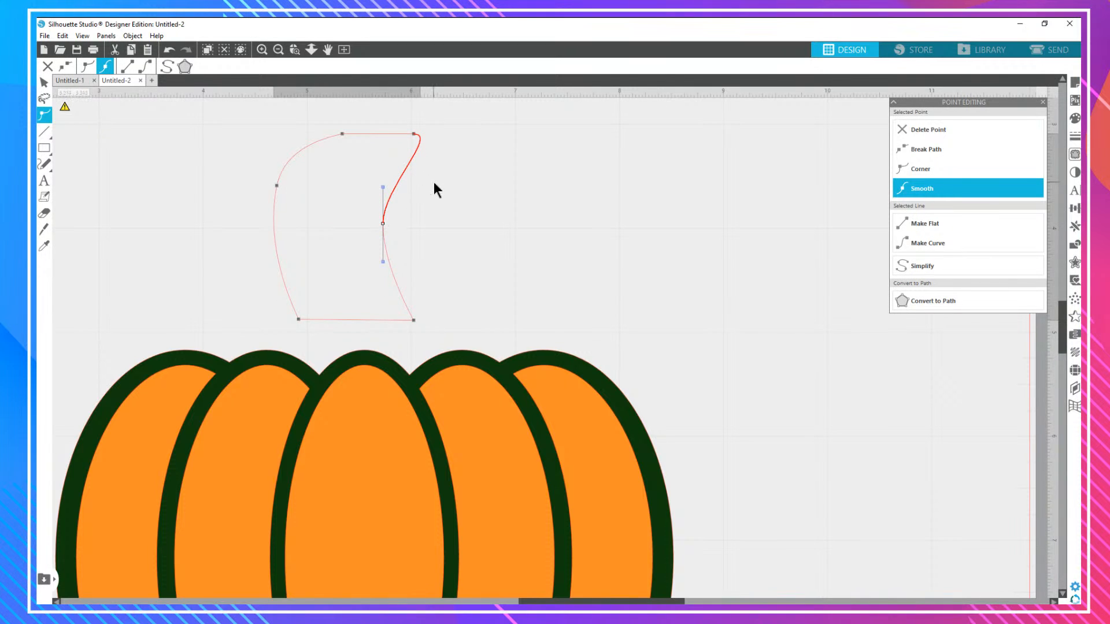
Adjust the curve handle at the stem's upper-right corner to turn the rounded bulge into a sharp corner.
scroll(434, 182, "up", 1)
left_click(416, 168)
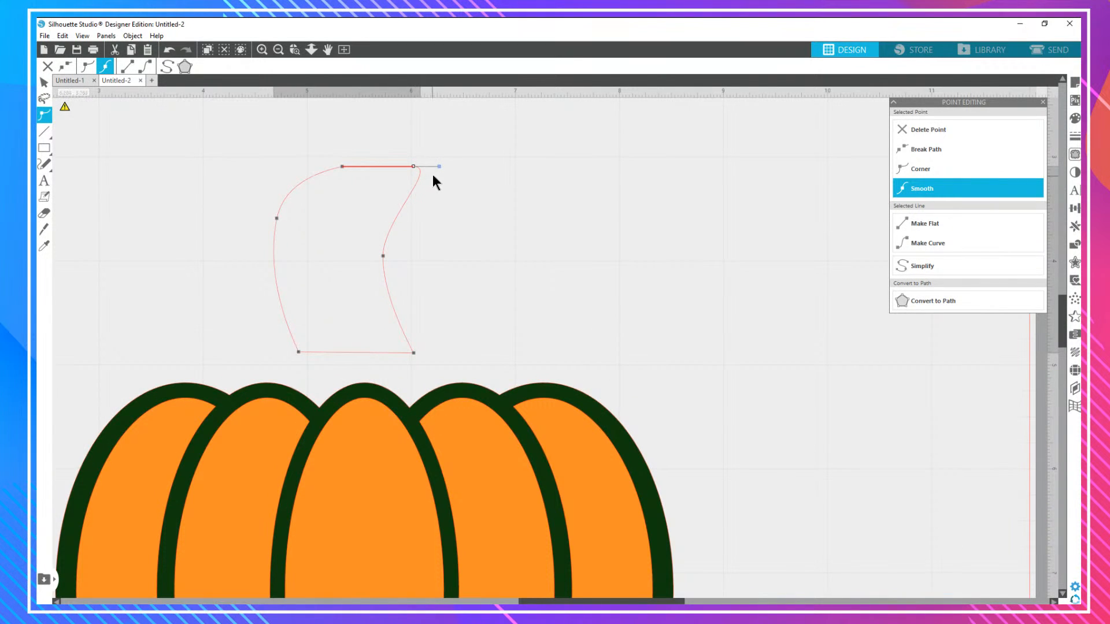
left_click(440, 162)
double_click(418, 170)
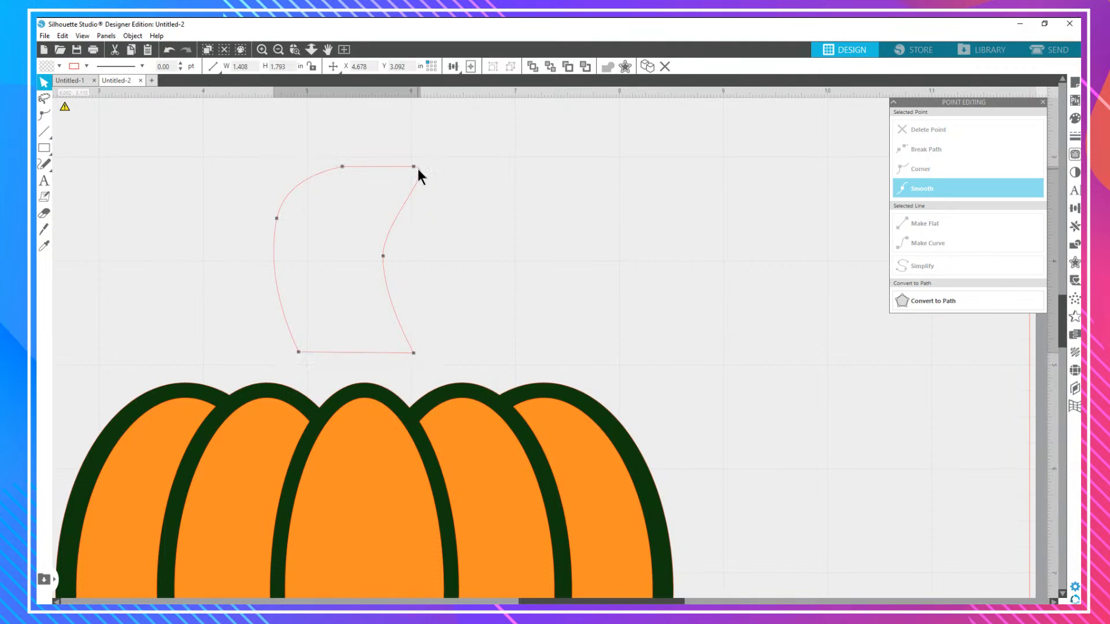
left_click(415, 167)
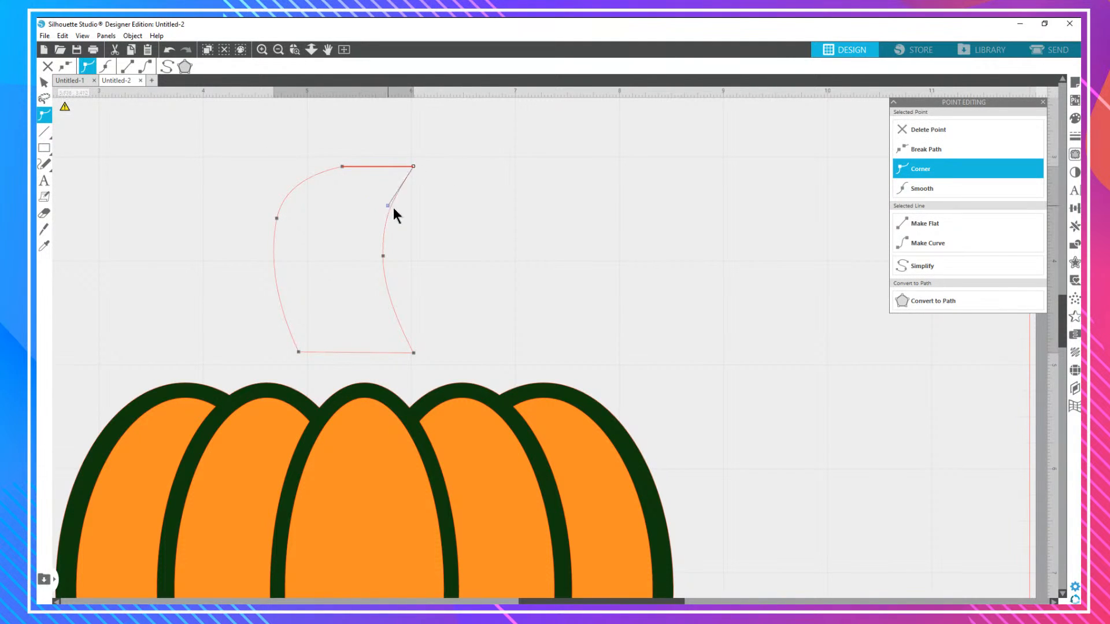
left_click_drag(394, 209, 393, 230)
Raise the stem's upper-left corner into a slanted tip and flare the lower-left base and side outward.
left_click_drag(277, 219, 276, 227)
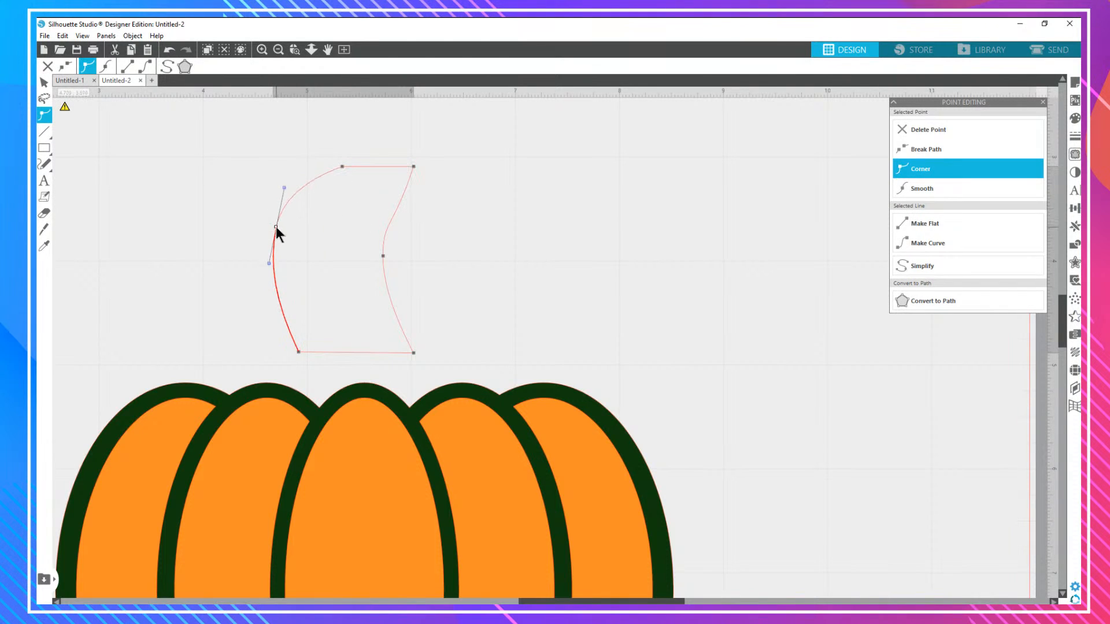
left_click(343, 167)
left_click_drag(344, 168, 351, 149)
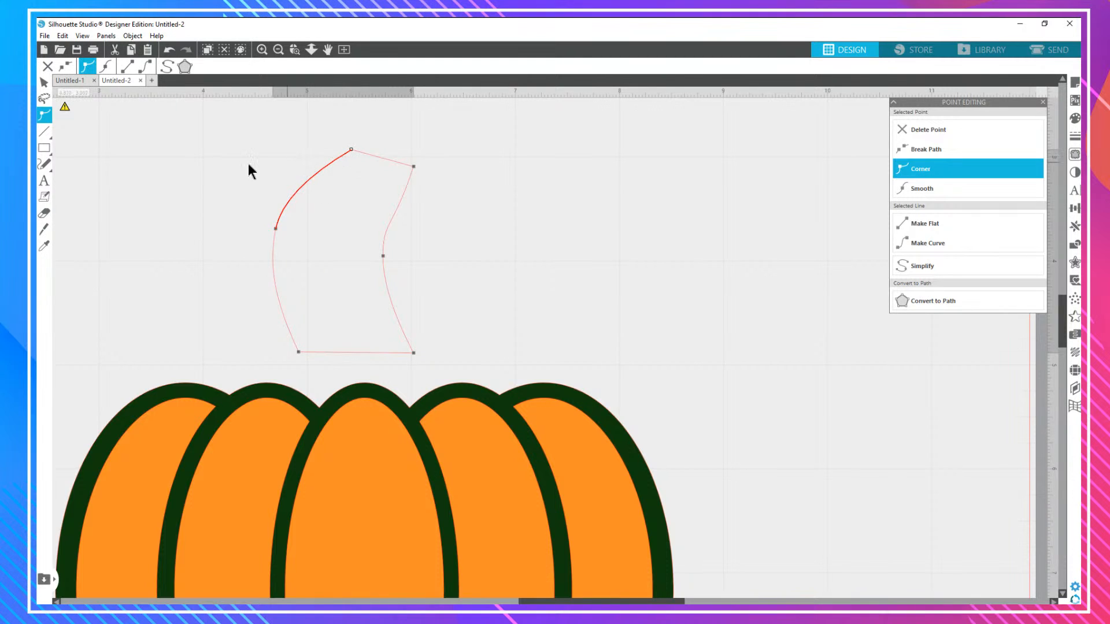
left_click_drag(299, 353, 253, 348)
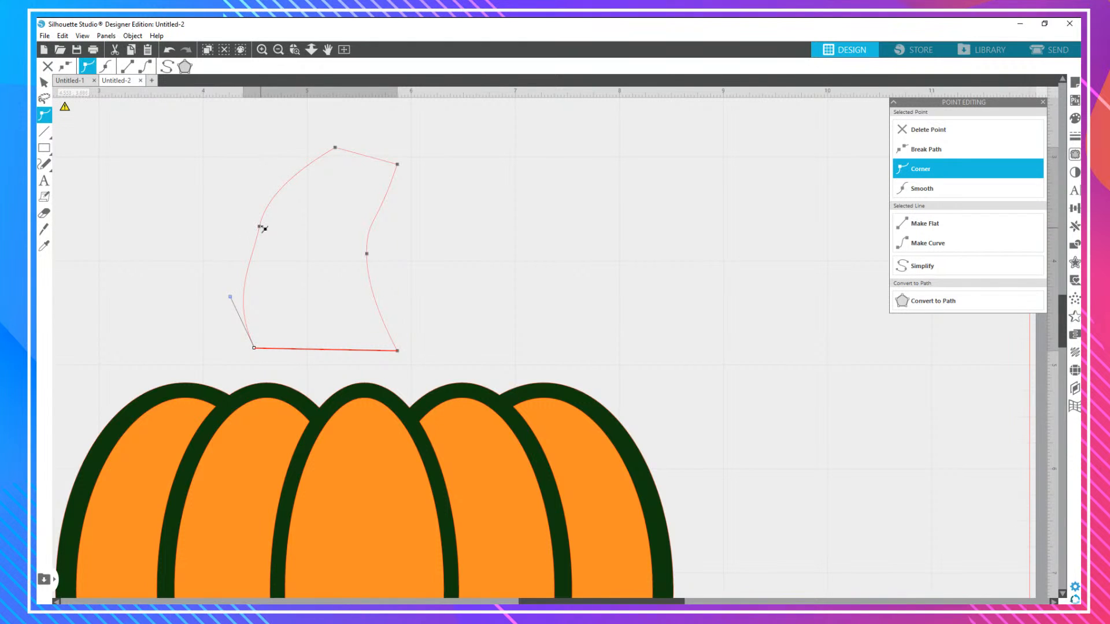
left_click_drag(260, 227, 248, 228)
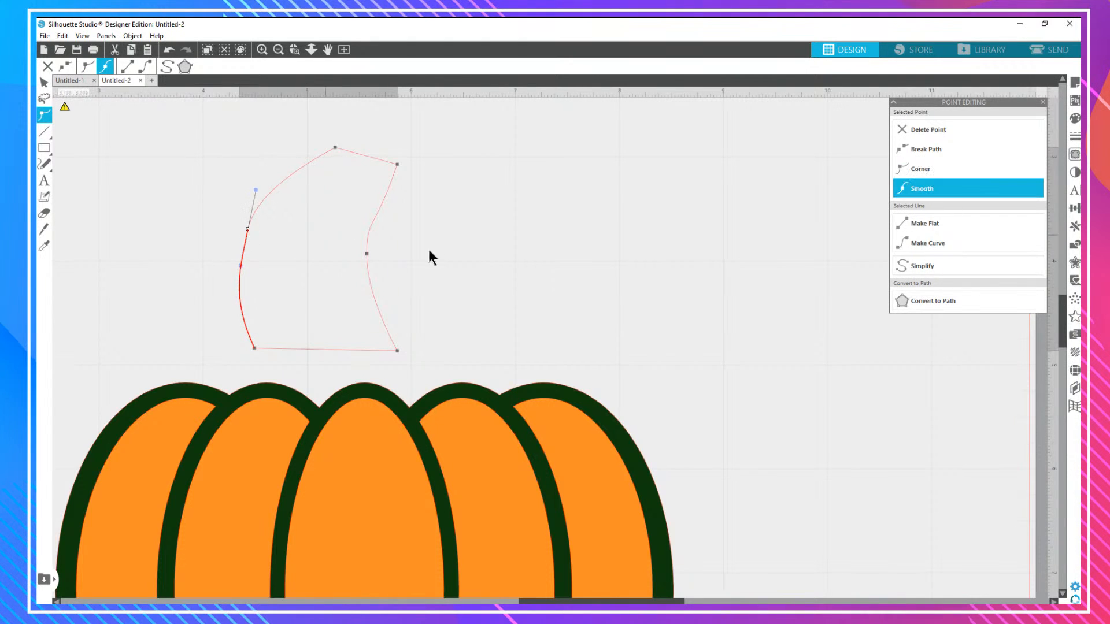
left_click(441, 262)
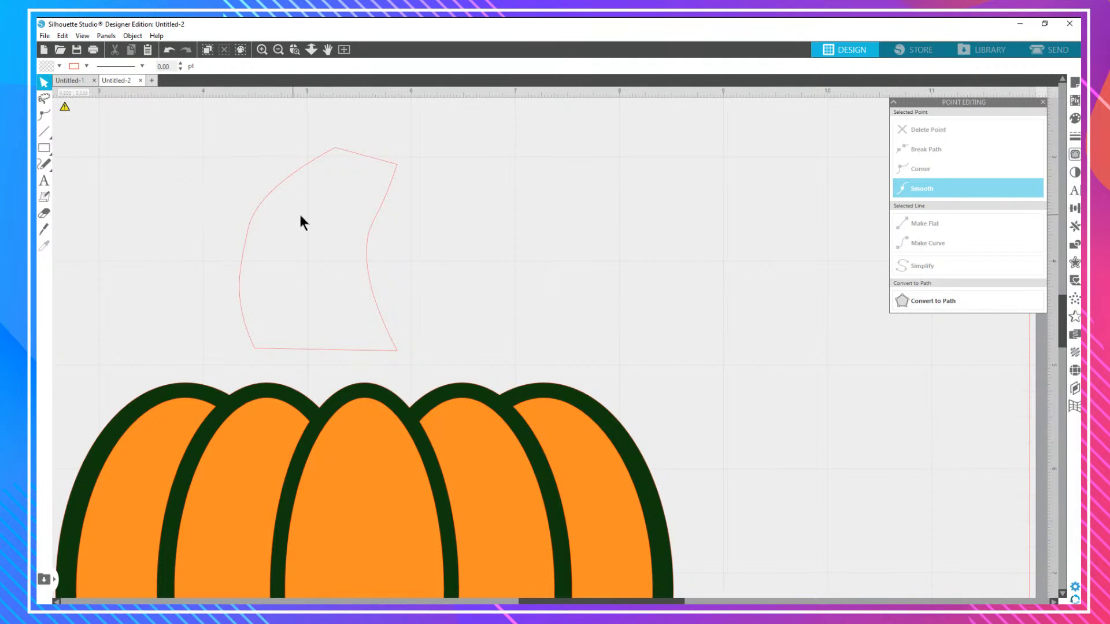
Refine the stem's outer curve, pull its upper-right corner inward and deepen the bend of the inner side.
double_click(264, 208)
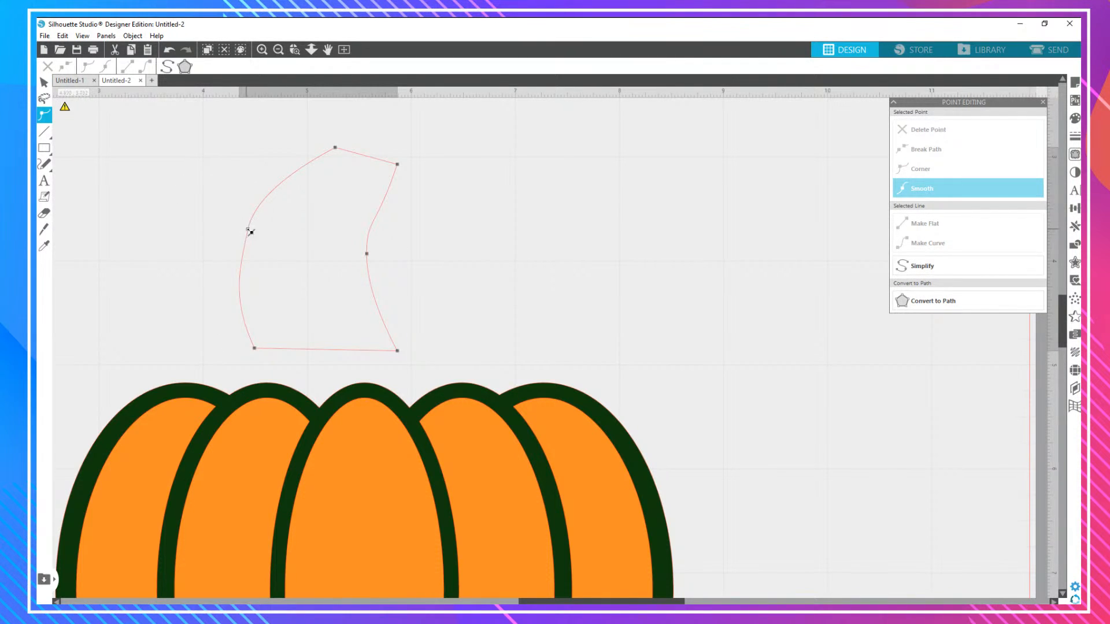
left_click(248, 229)
left_click_drag(248, 229, 243, 227)
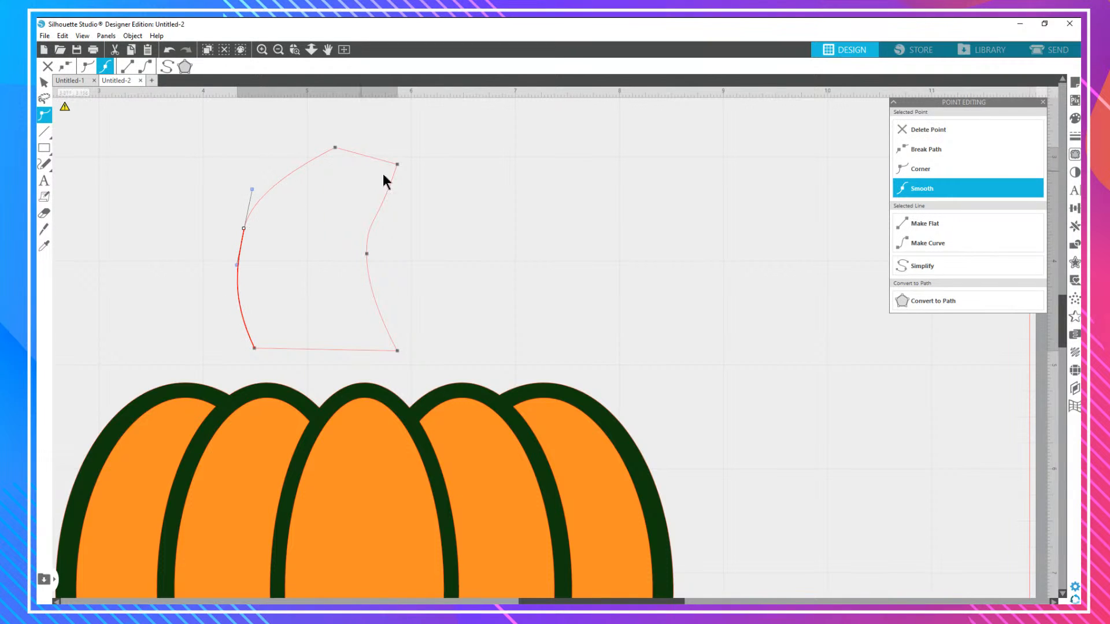
left_click_drag(398, 166, 339, 263)
left_click(393, 295)
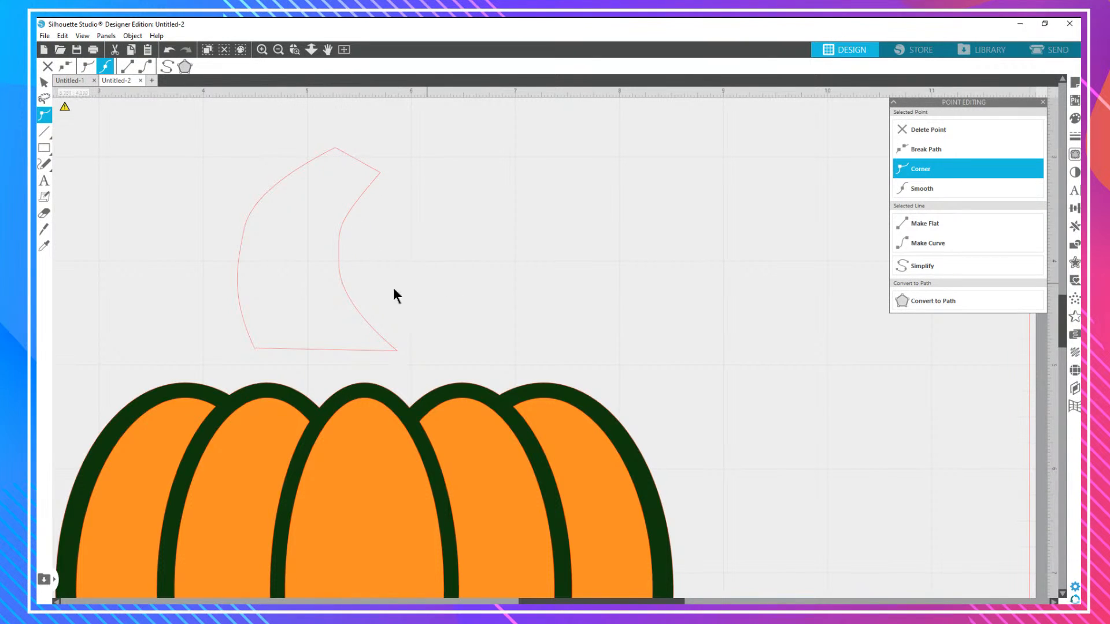
left_click(46, 84)
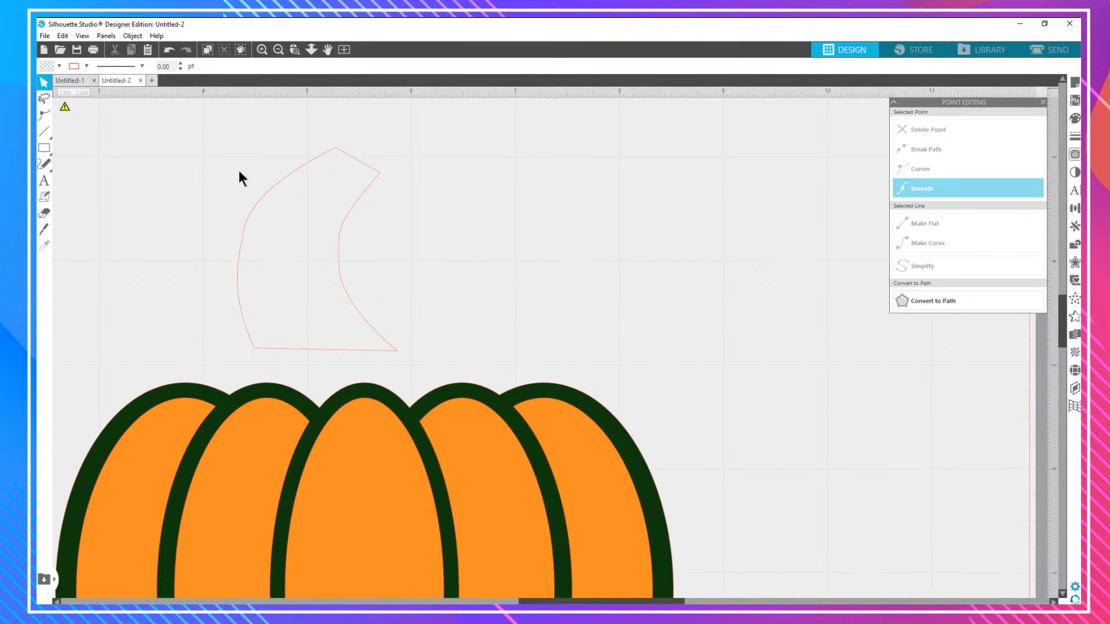
Fill the new stem shape with black and place it over the pumpkin's top center.
left_click(350, 215)
left_click(1075, 118)
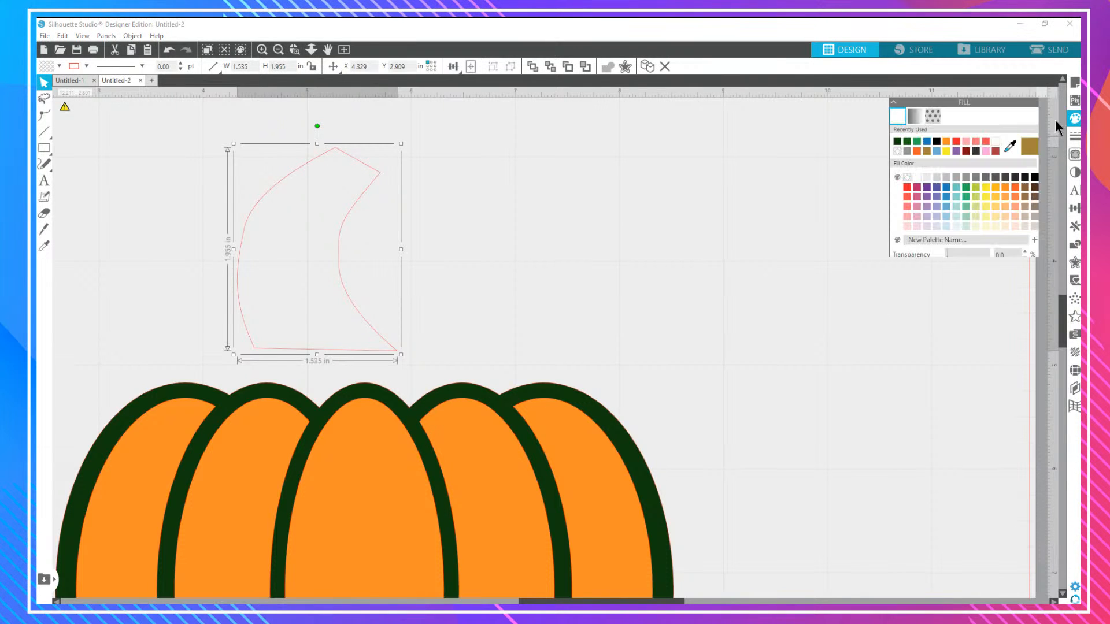
left_click(936, 141)
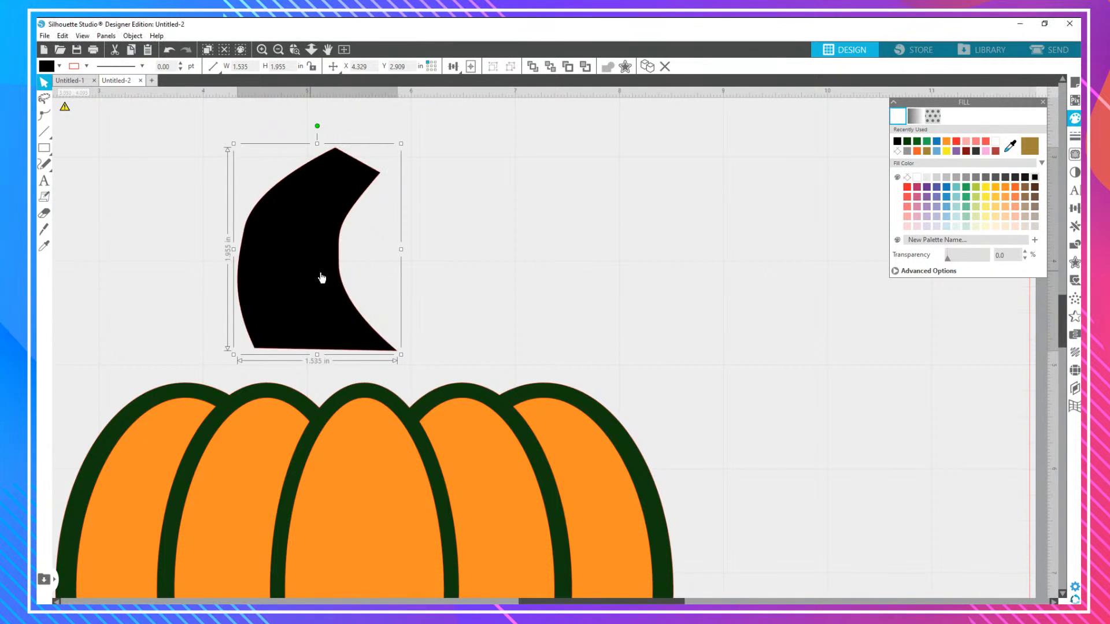
left_click_drag(319, 279, 364, 345)
scroll(449, 349, "down", 3)
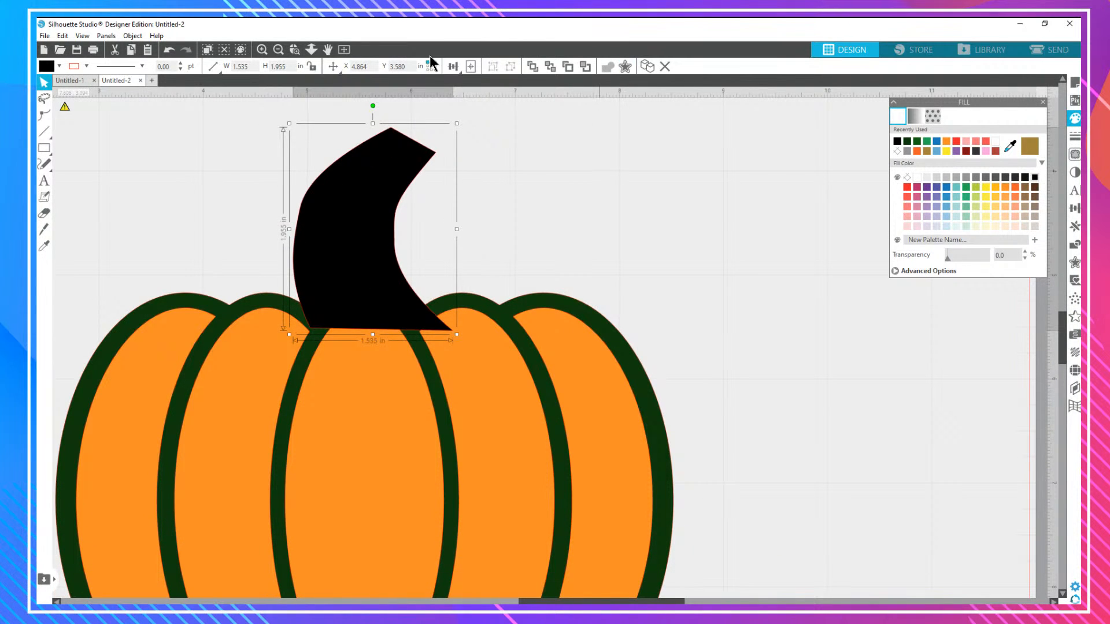
Send the black stem behind the pumpkin and center it slightly right of the middle segment's axis.
left_click(278, 51)
scroll(601, 249, "down", 2)
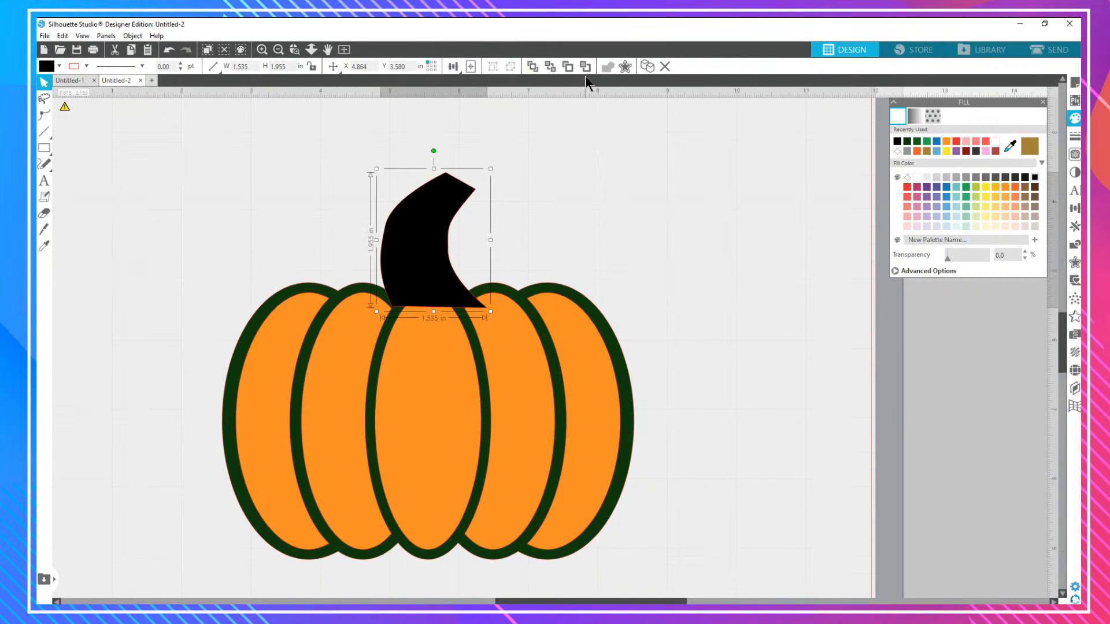
left_click(550, 66)
left_click_drag(436, 230, 431, 231)
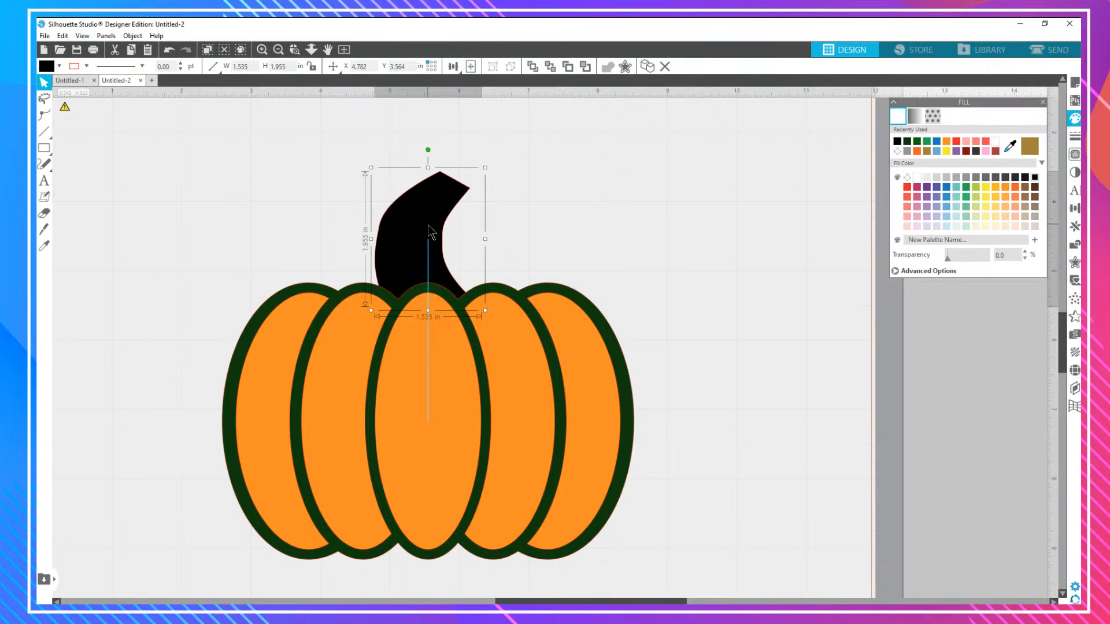
key("Right")
key("Right")
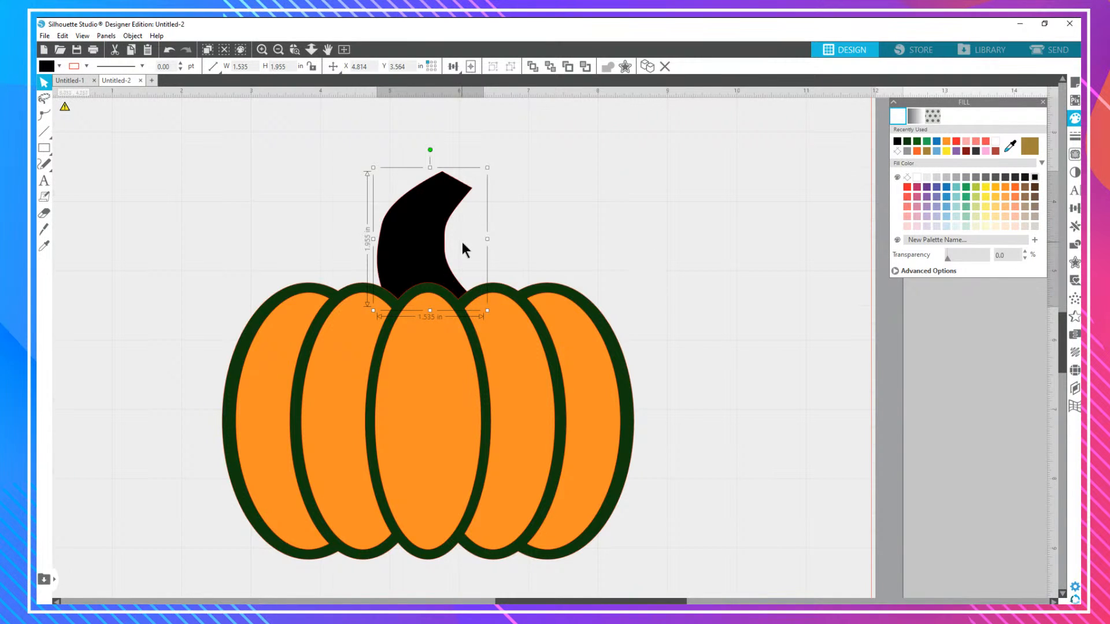
Weld the full-size stem to the pumpkin's green base.
left_click(426, 290, "shift")
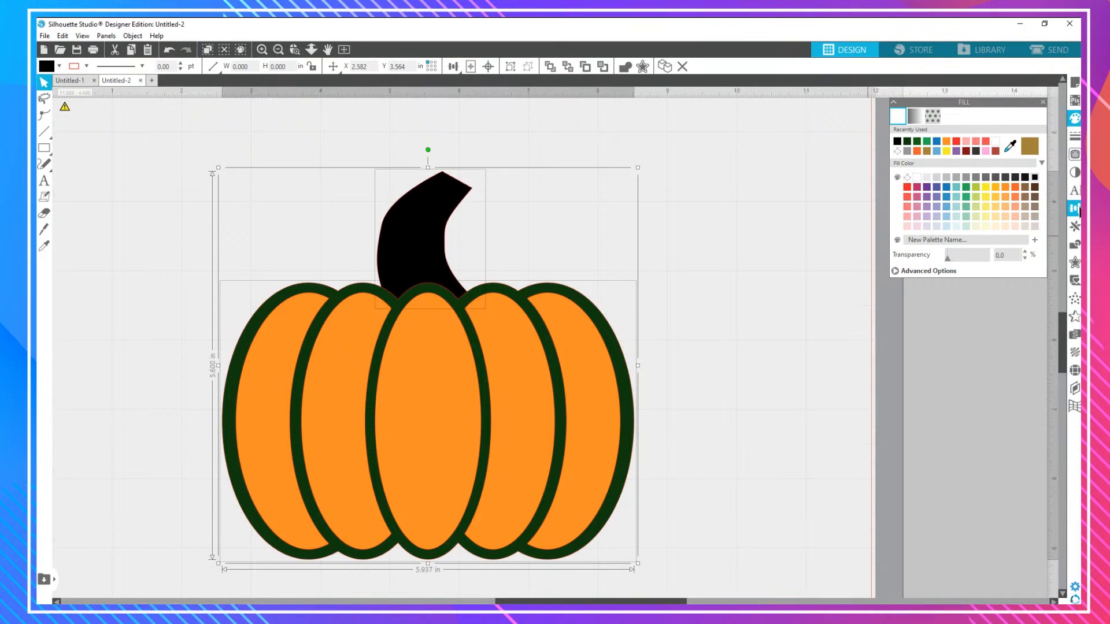
left_click(1074, 245)
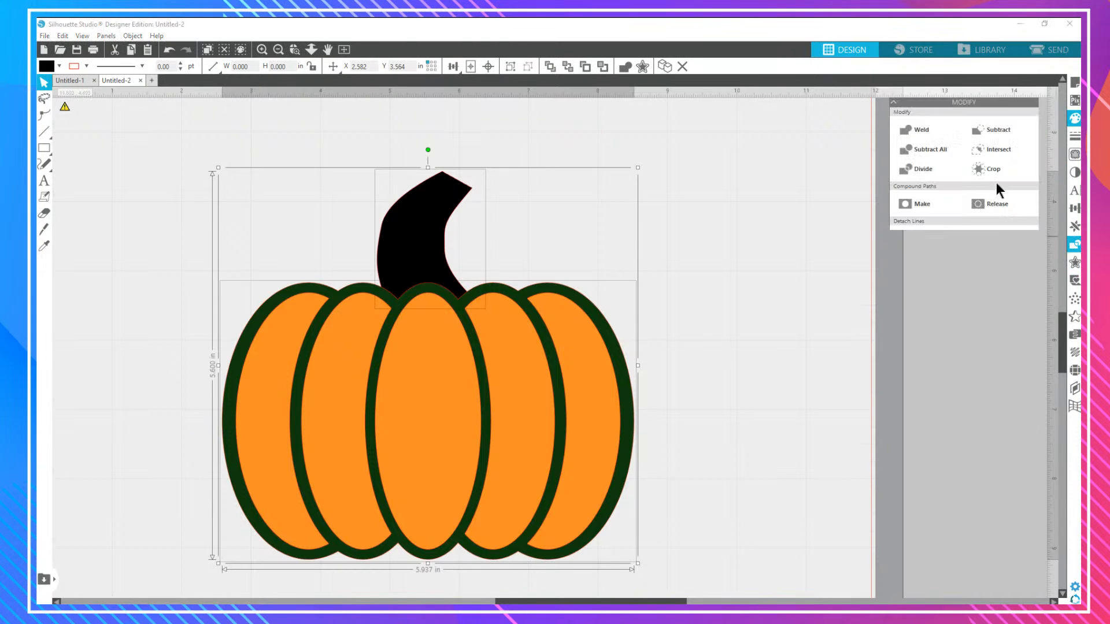
left_click(924, 132)
left_click(765, 265)
scroll(762, 275, "down", 2)
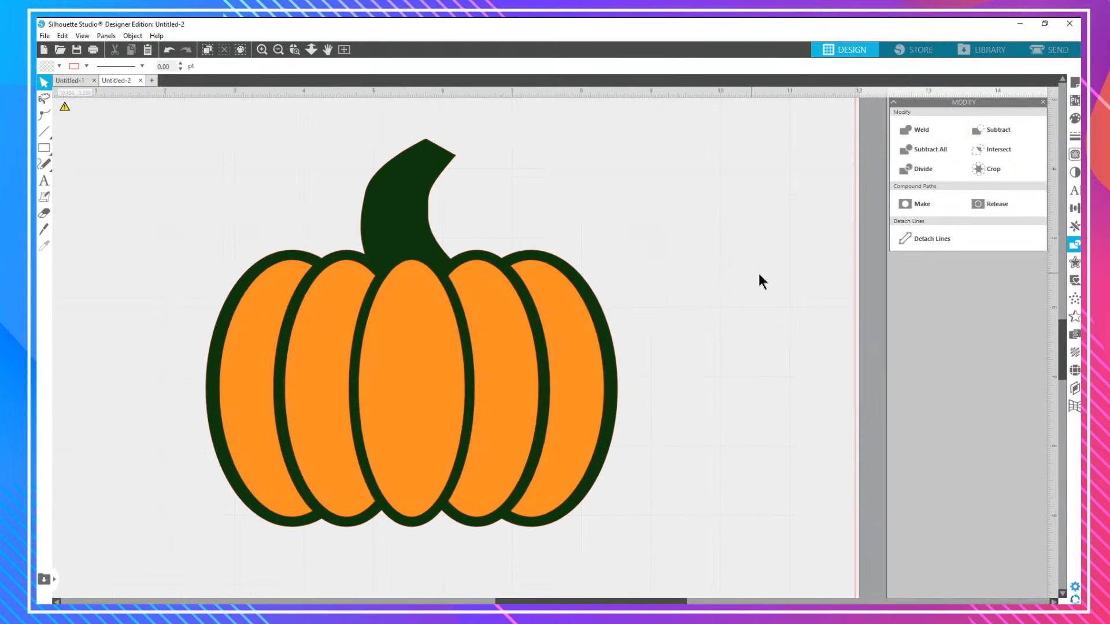
scroll(716, 266, "down", 4)
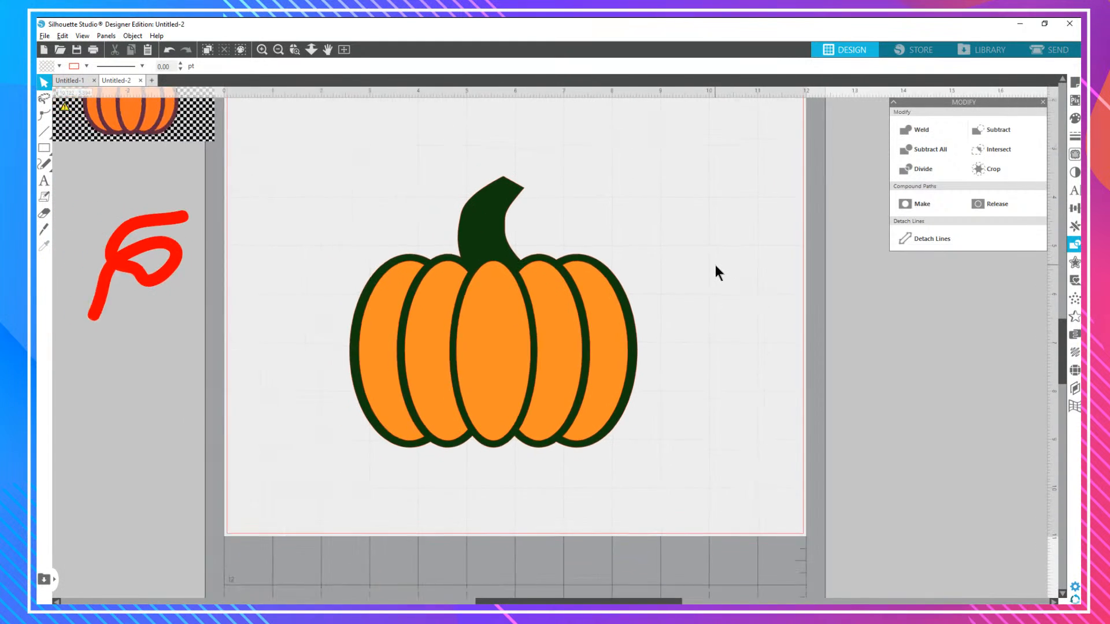
scroll(715, 265, "down", 2)
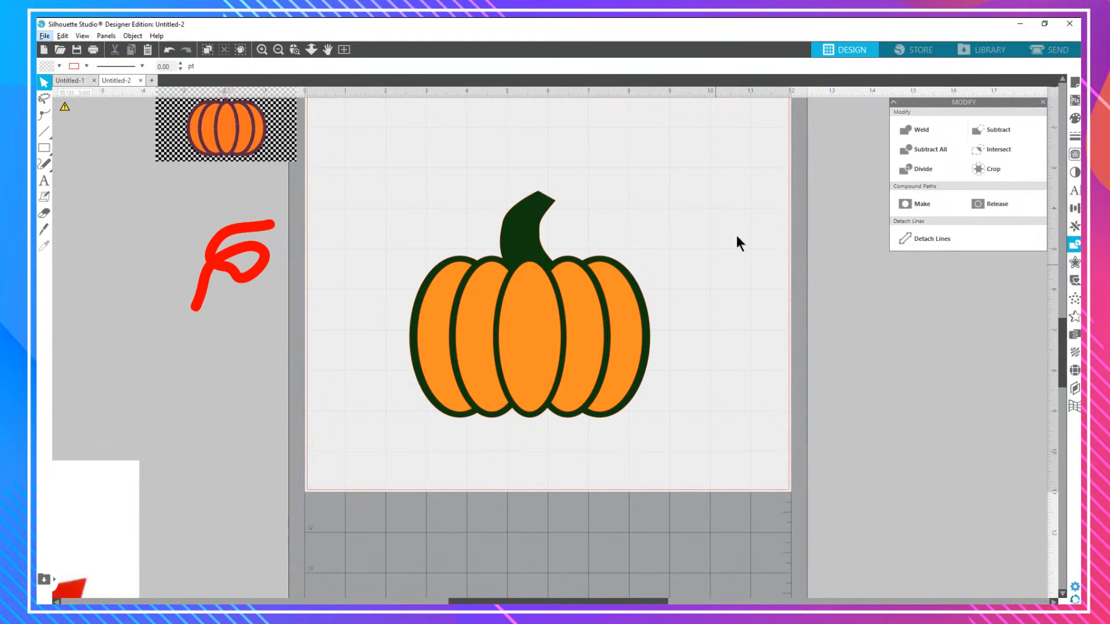
Undo the weld so the stem and the green base are separate shapes again.
key("alt")
key("ctrl+z")
key("ctrl+z")
key("ctrl+z")
key("ctrl+z")
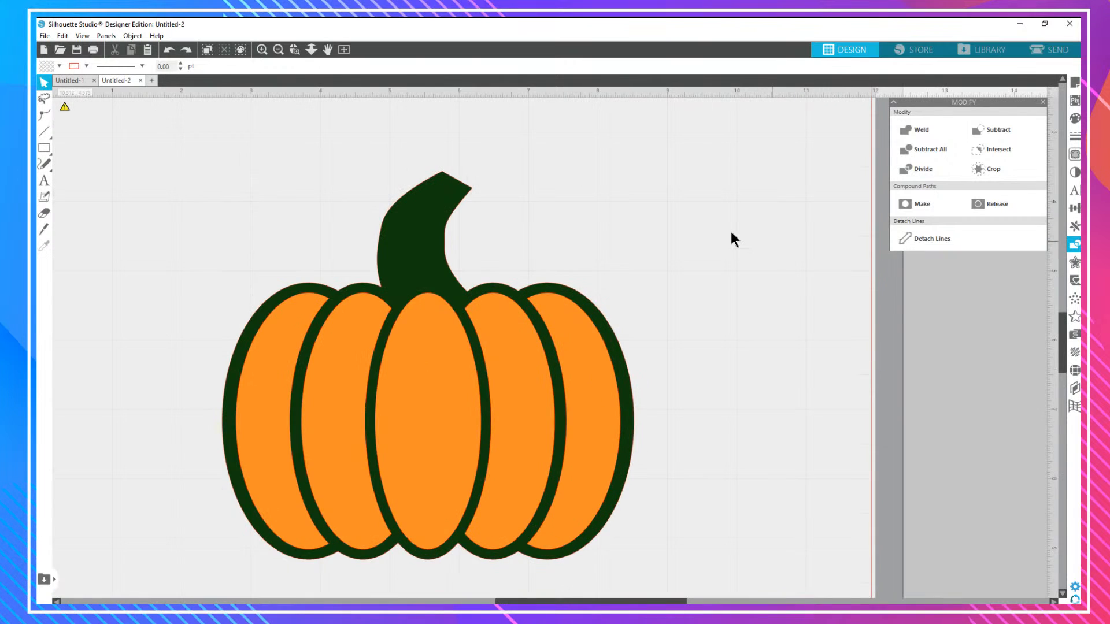
key("v")
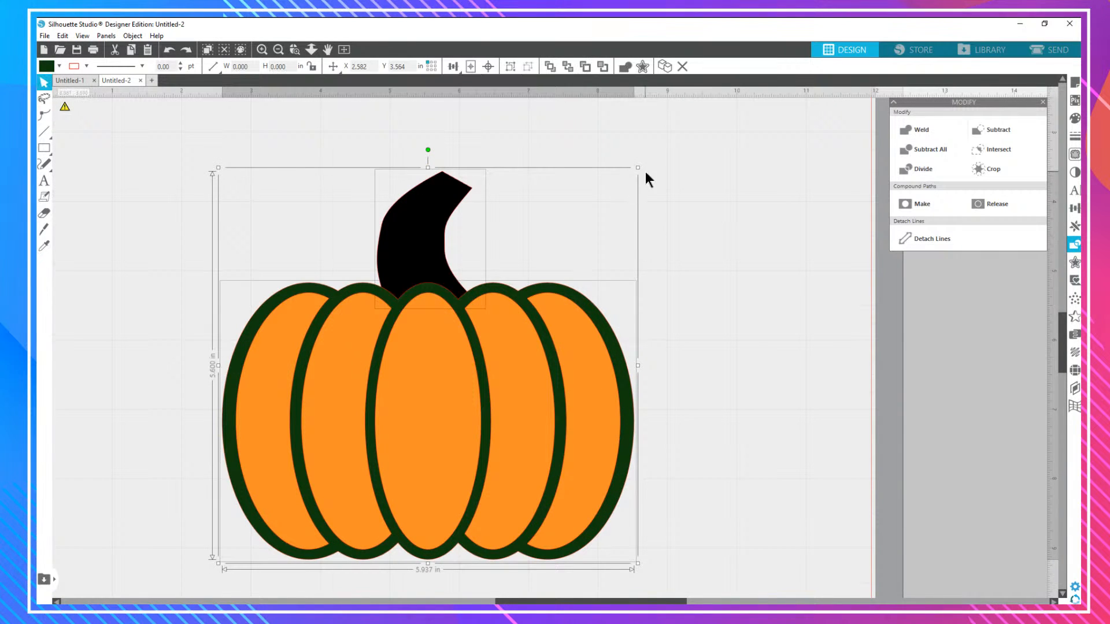
left_click(644, 176)
Scale the stem down proportionally to about 1.24 by 1.58 in and center it on the pumpkin's middle segment.
left_click(427, 211)
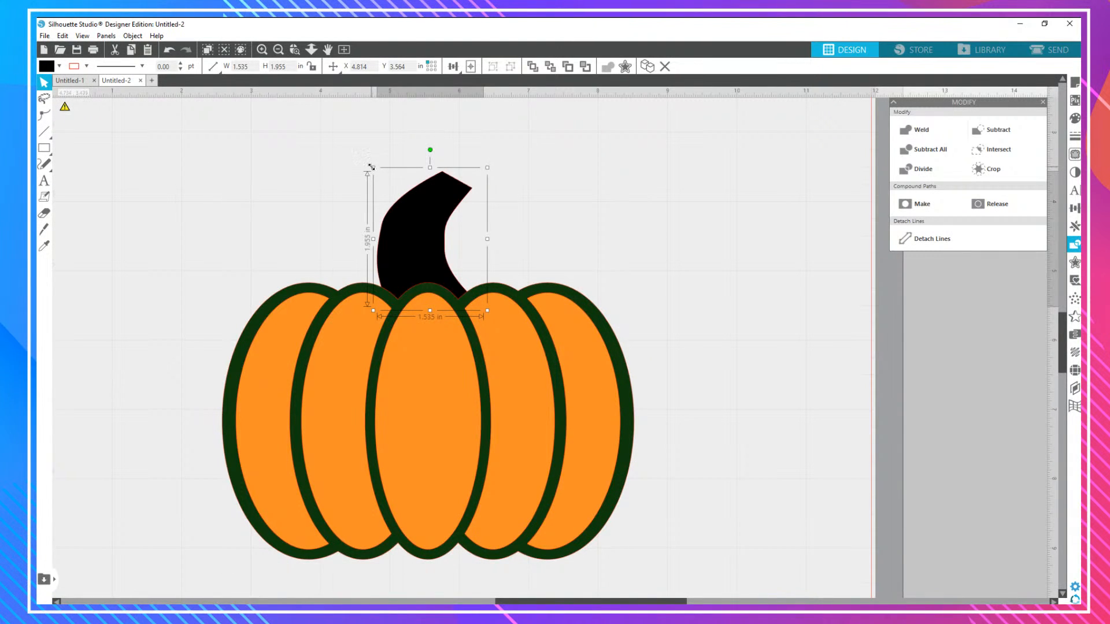
left_click_drag(372, 166, 384, 199)
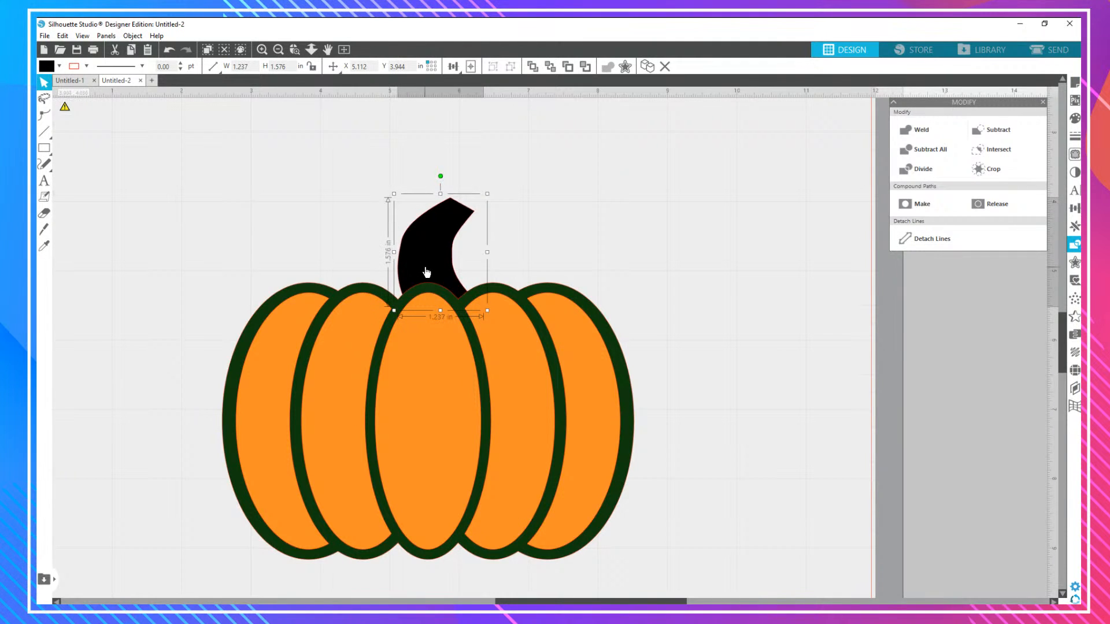
mouse_move(423, 270)
left_mouse_down()
mouse_move(400, 271)
mouse_move(410, 272)
left_mouse_up()
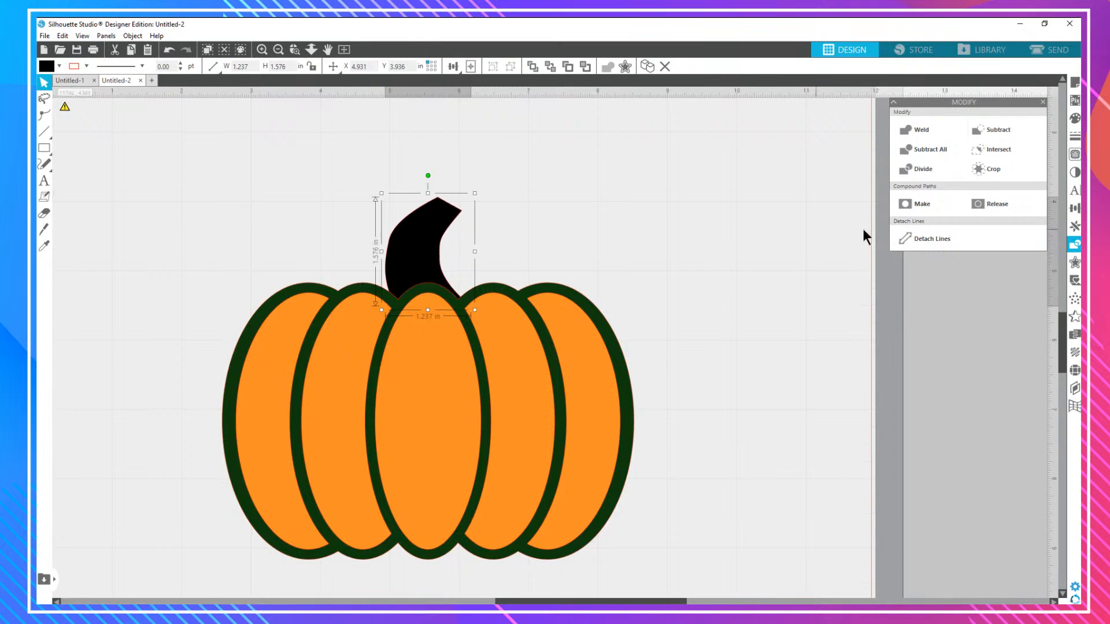
Weld the smaller stem to the pumpkin's green base.
left_click(545, 289, "shift")
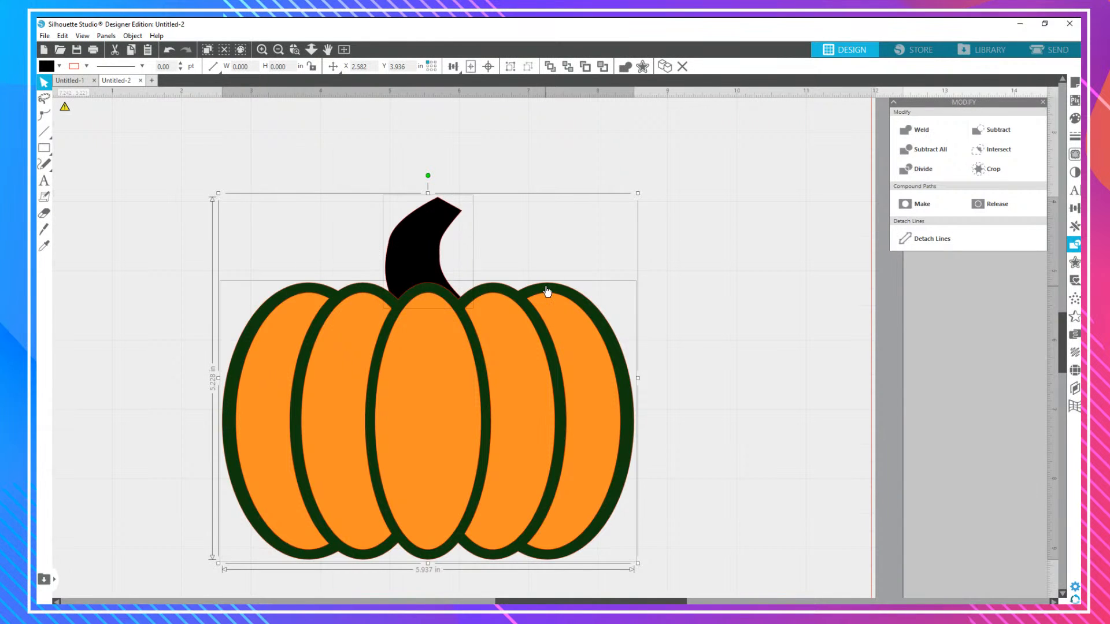
left_click(916, 129)
left_click(637, 271)
scroll(629, 289, "right", 2)
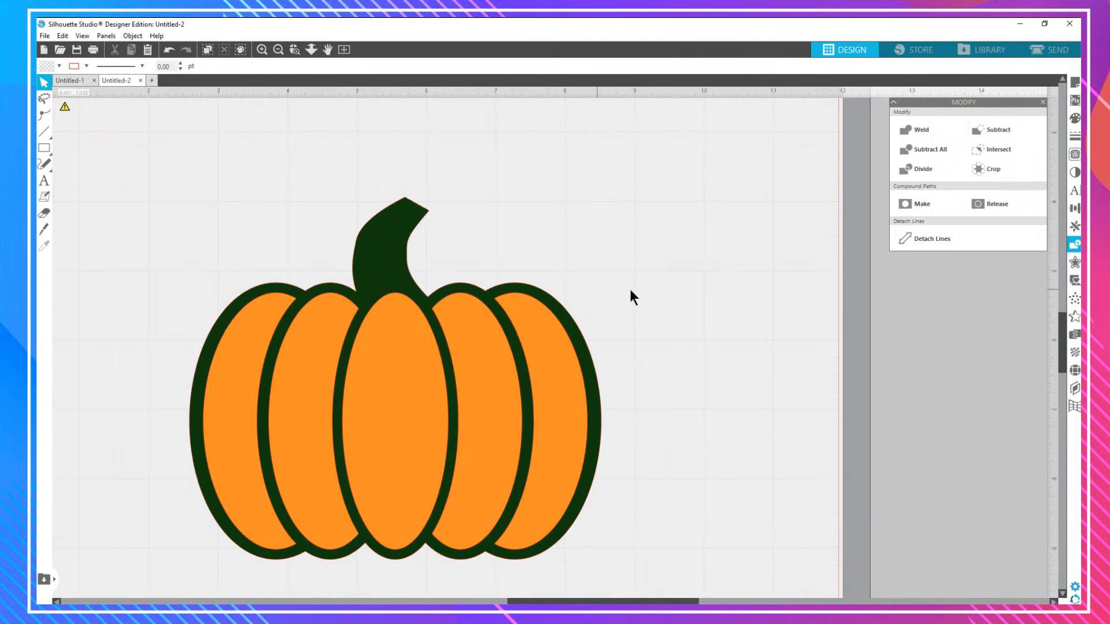
scroll(608, 293, "down", 1)
scroll(605, 292, "down", 3)
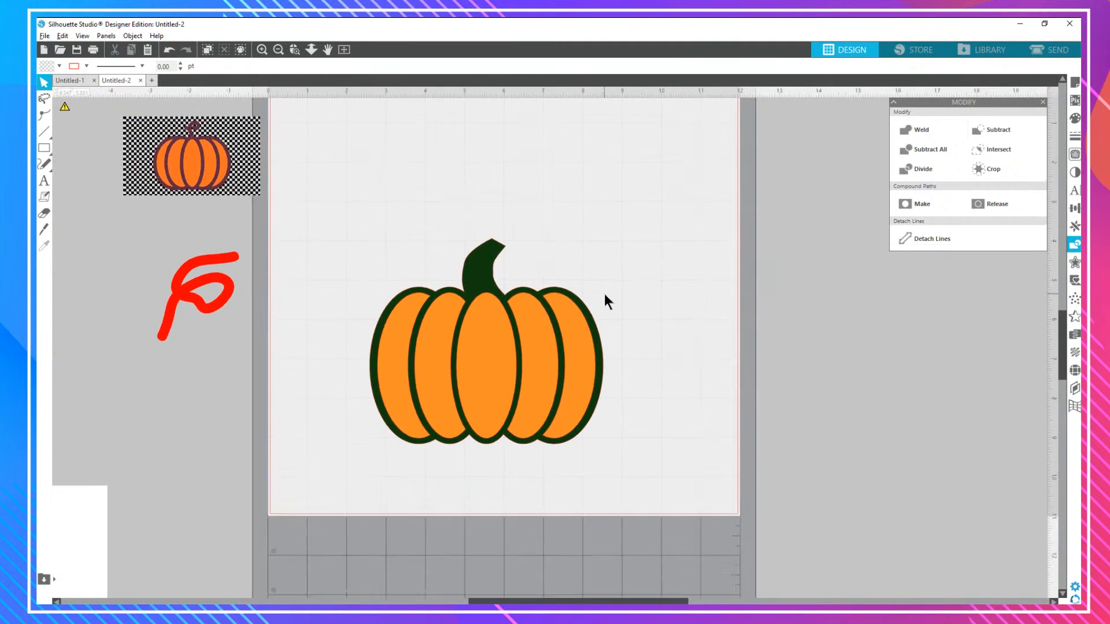
key("alt")
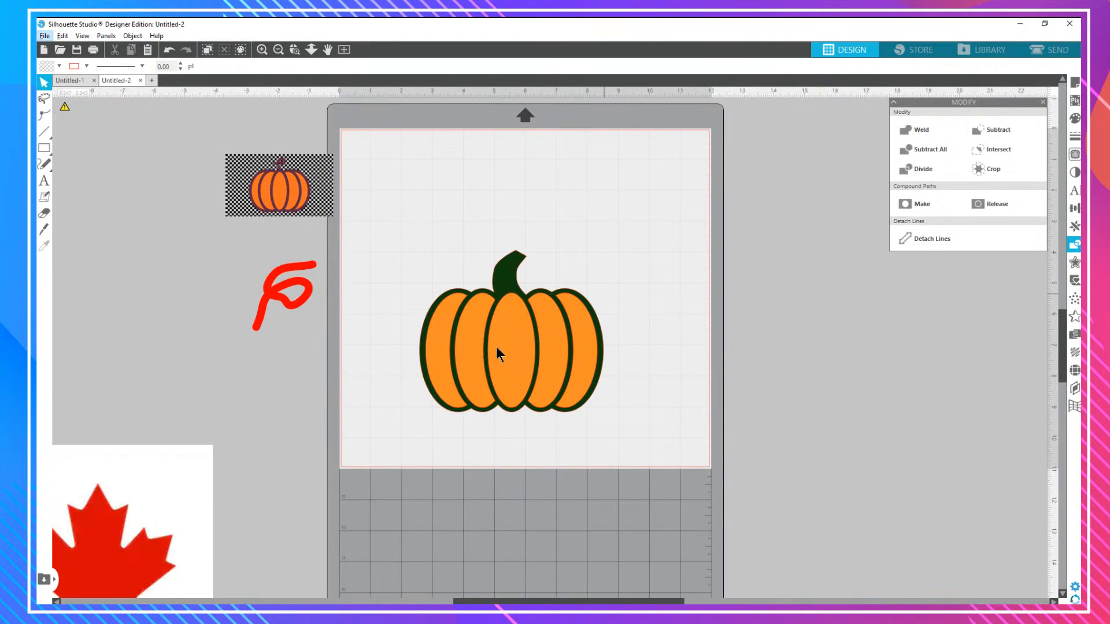
left_click_drag(497, 354, 499, 309)
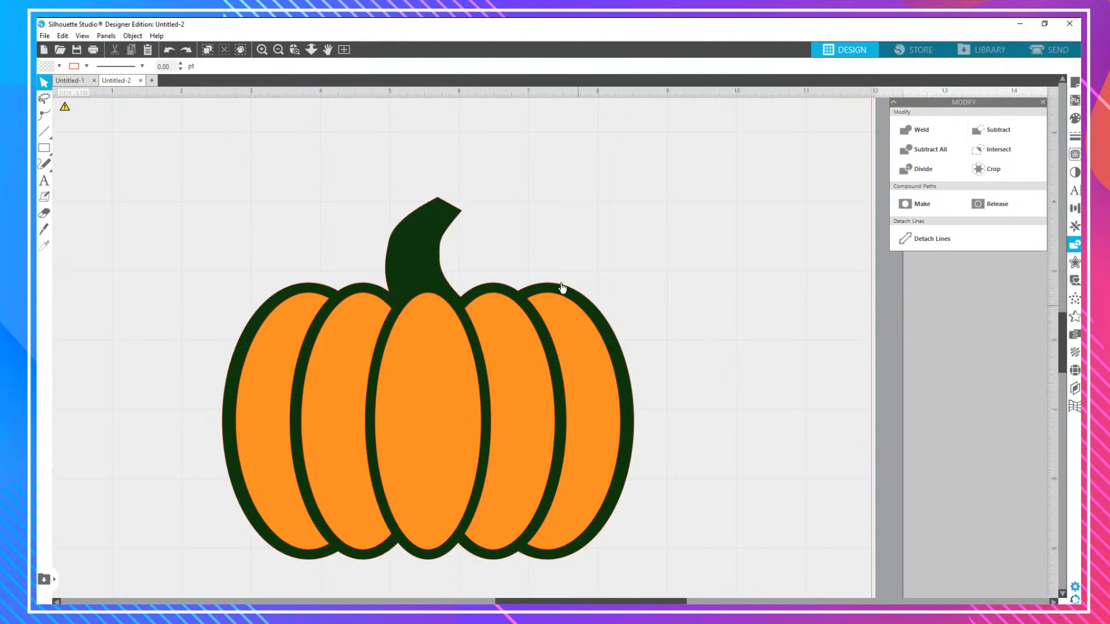
Move the red traced maple leaf to the page's upper-right area and the pumpkin to its lower-left corner.
scroll(555, 292, "down", 2)
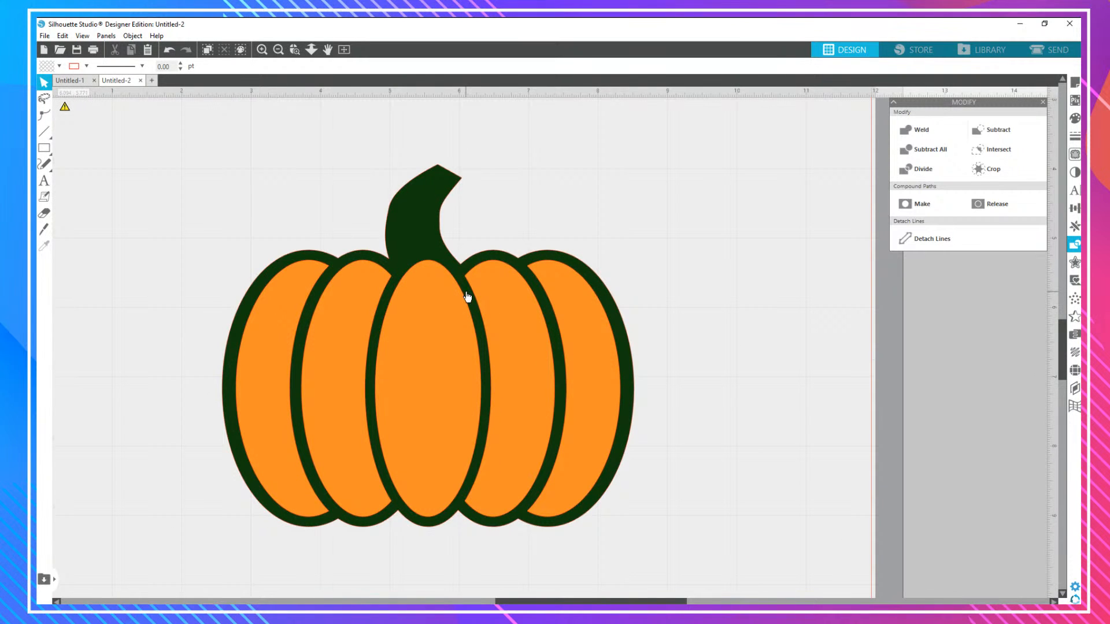
scroll(465, 295, "down", 5)
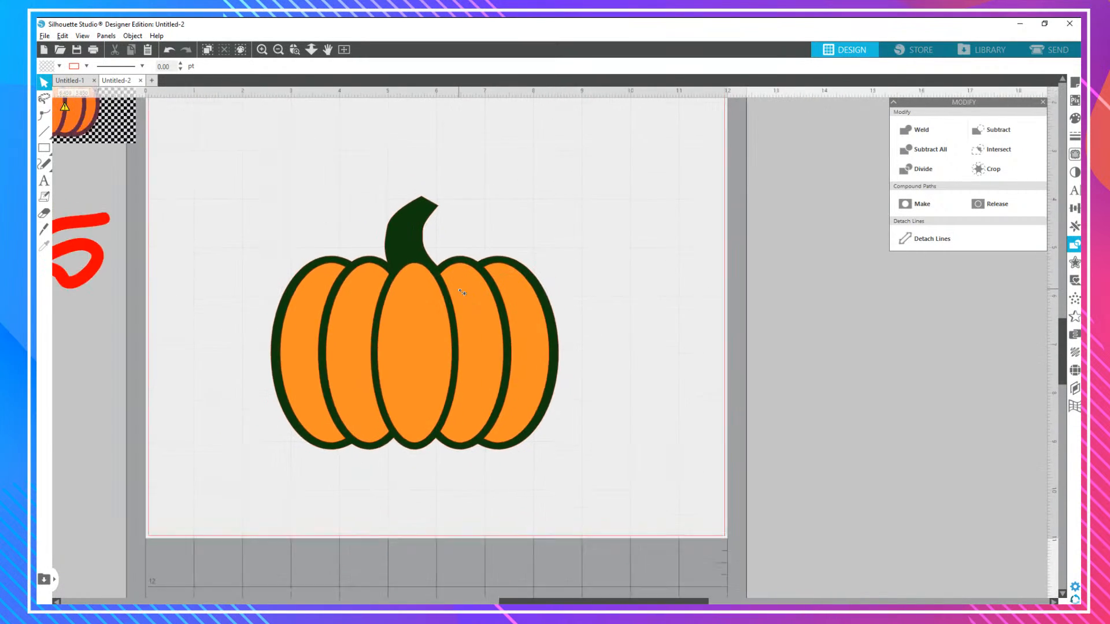
scroll(463, 292, "down", 4)
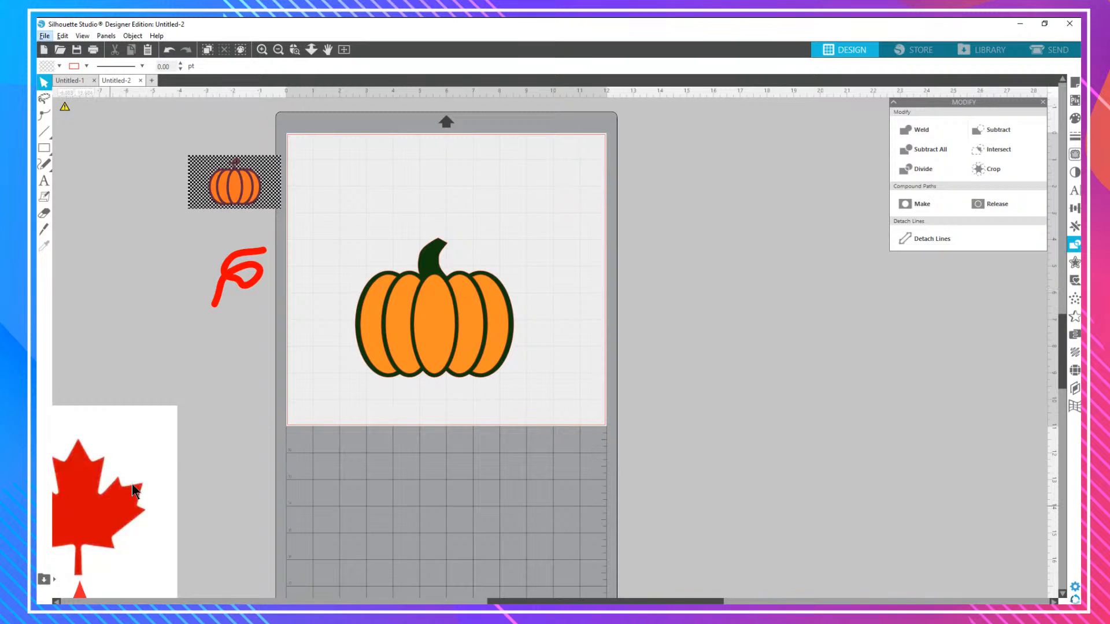
scroll(132, 484, "down", 1)
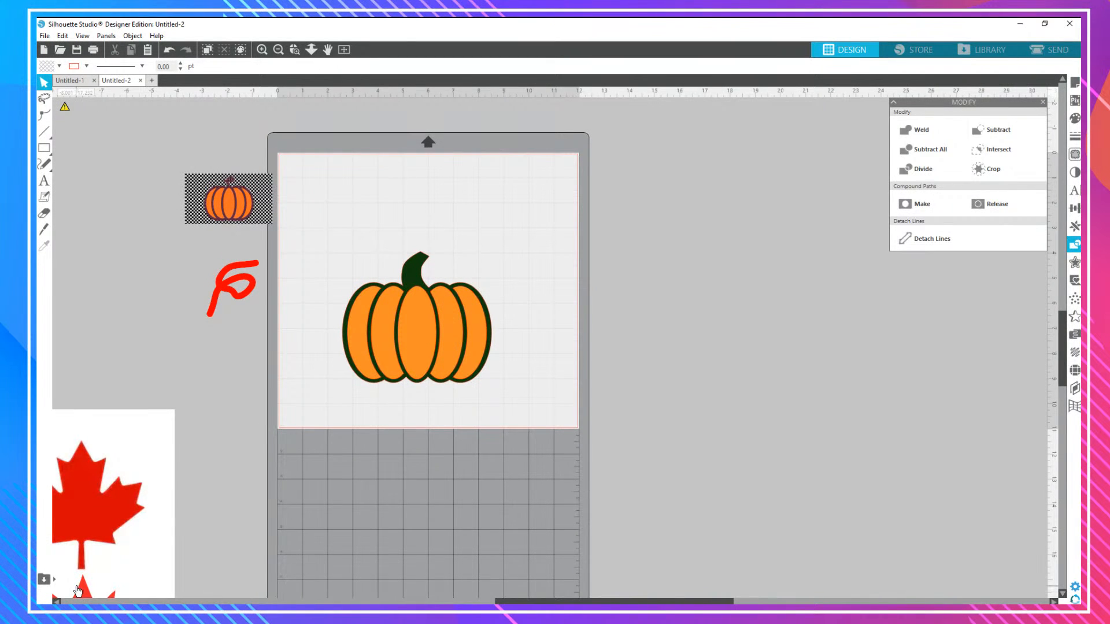
left_click_drag(78, 590, 517, 151)
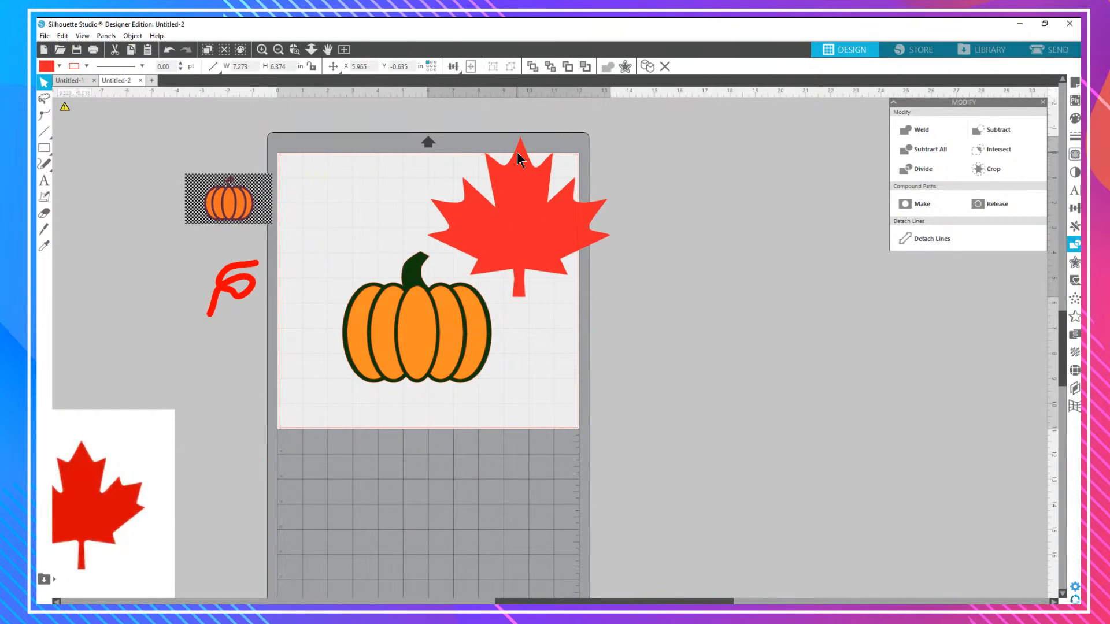
left_click(463, 346)
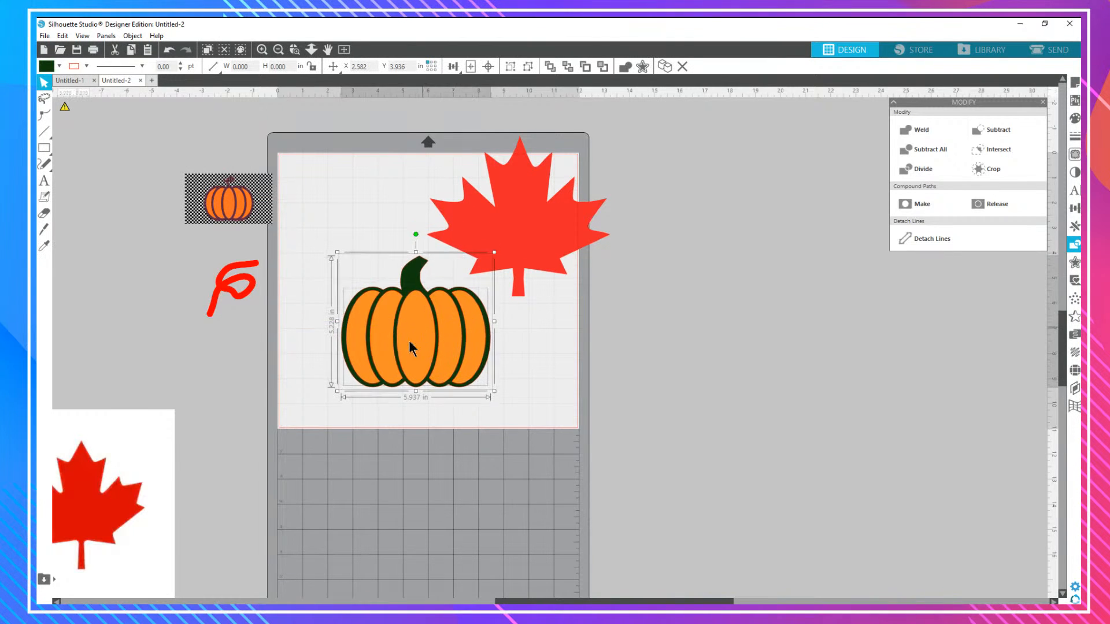
left_click_drag(409, 342, 362, 363)
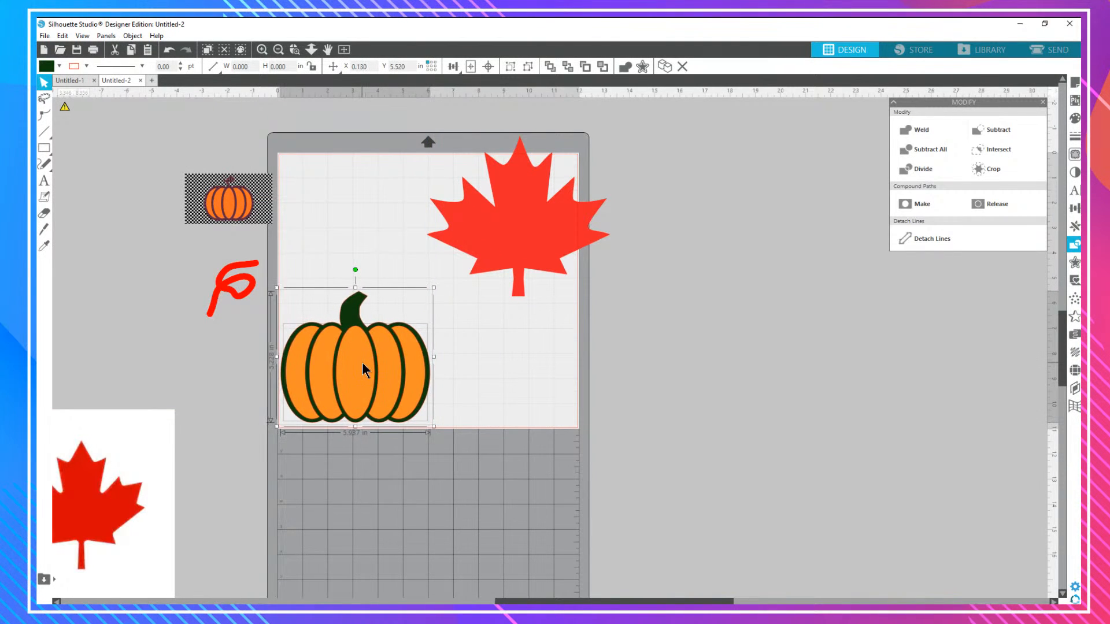
left_click_drag(526, 243, 486, 271)
Add the two-line text "Hello Autumn" below the leaf and set its font to Beyond The Mountains.
left_click(585, 335)
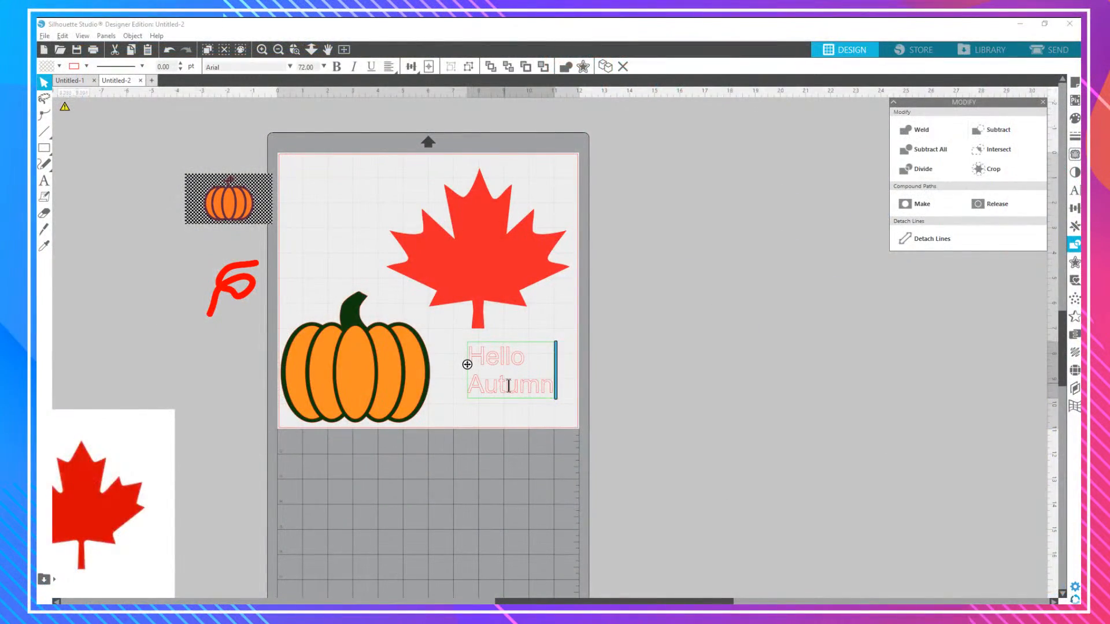
left_click(509, 385)
left_click(528, 392)
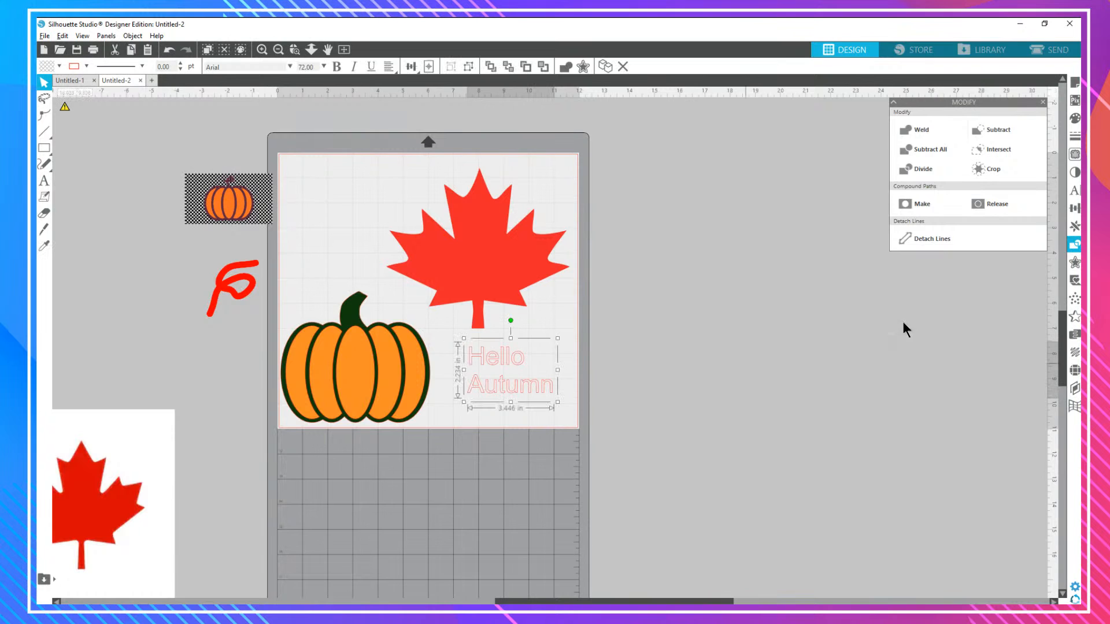
left_click(1075, 191)
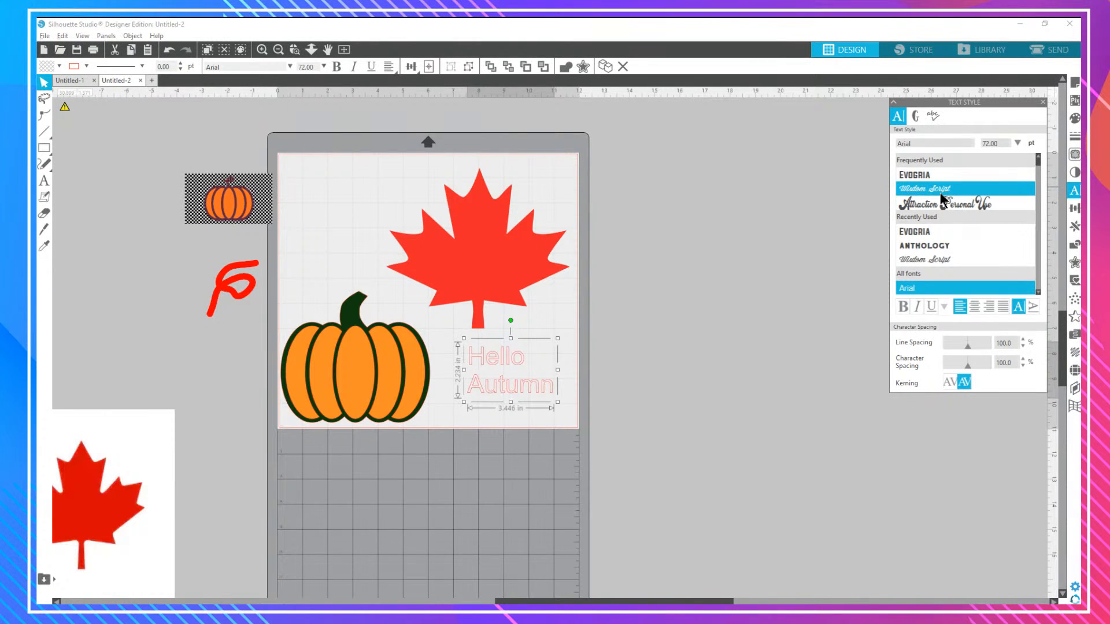
left_click(939, 192)
scroll(935, 234, "down", 3)
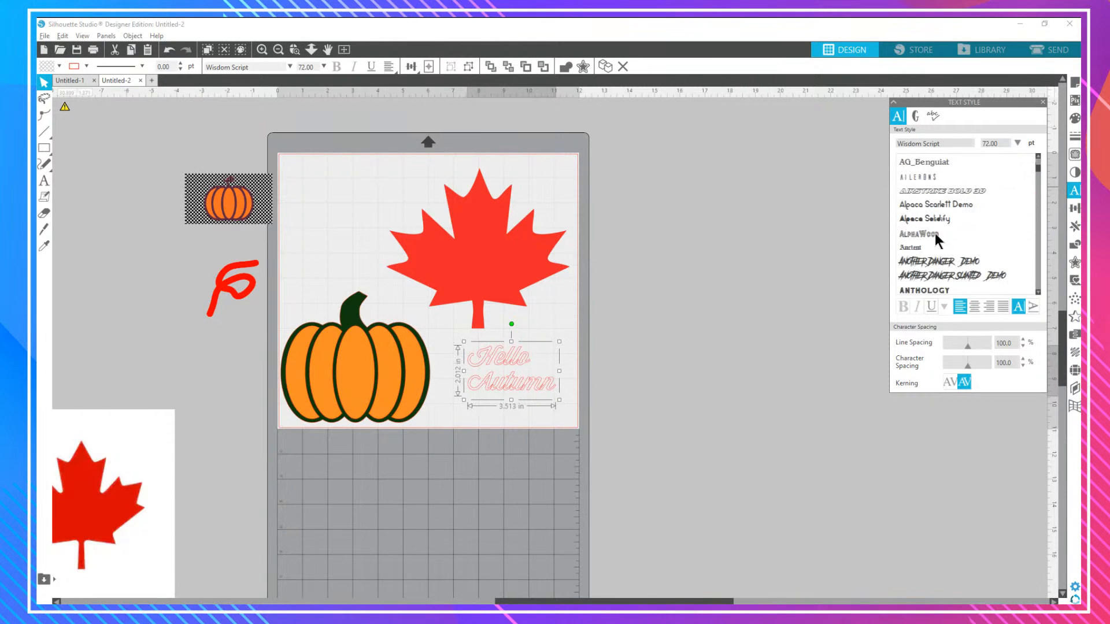
scroll(935, 234, "down", 8)
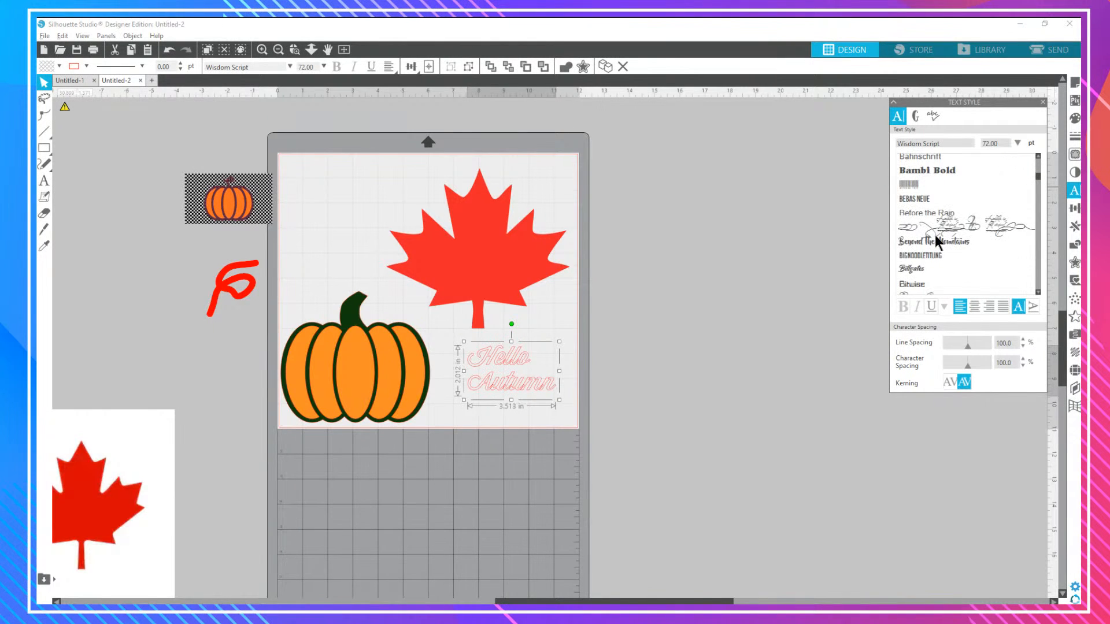
scroll(934, 235, "down", 1)
left_click(938, 211)
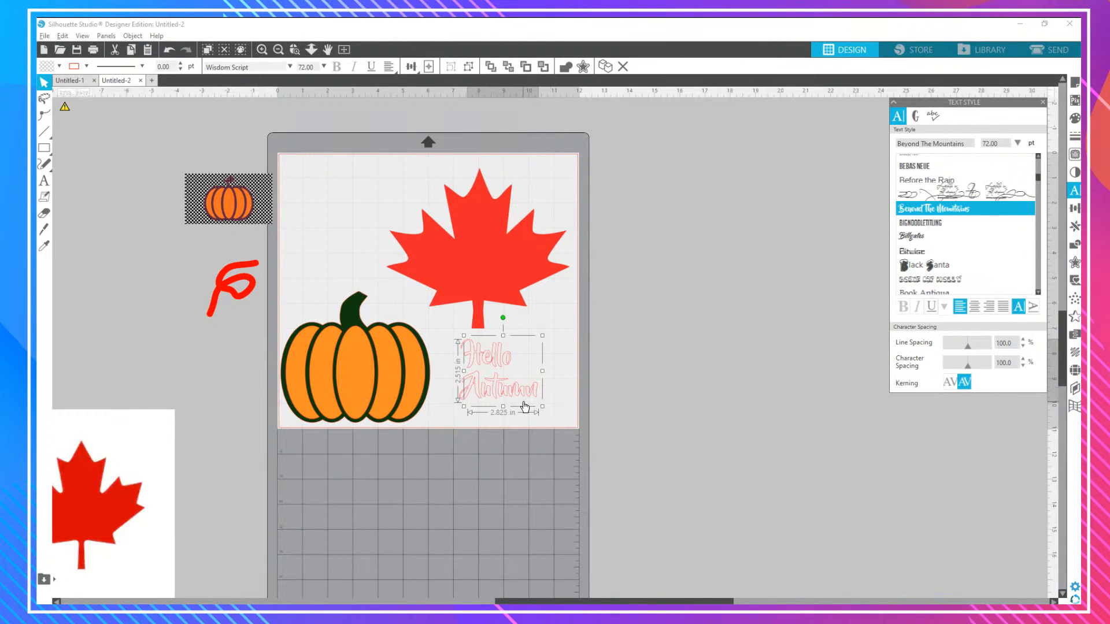
Fill the "Hello Autumn" text with black and center-align its two lines.
left_click(1072, 119)
left_click(898, 142)
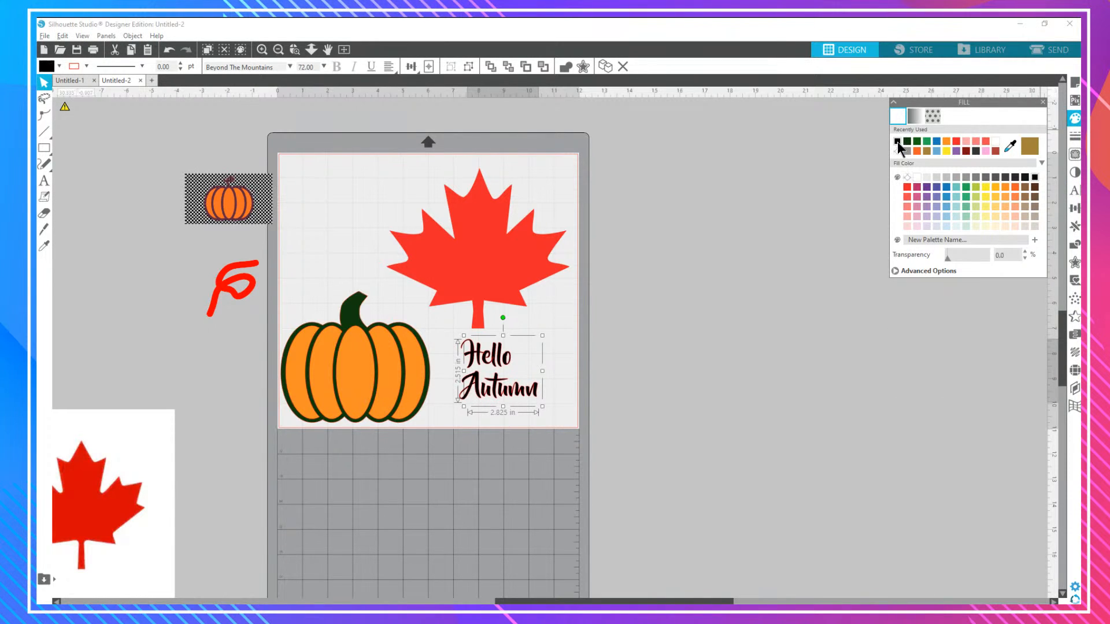
left_click(390, 67)
left_click(405, 82)
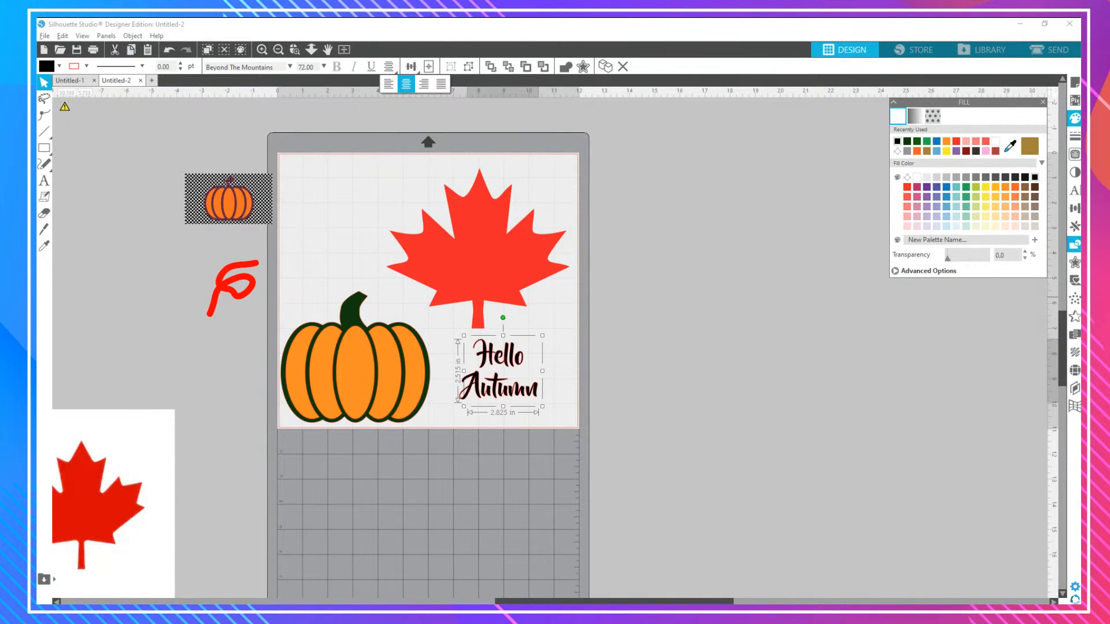
Weld the letters of the "Hello Autumn" text and make them a compound path.
left_click(1074, 245)
left_click(916, 130)
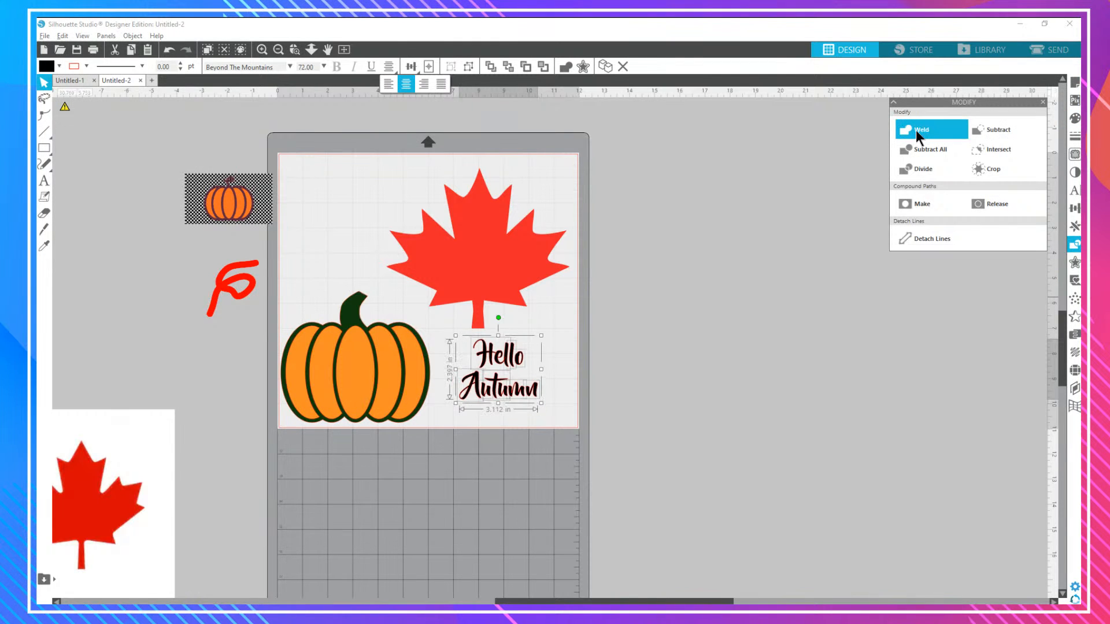
left_click(923, 204)
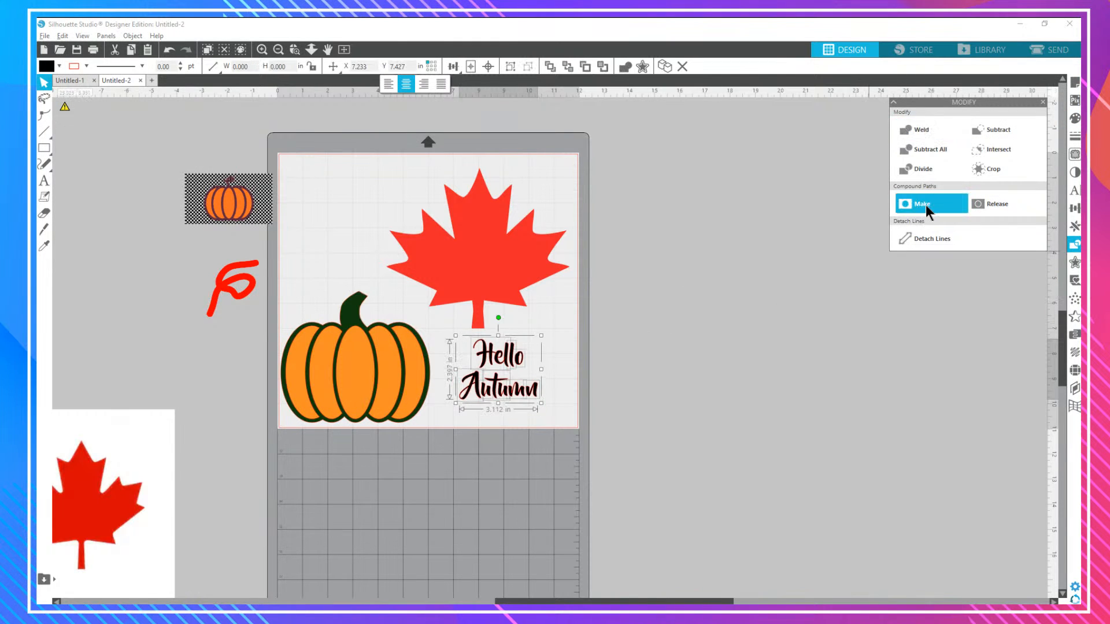
Move the "Hello Autumn" text above the pumpkin, then shrink the maple leaf and place it tilted just right of "Hello".
left_click(651, 358)
left_click_drag(507, 366, 358, 221)
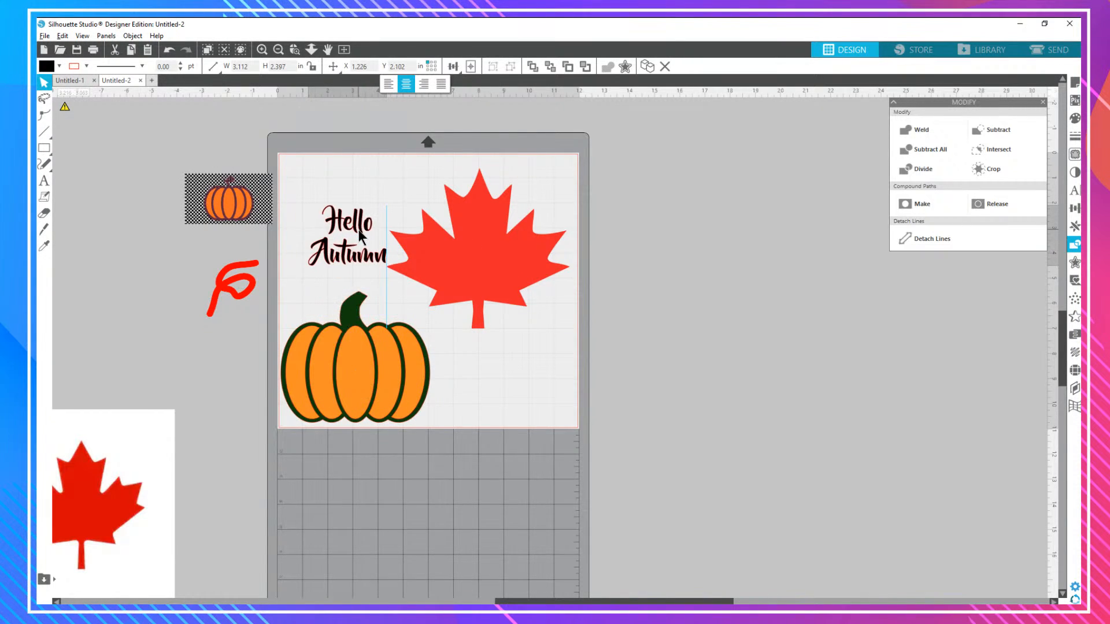
left_click(446, 261)
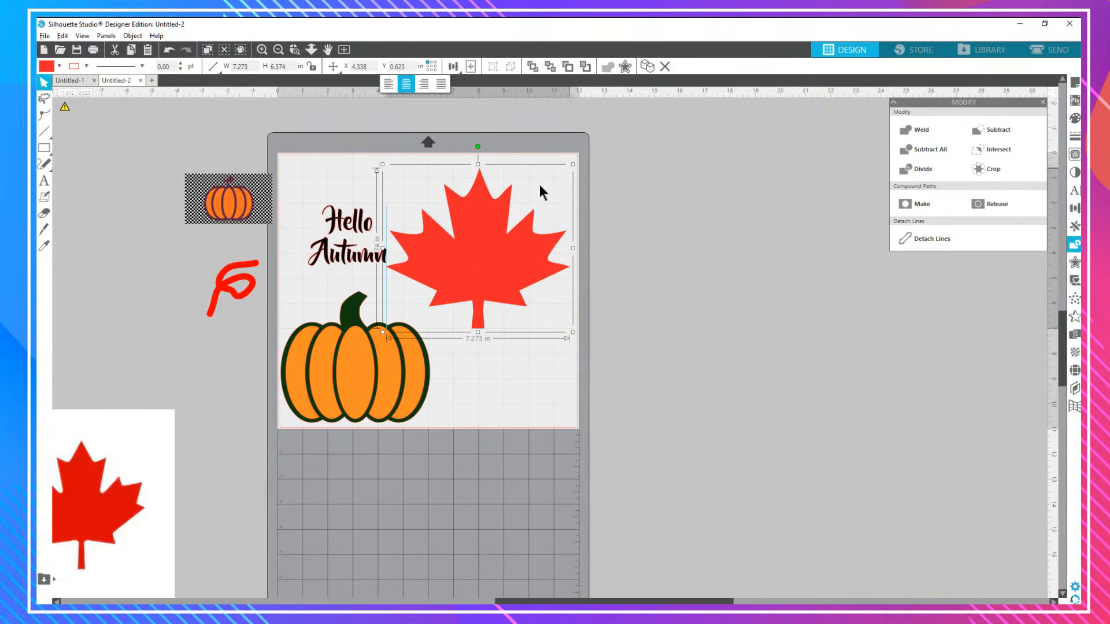
left_click_drag(573, 164, 446, 272)
left_click_drag(415, 313, 401, 210)
left_click_drag(397, 161, 402, 219)
Scale the whole pumpkin with its stem down to about 1.9 in wide and place it tilted just left of "Hello".
left_click(367, 373)
left_click(361, 302, "shift")
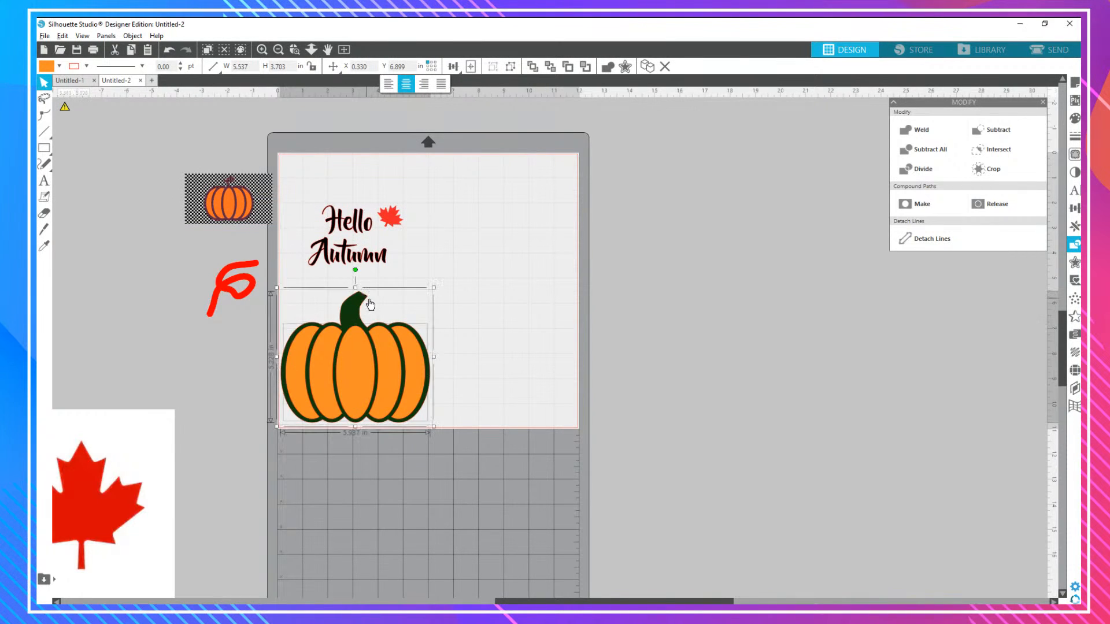
key("i")
key("v")
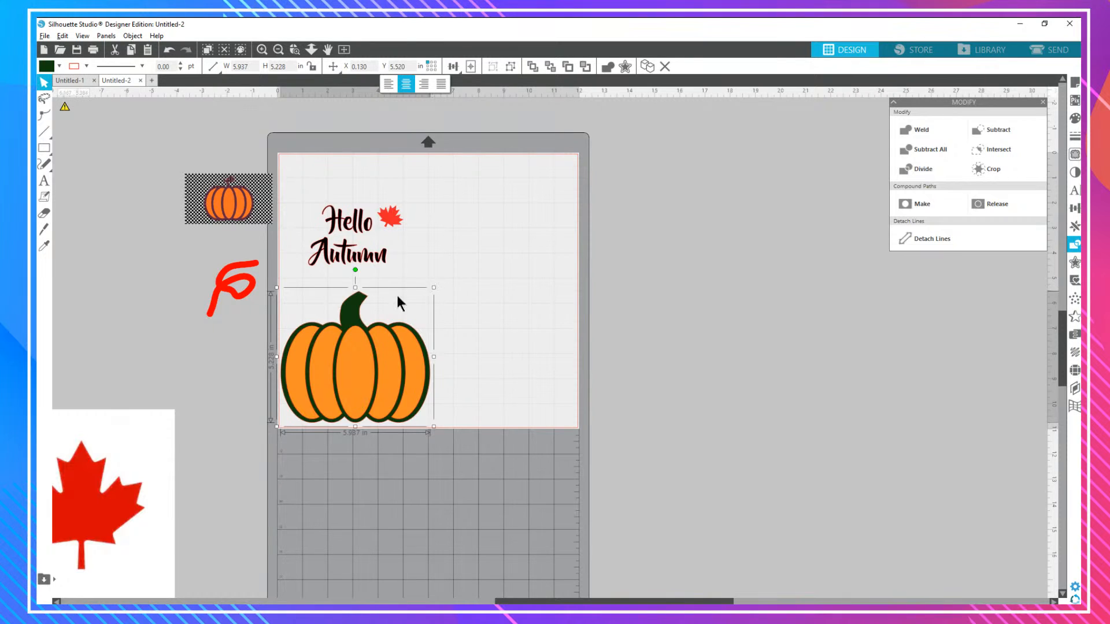
left_click_drag(398, 302, 307, 351)
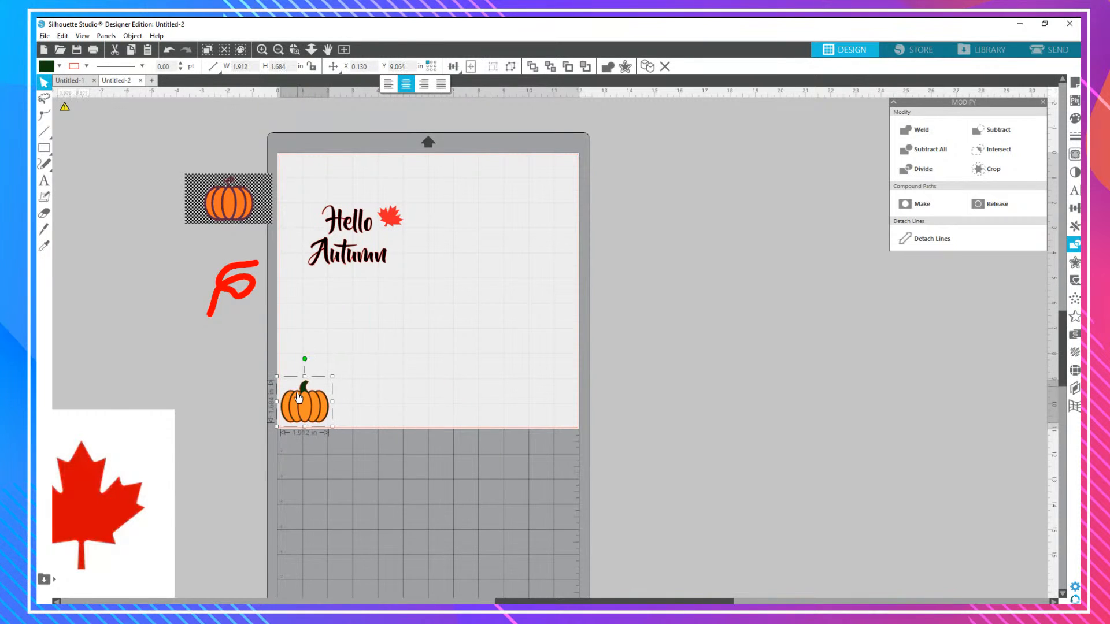
left_click_drag(298, 398, 289, 200)
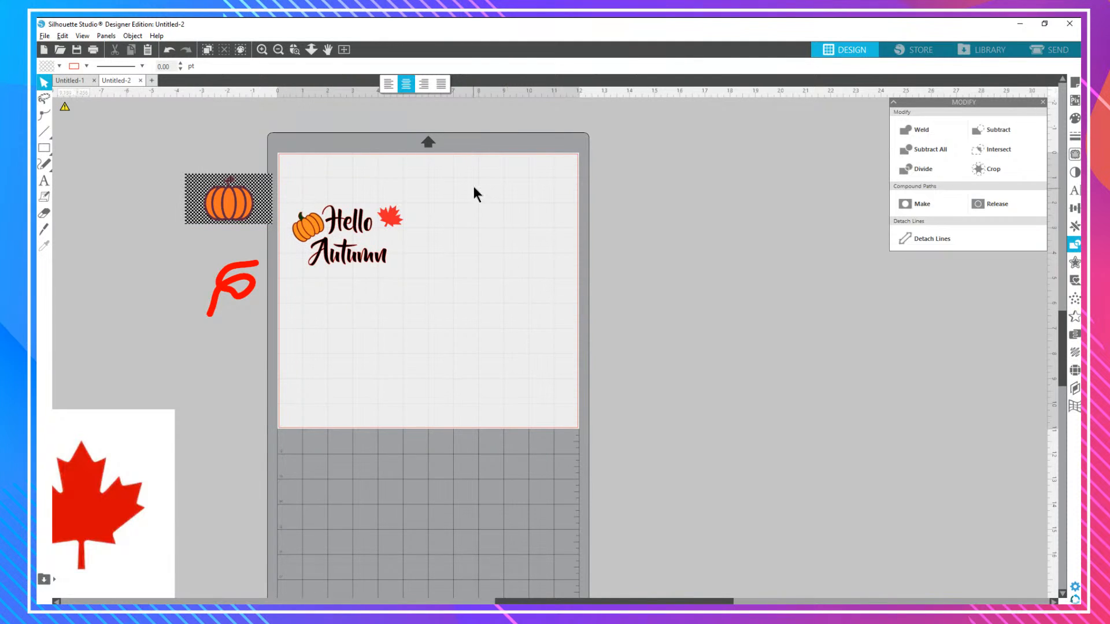
Enlarge the text, pumpkin and leaf together so the combined design spans nearly the full page width.
left_click_drag(473, 186, 301, 274)
left_click_drag(407, 270, 557, 411)
left_click(702, 327)
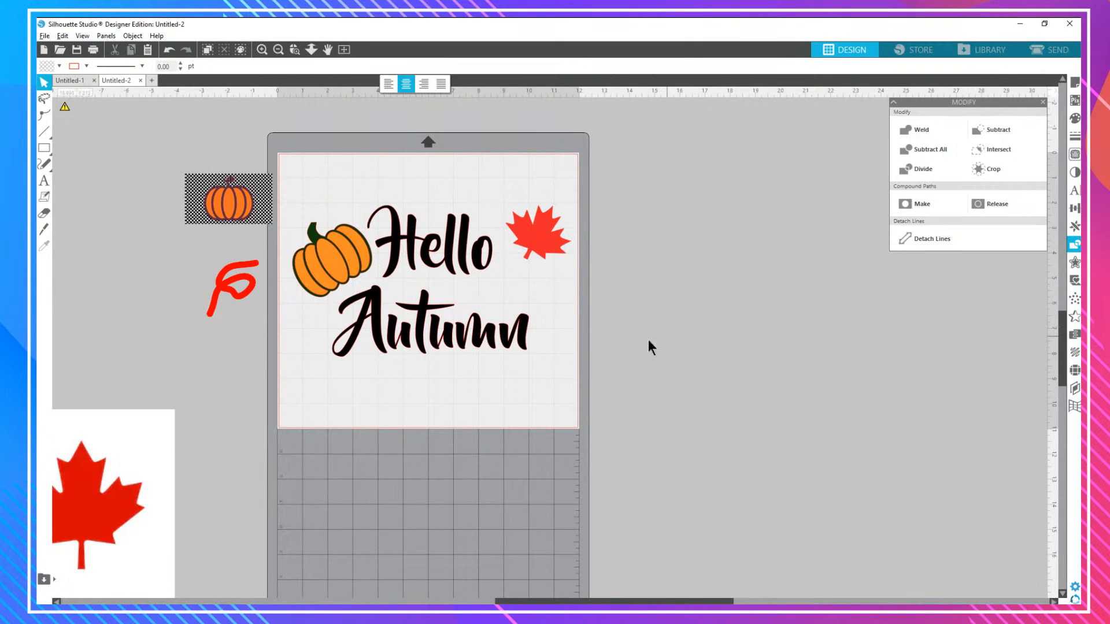